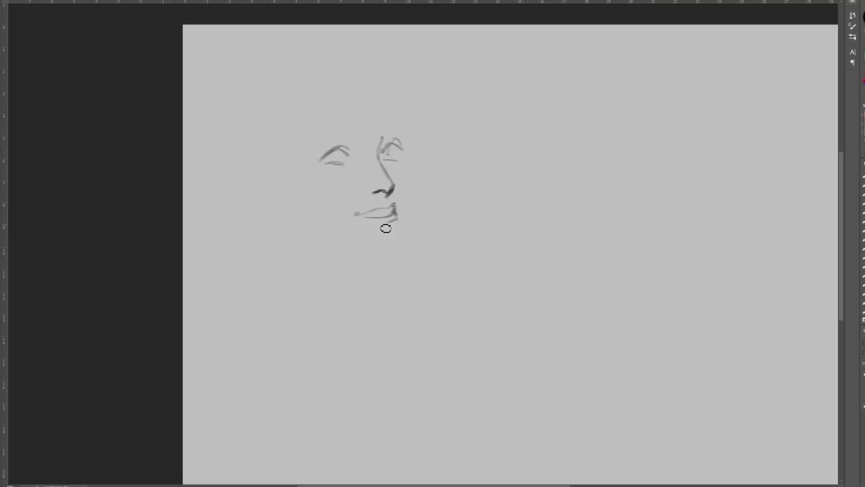
Sketch the eyes, eyebrows, nose and slightly parted lips of a three-quarter female face with rough strokes.
{"action": "mouse_move", "coordinate": [397, 219]}
{"action": "left_mouse_down"}
{"action": "mouse_move", "coordinate": [359, 216]}
{"action": "mouse_move", "coordinate": [397, 203]}
{"action": "left_mouse_up"}
{"action": "left_click_drag", "start_coordinate": [384, 154], "coordinate": [401, 149]}
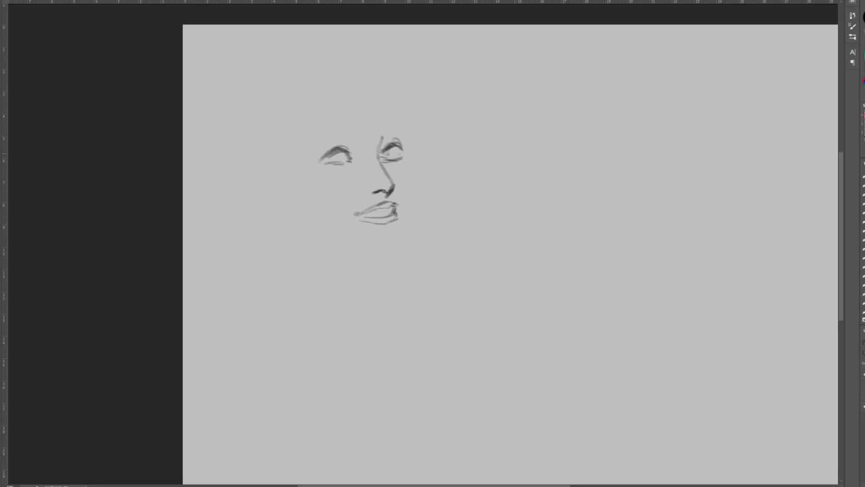
{"action": "mouse_move", "coordinate": [358, 132]}
{"action": "left_mouse_down"}
{"action": "mouse_move", "coordinate": [303, 154]}
{"action": "mouse_move", "coordinate": [353, 133]}
{"action": "mouse_move", "coordinate": [397, 134]}
{"action": "mouse_move", "coordinate": [304, 149]}
{"action": "left_mouse_up"}
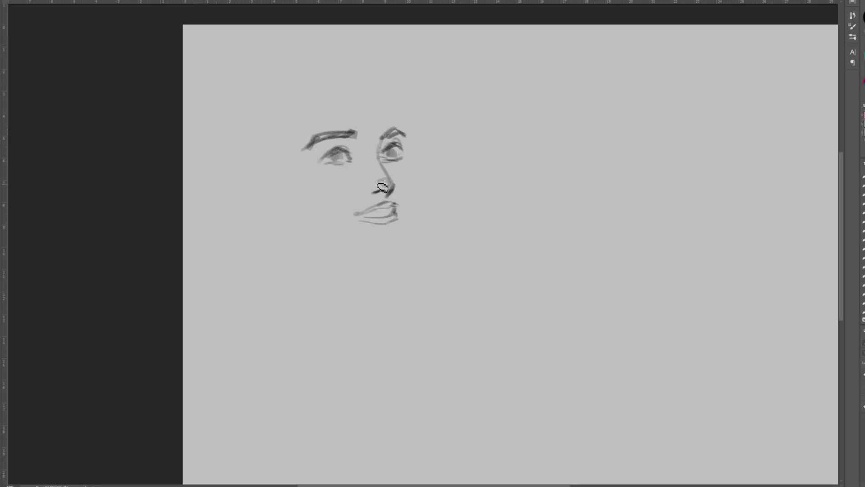
{"action": "mouse_move", "coordinate": [387, 174]}
{"action": "left_mouse_down"}
{"action": "mouse_move", "coordinate": [370, 194]}
{"action": "mouse_move", "coordinate": [394, 186]}
{"action": "left_mouse_up"}
{"action": "mouse_move", "coordinate": [356, 214]}
{"action": "left_mouse_down"}
{"action": "mouse_move", "coordinate": [394, 207]}
{"action": "mouse_move", "coordinate": [378, 213]}
{"action": "mouse_move", "coordinate": [393, 223]}
{"action": "mouse_move", "coordinate": [386, 226]}
{"action": "mouse_move", "coordinate": [361, 220]}
{"action": "left_mouse_up"}
{"action": "left_click_drag", "start_coordinate": [384, 149], "coordinate": [405, 143]}
{"action": "left_click_drag", "start_coordinate": [387, 136], "coordinate": [406, 128]}
{"action": "mouse_move", "coordinate": [346, 129]}
{"action": "left_mouse_down"}
{"action": "mouse_move", "coordinate": [398, 128]}
{"action": "mouse_move", "coordinate": [393, 137]}
{"action": "left_mouse_up"}
{"action": "left_click_drag", "start_coordinate": [399, 220], "coordinate": [364, 220]}
{"action": "left_click_drag", "start_coordinate": [364, 221], "coordinate": [390, 224]}
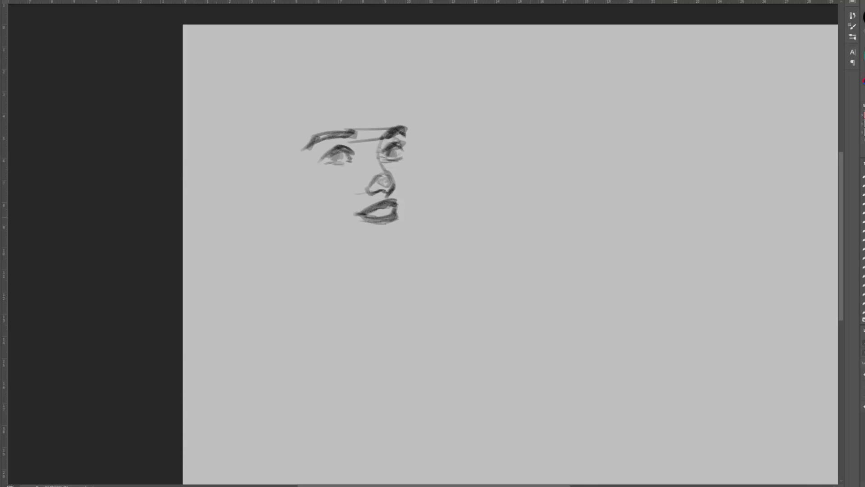
Sketch the contour of the far cheek, chin and jaw around the features, undoing the last stray strokes.
{"action": "left_click_drag", "start_coordinate": [411, 177], "coordinate": [405, 228]}
{"action": "left_click_drag", "start_coordinate": [301, 218], "coordinate": [322, 243]}
{"action": "left_click_drag", "start_coordinate": [322, 245], "coordinate": [379, 251]}
{"action": "mouse_move", "coordinate": [379, 254]}
{"action": "left_mouse_down"}
{"action": "mouse_move", "coordinate": [334, 254]}
{"action": "mouse_move", "coordinate": [310, 241]}
{"action": "left_mouse_up"}
{"action": "left_click_drag", "start_coordinate": [308, 234], "coordinate": [292, 186]}
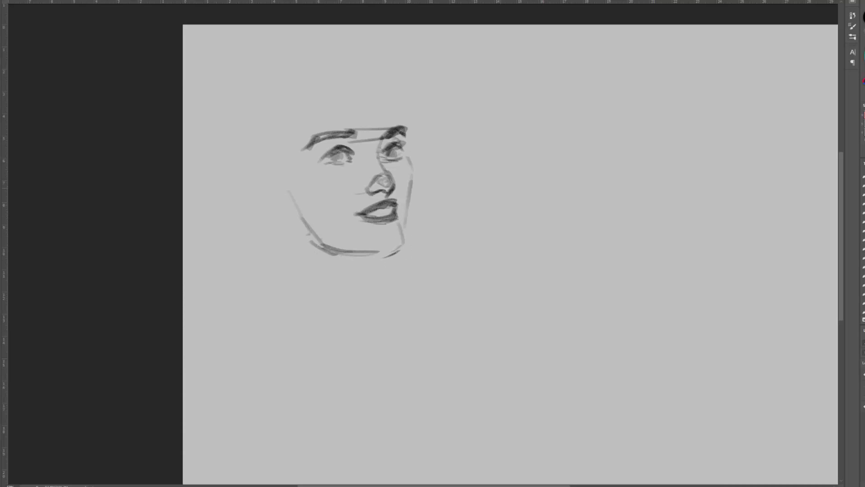
{"action": "left_click_drag", "start_coordinate": [359, 185], "coordinate": [347, 210]}
{"action": "key", "text": "ctrl+z"}
{"action": "key", "text": "ctrl+z"}
Sketch the curve of the forehead, the front of the neck and the collar below the chin.
{"action": "mouse_move", "coordinate": [340, 92]}
{"action": "left_mouse_down"}
{"action": "mouse_move", "coordinate": [399, 120]}
{"action": "mouse_move", "coordinate": [403, 245]}
{"action": "mouse_move", "coordinate": [361, 288]}
{"action": "mouse_move", "coordinate": [324, 290]}
{"action": "left_mouse_up"}
{"action": "left_click_drag", "start_coordinate": [371, 267], "coordinate": [366, 323]}
{"action": "left_click_drag", "start_coordinate": [362, 284], "coordinate": [295, 288]}
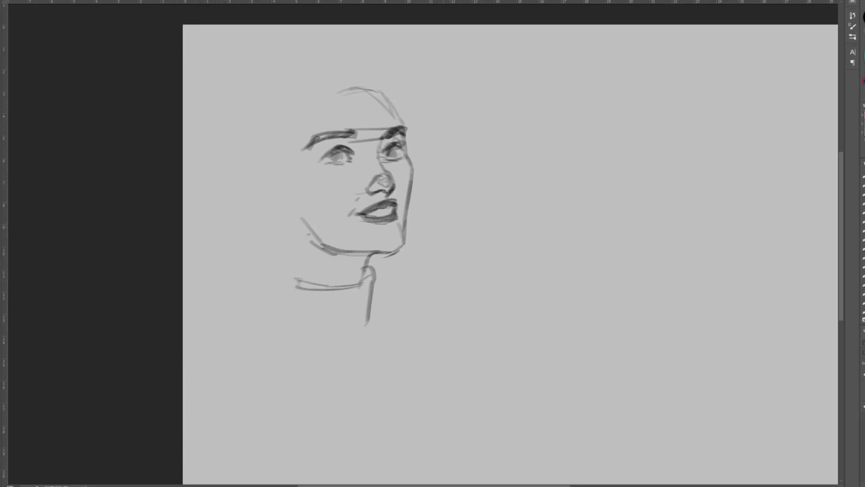
Rough in the hat's wide front brim around the face, with the hairline and hair lines beside the near cheek.
{"action": "left_click_drag", "start_coordinate": [287, 152], "coordinate": [316, 321]}
{"action": "mouse_move", "coordinate": [298, 162]}
{"action": "left_mouse_down"}
{"action": "mouse_move", "coordinate": [331, 329]}
{"action": "mouse_move", "coordinate": [363, 56]}
{"action": "left_mouse_up"}
{"action": "left_click_drag", "start_coordinate": [307, 99], "coordinate": [282, 215]}
{"action": "left_click_drag", "start_coordinate": [314, 98], "coordinate": [360, 85]}
{"action": "mouse_move", "coordinate": [356, 46]}
{"action": "left_mouse_down"}
{"action": "mouse_move", "coordinate": [471, 143]}
{"action": "mouse_move", "coordinate": [413, 222]}
{"action": "left_mouse_up"}
{"action": "left_click_drag", "start_coordinate": [411, 169], "coordinate": [416, 217]}
{"action": "mouse_move", "coordinate": [352, 212]}
{"action": "left_mouse_down"}
{"action": "mouse_move", "coordinate": [396, 204]}
{"action": "mouse_move", "coordinate": [360, 223]}
{"action": "left_mouse_up"}
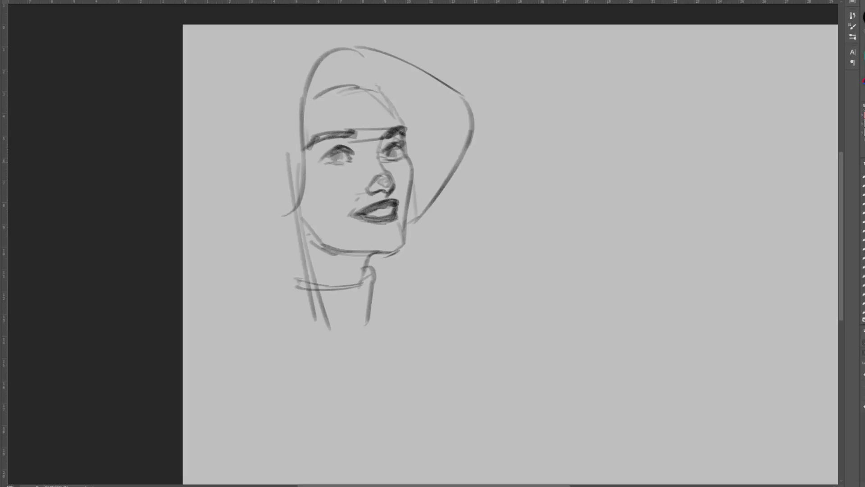
Sketch long hair strands falling behind the far cheek and reinforce the hairline across the forehead.
{"action": "left_click_drag", "start_coordinate": [407, 130], "coordinate": [411, 279]}
{"action": "left_click_drag", "start_coordinate": [422, 157], "coordinate": [406, 334]}
{"action": "left_click_drag", "start_coordinate": [410, 216], "coordinate": [399, 320]}
{"action": "left_click_drag", "start_coordinate": [396, 278], "coordinate": [392, 409]}
{"action": "left_click_drag", "start_coordinate": [308, 110], "coordinate": [358, 84]}
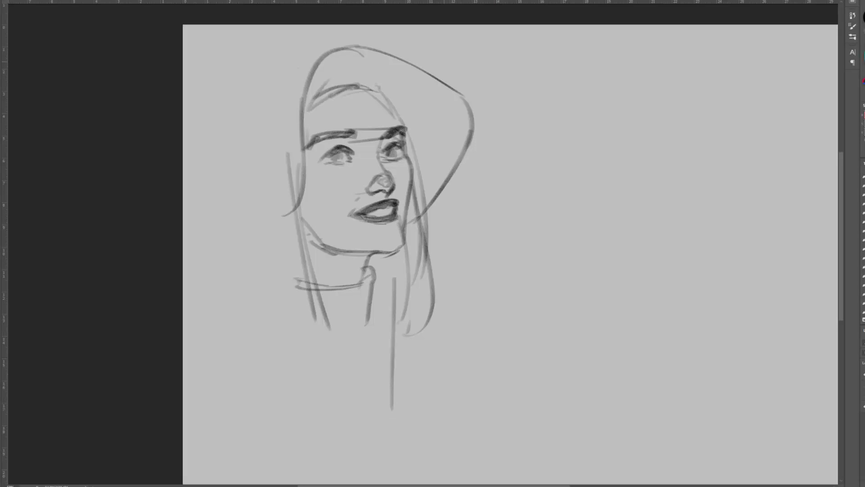
Sketch the rounded hat crown behind the head and the brim's lower edge sweeping down to its pointed end.
{"action": "left_click_drag", "start_coordinate": [292, 39], "coordinate": [204, 173]}
{"action": "mouse_move", "coordinate": [260, 53]}
{"action": "left_mouse_down"}
{"action": "mouse_move", "coordinate": [303, 56]}
{"action": "mouse_move", "coordinate": [193, 260]}
{"action": "left_mouse_up"}
{"action": "left_click_drag", "start_coordinate": [279, 215], "coordinate": [237, 307]}
{"action": "left_click_drag", "start_coordinate": [208, 169], "coordinate": [228, 208]}
{"action": "left_click_drag", "start_coordinate": [392, 96], "coordinate": [412, 203]}
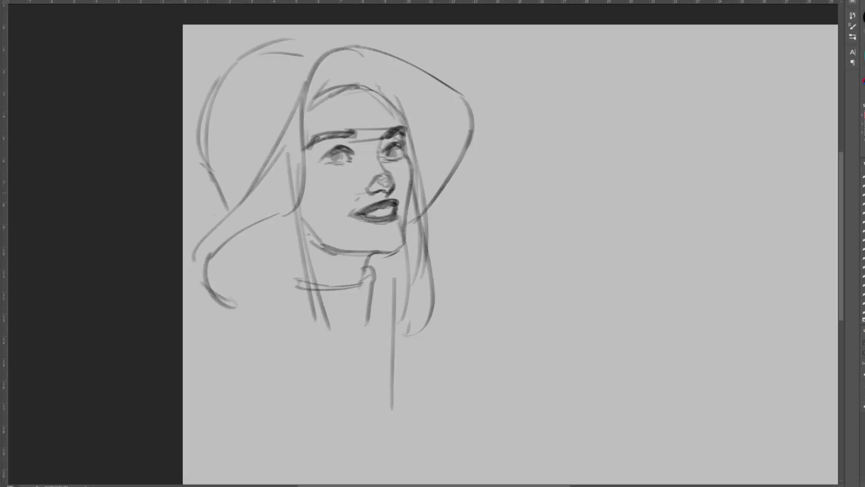
Redraw the forehead and hairline contour on the far side and add lashes to the near eye.
{"action": "left_click_drag", "start_coordinate": [406, 140], "coordinate": [379, 91]}
{"action": "key", "text": "ctrl+z"}
{"action": "left_click_drag", "start_coordinate": [401, 126], "coordinate": [338, 93]}
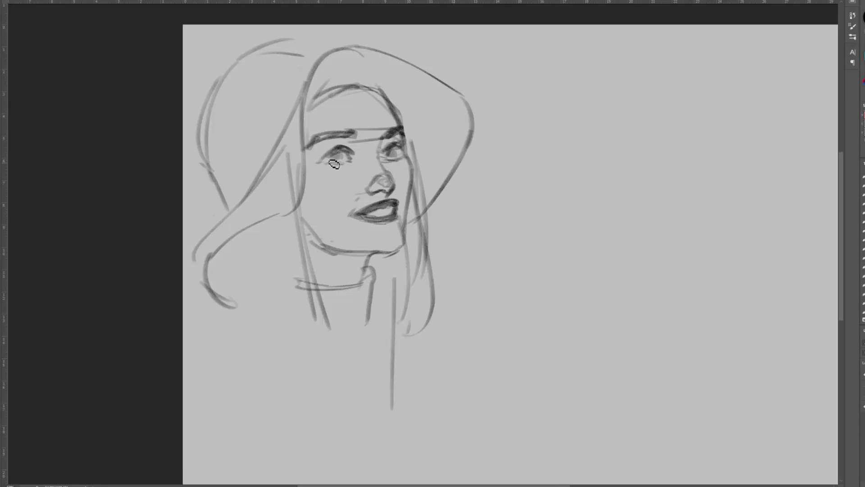
{"action": "left_click_drag", "start_coordinate": [322, 152], "coordinate": [356, 146]}
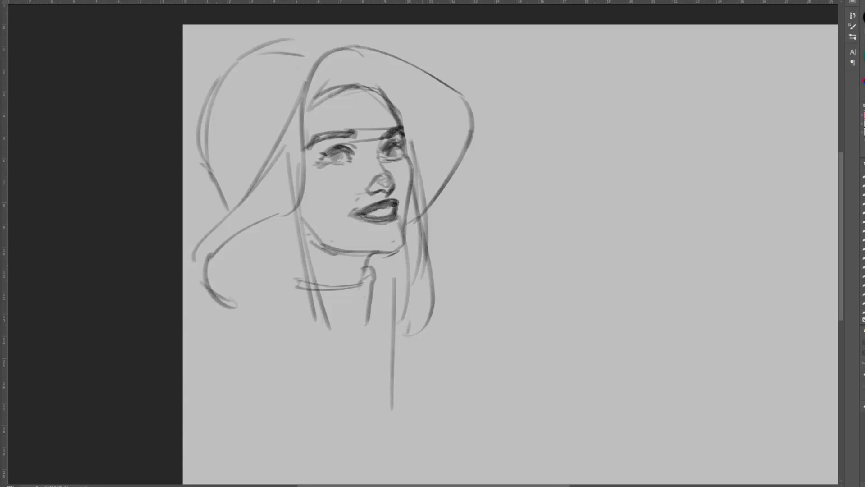
Sketch long hair strands hanging below the near side of the brim and strengthen the brim's slanted edge.
{"action": "left_click_drag", "start_coordinate": [285, 227], "coordinate": [315, 329]}
{"action": "left_click_drag", "start_coordinate": [293, 257], "coordinate": [330, 345]}
{"action": "left_click_drag", "start_coordinate": [317, 308], "coordinate": [354, 392]}
{"action": "left_click_drag", "start_coordinate": [271, 214], "coordinate": [282, 315]}
{"action": "left_click_drag", "start_coordinate": [259, 255], "coordinate": [215, 350]}
{"action": "left_click_drag", "start_coordinate": [244, 227], "coordinate": [224, 309]}
{"action": "mouse_move", "coordinate": [245, 229]}
{"action": "left_mouse_down"}
{"action": "mouse_move", "coordinate": [216, 303]}
{"action": "mouse_move", "coordinate": [260, 182]}
{"action": "left_mouse_up"}
{"action": "mouse_move", "coordinate": [257, 181]}
{"action": "left_mouse_down"}
{"action": "mouse_move", "coordinate": [333, 62]}
{"action": "mouse_move", "coordinate": [199, 151]}
{"action": "mouse_move", "coordinate": [229, 214]}
{"action": "left_mouse_up"}
Reinforce the top lines of the hat brim and crown, and sketch fringe locks and the neckline edge.
{"action": "left_click_drag", "start_coordinate": [324, 56], "coordinate": [408, 60]}
{"action": "left_click_drag", "start_coordinate": [439, 83], "coordinate": [451, 105]}
{"action": "left_click_drag", "start_coordinate": [322, 57], "coordinate": [394, 59]}
{"action": "left_click_drag", "start_coordinate": [285, 41], "coordinate": [323, 56]}
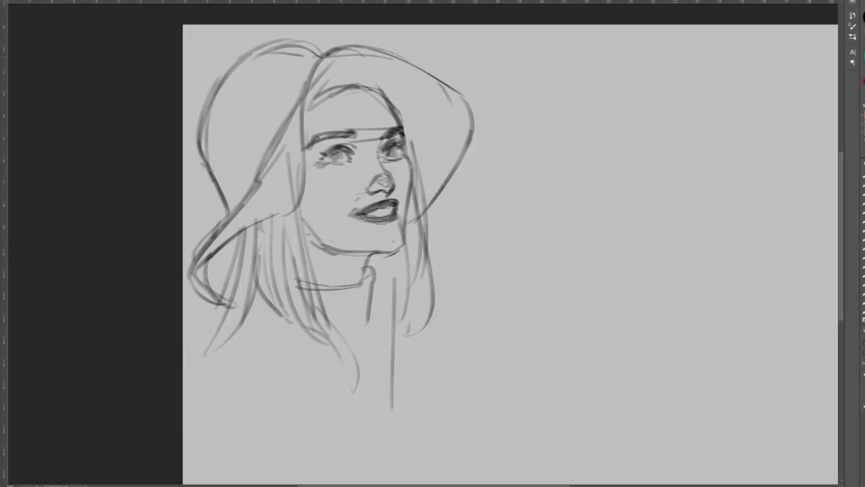
{"action": "left_click_drag", "start_coordinate": [307, 98], "coordinate": [359, 84]}
{"action": "mouse_move", "coordinate": [356, 89]}
{"action": "left_mouse_down"}
{"action": "mouse_move", "coordinate": [340, 116]}
{"action": "mouse_move", "coordinate": [307, 140]}
{"action": "left_mouse_up"}
{"action": "left_click_drag", "start_coordinate": [346, 90], "coordinate": [381, 100]}
{"action": "left_click_drag", "start_coordinate": [370, 302], "coordinate": [357, 364]}
{"action": "left_click_drag", "start_coordinate": [362, 315], "coordinate": [369, 326]}
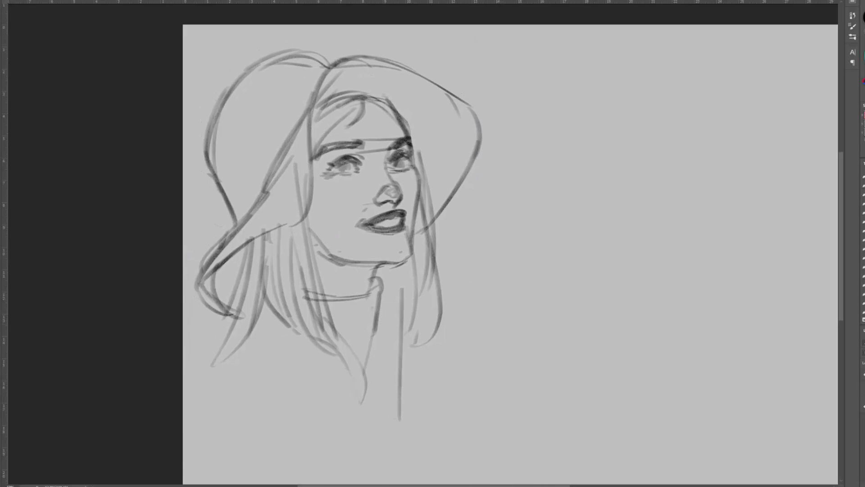
Fade the rough sketch to 20% opacity as an underlay for the clean line art.
{"action": "key", "text": "2"}
{"action": "key", "text": "ctrl+plus"}
{"action": "left_click_drag", "start_coordinate": [410, 136], "coordinate": [439, 147]}
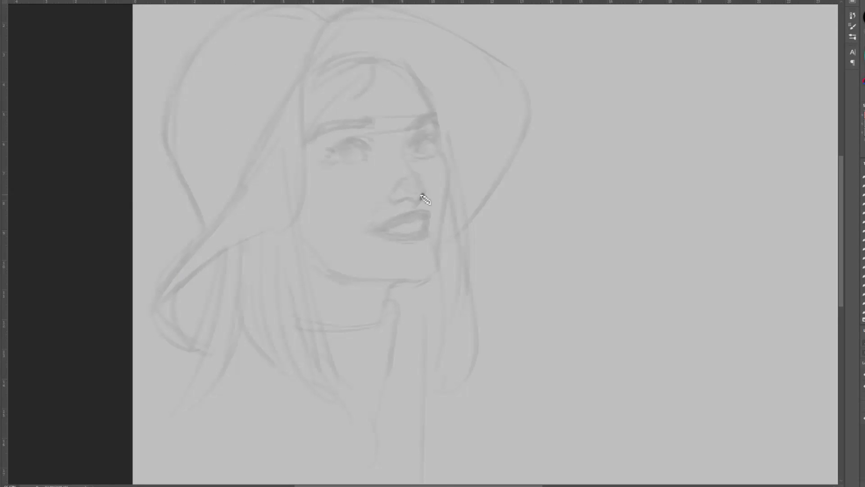
Draw the nose tip and nostrils in dark clean lines, and outline and shade the upper and lower lips.
{"action": "mouse_move", "coordinate": [400, 201]}
{"action": "left_mouse_down"}
{"action": "mouse_move", "coordinate": [388, 197]}
{"action": "mouse_move", "coordinate": [396, 187]}
{"action": "left_mouse_up"}
{"action": "left_click_drag", "start_coordinate": [402, 178], "coordinate": [400, 186]}
{"action": "left_click_drag", "start_coordinate": [405, 178], "coordinate": [402, 185]}
{"action": "mouse_move", "coordinate": [429, 218]}
{"action": "left_mouse_down"}
{"action": "mouse_move", "coordinate": [370, 231]}
{"action": "mouse_move", "coordinate": [422, 228]}
{"action": "mouse_move", "coordinate": [418, 210]}
{"action": "mouse_move", "coordinate": [428, 216]}
{"action": "mouse_move", "coordinate": [397, 223]}
{"action": "mouse_move", "coordinate": [427, 215]}
{"action": "left_mouse_up"}
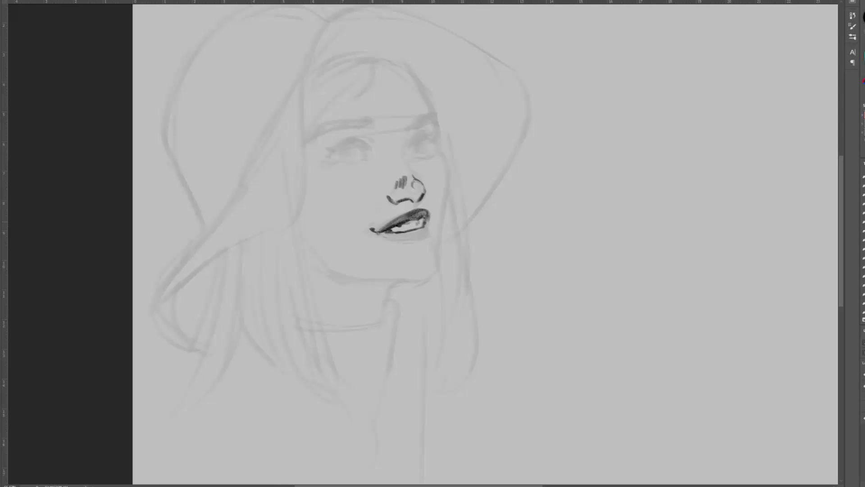
{"action": "mouse_move", "coordinate": [381, 234]}
{"action": "left_mouse_down"}
{"action": "mouse_move", "coordinate": [425, 232]}
{"action": "mouse_move", "coordinate": [425, 241]}
{"action": "mouse_move", "coordinate": [427, 217]}
{"action": "left_mouse_up"}
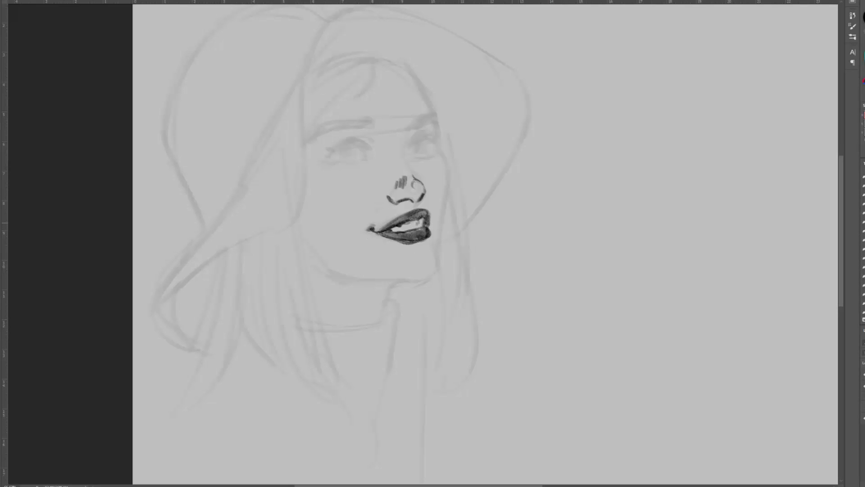
Draw the eyelid outlines of both eyes and the nose bridge over the faded sketch, touching up the lips.
{"action": "mouse_move", "coordinate": [414, 179]}
{"action": "left_mouse_down"}
{"action": "mouse_move", "coordinate": [406, 158]}
{"action": "mouse_move", "coordinate": [433, 146]}
{"action": "left_mouse_up"}
{"action": "left_click_drag", "start_coordinate": [365, 143], "coordinate": [327, 159]}
{"action": "mouse_move", "coordinate": [408, 156]}
{"action": "left_mouse_down"}
{"action": "mouse_move", "coordinate": [431, 153]}
{"action": "mouse_move", "coordinate": [425, 189]}
{"action": "left_mouse_up"}
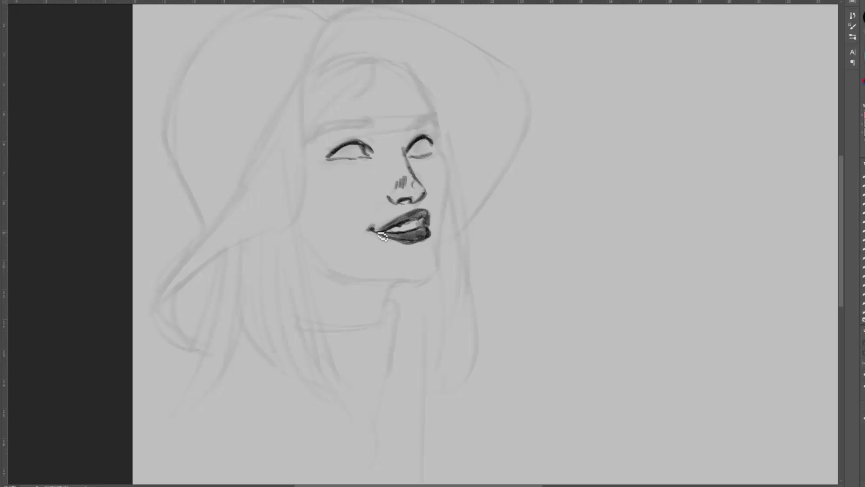
{"action": "mouse_move", "coordinate": [401, 214]}
{"action": "left_mouse_down"}
{"action": "mouse_move", "coordinate": [435, 207]}
{"action": "mouse_move", "coordinate": [437, 222]}
{"action": "left_mouse_up"}
Draw the irises and pupils in both eyes and fill in the two dark eyebrows.
{"action": "key", "text": "b"}
{"action": "left_click_drag", "start_coordinate": [358, 145], "coordinate": [359, 155]}
{"action": "mouse_move", "coordinate": [425, 140]}
{"action": "left_mouse_down"}
{"action": "mouse_move", "coordinate": [427, 155]}
{"action": "mouse_move", "coordinate": [413, 157]}
{"action": "left_mouse_up"}
{"action": "left_click_drag", "start_coordinate": [340, 151], "coordinate": [355, 147]}
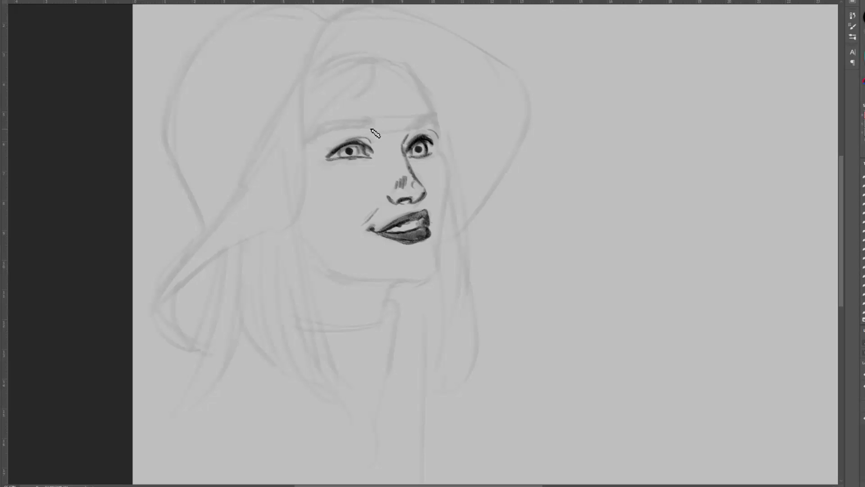
{"action": "mouse_move", "coordinate": [380, 122]}
{"action": "left_mouse_down"}
{"action": "mouse_move", "coordinate": [306, 141]}
{"action": "mouse_move", "coordinate": [341, 128]}
{"action": "left_mouse_up"}
{"action": "mouse_move", "coordinate": [407, 141]}
{"action": "left_mouse_down"}
{"action": "mouse_move", "coordinate": [436, 115]}
{"action": "mouse_move", "coordinate": [437, 126]}
{"action": "left_mouse_up"}
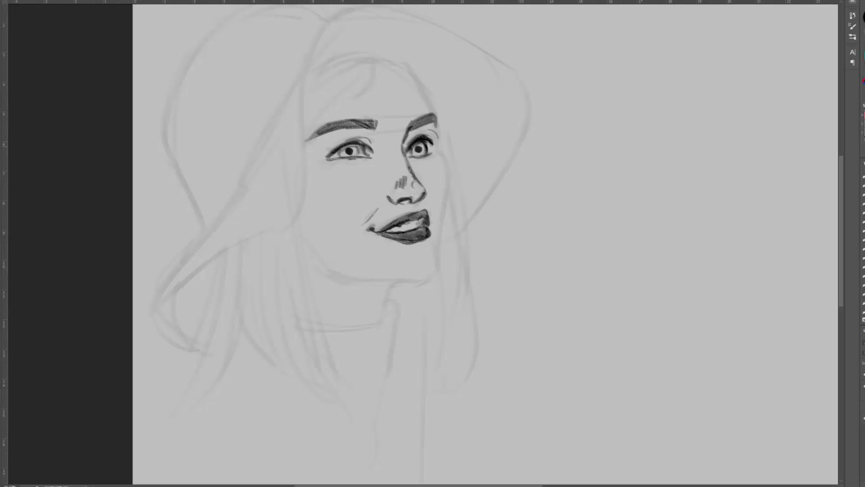
Select the lips and shift them slightly toward the near cheek, clearing the selection when done.
{"action": "mouse_move", "coordinate": [367, 208]}
{"action": "left_mouse_down"}
{"action": "mouse_move", "coordinate": [417, 259]}
{"action": "mouse_move", "coordinate": [435, 203]}
{"action": "left_mouse_up"}
{"action": "key", "text": "ctrl+t"}
{"action": "mouse_move", "coordinate": [440, 246]}
{"action": "left_mouse_down"}
{"action": "mouse_move", "coordinate": [429, 262]}
{"action": "mouse_move", "coordinate": [418, 239]}
{"action": "left_mouse_up"}
{"action": "key", "text": "Return"}
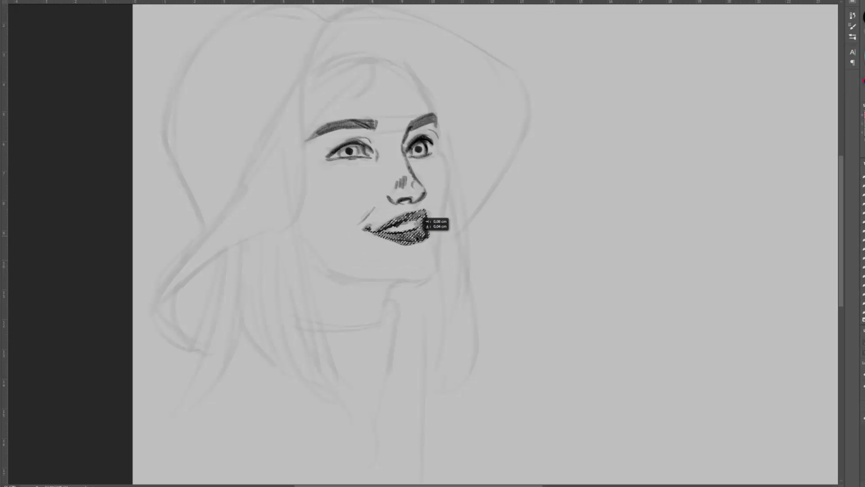
{"action": "key", "text": "ctrl+d"}
Clean up the smile line at the mouth corner and refine the lower lip's edge with the Eraser and Brush.
{"action": "key", "text": "e"}
{"action": "mouse_move", "coordinate": [367, 217]}
{"action": "left_mouse_down"}
{"action": "mouse_move", "coordinate": [375, 208]}
{"action": "mouse_move", "coordinate": [366, 228]}
{"action": "left_mouse_up"}
{"action": "key", "text": "b"}
{"action": "key", "text": "e"}
{"action": "left_click_drag", "start_coordinate": [435, 234], "coordinate": [410, 250]}
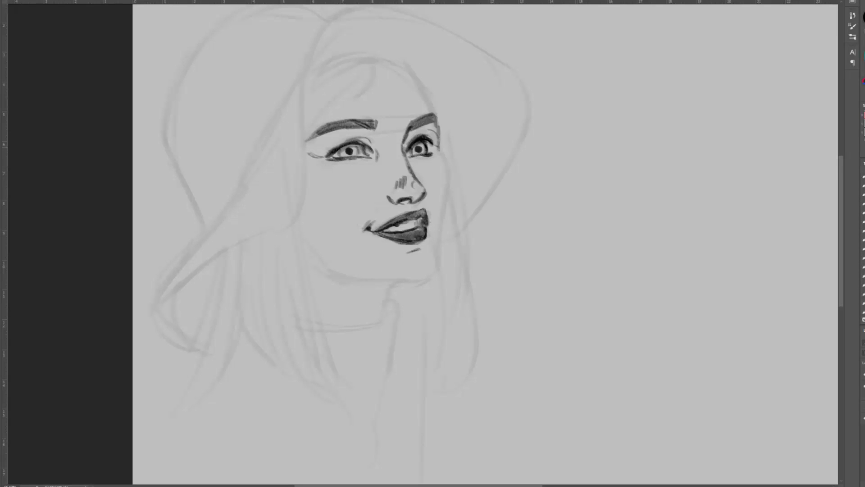
Ink the face contour along the far cheek, chin, jaw, front of the neck and forehead.
{"action": "mouse_move", "coordinate": [438, 150]}
{"action": "left_mouse_down"}
{"action": "mouse_move", "coordinate": [445, 179]}
{"action": "mouse_move", "coordinate": [436, 256]}
{"action": "left_mouse_up"}
{"action": "left_click_drag", "start_coordinate": [378, 306], "coordinate": [431, 265]}
{"action": "left_click_drag", "start_coordinate": [491, 197], "coordinate": [490, 221]}
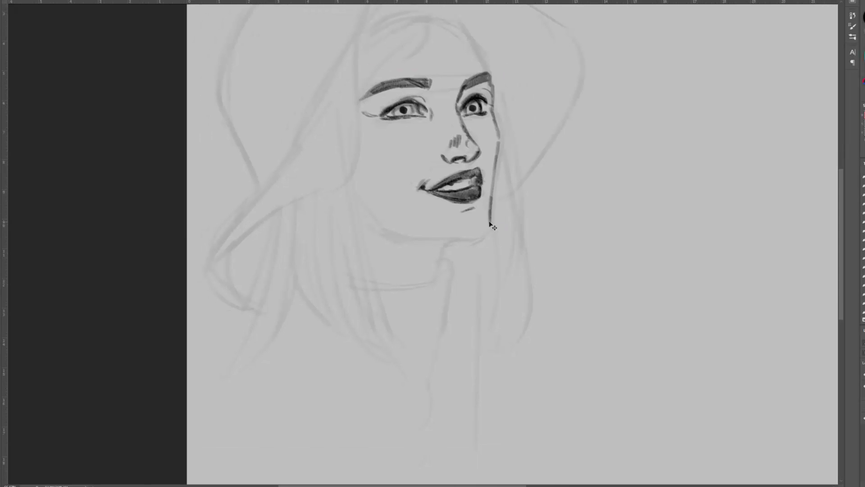
{"action": "mouse_move", "coordinate": [351, 197]}
{"action": "left_mouse_down"}
{"action": "mouse_move", "coordinate": [409, 236]}
{"action": "mouse_move", "coordinate": [429, 278]}
{"action": "left_mouse_up"}
{"action": "left_click_drag", "start_coordinate": [434, 93], "coordinate": [432, 117]}
{"action": "mouse_move", "coordinate": [383, 135]}
{"action": "left_mouse_down"}
{"action": "mouse_move", "coordinate": [423, 127]}
{"action": "mouse_move", "coordinate": [468, 140]}
{"action": "left_mouse_up"}
{"action": "left_click_drag", "start_coordinate": [493, 113], "coordinate": [440, 48]}
Ink the near side of the hat brim from the temple down to its pointed lower end.
{"action": "mouse_move", "coordinate": [364, 36]}
{"action": "left_mouse_down"}
{"action": "mouse_move", "coordinate": [249, 250]}
{"action": "mouse_move", "coordinate": [222, 322]}
{"action": "left_mouse_up"}
{"action": "key", "text": "ctrl+z"}
{"action": "mouse_move", "coordinate": [296, 232]}
{"action": "left_mouse_down"}
{"action": "mouse_move", "coordinate": [245, 323]}
{"action": "mouse_move", "coordinate": [214, 290]}
{"action": "mouse_move", "coordinate": [312, 159]}
{"action": "left_mouse_up"}
{"action": "left_click_drag", "start_coordinate": [342, 135], "coordinate": [288, 260]}
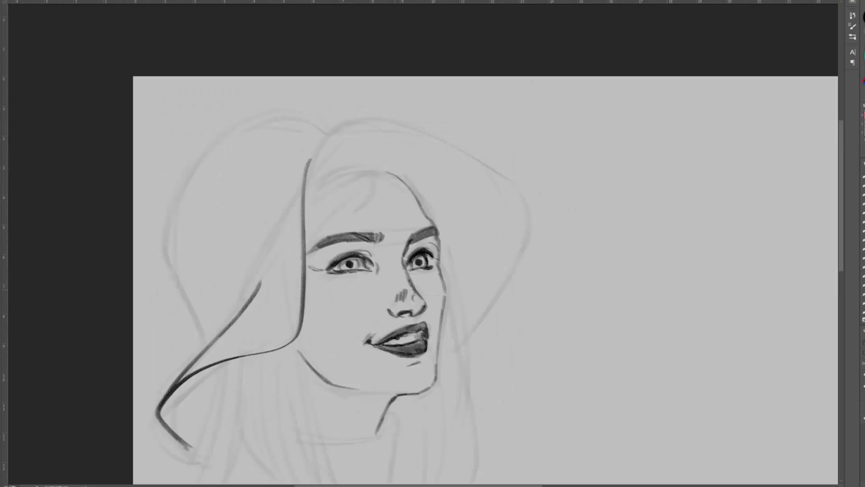
Ink the rest of the brim sweeping over the forehead to the far side, and the rounded hat crown.
{"action": "left_click_drag", "start_coordinate": [252, 295], "coordinate": [306, 178]}
{"action": "mouse_move", "coordinate": [312, 162]}
{"action": "left_mouse_down"}
{"action": "mouse_move", "coordinate": [527, 224]}
{"action": "mouse_move", "coordinate": [473, 330]}
{"action": "left_mouse_up"}
{"action": "left_click_drag", "start_coordinate": [366, 203], "coordinate": [429, 145]}
{"action": "key", "text": "ctrl+z"}
{"action": "mouse_move", "coordinate": [390, 76]}
{"action": "left_mouse_down"}
{"action": "mouse_move", "coordinate": [286, 99]}
{"action": "mouse_move", "coordinate": [266, 278]}
{"action": "left_mouse_up"}
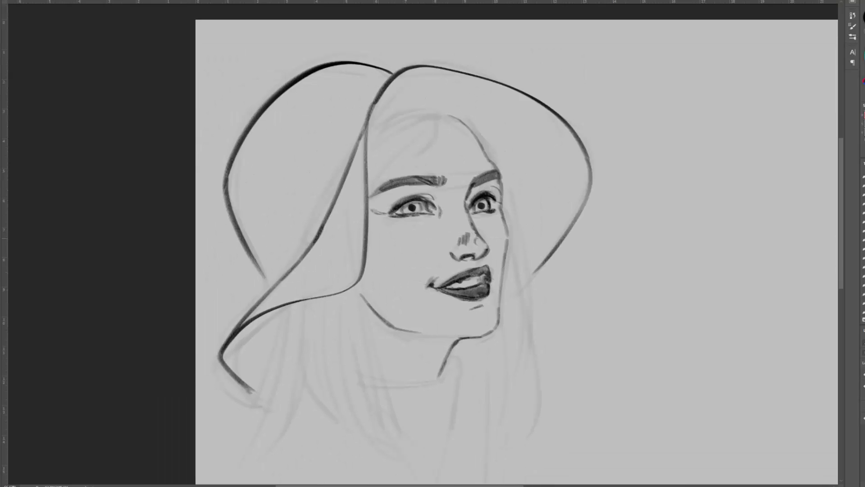
{"action": "left_click_drag", "start_coordinate": [251, 246], "coordinate": [269, 291]}
Draw the hairline and parted fringe locks over the forehead beneath the brim.
{"action": "mouse_move", "coordinate": [428, 117]}
{"action": "left_mouse_down"}
{"action": "mouse_move", "coordinate": [405, 82]}
{"action": "mouse_move", "coordinate": [397, 124]}
{"action": "left_mouse_up"}
{"action": "mouse_move", "coordinate": [406, 78]}
{"action": "left_mouse_down"}
{"action": "mouse_move", "coordinate": [397, 125]}
{"action": "mouse_move", "coordinate": [349, 160]}
{"action": "left_mouse_up"}
{"action": "left_click_drag", "start_coordinate": [405, 77], "coordinate": [348, 136]}
{"action": "left_click_drag", "start_coordinate": [371, 89], "coordinate": [342, 142]}
{"action": "left_click_drag", "start_coordinate": [411, 77], "coordinate": [437, 86]}
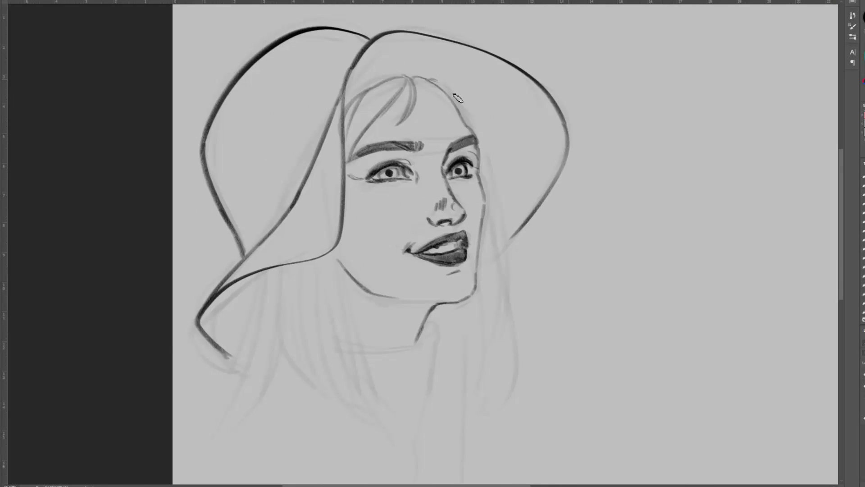
Ink the folded collar and the garment's front edge running down from the neck.
{"action": "left_click_drag", "start_coordinate": [441, 297], "coordinate": [441, 249]}
{"action": "mouse_move", "coordinate": [424, 275]}
{"action": "left_mouse_down"}
{"action": "mouse_move", "coordinate": [434, 311]}
{"action": "mouse_move", "coordinate": [414, 410]}
{"action": "left_mouse_up"}
{"action": "left_click_drag", "start_coordinate": [430, 322], "coordinate": [418, 400]}
{"action": "left_click_drag", "start_coordinate": [419, 285], "coordinate": [368, 303]}
Draw long hair strands beside the neck below the near brim, adding a small line at the nose bridge.
{"action": "left_click_drag", "start_coordinate": [333, 218], "coordinate": [371, 378]}
{"action": "left_click_drag", "start_coordinate": [341, 202], "coordinate": [339, 221]}
{"action": "left_click_drag", "start_coordinate": [330, 212], "coordinate": [345, 369]}
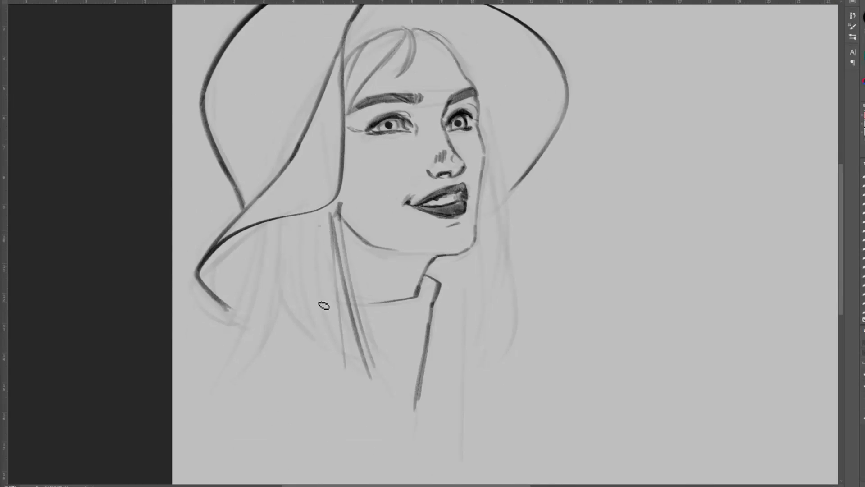
{"action": "left_click_drag", "start_coordinate": [320, 226], "coordinate": [321, 311]}
{"action": "left_click_drag", "start_coordinate": [429, 124], "coordinate": [443, 121]}
{"action": "left_click_drag", "start_coordinate": [320, 226], "coordinate": [318, 316]}
{"action": "left_click_drag", "start_coordinate": [308, 254], "coordinate": [349, 362]}
{"action": "mouse_move", "coordinate": [311, 218]}
{"action": "left_mouse_down"}
{"action": "mouse_move", "coordinate": [330, 354]}
{"action": "mouse_move", "coordinate": [317, 347]}
{"action": "left_mouse_up"}
Draw the outer hair strands flaring out under the brim's end and a lock along the near cheek.
{"action": "mouse_move", "coordinate": [288, 218]}
{"action": "left_mouse_down"}
{"action": "mouse_move", "coordinate": [297, 322]}
{"action": "mouse_move", "coordinate": [223, 396]}
{"action": "left_mouse_up"}
{"action": "mouse_move", "coordinate": [270, 235]}
{"action": "left_mouse_down"}
{"action": "mouse_move", "coordinate": [201, 392]}
{"action": "mouse_move", "coordinate": [215, 364]}
{"action": "left_mouse_up"}
{"action": "left_click_drag", "start_coordinate": [338, 192], "coordinate": [335, 236]}
{"action": "left_click_drag", "start_coordinate": [345, 154], "coordinate": [346, 259]}
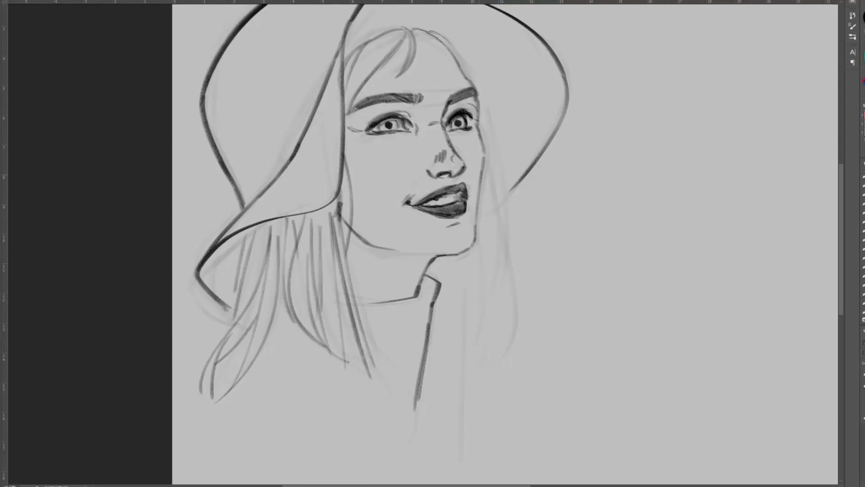
{"action": "left_click_drag", "start_coordinate": [339, 191], "coordinate": [350, 293]}
Draw the long hair strands behind the far cheek and collar, plus loose flyaway strands outside the brim.
{"action": "left_click_drag", "start_coordinate": [467, 72], "coordinate": [520, 299]}
{"action": "left_click_drag", "start_coordinate": [489, 123], "coordinate": [519, 323]}
{"action": "left_click_drag", "start_coordinate": [486, 155], "coordinate": [474, 354]}
{"action": "left_click_drag", "start_coordinate": [484, 188], "coordinate": [482, 356]}
{"action": "left_click_drag", "start_coordinate": [483, 207], "coordinate": [447, 345]}
{"action": "left_click_drag", "start_coordinate": [470, 252], "coordinate": [440, 331]}
{"action": "left_click_drag", "start_coordinate": [447, 256], "coordinate": [468, 372]}
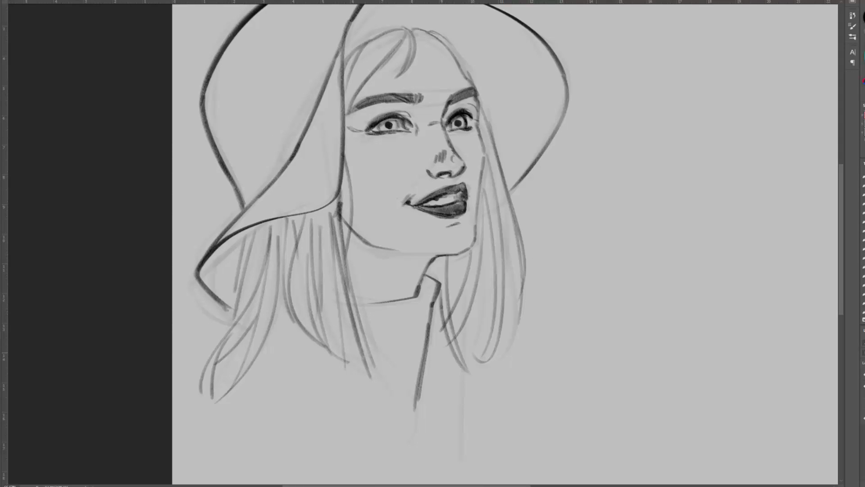
{"action": "left_click_drag", "start_coordinate": [441, 303], "coordinate": [436, 381]}
{"action": "left_click_drag", "start_coordinate": [496, 120], "coordinate": [568, 246]}
{"action": "left_click_drag", "start_coordinate": [564, 246], "coordinate": [548, 285]}
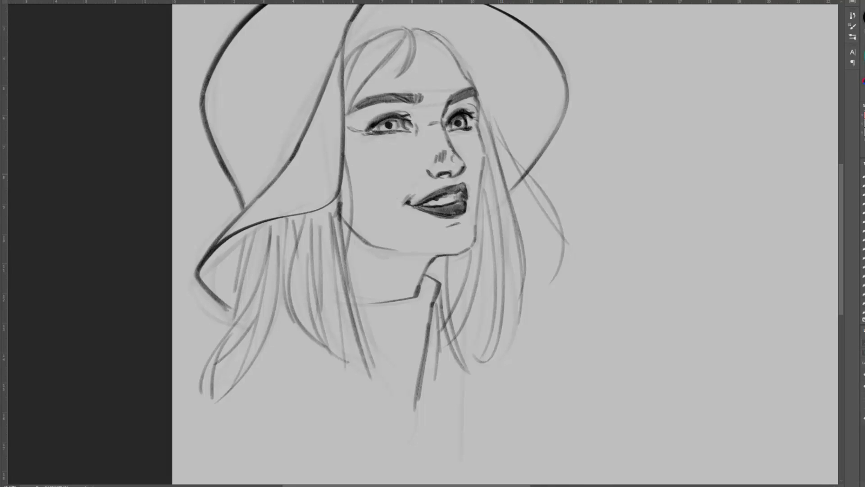
Undo the last trial strokes, remove the faint rough sketch from view and adjust a selected part of the line art.
{"action": "key", "text": "ctrl+z"}
{"action": "left_click_drag", "start_coordinate": [417, 183], "coordinate": [469, 174]}
{"action": "key", "text": "ctrl+z"}
{"action": "left_click", "coordinate": [863, 386]}
{"action": "mouse_move", "coordinate": [208, 98]}
{"action": "left_mouse_down"}
{"action": "mouse_move", "coordinate": [222, 129]}
{"action": "mouse_move", "coordinate": [381, 178]}
{"action": "mouse_move", "coordinate": [572, 167]}
{"action": "mouse_move", "coordinate": [191, 95]}
{"action": "left_mouse_up"}
{"action": "left_click_drag", "start_coordinate": [377, 97], "coordinate": [379, 100]}
{"action": "key", "text": "ctrl+d"}
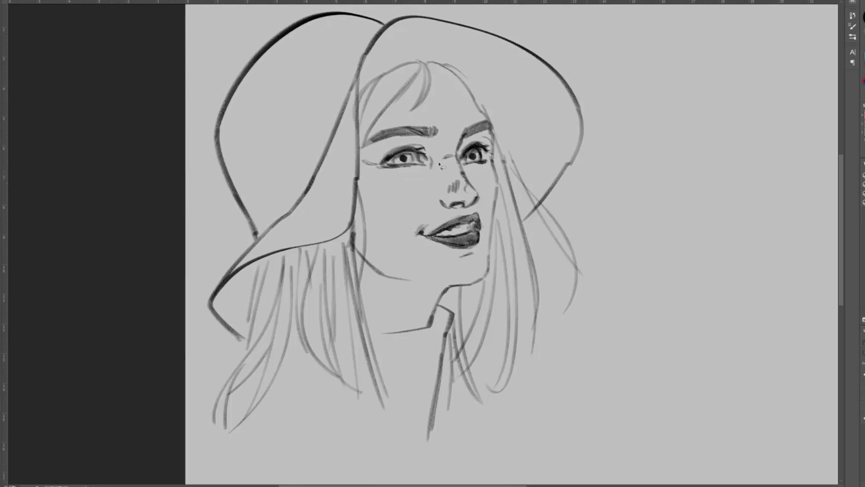
Refine the line art of the chin, far cheek and both eyebrows.
{"action": "mouse_move", "coordinate": [487, 247]}
{"action": "left_mouse_down"}
{"action": "mouse_move", "coordinate": [487, 234]}
{"action": "mouse_move", "coordinate": [488, 265]}
{"action": "mouse_move", "coordinate": [473, 271]}
{"action": "left_mouse_up"}
{"action": "left_click_drag", "start_coordinate": [494, 147], "coordinate": [498, 189]}
{"action": "left_click_drag", "start_coordinate": [469, 121], "coordinate": [488, 112]}
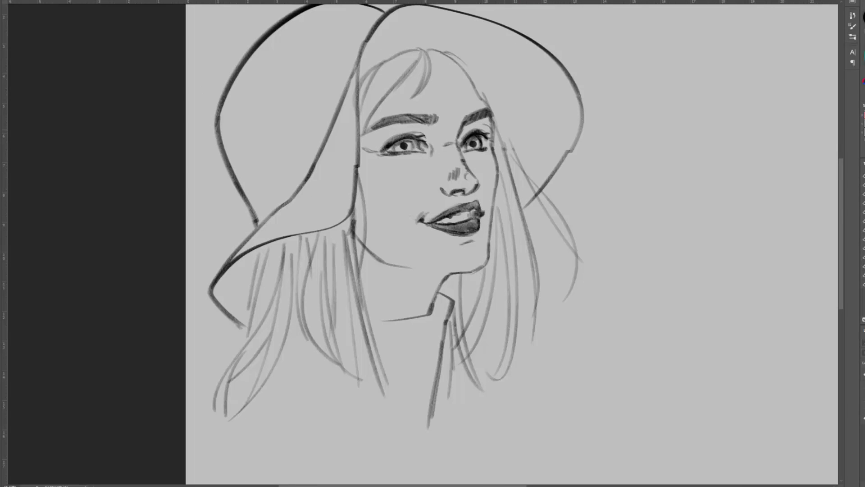
{"action": "left_click_drag", "start_coordinate": [391, 117], "coordinate": [370, 130]}
Add finer fringe strands and curling wisps at the forehead, near cheek and far side, and touch up the far eye.
{"action": "mouse_move", "coordinate": [406, 74]}
{"action": "left_mouse_down"}
{"action": "mouse_move", "coordinate": [364, 129]}
{"action": "mouse_move", "coordinate": [377, 113]}
{"action": "left_mouse_up"}
{"action": "left_click_drag", "start_coordinate": [396, 66], "coordinate": [361, 109]}
{"action": "mouse_move", "coordinate": [360, 88]}
{"action": "left_mouse_down"}
{"action": "mouse_move", "coordinate": [424, 50]}
{"action": "mouse_move", "coordinate": [487, 104]}
{"action": "left_mouse_up"}
{"action": "left_click_drag", "start_coordinate": [480, 82], "coordinate": [532, 248]}
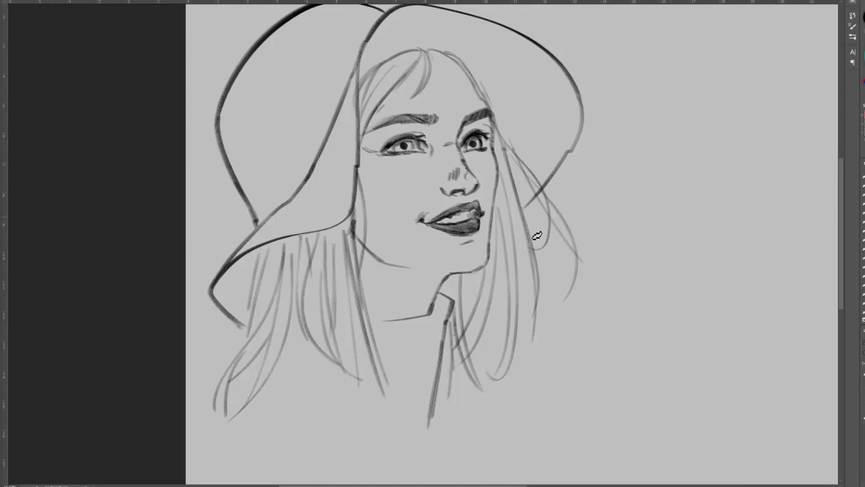
{"action": "left_click_drag", "start_coordinate": [440, 62], "coordinate": [451, 112]}
{"action": "left_click_drag", "start_coordinate": [361, 162], "coordinate": [390, 208]}
{"action": "left_click_drag", "start_coordinate": [465, 153], "coordinate": [471, 160]}
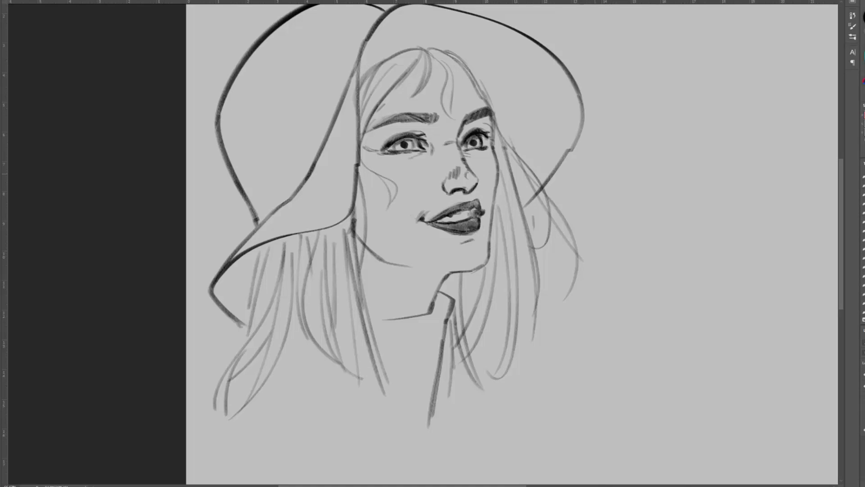
Block in the face with light grey and the hair masses, fringe area and eye-socket shadows with darker grey.
{"action": "left_click_drag", "start_coordinate": [435, 52], "coordinate": [392, 101]}
{"action": "mouse_move", "coordinate": [374, 72]}
{"action": "left_mouse_down"}
{"action": "mouse_move", "coordinate": [454, 117]}
{"action": "mouse_move", "coordinate": [406, 189]}
{"action": "mouse_move", "coordinate": [473, 171]}
{"action": "mouse_move", "coordinate": [383, 225]}
{"action": "mouse_move", "coordinate": [355, 266]}
{"action": "mouse_move", "coordinate": [374, 289]}
{"action": "mouse_move", "coordinate": [347, 271]}
{"action": "mouse_move", "coordinate": [262, 252]}
{"action": "mouse_move", "coordinate": [307, 328]}
{"action": "mouse_move", "coordinate": [288, 253]}
{"action": "mouse_move", "coordinate": [367, 316]}
{"action": "mouse_move", "coordinate": [498, 187]}
{"action": "mouse_move", "coordinate": [518, 279]}
{"action": "mouse_move", "coordinate": [478, 275]}
{"action": "mouse_move", "coordinate": [464, 369]}
{"action": "left_mouse_up"}
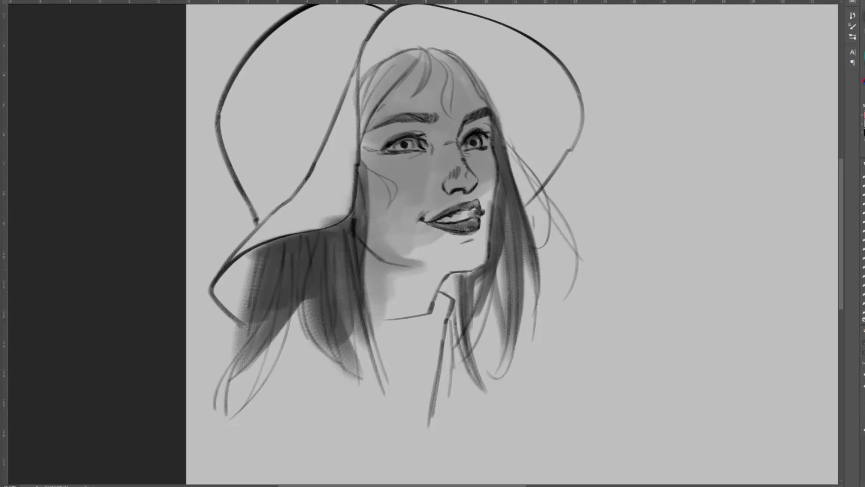
{"action": "mouse_move", "coordinate": [370, 255]}
{"action": "left_mouse_down"}
{"action": "mouse_move", "coordinate": [417, 219]}
{"action": "mouse_move", "coordinate": [435, 148]}
{"action": "mouse_move", "coordinate": [444, 172]}
{"action": "mouse_move", "coordinate": [455, 149]}
{"action": "mouse_move", "coordinate": [406, 67]}
{"action": "mouse_move", "coordinate": [451, 90]}
{"action": "mouse_move", "coordinate": [539, 100]}
{"action": "mouse_move", "coordinate": [536, 199]}
{"action": "mouse_move", "coordinate": [527, 135]}
{"action": "mouse_move", "coordinate": [535, 178]}
{"action": "left_mouse_up"}
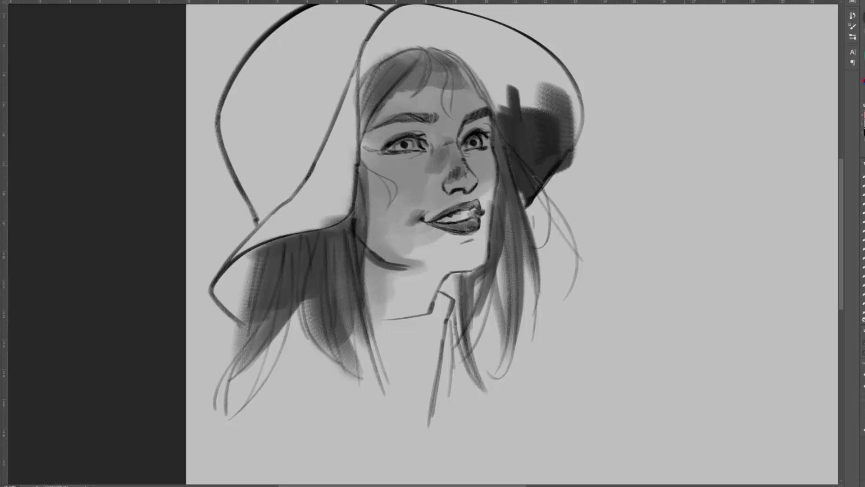
Fill the hat's crown and wide brim with a flat dark grey.
{"action": "mouse_move", "coordinate": [567, 132]}
{"action": "left_mouse_down"}
{"action": "mouse_move", "coordinate": [478, 49]}
{"action": "mouse_move", "coordinate": [433, 27]}
{"action": "mouse_move", "coordinate": [360, 54]}
{"action": "mouse_move", "coordinate": [582, 108]}
{"action": "mouse_move", "coordinate": [347, 68]}
{"action": "mouse_move", "coordinate": [347, 184]}
{"action": "mouse_move", "coordinate": [252, 54]}
{"action": "mouse_move", "coordinate": [277, 127]}
{"action": "mouse_move", "coordinate": [335, 50]}
{"action": "left_mouse_up"}
{"action": "left_click_drag", "start_coordinate": [315, 90], "coordinate": [303, 131]}
{"action": "mouse_move", "coordinate": [360, 51]}
{"action": "left_mouse_down"}
{"action": "mouse_move", "coordinate": [280, 59]}
{"action": "mouse_move", "coordinate": [239, 293]}
{"action": "mouse_move", "coordinate": [282, 256]}
{"action": "mouse_move", "coordinate": [331, 250]}
{"action": "left_mouse_up"}
{"action": "left_click_drag", "start_coordinate": [370, 106], "coordinate": [428, 93]}
{"action": "left_click_drag", "start_coordinate": [473, 140], "coordinate": [506, 243]}
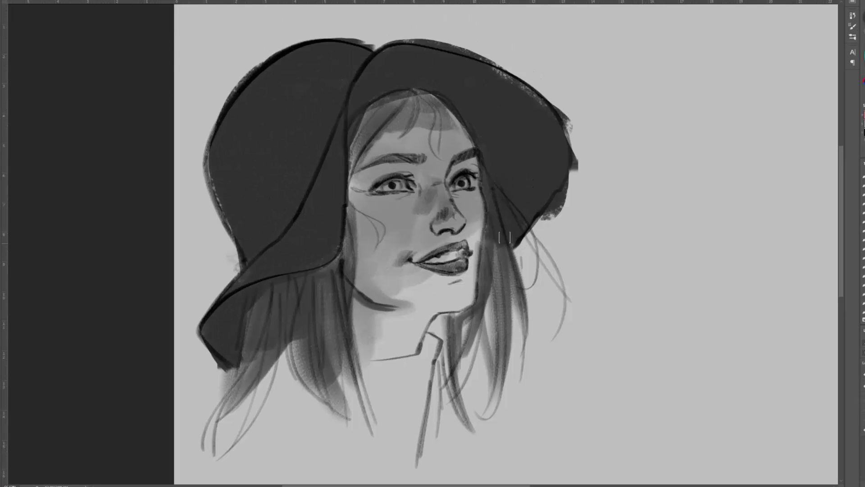
Complete the dark fill at the brim's far edge and erase the overspill outside the hat outline.
{"action": "left_click_drag", "start_coordinate": [496, 65], "coordinate": [572, 153]}
{"action": "left_click_drag", "start_coordinate": [543, 214], "coordinate": [518, 241]}
{"action": "key", "text": "e"}
{"action": "left_click_drag", "start_coordinate": [340, 38], "coordinate": [379, 46]}
{"action": "mouse_move", "coordinate": [392, 39]}
{"action": "left_mouse_down"}
{"action": "mouse_move", "coordinate": [541, 81]}
{"action": "mouse_move", "coordinate": [557, 203]}
{"action": "mouse_move", "coordinate": [541, 232]}
{"action": "left_mouse_up"}
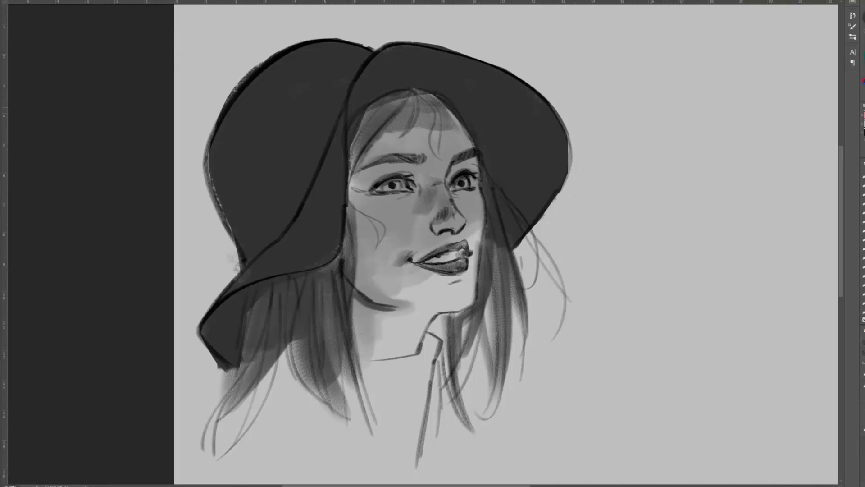
Even out the grey skin tones across the forehead, around the eyes and over the cheek, mouth area and chin.
{"action": "left_click_drag", "start_coordinate": [356, 126], "coordinate": [387, 135]}
{"action": "mouse_move", "coordinate": [441, 121]}
{"action": "left_mouse_down"}
{"action": "mouse_move", "coordinate": [392, 132]}
{"action": "mouse_move", "coordinate": [443, 136]}
{"action": "left_mouse_up"}
{"action": "left_click_drag", "start_coordinate": [453, 115], "coordinate": [381, 143]}
{"action": "left_click_drag", "start_coordinate": [417, 179], "coordinate": [420, 191]}
{"action": "mouse_move", "coordinate": [351, 185]}
{"action": "left_mouse_down"}
{"action": "mouse_move", "coordinate": [357, 197]}
{"action": "mouse_move", "coordinate": [369, 196]}
{"action": "left_mouse_up"}
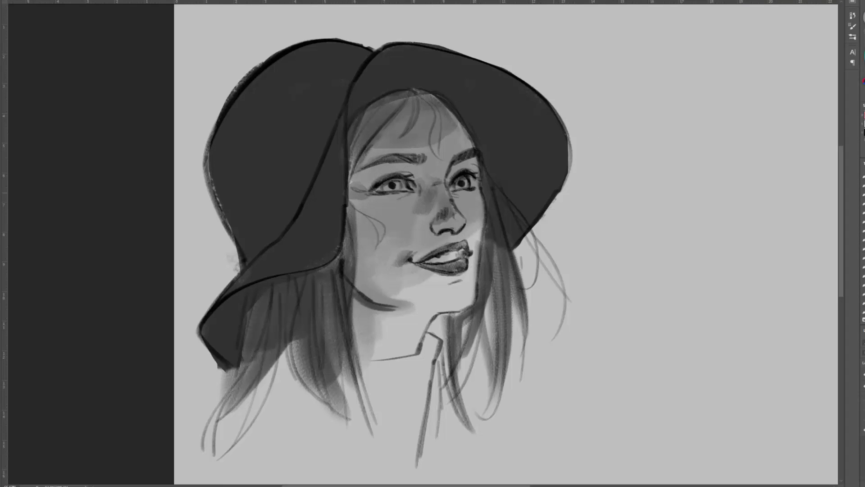
{"action": "mouse_move", "coordinate": [403, 218]}
{"action": "left_mouse_down"}
{"action": "mouse_move", "coordinate": [440, 195]}
{"action": "mouse_move", "coordinate": [471, 264]}
{"action": "left_mouse_up"}
{"action": "left_click_drag", "start_coordinate": [387, 297], "coordinate": [466, 266]}
{"action": "mouse_move", "coordinate": [470, 266]}
{"action": "left_mouse_down"}
{"action": "mouse_move", "coordinate": [456, 308]}
{"action": "mouse_move", "coordinate": [388, 275]}
{"action": "left_mouse_up"}
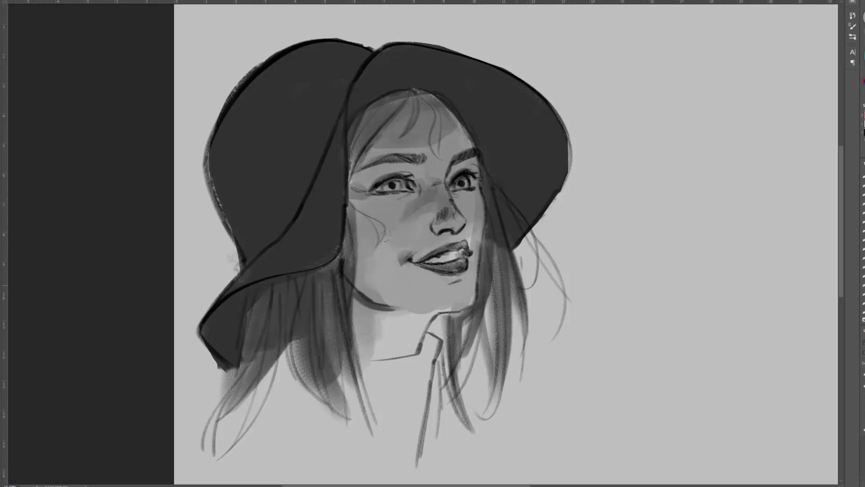
Smooth the near cheek shading and refine the tones on both eyelids, under the near eye and beside the mouth.
{"action": "mouse_move", "coordinate": [427, 211]}
{"action": "left_mouse_down"}
{"action": "mouse_move", "coordinate": [390, 239]}
{"action": "mouse_move", "coordinate": [356, 295]}
{"action": "left_mouse_up"}
{"action": "left_click_drag", "start_coordinate": [413, 172], "coordinate": [383, 168]}
{"action": "left_click_drag", "start_coordinate": [459, 167], "coordinate": [476, 161]}
{"action": "left_click_drag", "start_coordinate": [406, 197], "coordinate": [384, 201]}
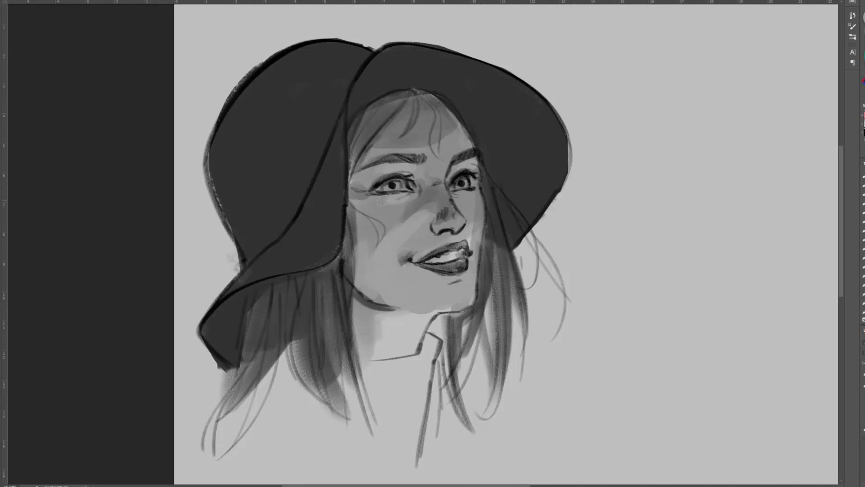
{"action": "mouse_move", "coordinate": [401, 253]}
{"action": "left_mouse_down"}
{"action": "mouse_move", "coordinate": [430, 237]}
{"action": "mouse_move", "coordinate": [402, 248]}
{"action": "left_mouse_up"}
Fill the high collar with mid grey and darken both lips.
{"action": "mouse_move", "coordinate": [432, 318]}
{"action": "left_mouse_down"}
{"action": "mouse_move", "coordinate": [387, 359]}
{"action": "mouse_move", "coordinate": [432, 356]}
{"action": "mouse_move", "coordinate": [412, 448]}
{"action": "left_mouse_up"}
{"action": "left_click_drag", "start_coordinate": [360, 379], "coordinate": [396, 432]}
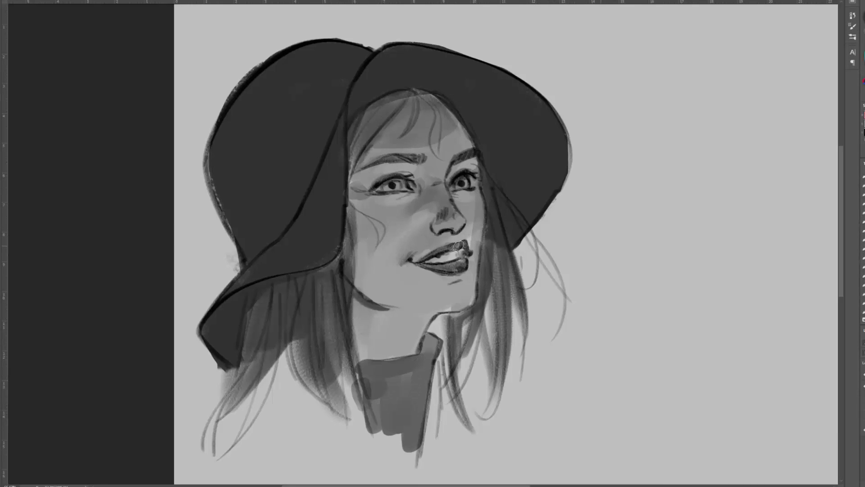
{"action": "left_click_drag", "start_coordinate": [459, 246], "coordinate": [432, 251]}
{"action": "left_click_drag", "start_coordinate": [419, 262], "coordinate": [469, 266]}
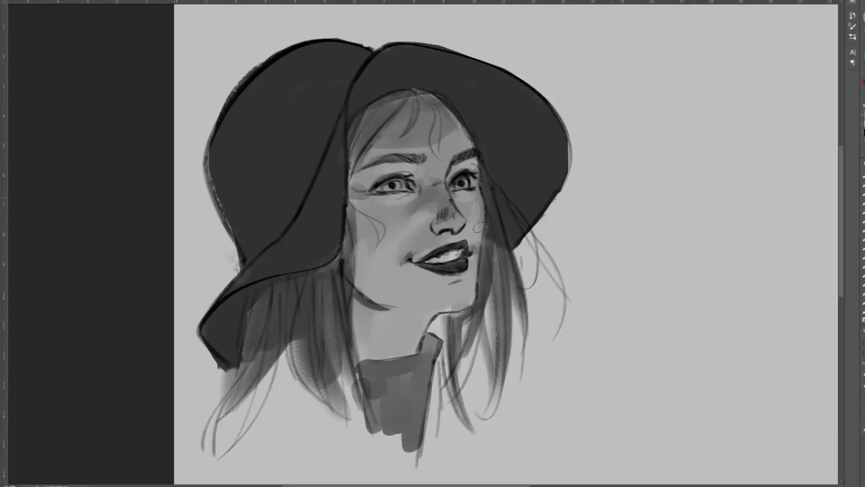
Refine the far cheek tone, add a soft shadow beneath the lower lip and darken the gap under the chin.
{"action": "left_click_drag", "start_coordinate": [459, 201], "coordinate": [476, 209]}
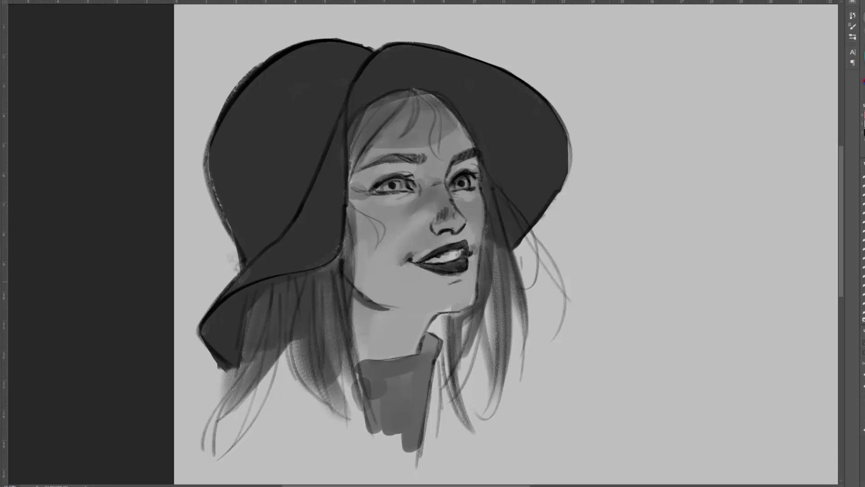
{"action": "mouse_move", "coordinate": [473, 269]}
{"action": "left_mouse_down"}
{"action": "mouse_move", "coordinate": [471, 306]}
{"action": "mouse_move", "coordinate": [411, 267]}
{"action": "left_mouse_up"}
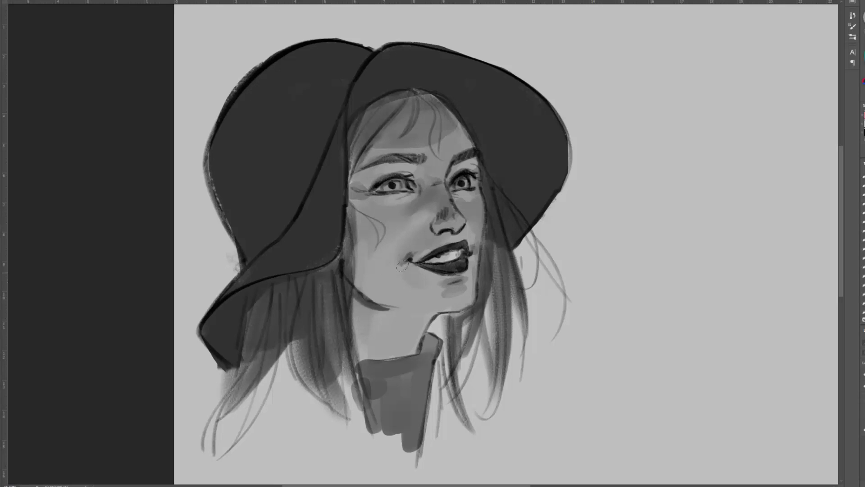
{"action": "left_click_drag", "start_coordinate": [462, 311], "coordinate": [441, 319]}
Thicken the fringe strands on the forehead, fill both irises with dark grey and touch up the chin.
{"action": "left_click_drag", "start_coordinate": [432, 102], "coordinate": [437, 154]}
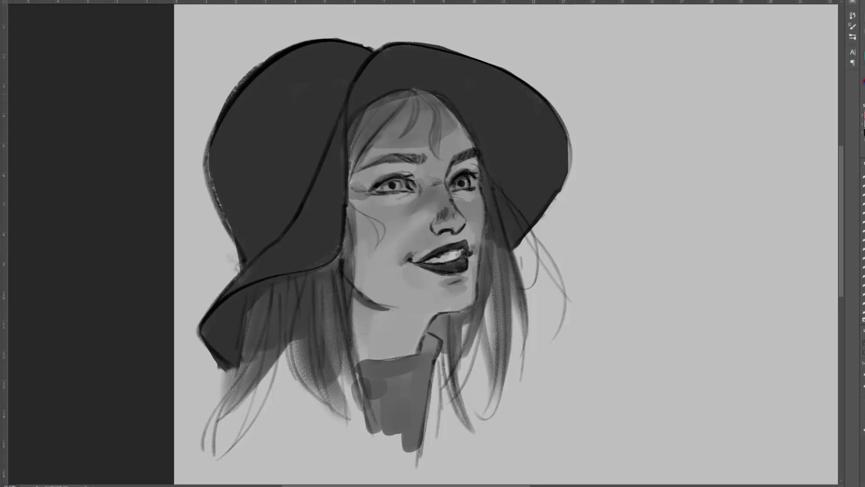
{"action": "left_click_drag", "start_coordinate": [375, 106], "coordinate": [352, 159]}
{"action": "left_click_drag", "start_coordinate": [412, 94], "coordinate": [363, 138]}
{"action": "left_click_drag", "start_coordinate": [387, 183], "coordinate": [394, 189]}
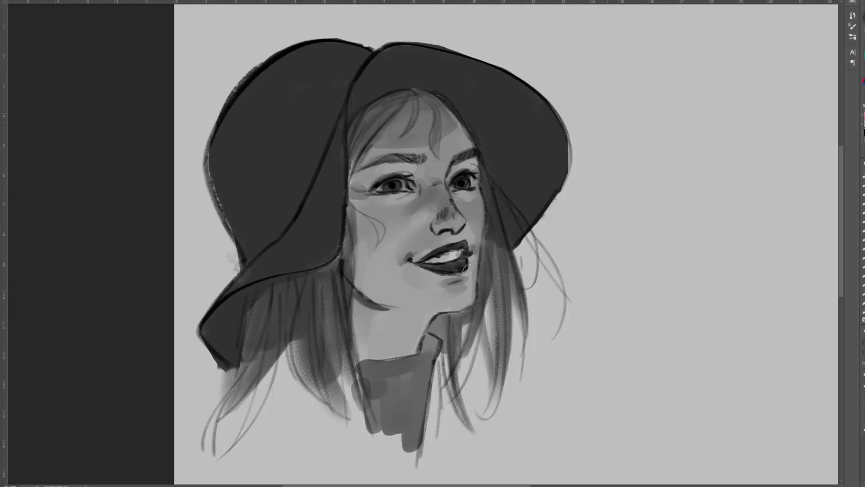
{"action": "left_click_drag", "start_coordinate": [447, 307], "coordinate": [467, 299]}
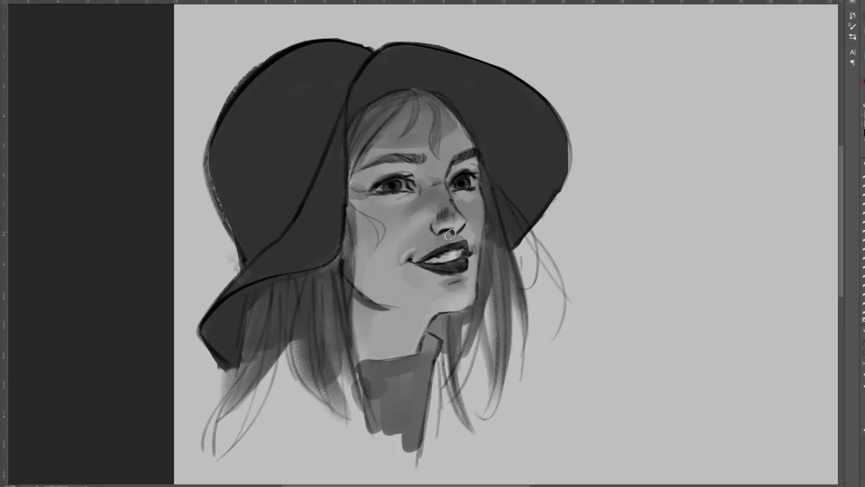
Shade the neck below the jaw with grey sampled from the skin, softening the jaw line.
{"action": "mouse_move", "coordinate": [354, 268]}
{"action": "left_mouse_down"}
{"action": "mouse_move", "coordinate": [407, 309]}
{"action": "mouse_move", "coordinate": [366, 357]}
{"action": "left_mouse_up"}
{"action": "left_click", "coordinate": [404, 303], "text": "alt"}
{"action": "mouse_move", "coordinate": [404, 307]}
{"action": "left_mouse_down"}
{"action": "mouse_move", "coordinate": [360, 276]}
{"action": "mouse_move", "coordinate": [420, 314]}
{"action": "mouse_move", "coordinate": [371, 295]}
{"action": "mouse_move", "coordinate": [405, 323]}
{"action": "mouse_move", "coordinate": [381, 367]}
{"action": "left_mouse_up"}
Paint darker shadow shapes on the hat's crown, along its outer edge and beside the brim fold.
{"action": "mouse_move", "coordinate": [299, 211]}
{"action": "left_mouse_down"}
{"action": "mouse_move", "coordinate": [334, 91]}
{"action": "mouse_move", "coordinate": [303, 63]}
{"action": "left_mouse_up"}
{"action": "left_click_drag", "start_coordinate": [270, 86], "coordinate": [311, 151]}
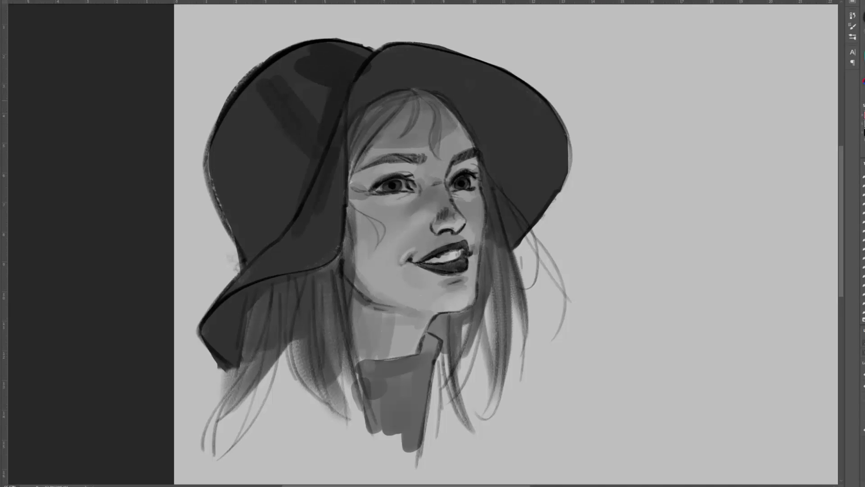
{"action": "left_click_drag", "start_coordinate": [230, 135], "coordinate": [269, 225]}
{"action": "left_click_drag", "start_coordinate": [216, 153], "coordinate": [252, 252]}
Darken the front and far side of the brim with broad shadow strokes, leaving a lighter plane near the edge.
{"action": "left_click_drag", "start_coordinate": [354, 103], "coordinate": [421, 72]}
{"action": "mouse_move", "coordinate": [383, 58]}
{"action": "left_mouse_down"}
{"action": "mouse_move", "coordinate": [482, 115]}
{"action": "mouse_move", "coordinate": [506, 191]}
{"action": "left_mouse_up"}
{"action": "mouse_move", "coordinate": [543, 115]}
{"action": "left_mouse_down"}
{"action": "mouse_move", "coordinate": [489, 130]}
{"action": "mouse_move", "coordinate": [514, 246]}
{"action": "left_mouse_up"}
{"action": "left_click_drag", "start_coordinate": [557, 144], "coordinate": [491, 247]}
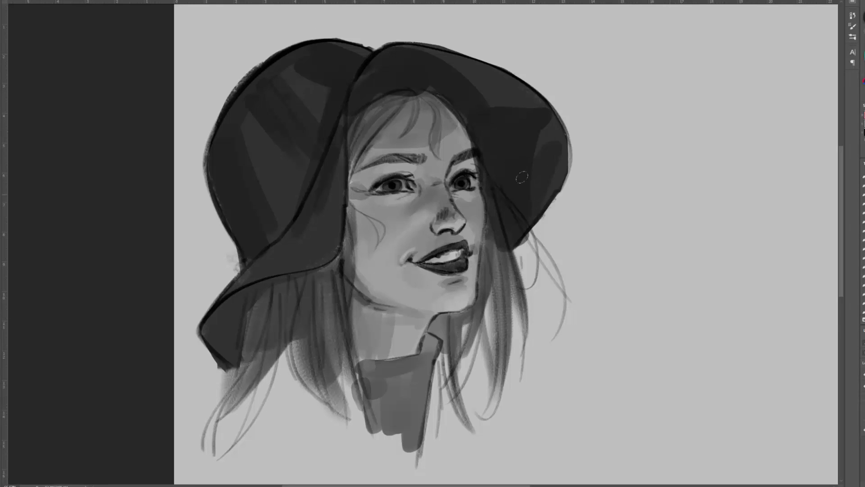
{"action": "left_click_drag", "start_coordinate": [552, 124], "coordinate": [539, 153]}
{"action": "mouse_move", "coordinate": [462, 129]}
{"action": "left_mouse_down"}
{"action": "mouse_move", "coordinate": [424, 93]}
{"action": "mouse_move", "coordinate": [351, 126]}
{"action": "left_mouse_up"}
{"action": "mouse_move", "coordinate": [353, 110]}
{"action": "left_mouse_down"}
{"action": "mouse_move", "coordinate": [376, 57]}
{"action": "mouse_move", "coordinate": [454, 67]}
{"action": "left_mouse_up"}
Blend the tones on the forehead, jaw, neck and far-side hair into smooth transitions.
{"action": "left_click_drag", "start_coordinate": [430, 184], "coordinate": [427, 133]}
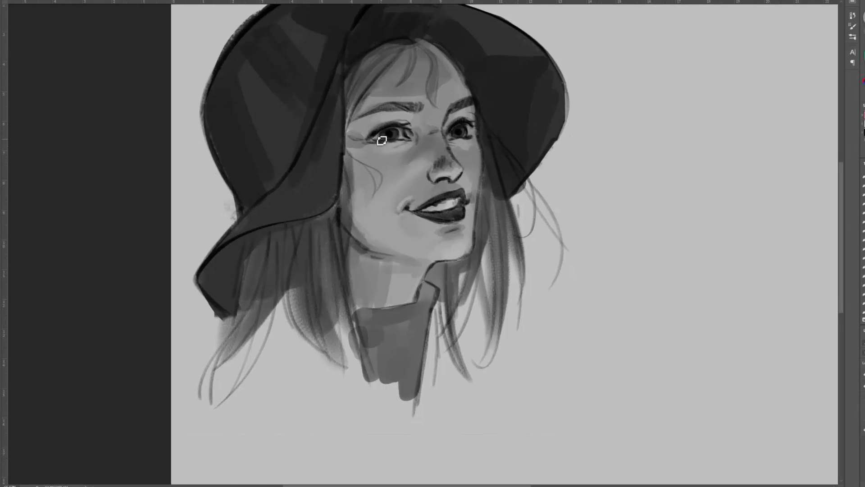
{"action": "key", "text": "r"}
{"action": "left_click_drag", "start_coordinate": [418, 97], "coordinate": [371, 96]}
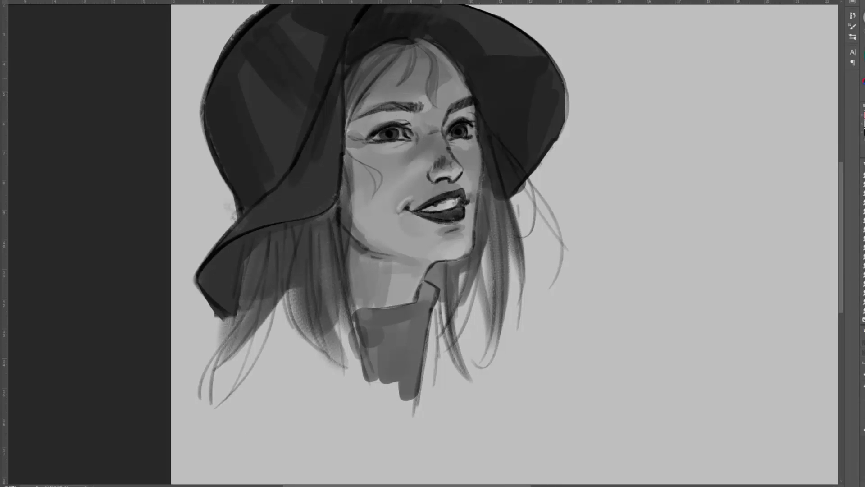
{"action": "left_click_drag", "start_coordinate": [362, 257], "coordinate": [383, 264]}
{"action": "mouse_move", "coordinate": [372, 293]}
{"action": "left_mouse_down"}
{"action": "mouse_move", "coordinate": [367, 250]}
{"action": "mouse_move", "coordinate": [386, 239]}
{"action": "left_mouse_up"}
{"action": "left_click_drag", "start_coordinate": [457, 264], "coordinate": [439, 270]}
{"action": "left_click_drag", "start_coordinate": [487, 167], "coordinate": [481, 194]}
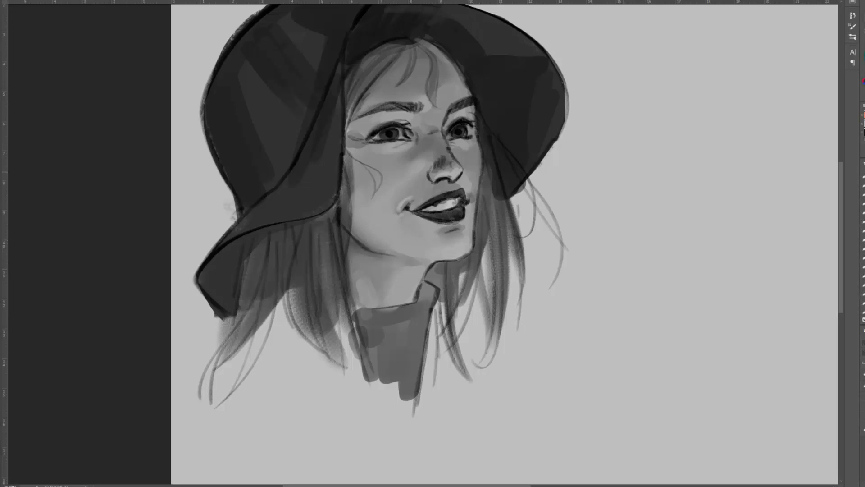
Paint defined hair strands beside the far cheek and below the near brim, and tidy the collar's edges.
{"action": "left_click_drag", "start_coordinate": [484, 123], "coordinate": [509, 217]}
{"action": "left_click_drag", "start_coordinate": [494, 129], "coordinate": [516, 163]}
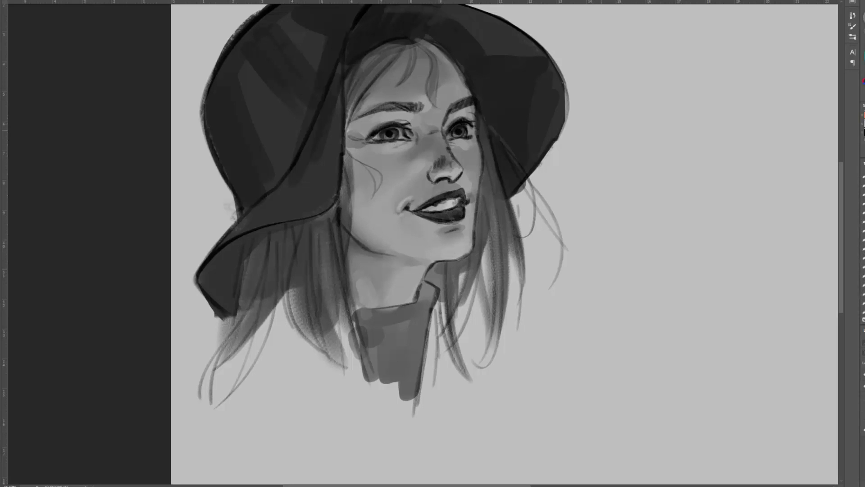
{"action": "left_click_drag", "start_coordinate": [278, 300], "coordinate": [260, 356]}
{"action": "left_click_drag", "start_coordinate": [266, 315], "coordinate": [246, 382]}
{"action": "left_click_drag", "start_coordinate": [280, 299], "coordinate": [340, 371]}
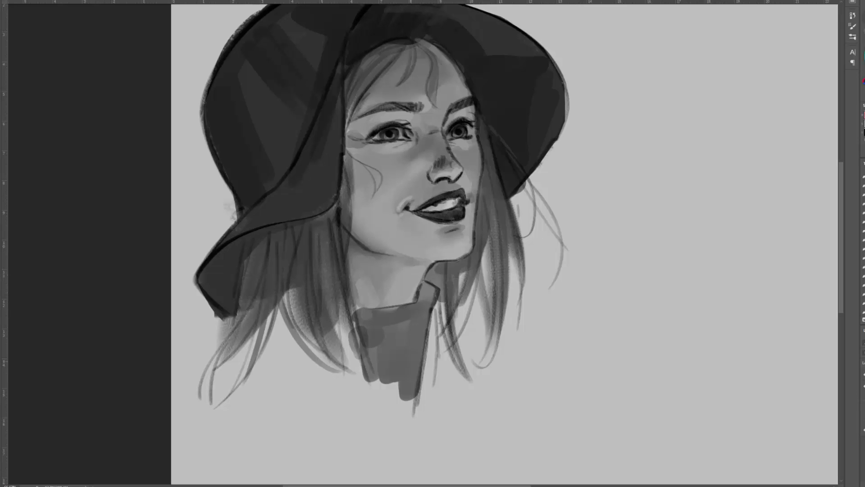
{"action": "left_click_drag", "start_coordinate": [339, 301], "coordinate": [364, 373]}
{"action": "mouse_move", "coordinate": [355, 312]}
{"action": "left_mouse_down"}
{"action": "mouse_move", "coordinate": [365, 339]}
{"action": "mouse_move", "coordinate": [412, 313]}
{"action": "mouse_move", "coordinate": [418, 293]}
{"action": "left_mouse_up"}
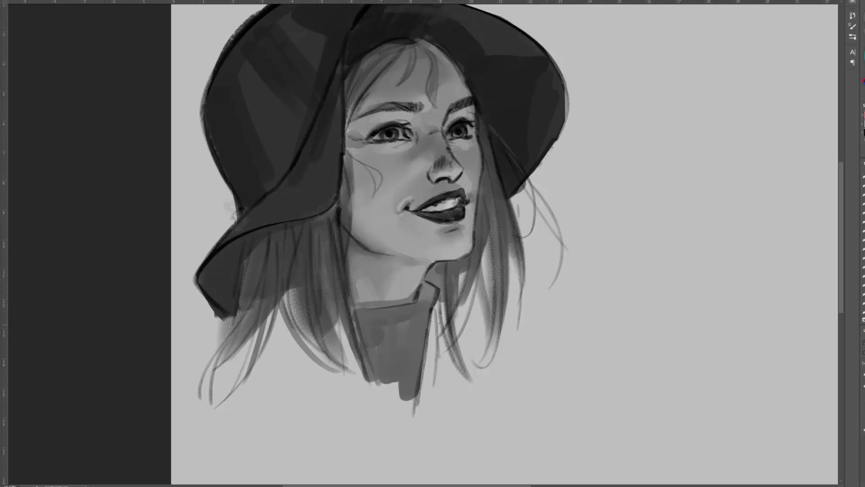
Sketch the skull, brow, cheek and jaw contour of a second head in the empty area beside the finished portrait.
{"action": "left_click_drag", "start_coordinate": [377, 271], "coordinate": [330, 304]}
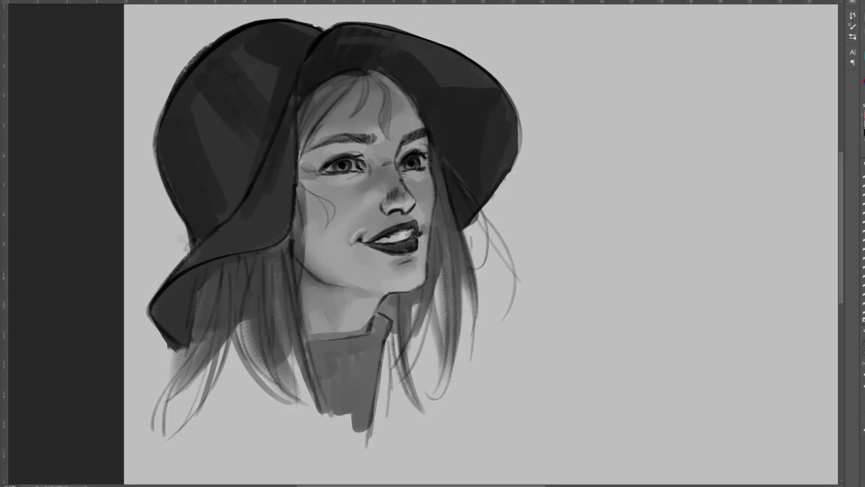
{"action": "scroll", "coordinate": [370, 276], "scroll_direction": "down", "scroll_amount": 2}
{"action": "left_click_drag", "start_coordinate": [375, 270], "coordinate": [288, 236]}
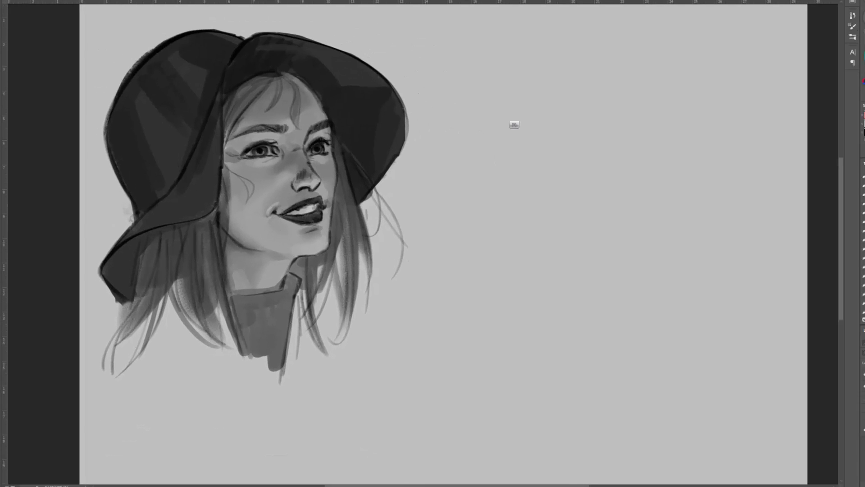
{"action": "left_click", "coordinate": [453, 154]}
{"action": "right_click", "coordinate": [576, 202]}
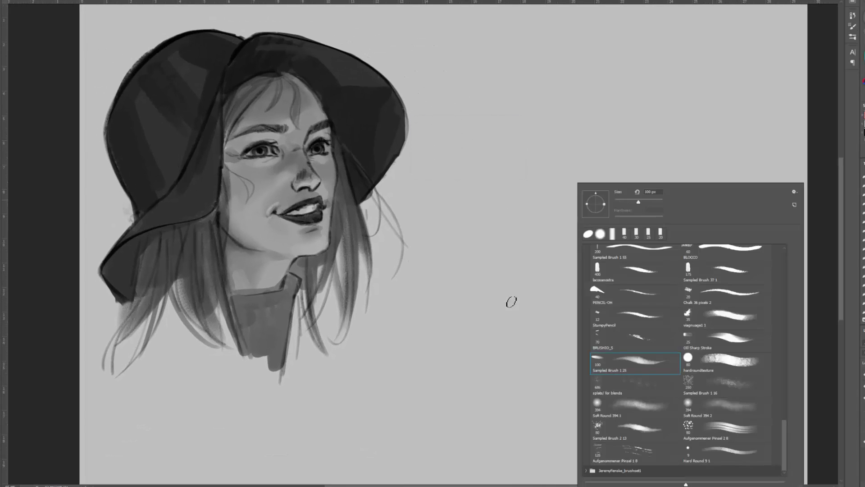
{"action": "key", "text": "Escape"}
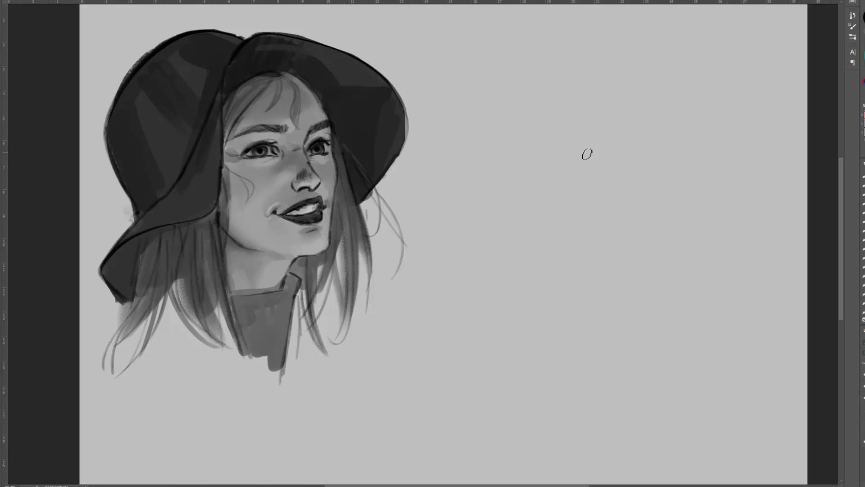
{"action": "mouse_move", "coordinate": [550, 102]}
{"action": "left_mouse_down"}
{"action": "mouse_move", "coordinate": [532, 246]}
{"action": "mouse_move", "coordinate": [482, 237]}
{"action": "left_mouse_up"}
{"action": "key", "text": "ctrl+z"}
{"action": "left_click_drag", "start_coordinate": [440, 81], "coordinate": [457, 134]}
{"action": "left_click_drag", "start_coordinate": [460, 133], "coordinate": [471, 185]}
{"action": "left_click_drag", "start_coordinate": [479, 203], "coordinate": [517, 272]}
{"action": "mouse_move", "coordinate": [520, 272]}
{"action": "left_mouse_down"}
{"action": "mouse_move", "coordinate": [556, 282]}
{"action": "mouse_move", "coordinate": [655, 207]}
{"action": "left_mouse_up"}
{"action": "left_click_drag", "start_coordinate": [628, 215], "coordinate": [617, 242]}
{"action": "left_click_drag", "start_coordinate": [654, 148], "coordinate": [634, 248]}
{"action": "left_click_drag", "start_coordinate": [431, 109], "coordinate": [448, 158]}
{"action": "left_click_drag", "start_coordinate": [488, 16], "coordinate": [433, 91]}
Sketch the second head's ear with its inner folds and clean up the jaw line below it.
{"action": "left_click_drag", "start_coordinate": [653, 135], "coordinate": [684, 105]}
{"action": "left_click_drag", "start_coordinate": [688, 104], "coordinate": [703, 130]}
{"action": "left_click_drag", "start_coordinate": [702, 140], "coordinate": [662, 194]}
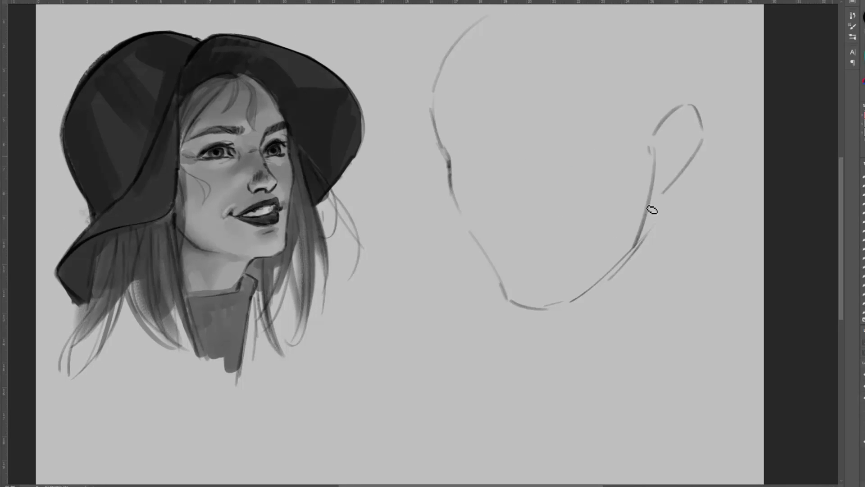
{"action": "left_click_drag", "start_coordinate": [657, 134], "coordinate": [687, 114]}
{"action": "left_click_drag", "start_coordinate": [688, 114], "coordinate": [688, 154]}
{"action": "mouse_move", "coordinate": [661, 119]}
{"action": "left_mouse_down"}
{"action": "mouse_move", "coordinate": [687, 89]}
{"action": "mouse_move", "coordinate": [695, 145]}
{"action": "mouse_move", "coordinate": [660, 189]}
{"action": "left_mouse_up"}
{"action": "left_click_drag", "start_coordinate": [683, 181], "coordinate": [653, 217]}
{"action": "left_click_drag", "start_coordinate": [647, 239], "coordinate": [611, 278]}
{"action": "left_click_drag", "start_coordinate": [645, 203], "coordinate": [630, 245]}
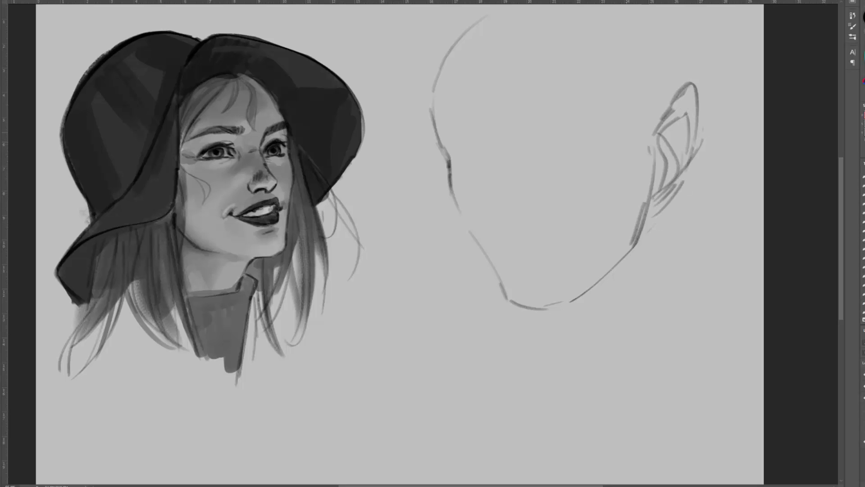
Add a curved vertical centre line and two horizontal guides for the brow and eyes on the second face.
{"action": "left_click_drag", "start_coordinate": [524, 297], "coordinate": [490, 39]}
{"action": "key", "text": "ctrl+z"}
{"action": "left_click_drag", "start_coordinate": [443, 132], "coordinate": [591, 124]}
{"action": "left_click_drag", "start_coordinate": [460, 179], "coordinate": [530, 182]}
{"action": "left_click_drag", "start_coordinate": [535, 184], "coordinate": [610, 167]}
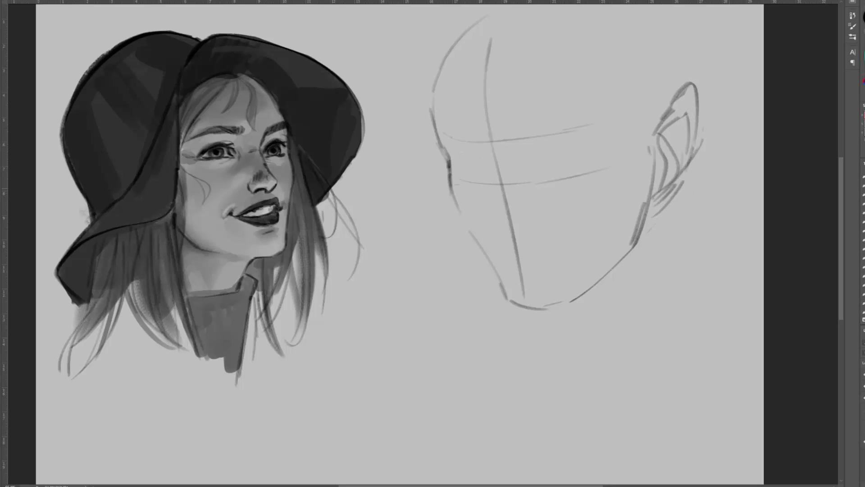
Draw the base of the nose with its nostrils, the mouth line and both lips on the second face.
{"action": "left_click_drag", "start_coordinate": [494, 229], "coordinate": [511, 242]}
{"action": "mouse_move", "coordinate": [518, 240]}
{"action": "left_mouse_down"}
{"action": "mouse_move", "coordinate": [535, 231]}
{"action": "mouse_move", "coordinate": [494, 229]}
{"action": "mouse_move", "coordinate": [518, 262]}
{"action": "left_mouse_up"}
{"action": "mouse_move", "coordinate": [518, 262]}
{"action": "left_mouse_down"}
{"action": "mouse_move", "coordinate": [557, 254]}
{"action": "mouse_move", "coordinate": [546, 254]}
{"action": "left_mouse_up"}
{"action": "key", "text": "ctrl+z"}
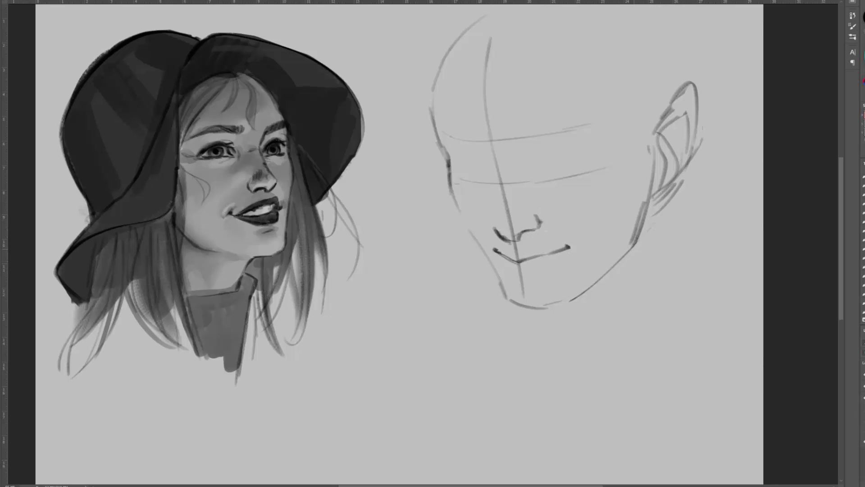
{"action": "left_click_drag", "start_coordinate": [510, 276], "coordinate": [524, 277]}
{"action": "left_click_drag", "start_coordinate": [523, 276], "coordinate": [562, 254]}
{"action": "left_click_drag", "start_coordinate": [496, 250], "coordinate": [516, 257]}
{"action": "mouse_move", "coordinate": [516, 256]}
{"action": "left_mouse_down"}
{"action": "mouse_move", "coordinate": [559, 251]}
{"action": "mouse_move", "coordinate": [542, 272]}
{"action": "left_mouse_up"}
Erase the centre guide between brow and mouth, and reinforce the second face's cheek, chin and jaw contour.
{"action": "key", "text": "e"}
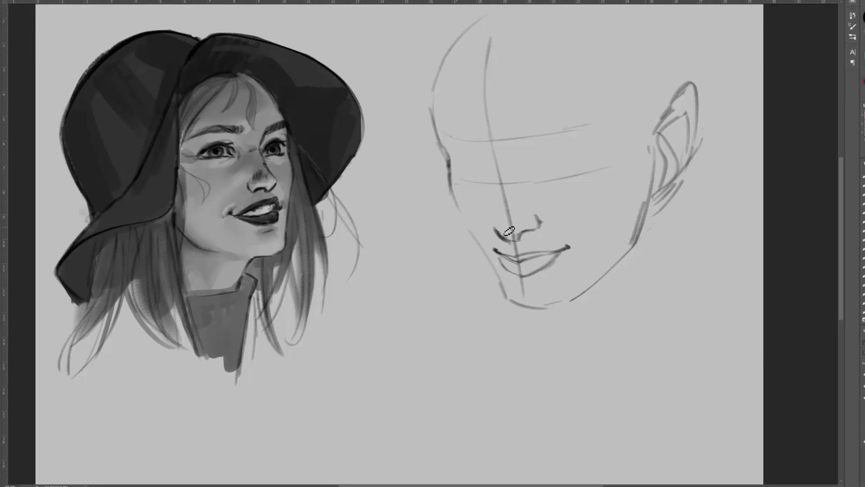
{"action": "left_click_drag", "start_coordinate": [509, 230], "coordinate": [507, 206]}
{"action": "left_click_drag", "start_coordinate": [507, 207], "coordinate": [515, 235]}
{"action": "mouse_move", "coordinate": [455, 205]}
{"action": "left_mouse_down"}
{"action": "mouse_move", "coordinate": [506, 288]}
{"action": "mouse_move", "coordinate": [544, 309]}
{"action": "left_mouse_up"}
{"action": "mouse_move", "coordinate": [544, 309]}
{"action": "left_mouse_down"}
{"action": "mouse_move", "coordinate": [576, 298]}
{"action": "mouse_move", "coordinate": [623, 257]}
{"action": "left_mouse_up"}
{"action": "key", "text": "ctrl+z"}
{"action": "key", "text": "e"}
{"action": "mouse_move", "coordinate": [504, 189]}
{"action": "left_mouse_down"}
{"action": "mouse_move", "coordinate": [506, 198]}
{"action": "mouse_move", "coordinate": [491, 115]}
{"action": "left_mouse_up"}
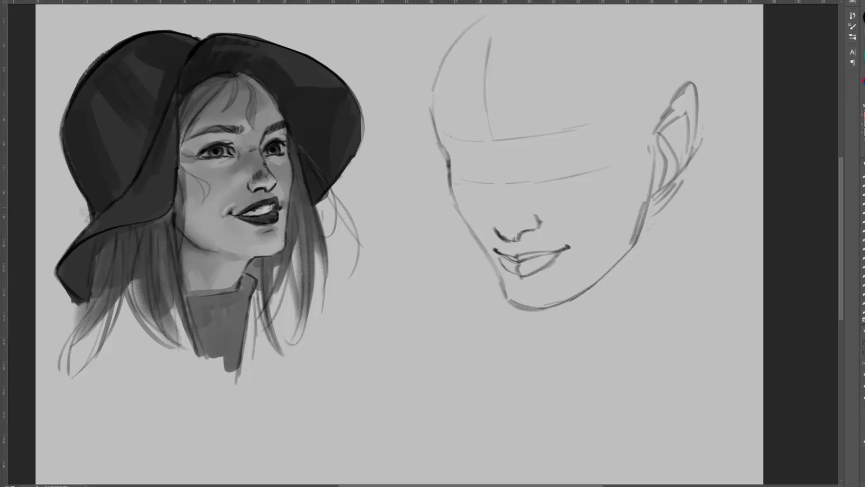
Draw both eyes with dark upper lids, the nose bridge and the thick far eyebrow on the second face.
{"action": "mouse_move", "coordinate": [488, 166]}
{"action": "left_mouse_down"}
{"action": "mouse_move", "coordinate": [453, 146]}
{"action": "mouse_move", "coordinate": [482, 179]}
{"action": "mouse_move", "coordinate": [546, 149]}
{"action": "mouse_move", "coordinate": [599, 156]}
{"action": "left_mouse_up"}
{"action": "left_click_drag", "start_coordinate": [541, 168], "coordinate": [586, 156]}
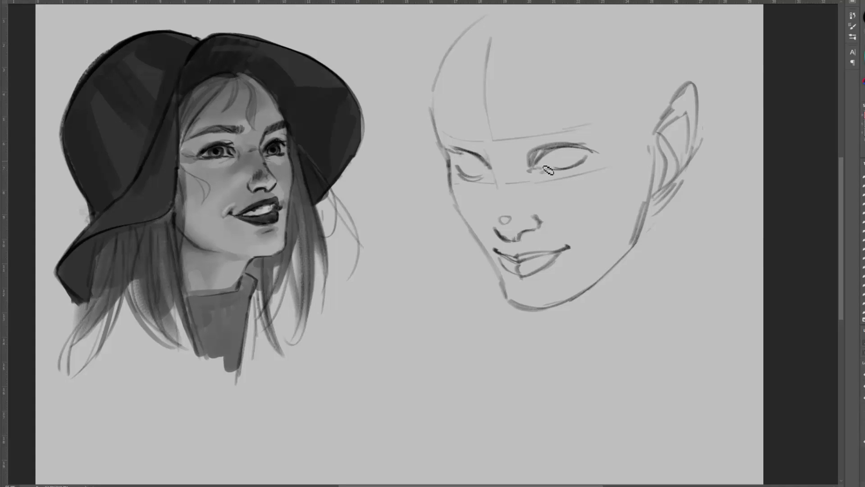
{"action": "mouse_move", "coordinate": [467, 175]}
{"action": "left_mouse_down"}
{"action": "mouse_move", "coordinate": [490, 168]}
{"action": "mouse_move", "coordinate": [460, 152]}
{"action": "mouse_move", "coordinate": [460, 170]}
{"action": "left_mouse_up"}
{"action": "left_click_drag", "start_coordinate": [535, 160], "coordinate": [593, 151]}
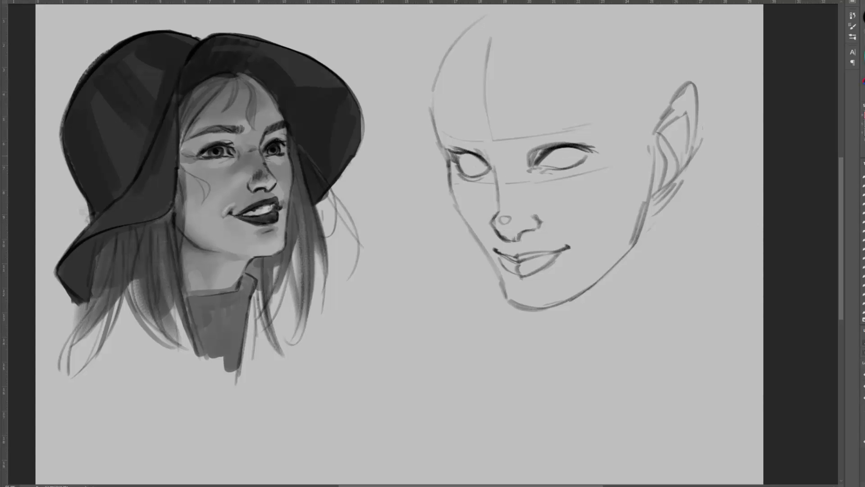
{"action": "mouse_move", "coordinate": [484, 153]}
{"action": "left_mouse_down"}
{"action": "mouse_move", "coordinate": [430, 108]}
{"action": "mouse_move", "coordinate": [444, 121]}
{"action": "left_mouse_up"}
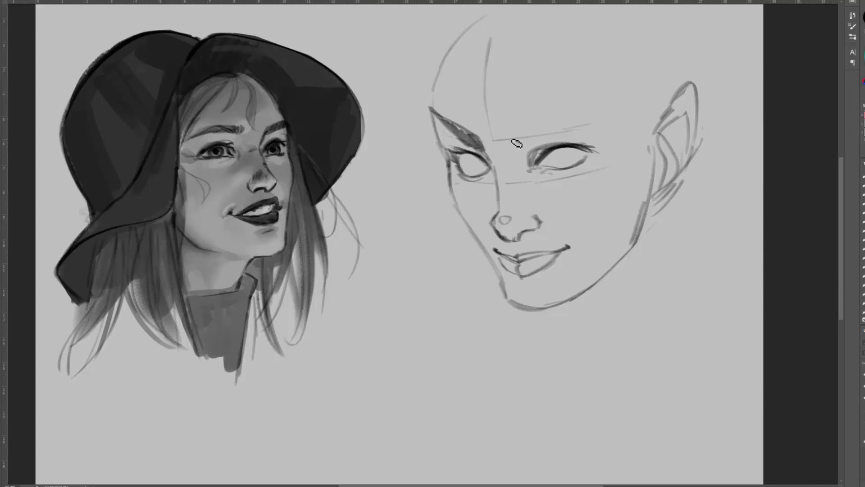
Draw the thick arched near eyebrow and both irises on the second face, and erase the guideline under the eyes.
{"action": "left_click_drag", "start_coordinate": [513, 135], "coordinate": [564, 110]}
{"action": "left_click_drag", "start_coordinate": [568, 111], "coordinate": [617, 128]}
{"action": "mouse_move", "coordinate": [513, 143]}
{"action": "left_mouse_down"}
{"action": "mouse_move", "coordinate": [563, 118]}
{"action": "mouse_move", "coordinate": [616, 126]}
{"action": "left_mouse_up"}
{"action": "mouse_move", "coordinate": [579, 113]}
{"action": "left_mouse_down"}
{"action": "mouse_move", "coordinate": [512, 142]}
{"action": "mouse_move", "coordinate": [580, 155]}
{"action": "left_mouse_up"}
{"action": "left_click_drag", "start_coordinate": [469, 155], "coordinate": [489, 171]}
{"action": "left_click_drag", "start_coordinate": [469, 155], "coordinate": [475, 172]}
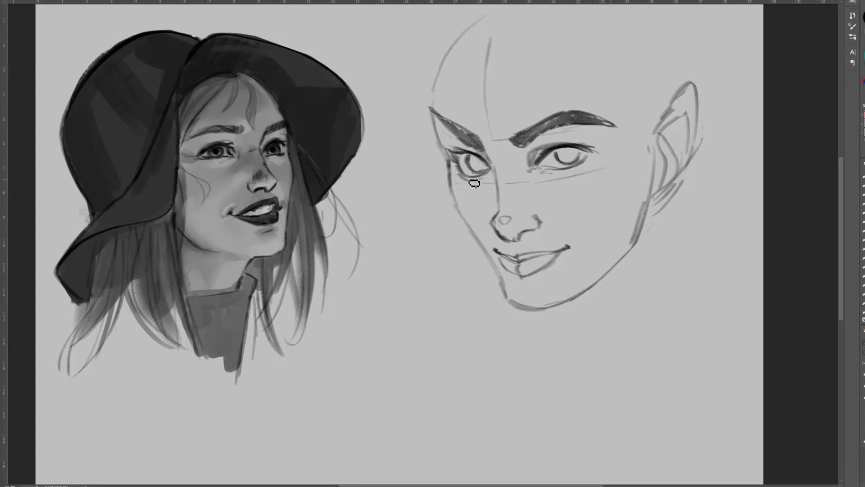
{"action": "left_click_drag", "start_coordinate": [603, 168], "coordinate": [541, 182]}
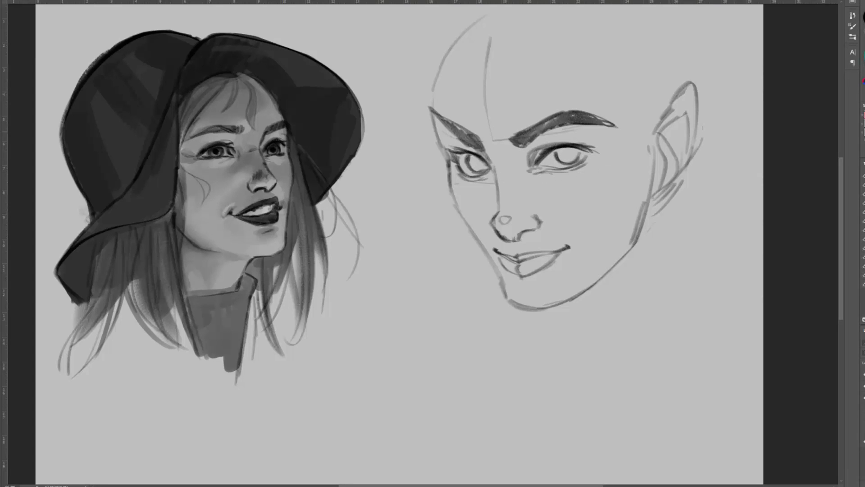
Erase the second head's forehead guides and skull arc, and lighten the rough lines around the ear, jaw and nose.
{"action": "mouse_move", "coordinate": [492, 137]}
{"action": "left_mouse_down"}
{"action": "mouse_move", "coordinate": [482, 35]}
{"action": "mouse_move", "coordinate": [432, 90]}
{"action": "left_mouse_up"}
{"action": "left_click_drag", "start_coordinate": [681, 184], "coordinate": [631, 242]}
{"action": "mouse_move", "coordinate": [503, 228]}
{"action": "left_mouse_down"}
{"action": "mouse_move", "coordinate": [522, 224]}
{"action": "mouse_move", "coordinate": [516, 258]}
{"action": "mouse_move", "coordinate": [559, 250]}
{"action": "left_mouse_up"}
Redraw the jaw edge below the ear, add a small hoop earring on the lobe, and trim the far eyebrow's tip.
{"action": "key", "text": "b"}
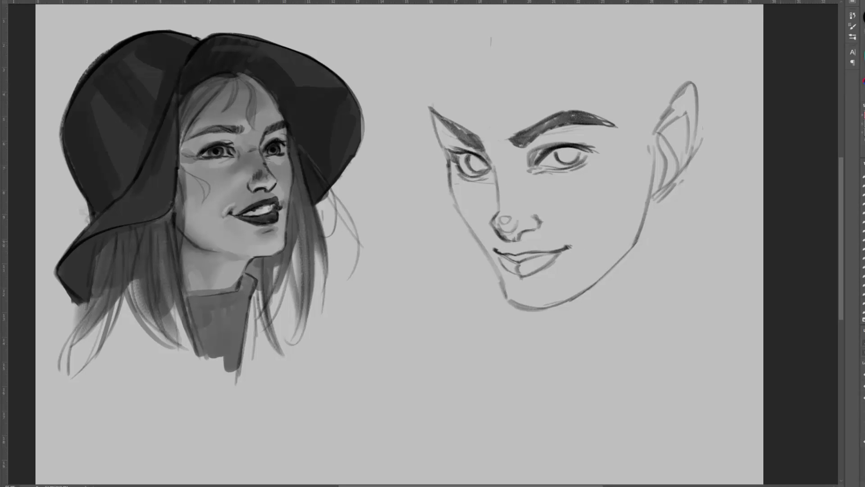
{"action": "left_click_drag", "start_coordinate": [647, 180], "coordinate": [609, 273]}
{"action": "left_click_drag", "start_coordinate": [664, 181], "coordinate": [668, 203]}
{"action": "left_click_drag", "start_coordinate": [661, 205], "coordinate": [668, 205]}
{"action": "key", "text": "e"}
{"action": "mouse_move", "coordinate": [431, 116]}
{"action": "left_mouse_down"}
{"action": "mouse_move", "coordinate": [439, 141]}
{"action": "mouse_move", "coordinate": [428, 101]}
{"action": "mouse_move", "coordinate": [440, 127]}
{"action": "left_mouse_up"}
Sketch short curved hair strands above the near eyebrow and the sideburn line in front of the ear.
{"action": "key", "text": "b"}
{"action": "left_click_drag", "start_coordinate": [598, 36], "coordinate": [545, 99]}
{"action": "left_click_drag", "start_coordinate": [604, 44], "coordinate": [576, 73]}
{"action": "mouse_move", "coordinate": [576, 135]}
{"action": "left_mouse_down"}
{"action": "mouse_move", "coordinate": [514, 191]}
{"action": "mouse_move", "coordinate": [510, 242]}
{"action": "left_mouse_up"}
{"action": "left_click_drag", "start_coordinate": [510, 242], "coordinate": [506, 147]}
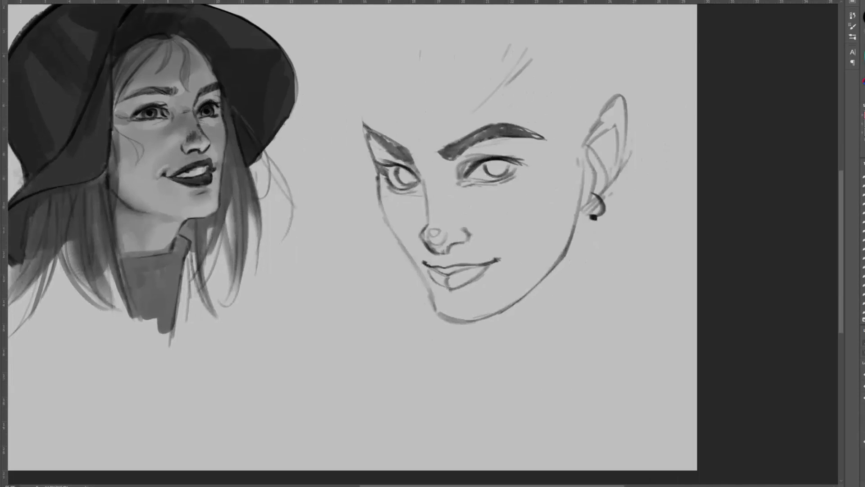
{"action": "mouse_move", "coordinate": [538, 55]}
{"action": "left_mouse_down"}
{"action": "mouse_move", "coordinate": [514, 105]}
{"action": "mouse_move", "coordinate": [545, 113]}
{"action": "left_mouse_up"}
{"action": "left_click_drag", "start_coordinate": [560, 98], "coordinate": [579, 157]}
{"action": "left_click_drag", "start_coordinate": [580, 113], "coordinate": [578, 163]}
Draw the back neck line and a curved collar line below the jaw, and strengthen the lids of both eyes.
{"action": "scroll", "coordinate": [579, 180], "scroll_direction": "down", "scroll_amount": 1}
{"action": "left_click_drag", "start_coordinate": [586, 203], "coordinate": [582, 302]}
{"action": "left_click_drag", "start_coordinate": [568, 313], "coordinate": [484, 357]}
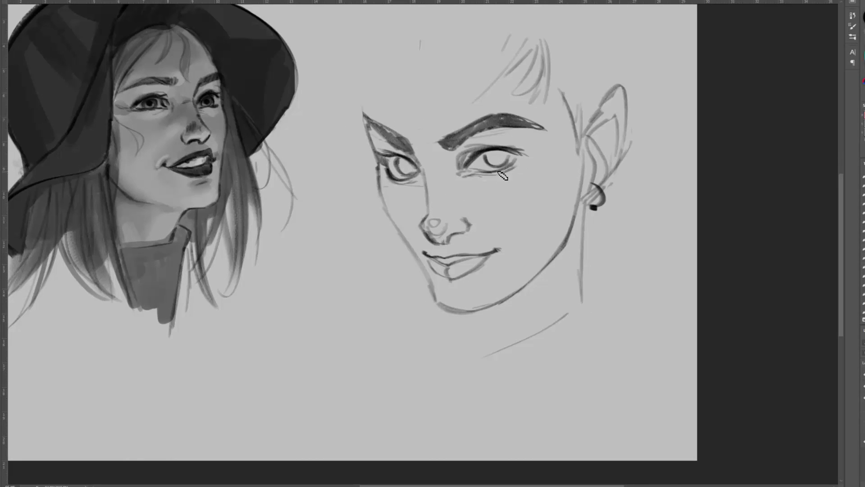
{"action": "left_click_drag", "start_coordinate": [523, 157], "coordinate": [492, 174]}
{"action": "mouse_move", "coordinate": [411, 150]}
{"action": "left_mouse_down"}
{"action": "mouse_move", "coordinate": [427, 183]}
{"action": "mouse_move", "coordinate": [429, 214]}
{"action": "mouse_move", "coordinate": [420, 213]}
{"action": "left_mouse_up"}
Sketch a long side-swept fringe from the parting across the forehead, with strands falling past the far cheek.
{"action": "left_click_drag", "start_coordinate": [528, 59], "coordinate": [451, 122]}
{"action": "left_click_drag", "start_coordinate": [521, 76], "coordinate": [445, 122]}
{"action": "left_click_drag", "start_coordinate": [475, 80], "coordinate": [391, 157]}
{"action": "left_click_drag", "start_coordinate": [513, 27], "coordinate": [393, 158]}
{"action": "mouse_move", "coordinate": [525, 31]}
{"action": "left_mouse_down"}
{"action": "mouse_move", "coordinate": [471, 76]}
{"action": "mouse_move", "coordinate": [537, 74]}
{"action": "left_mouse_up"}
{"action": "left_click_drag", "start_coordinate": [475, 48], "coordinate": [531, 56]}
{"action": "left_click_drag", "start_coordinate": [436, 59], "coordinate": [412, 183]}
{"action": "left_click_drag", "start_coordinate": [519, 33], "coordinate": [444, 57]}
{"action": "mouse_move", "coordinate": [472, 26]}
{"action": "left_mouse_down"}
{"action": "mouse_move", "coordinate": [442, 47]}
{"action": "mouse_move", "coordinate": [352, 258]}
{"action": "left_mouse_up"}
{"action": "left_click_drag", "start_coordinate": [408, 138], "coordinate": [395, 315]}
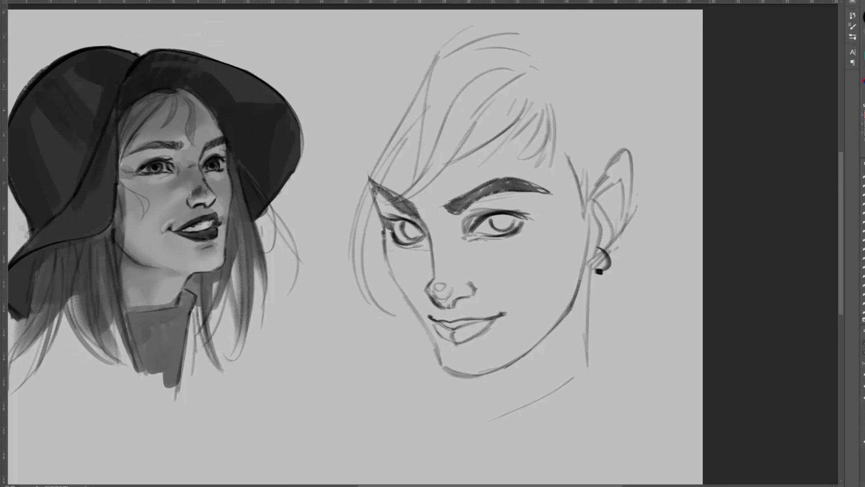
Draw the parting line and the contour of the cropped side of the head down to the ear.
{"action": "mouse_move", "coordinate": [627, 151]}
{"action": "left_mouse_down"}
{"action": "mouse_move", "coordinate": [517, 72]}
{"action": "mouse_move", "coordinate": [559, 155]}
{"action": "left_mouse_up"}
{"action": "left_click_drag", "start_coordinate": [557, 59], "coordinate": [567, 160]}
{"action": "mouse_move", "coordinate": [504, 154]}
{"action": "left_mouse_down"}
{"action": "mouse_move", "coordinate": [509, 70]}
{"action": "mouse_move", "coordinate": [509, 133]}
{"action": "left_mouse_up"}
{"action": "left_click_drag", "start_coordinate": [509, 133], "coordinate": [508, 195]}
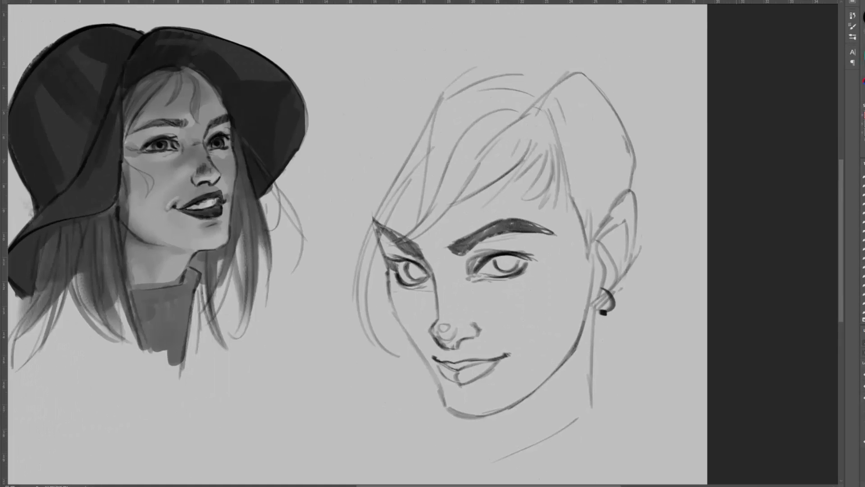
Outline the crown and the long outer edge of the hair down past the far cheek, and reinforce both contours.
{"action": "left_click_drag", "start_coordinate": [520, 34], "coordinate": [431, 56]}
{"action": "left_click_drag", "start_coordinate": [528, 36], "coordinate": [569, 71]}
{"action": "left_click_drag", "start_coordinate": [460, 40], "coordinate": [376, 194]}
{"action": "key", "text": "ctrl+z"}
{"action": "left_click_drag", "start_coordinate": [453, 73], "coordinate": [341, 164]}
{"action": "mouse_move", "coordinate": [332, 176]}
{"action": "left_mouse_down"}
{"action": "mouse_move", "coordinate": [355, 334]}
{"action": "mouse_move", "coordinate": [335, 385]}
{"action": "left_mouse_up"}
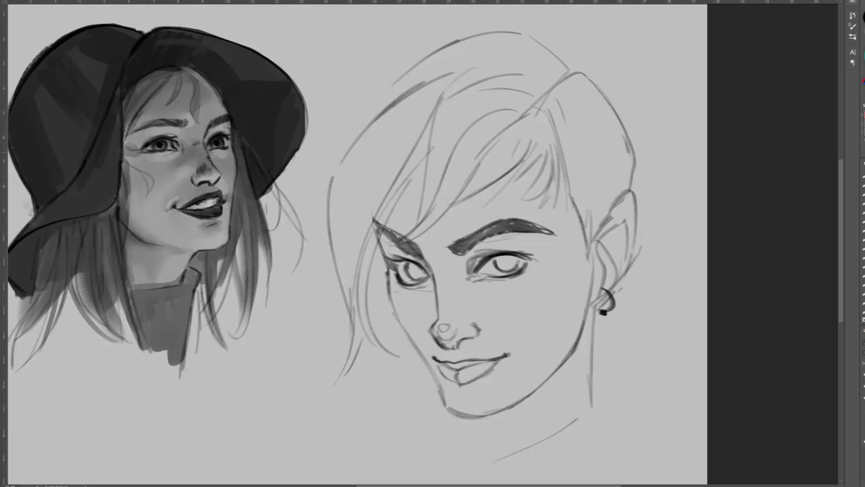
{"action": "left_click_drag", "start_coordinate": [520, 33], "coordinate": [349, 152]}
{"action": "left_click_drag", "start_coordinate": [570, 64], "coordinate": [618, 117]}
Erase the short strands beneath the parting and redraw the near edge of the swept fringe.
{"action": "key", "text": "e"}
{"action": "mouse_move", "coordinate": [549, 122]}
{"action": "left_mouse_down"}
{"action": "mouse_move", "coordinate": [537, 183]}
{"action": "mouse_move", "coordinate": [561, 135]}
{"action": "left_mouse_up"}
{"action": "left_click_drag", "start_coordinate": [528, 158], "coordinate": [492, 198]}
{"action": "key", "text": "b"}
{"action": "left_click_drag", "start_coordinate": [532, 103], "coordinate": [502, 177]}
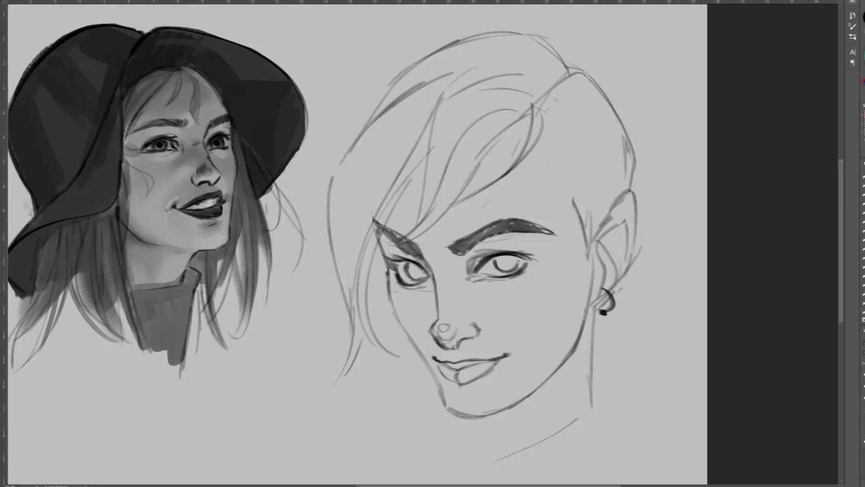
Draw the temple hairline down to the ear, and replace the upper ear with a longer, outward-leaning pointed edge.
{"action": "left_click_drag", "start_coordinate": [535, 152], "coordinate": [587, 242]}
{"action": "key", "text": "e"}
{"action": "mouse_move", "coordinate": [590, 209]}
{"action": "left_mouse_down"}
{"action": "mouse_move", "coordinate": [591, 230]}
{"action": "mouse_move", "coordinate": [629, 185]}
{"action": "left_mouse_up"}
{"action": "key", "text": "b"}
{"action": "left_click_drag", "start_coordinate": [590, 250], "coordinate": [641, 179]}
{"action": "key", "text": "e"}
{"action": "left_click_drag", "start_coordinate": [633, 261], "coordinate": [626, 226]}
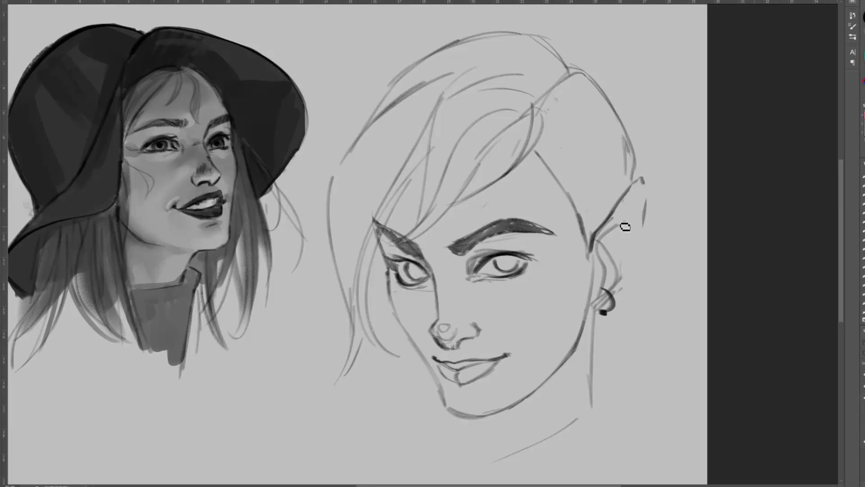
Complete the pointed ear, flick out the far hair tips, and draw the neck and V-shaped collar lines.
{"action": "key", "text": "b"}
{"action": "left_click_drag", "start_coordinate": [536, 271], "coordinate": [531, 152]}
{"action": "left_click_drag", "start_coordinate": [577, 290], "coordinate": [444, 362]}
{"action": "left_click_drag", "start_coordinate": [376, 225], "coordinate": [341, 272]}
{"action": "left_click_drag", "start_coordinate": [356, 232], "coordinate": [331, 267]}
{"action": "left_click_drag", "start_coordinate": [411, 278], "coordinate": [430, 322]}
{"action": "left_click_drag", "start_coordinate": [587, 276], "coordinate": [432, 377]}
{"action": "left_click_drag", "start_coordinate": [436, 307], "coordinate": [428, 369]}
{"action": "left_click_drag", "start_coordinate": [433, 288], "coordinate": [424, 310]}
{"action": "key", "text": "e"}
{"action": "mouse_move", "coordinate": [471, 155]}
{"action": "left_mouse_down"}
{"action": "mouse_move", "coordinate": [455, 180]}
{"action": "mouse_move", "coordinate": [481, 153]}
{"action": "left_mouse_up"}
Try flipping the second head horizontally with Free Transform.
{"action": "key", "text": "ctrl+t"}
{"action": "right_click", "coordinate": [472, 167]}
{"action": "left_click", "coordinate": [508, 287]}
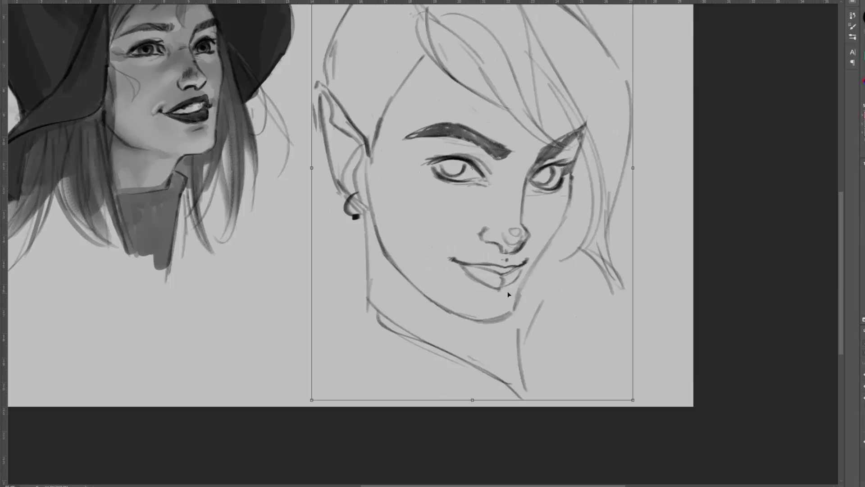
{"action": "key", "text": "Escape"}
Lasso the second face's jaw and chin contour, move it slightly upward, and clear the selection.
{"action": "key", "text": "l"}
{"action": "mouse_move", "coordinate": [407, 227]}
{"action": "left_mouse_down"}
{"action": "mouse_move", "coordinate": [375, 182]}
{"action": "mouse_move", "coordinate": [517, 276]}
{"action": "mouse_move", "coordinate": [433, 290]}
{"action": "left_mouse_up"}
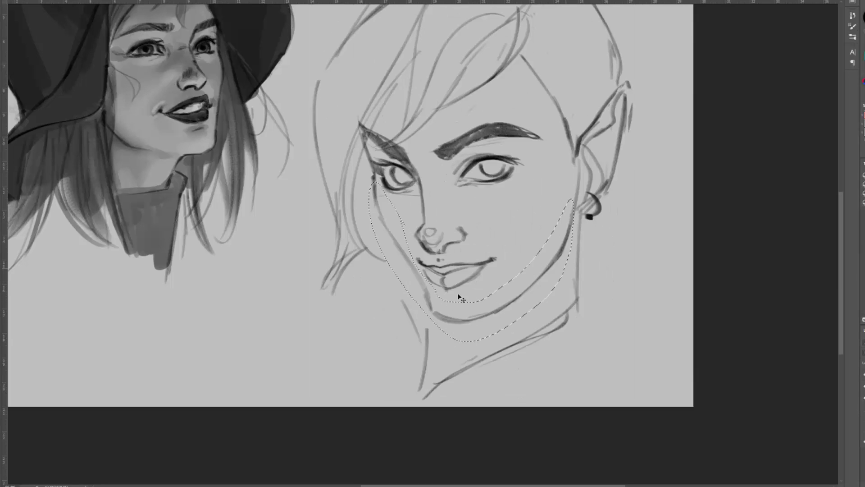
{"action": "key", "text": "ctrl+t"}
{"action": "left_click_drag", "start_coordinate": [471, 341], "coordinate": [471, 337]}
{"action": "key", "text": "Return"}
{"action": "key", "text": "ctrl+d"}
{"action": "key", "text": "b"}
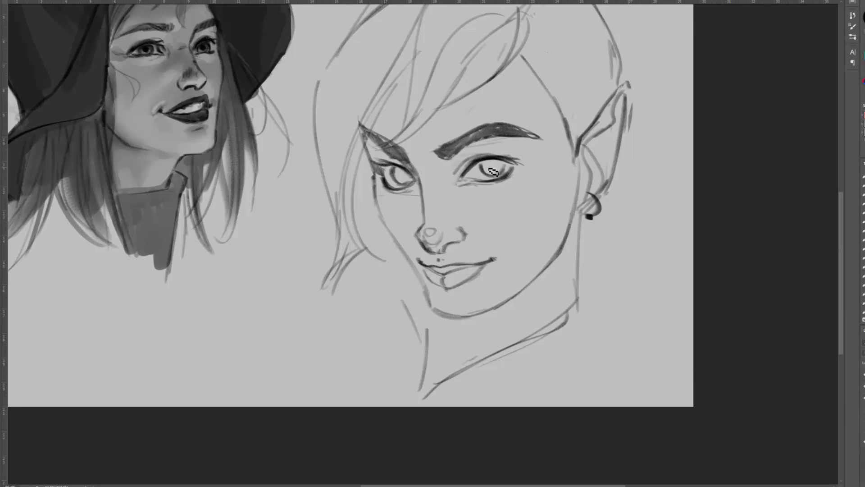
Add pupils and hair texture to the second face's eyes and eyebrows, and erase the far eyebrow's outer tip.
{"action": "left_click_drag", "start_coordinate": [408, 180], "coordinate": [378, 139]}
{"action": "mouse_move", "coordinate": [444, 156]}
{"action": "left_mouse_down"}
{"action": "mouse_move", "coordinate": [473, 148]}
{"action": "mouse_move", "coordinate": [450, 135]}
{"action": "mouse_move", "coordinate": [505, 126]}
{"action": "mouse_move", "coordinate": [531, 130]}
{"action": "mouse_move", "coordinate": [525, 163]}
{"action": "left_mouse_up"}
{"action": "key", "text": "e"}
{"action": "left_click_drag", "start_coordinate": [379, 87], "coordinate": [357, 148]}
Redraw the long fringe strands sweeping over the far side of the forehead and temple.
{"action": "key", "text": "b"}
{"action": "left_click_drag", "start_coordinate": [407, 52], "coordinate": [345, 200]}
{"action": "left_click_drag", "start_coordinate": [409, 59], "coordinate": [360, 174]}
{"action": "left_click_drag", "start_coordinate": [420, 24], "coordinate": [359, 125]}
{"action": "left_click_drag", "start_coordinate": [409, 101], "coordinate": [394, 143]}
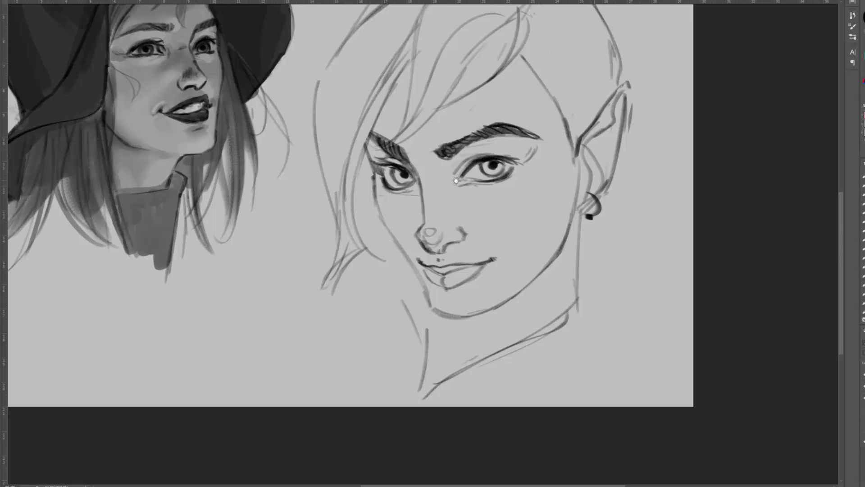
Draw both shoulder lines and extra hair strands beside the far cheek, and undo the last stray strokes.
{"action": "scroll", "coordinate": [456, 180], "scroll_direction": "down", "scroll_amount": 1}
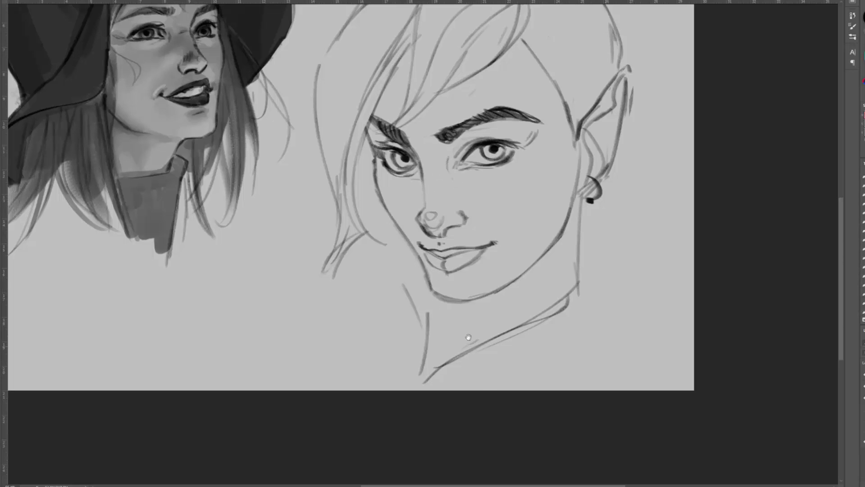
{"action": "left_click_drag", "start_coordinate": [467, 338], "coordinate": [473, 364]}
{"action": "left_click_drag", "start_coordinate": [581, 306], "coordinate": [636, 362]}
{"action": "left_click_drag", "start_coordinate": [274, 298], "coordinate": [332, 231]}
{"action": "left_click_drag", "start_coordinate": [351, 225], "coordinate": [396, 271]}
{"action": "left_click_drag", "start_coordinate": [379, 187], "coordinate": [380, 261]}
{"action": "left_click_drag", "start_coordinate": [377, 208], "coordinate": [389, 269]}
{"action": "mouse_move", "coordinate": [391, 270]}
{"action": "left_mouse_down"}
{"action": "mouse_move", "coordinate": [363, 321]}
{"action": "mouse_move", "coordinate": [437, 321]}
{"action": "left_mouse_up"}
{"action": "key", "text": "ctrl+z"}
{"action": "key", "text": "ctrl+z"}
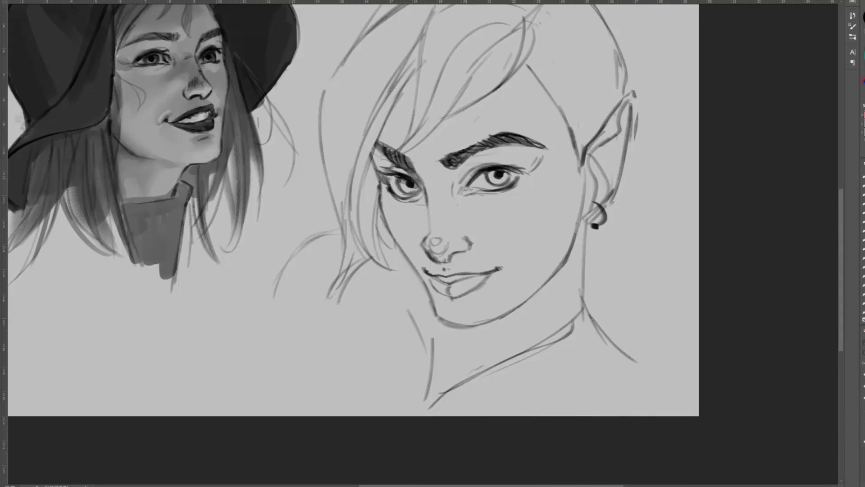
Erase the nose bridge line and clean up the outer edge of the pointed ear.
{"action": "left_click_drag", "start_coordinate": [518, 212], "coordinate": [471, 198]}
{"action": "key", "text": "e"}
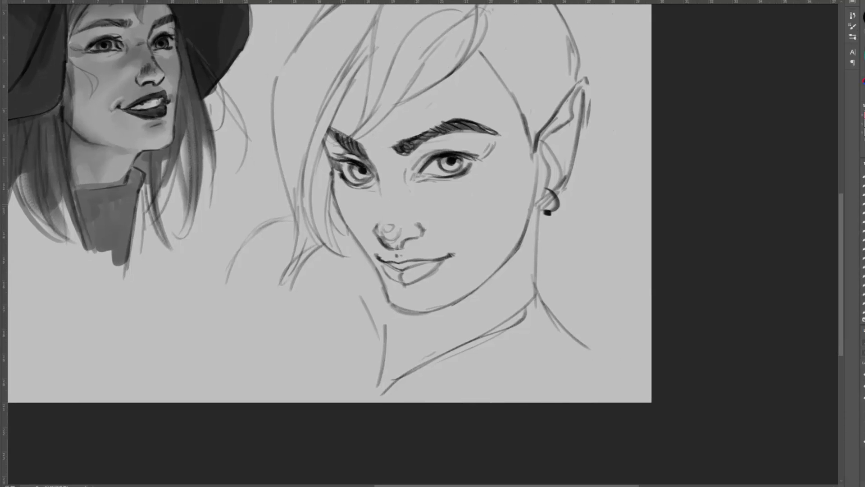
{"action": "mouse_move", "coordinate": [595, 103]}
{"action": "left_mouse_down"}
{"action": "mouse_move", "coordinate": [600, 137]}
{"action": "mouse_move", "coordinate": [586, 175]}
{"action": "left_mouse_up"}
{"action": "key", "text": "ctrl+z"}
{"action": "left_click_drag", "start_coordinate": [570, 89], "coordinate": [570, 136]}
Fill the cropped side of the hair with rows of short dark dashes from the parting down to the ear.
{"action": "left_click_drag", "start_coordinate": [494, 121], "coordinate": [504, 131]}
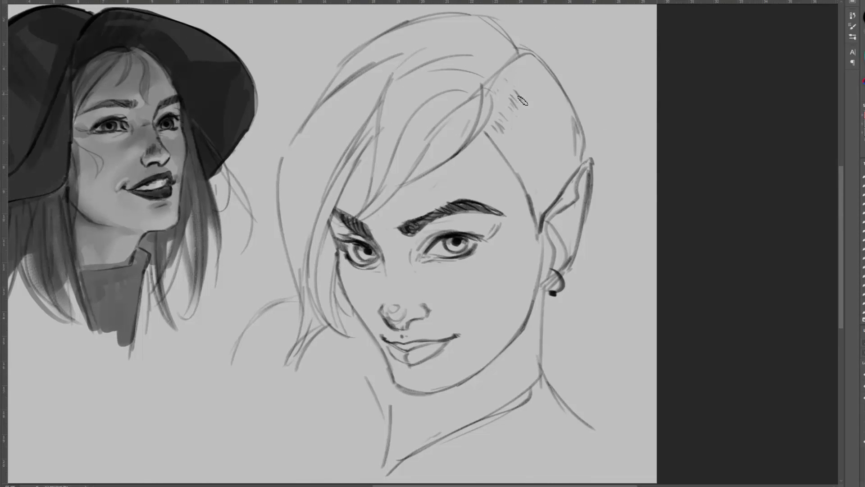
{"action": "left_click_drag", "start_coordinate": [517, 81], "coordinate": [525, 98]}
{"action": "left_click_drag", "start_coordinate": [546, 92], "coordinate": [548, 118]}
{"action": "mouse_move", "coordinate": [520, 130]}
{"action": "left_mouse_down"}
{"action": "mouse_move", "coordinate": [526, 152]}
{"action": "mouse_move", "coordinate": [516, 161]}
{"action": "left_mouse_up"}
{"action": "mouse_move", "coordinate": [491, 139]}
{"action": "left_mouse_down"}
{"action": "mouse_move", "coordinate": [541, 232]}
{"action": "mouse_move", "coordinate": [514, 171]}
{"action": "left_mouse_up"}
{"action": "left_click_drag", "start_coordinate": [517, 167], "coordinate": [531, 204]}
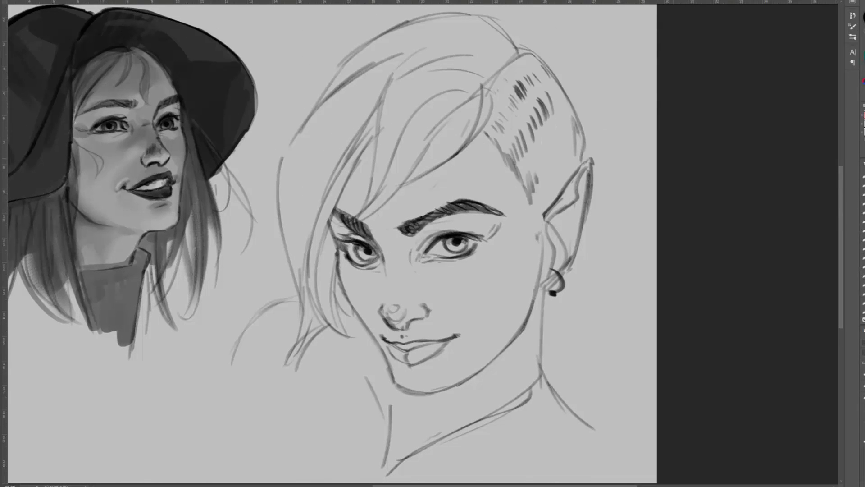
{"action": "left_click_drag", "start_coordinate": [561, 154], "coordinate": [552, 177]}
{"action": "mouse_move", "coordinate": [572, 124]}
{"action": "left_mouse_down"}
{"action": "mouse_move", "coordinate": [559, 173]}
{"action": "mouse_move", "coordinate": [540, 162]}
{"action": "left_mouse_up"}
{"action": "left_click_drag", "start_coordinate": [537, 149], "coordinate": [531, 225]}
{"action": "left_click_drag", "start_coordinate": [557, 179], "coordinate": [538, 212]}
{"action": "left_click_drag", "start_coordinate": [486, 154], "coordinate": [497, 83]}
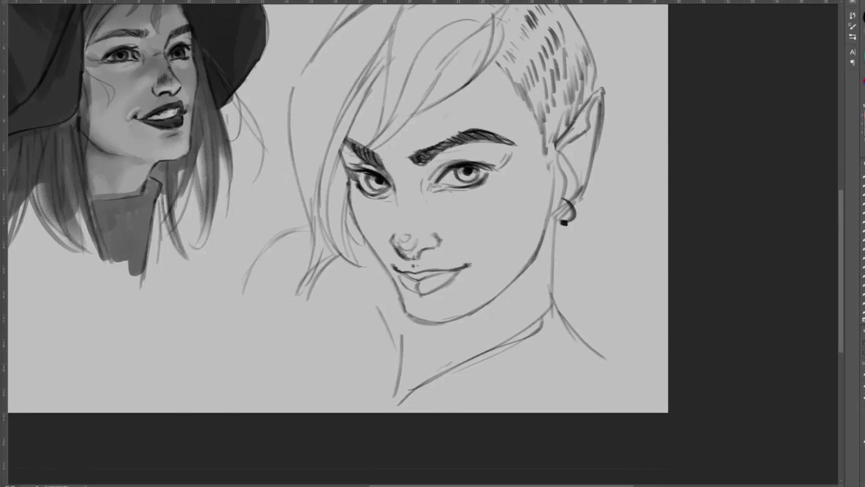
Lay light grey shadows around the eyes, beside the nose, on the far cheek and under the fringe.
{"action": "left_click_drag", "start_coordinate": [468, 210], "coordinate": [490, 221]}
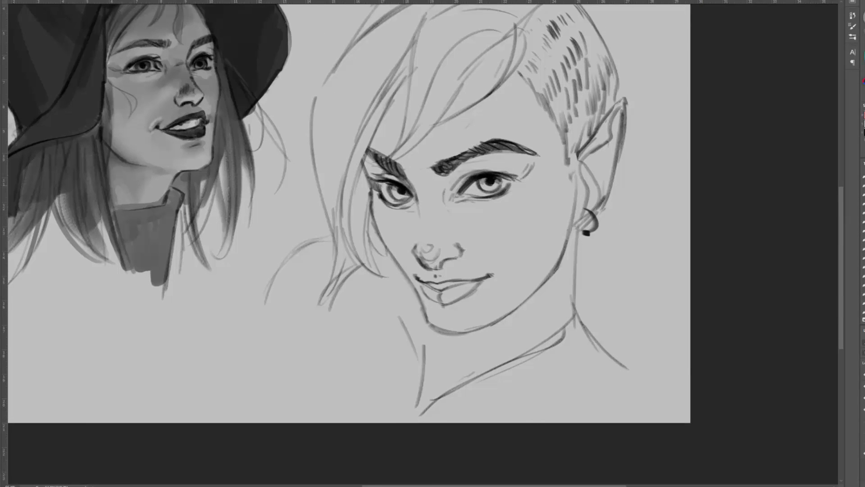
{"action": "left_click_drag", "start_coordinate": [451, 180], "coordinate": [518, 165]}
{"action": "mouse_move", "coordinate": [414, 192]}
{"action": "left_mouse_down"}
{"action": "mouse_move", "coordinate": [367, 167]}
{"action": "mouse_move", "coordinate": [408, 257]}
{"action": "left_mouse_up"}
{"action": "left_click_drag", "start_coordinate": [432, 316], "coordinate": [419, 198]}
{"action": "mouse_move", "coordinate": [426, 256]}
{"action": "left_mouse_down"}
{"action": "mouse_move", "coordinate": [462, 250]}
{"action": "mouse_move", "coordinate": [383, 112]}
{"action": "left_mouse_up"}
{"action": "left_click_drag", "start_coordinate": [468, 119], "coordinate": [513, 65]}
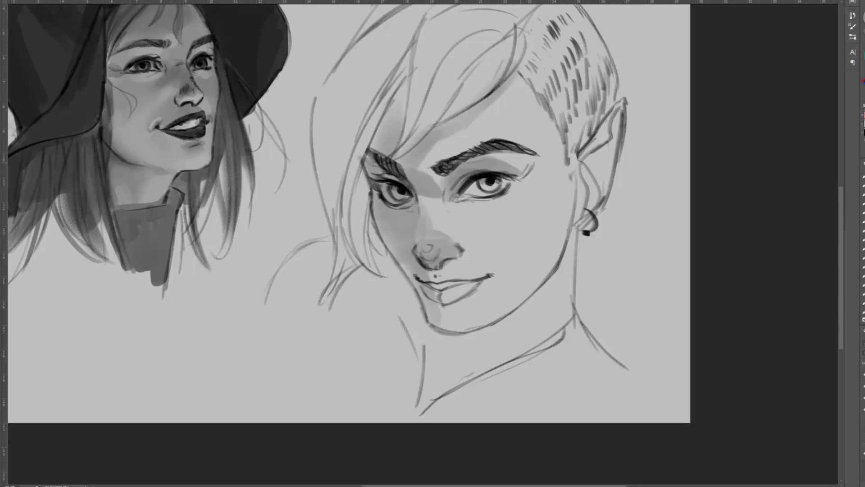
Shade the far forehead, lips and near cheek, darken the eyes and irises, and soften the nose.
{"action": "left_click_drag", "start_coordinate": [416, 65], "coordinate": [374, 149]}
{"action": "mouse_move", "coordinate": [425, 281]}
{"action": "left_mouse_down"}
{"action": "mouse_move", "coordinate": [478, 276]}
{"action": "mouse_move", "coordinate": [466, 231]}
{"action": "left_mouse_up"}
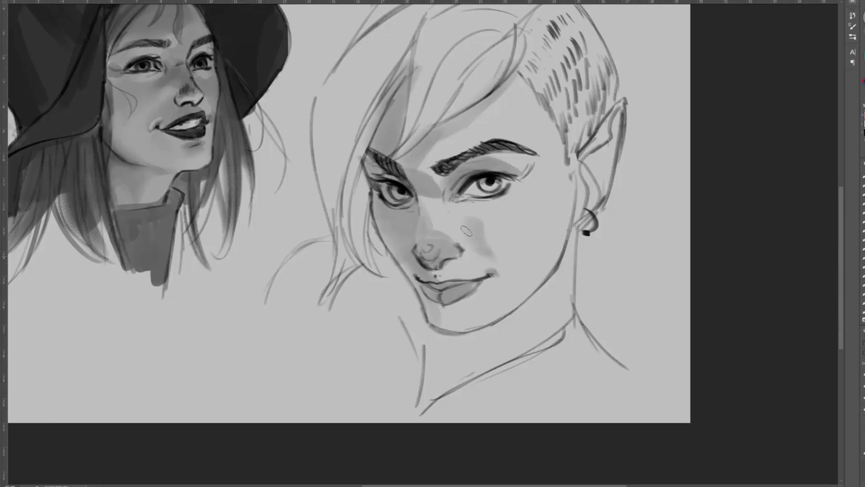
{"action": "left_click_drag", "start_coordinate": [463, 185], "coordinate": [484, 184]}
{"action": "left_click_drag", "start_coordinate": [408, 189], "coordinate": [382, 187]}
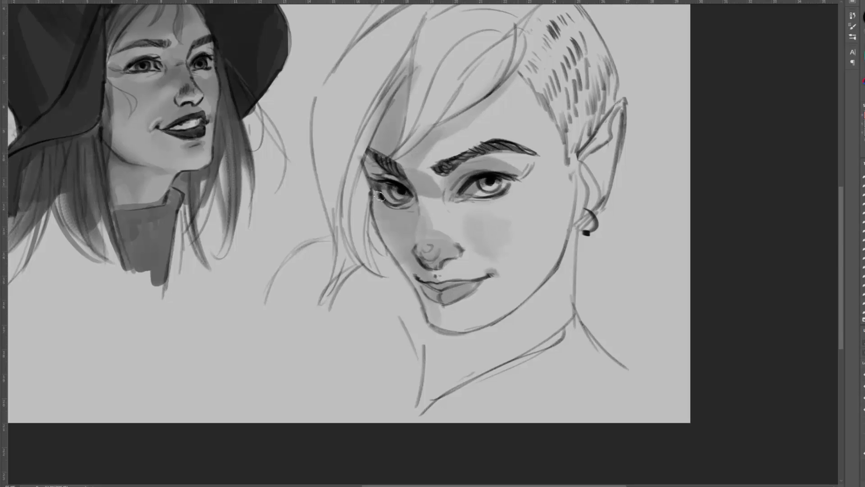
{"action": "mouse_move", "coordinate": [481, 181]}
{"action": "left_mouse_down"}
{"action": "mouse_move", "coordinate": [496, 189]}
{"action": "mouse_move", "coordinate": [500, 163]}
{"action": "mouse_move", "coordinate": [471, 169]}
{"action": "left_mouse_up"}
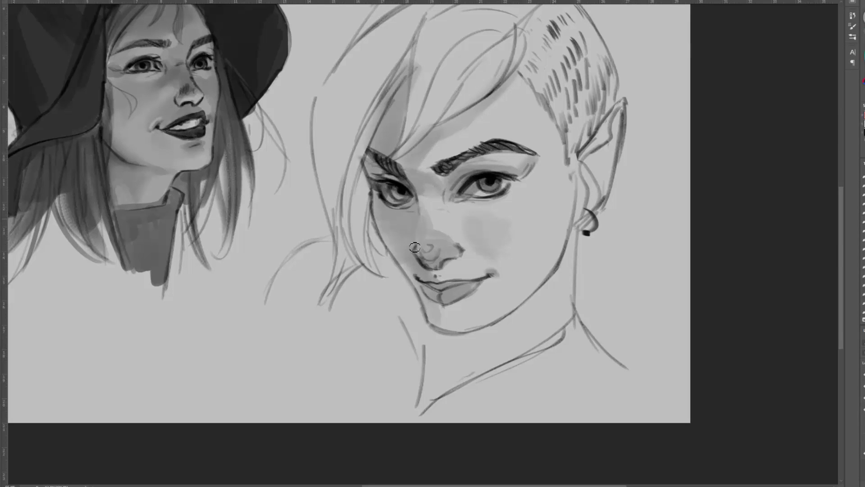
{"action": "left_click_drag", "start_coordinate": [414, 247], "coordinate": [427, 248]}
Shade the side of the near cheek, the neck and the far shoulder, with a darker shadow under the jaw.
{"action": "left_click_drag", "start_coordinate": [562, 205], "coordinate": [561, 236]}
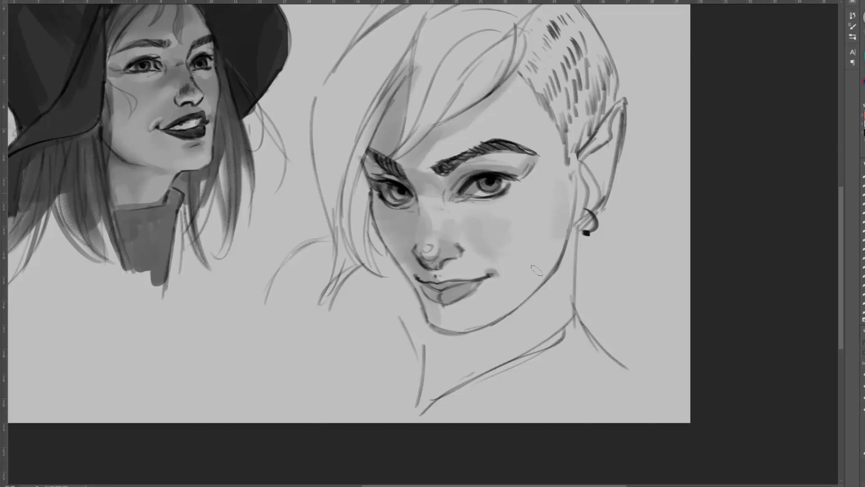
{"action": "left_click_drag", "start_coordinate": [563, 178], "coordinate": [552, 252]}
{"action": "mouse_move", "coordinate": [558, 288]}
{"action": "left_mouse_down"}
{"action": "mouse_move", "coordinate": [474, 325]}
{"action": "mouse_move", "coordinate": [433, 383]}
{"action": "left_mouse_up"}
{"action": "mouse_move", "coordinate": [392, 266]}
{"action": "left_mouse_down"}
{"action": "mouse_move", "coordinate": [388, 330]}
{"action": "mouse_move", "coordinate": [406, 356]}
{"action": "left_mouse_up"}
{"action": "mouse_move", "coordinate": [331, 245]}
{"action": "left_mouse_down"}
{"action": "mouse_move", "coordinate": [292, 316]}
{"action": "mouse_move", "coordinate": [356, 380]}
{"action": "left_mouse_up"}
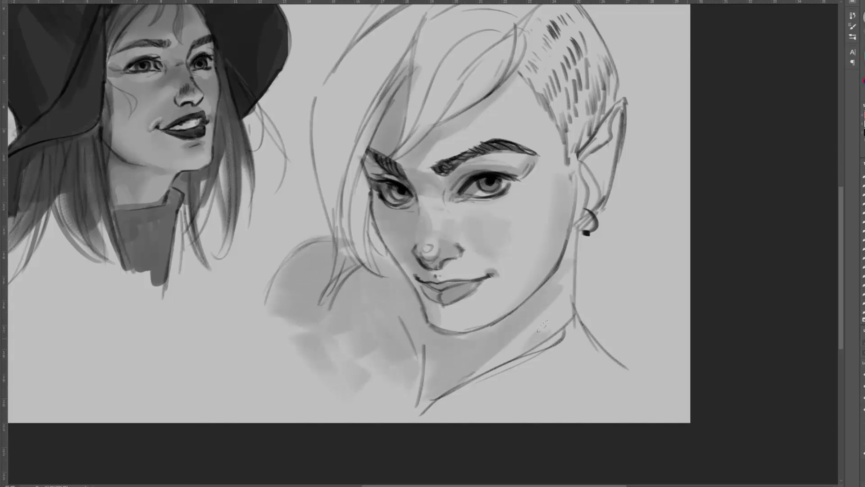
{"action": "left_click_drag", "start_coordinate": [518, 374], "coordinate": [559, 326]}
{"action": "left_click_drag", "start_coordinate": [433, 274], "coordinate": [455, 263]}
{"action": "mouse_move", "coordinate": [460, 308]}
{"action": "left_mouse_down"}
{"action": "mouse_move", "coordinate": [491, 327]}
{"action": "mouse_move", "coordinate": [450, 345]}
{"action": "mouse_move", "coordinate": [387, 270]}
{"action": "mouse_move", "coordinate": [448, 348]}
{"action": "mouse_move", "coordinate": [425, 407]}
{"action": "left_mouse_up"}
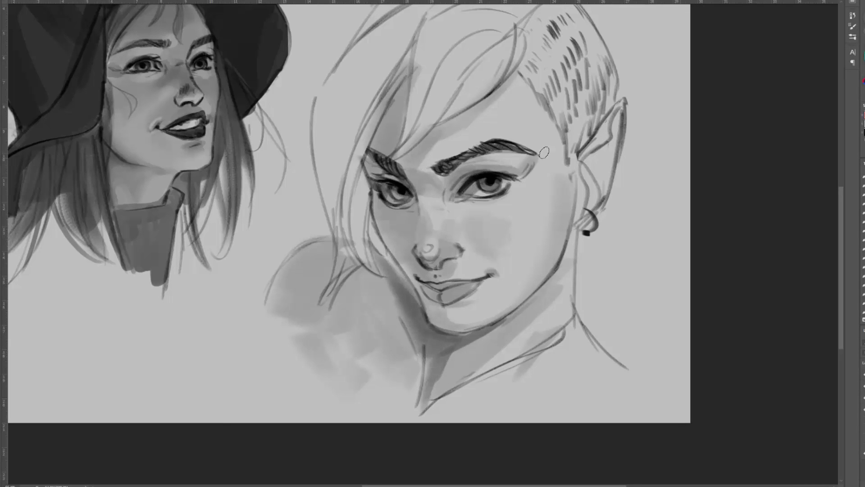
Shade the inner ear and block in the cropped side, crown and long fringe of the hair with mid-grey.
{"action": "mouse_move", "coordinate": [586, 176]}
{"action": "left_mouse_down"}
{"action": "mouse_move", "coordinate": [606, 135]}
{"action": "mouse_move", "coordinate": [597, 205]}
{"action": "left_mouse_up"}
{"action": "left_click_drag", "start_coordinate": [495, 225], "coordinate": [481, 286]}
{"action": "left_click_drag", "start_coordinate": [513, 113], "coordinate": [561, 212]}
{"action": "left_click_drag", "start_coordinate": [561, 211], "coordinate": [581, 90]}
{"action": "left_click_drag", "start_coordinate": [558, 148], "coordinate": [513, 79]}
{"action": "left_click_drag", "start_coordinate": [532, 49], "coordinate": [437, 11]}
{"action": "mouse_move", "coordinate": [383, 43]}
{"action": "left_mouse_down"}
{"action": "mouse_move", "coordinate": [331, 162]}
{"action": "mouse_move", "coordinate": [315, 270]}
{"action": "mouse_move", "coordinate": [335, 322]}
{"action": "mouse_move", "coordinate": [394, 166]}
{"action": "left_mouse_up"}
{"action": "left_click_drag", "start_coordinate": [468, 81], "coordinate": [392, 212]}
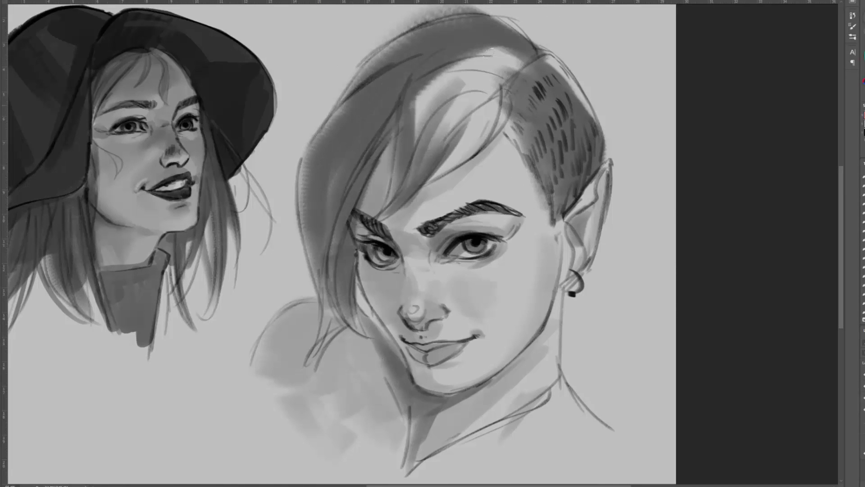
Add grey strands across the pale fringe area and a dark shadow in the hair beside the far cheek.
{"action": "left_click_drag", "start_coordinate": [495, 66], "coordinate": [410, 124]}
{"action": "mouse_move", "coordinate": [511, 52]}
{"action": "left_mouse_down"}
{"action": "mouse_move", "coordinate": [432, 187]}
{"action": "mouse_move", "coordinate": [446, 72]}
{"action": "left_mouse_up"}
{"action": "left_click_drag", "start_coordinate": [518, 97], "coordinate": [488, 135]}
{"action": "left_click_drag", "start_coordinate": [356, 244], "coordinate": [351, 327]}
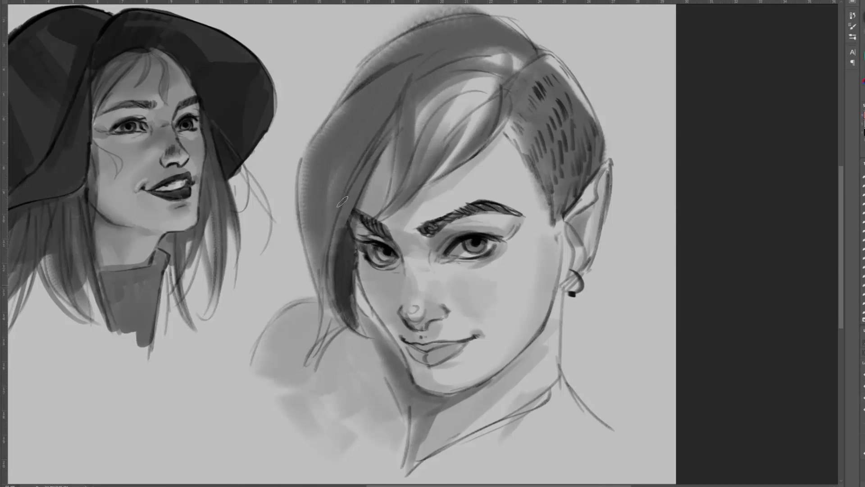
Paint darker strands through the swept fringe and along the crown and outer edge of the long hair.
{"action": "left_click_drag", "start_coordinate": [370, 139], "coordinate": [333, 292]}
{"action": "left_click_drag", "start_coordinate": [403, 90], "coordinate": [353, 225]}
{"action": "left_click_drag", "start_coordinate": [446, 70], "coordinate": [397, 162]}
{"action": "left_click_drag", "start_coordinate": [430, 120], "coordinate": [381, 218]}
{"action": "left_click_drag", "start_coordinate": [511, 52], "coordinate": [322, 153]}
{"action": "left_click_drag", "start_coordinate": [412, 65], "coordinate": [304, 220]}
{"action": "left_click_drag", "start_coordinate": [365, 85], "coordinate": [307, 271]}
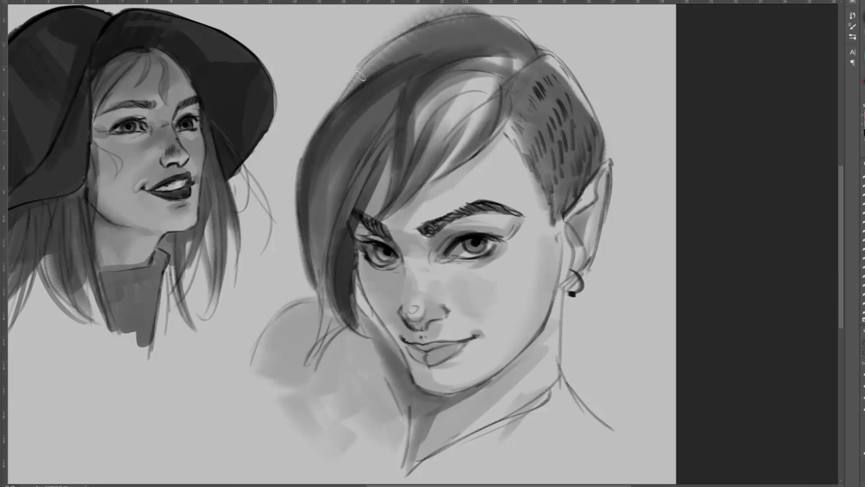
Darken the outline over the crown and cropped side, and paint grey strands through the pale fringe.
{"action": "left_click_drag", "start_coordinate": [334, 99], "coordinate": [540, 27]}
{"action": "left_click_drag", "start_coordinate": [505, 32], "coordinate": [581, 103]}
{"action": "left_click_drag", "start_coordinate": [545, 54], "coordinate": [590, 153]}
{"action": "left_click_drag", "start_coordinate": [455, 74], "coordinate": [410, 176]}
{"action": "left_click_drag", "start_coordinate": [509, 58], "coordinate": [437, 151]}
{"action": "left_click_drag", "start_coordinate": [496, 79], "coordinate": [417, 172]}
{"action": "left_click_drag", "start_coordinate": [486, 91], "coordinate": [440, 153]}
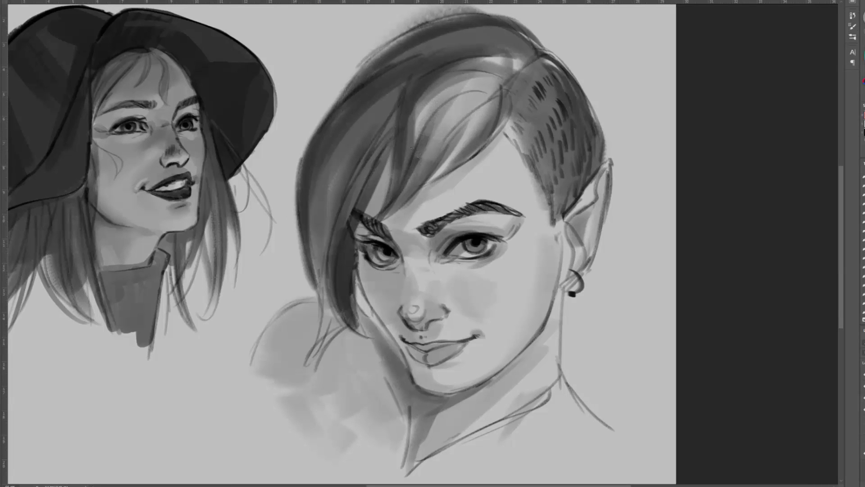
{"action": "left_click_drag", "start_coordinate": [464, 100], "coordinate": [424, 160]}
{"action": "left_click_drag", "start_coordinate": [495, 81], "coordinate": [430, 182]}
Paint darker strands across the parting, the crown and the upper length of the long hair.
{"action": "mouse_move", "coordinate": [518, 63]}
{"action": "left_mouse_down"}
{"action": "mouse_move", "coordinate": [475, 59]}
{"action": "mouse_move", "coordinate": [464, 36]}
{"action": "left_mouse_up"}
{"action": "left_click_drag", "start_coordinate": [480, 40], "coordinate": [435, 56]}
{"action": "left_click_drag", "start_coordinate": [371, 123], "coordinate": [322, 236]}
{"action": "left_click_drag", "start_coordinate": [359, 148], "coordinate": [331, 227]}
{"action": "left_click_drag", "start_coordinate": [403, 79], "coordinate": [316, 169]}
{"action": "left_click_drag", "start_coordinate": [331, 234], "coordinate": [320, 165]}
{"action": "left_click_drag", "start_coordinate": [324, 199], "coordinate": [297, 295]}
{"action": "left_click_drag", "start_coordinate": [310, 155], "coordinate": [316, 274]}
{"action": "mouse_move", "coordinate": [344, 201]}
{"action": "left_mouse_down"}
{"action": "mouse_move", "coordinate": [355, 243]}
{"action": "mouse_move", "coordinate": [378, 270]}
{"action": "left_mouse_up"}
Deepen the lower lock of long hair where it falls beside the far cheek.
{"action": "left_click_drag", "start_coordinate": [351, 235], "coordinate": [395, 298]}
{"action": "left_click_drag", "start_coordinate": [346, 218], "coordinate": [365, 258]}
{"action": "left_click_drag", "start_coordinate": [351, 253], "coordinate": [386, 335]}
{"action": "left_click_drag", "start_coordinate": [350, 271], "coordinate": [393, 355]}
{"action": "mouse_move", "coordinate": [337, 267]}
{"action": "left_mouse_down"}
{"action": "mouse_move", "coordinate": [392, 331]}
{"action": "mouse_move", "coordinate": [368, 316]}
{"action": "left_mouse_up"}
Shade the far shoulder and the area behind the jaw with broad darker grey strokes.
{"action": "left_click_drag", "start_coordinate": [349, 318], "coordinate": [302, 334]}
{"action": "left_click_drag", "start_coordinate": [281, 244], "coordinate": [265, 267]}
{"action": "mouse_move", "coordinate": [303, 236]}
{"action": "left_mouse_down"}
{"action": "mouse_move", "coordinate": [252, 272]}
{"action": "mouse_move", "coordinate": [245, 303]}
{"action": "left_mouse_up"}
{"action": "left_click_drag", "start_coordinate": [267, 280], "coordinate": [253, 310]}
{"action": "left_click_drag", "start_coordinate": [342, 320], "coordinate": [381, 356]}
{"action": "left_click_drag", "start_coordinate": [331, 306], "coordinate": [358, 293]}
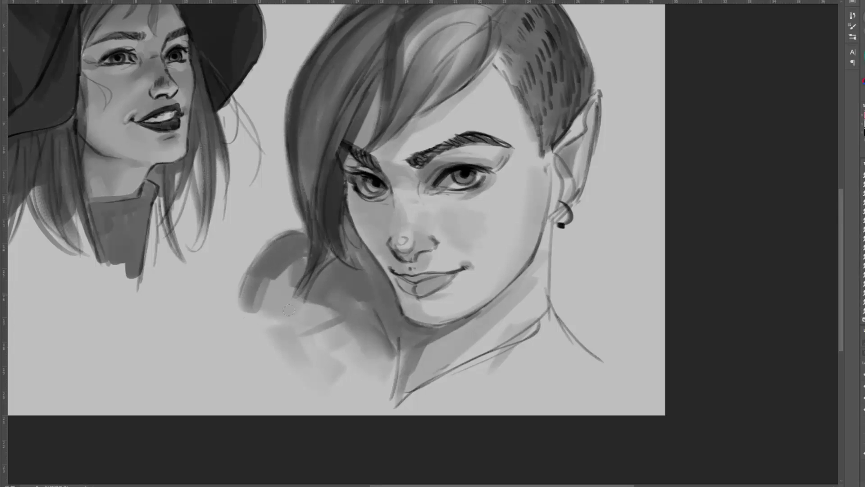
{"action": "left_click_drag", "start_coordinate": [374, 340], "coordinate": [395, 365]}
{"action": "left_click_drag", "start_coordinate": [358, 317], "coordinate": [333, 347]}
{"action": "left_click_drag", "start_coordinate": [334, 300], "coordinate": [302, 322]}
Shade under the nose and around the inner corners of both eyes.
{"action": "left_click_drag", "start_coordinate": [395, 257], "coordinate": [426, 250]}
{"action": "left_click_drag", "start_coordinate": [383, 187], "coordinate": [387, 229]}
{"action": "left_click_drag", "start_coordinate": [431, 194], "coordinate": [424, 175]}
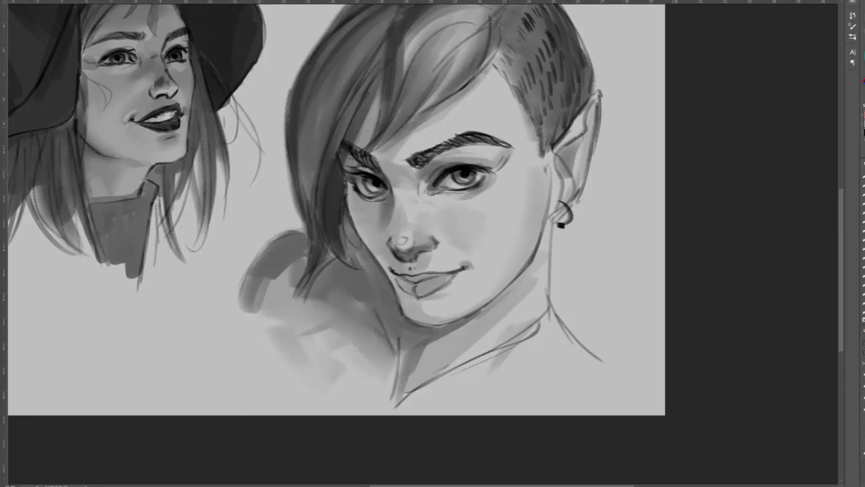
Shade the neck edge below the ear and the temple beside the cropped hairline.
{"action": "left_click_drag", "start_coordinate": [549, 203], "coordinate": [533, 326]}
{"action": "left_click_drag", "start_coordinate": [548, 250], "coordinate": [532, 317]}
{"action": "left_click_drag", "start_coordinate": [505, 118], "coordinate": [519, 152]}
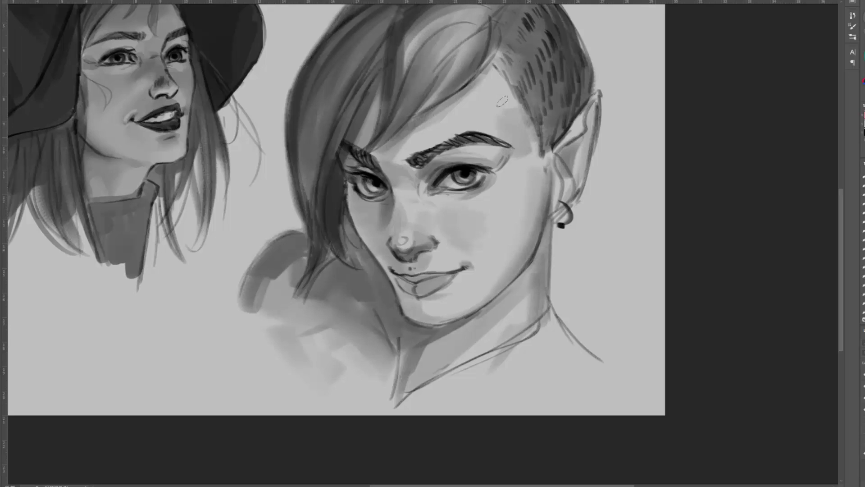
{"action": "left_click_drag", "start_coordinate": [501, 99], "coordinate": [518, 113]}
{"action": "left_click_drag", "start_coordinate": [528, 143], "coordinate": [522, 175]}
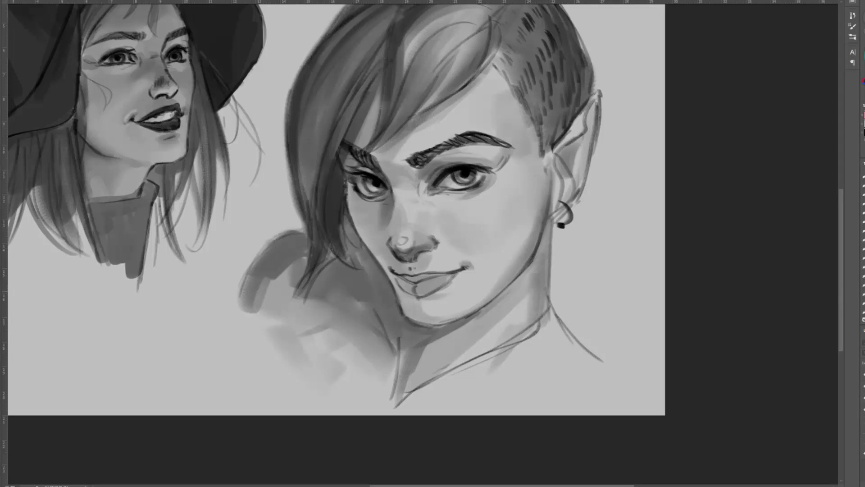
Fill the lips with a darker grey and refine the far cheek contour down to the chin.
{"action": "mouse_move", "coordinate": [398, 280]}
{"action": "left_mouse_down"}
{"action": "mouse_move", "coordinate": [427, 284]}
{"action": "mouse_move", "coordinate": [426, 297]}
{"action": "mouse_move", "coordinate": [433, 281]}
{"action": "mouse_move", "coordinate": [401, 285]}
{"action": "left_mouse_up"}
{"action": "left_click_drag", "start_coordinate": [350, 189], "coordinate": [369, 242]}
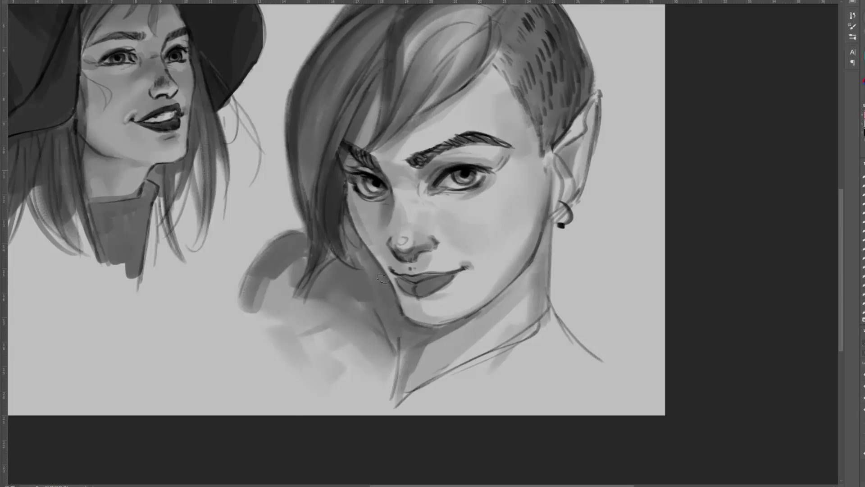
{"action": "mouse_move", "coordinate": [382, 279]}
{"action": "left_mouse_down"}
{"action": "mouse_move", "coordinate": [349, 198]}
{"action": "mouse_move", "coordinate": [386, 273]}
{"action": "left_mouse_up"}
{"action": "left_click_drag", "start_coordinate": [352, 201], "coordinate": [402, 306]}
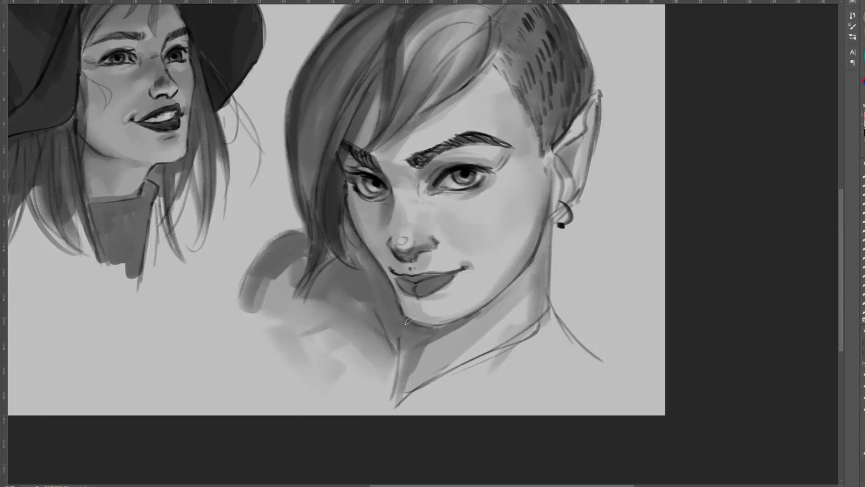
{"action": "left_click_drag", "start_coordinate": [416, 246], "coordinate": [384, 244]}
Sample a skin grey from the face and blend it along the temple in front of the ear.
{"action": "left_click", "coordinate": [420, 204], "text": "alt"}
{"action": "mouse_move", "coordinate": [547, 166]}
{"action": "left_mouse_down"}
{"action": "mouse_move", "coordinate": [481, 310]}
{"action": "mouse_move", "coordinate": [549, 178]}
{"action": "left_mouse_up"}
{"action": "mouse_move", "coordinate": [513, 146]}
{"action": "left_mouse_down"}
{"action": "mouse_move", "coordinate": [516, 122]}
{"action": "mouse_move", "coordinate": [529, 208]}
{"action": "left_mouse_up"}
Sample a hair grey and blend broad strands through the pale fringe and over the crown.
{"action": "left_click", "coordinate": [482, 84], "text": "alt"}
{"action": "left_click_drag", "start_coordinate": [452, 126], "coordinate": [431, 163]}
{"action": "left_click_drag", "start_coordinate": [460, 93], "coordinate": [428, 134]}
{"action": "left_click_drag", "start_coordinate": [473, 64], "coordinate": [421, 101]}
{"action": "left_click_drag", "start_coordinate": [418, 63], "coordinate": [361, 142]}
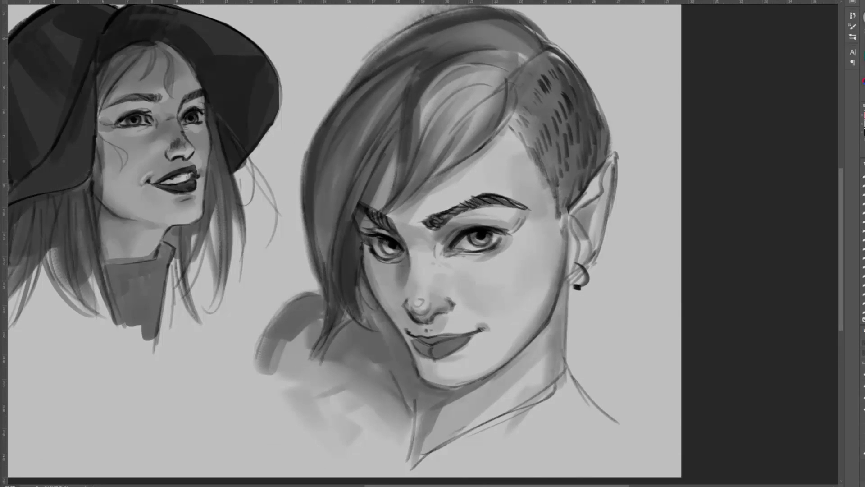
{"action": "left_click_drag", "start_coordinate": [460, 33], "coordinate": [352, 105]}
{"action": "mouse_move", "coordinate": [495, 32]}
{"action": "left_mouse_down"}
{"action": "mouse_move", "coordinate": [367, 89]}
{"action": "mouse_move", "coordinate": [329, 135]}
{"action": "left_mouse_up"}
Refine the shading beside the far eye, along the nose and at the far corner of the mouth.
{"action": "left_click_drag", "start_coordinate": [434, 321], "coordinate": [454, 203]}
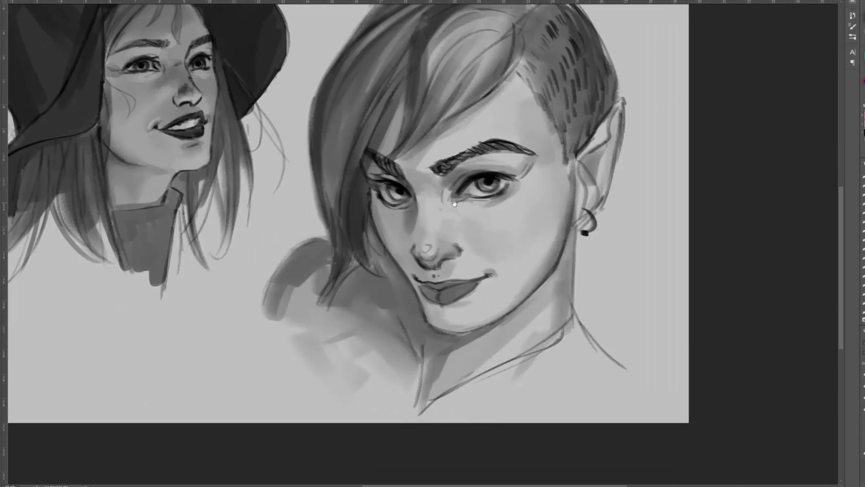
{"action": "left_click_drag", "start_coordinate": [376, 191], "coordinate": [378, 225]}
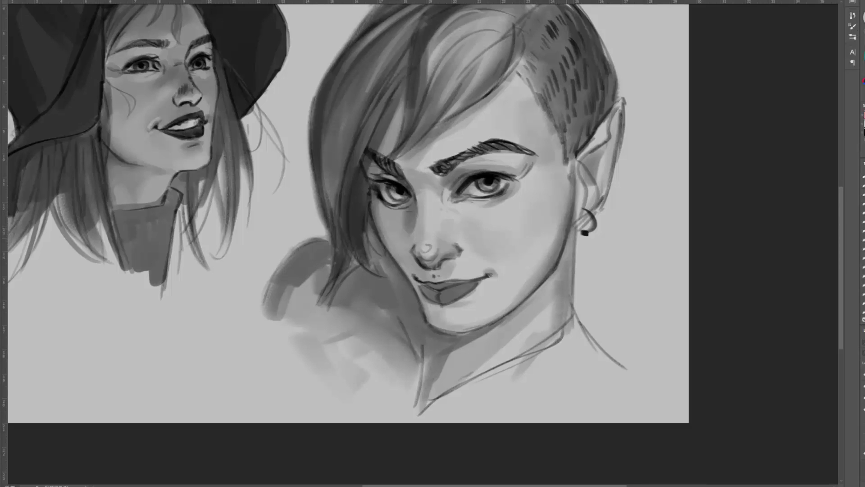
{"action": "left_click_drag", "start_coordinate": [420, 254], "coordinate": [419, 201]}
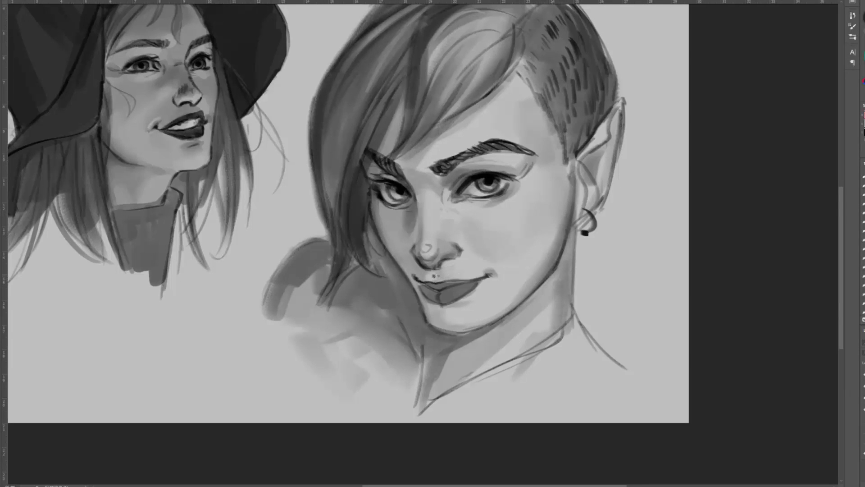
{"action": "left_click_drag", "start_coordinate": [410, 270], "coordinate": [420, 281]}
{"action": "mouse_move", "coordinate": [442, 208]}
{"action": "left_mouse_down"}
{"action": "mouse_move", "coordinate": [458, 155]}
{"action": "mouse_move", "coordinate": [463, 211]}
{"action": "left_mouse_up"}
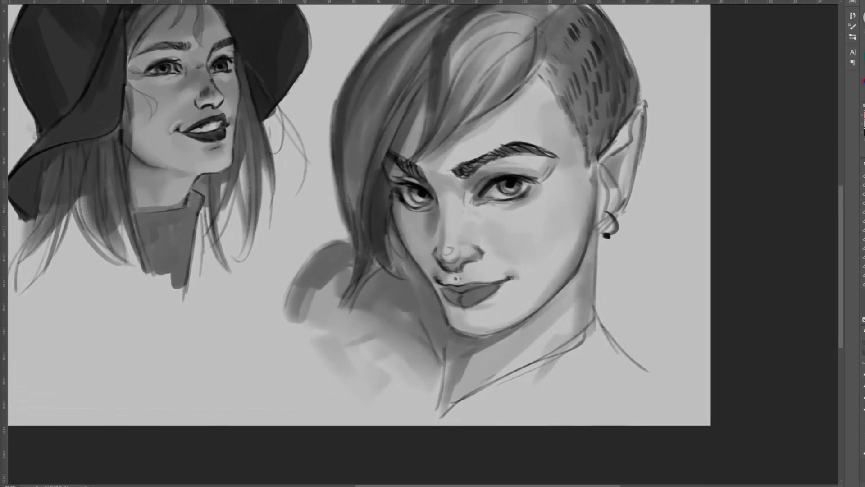
Block in the shoulders and chest with an even mid-grey below the neckline.
{"action": "left_click_drag", "start_coordinate": [324, 244], "coordinate": [286, 308]}
{"action": "left_click_drag", "start_coordinate": [345, 274], "coordinate": [309, 298]}
{"action": "mouse_move", "coordinate": [369, 338]}
{"action": "left_mouse_down"}
{"action": "mouse_move", "coordinate": [432, 410]}
{"action": "mouse_move", "coordinate": [579, 347]}
{"action": "mouse_move", "coordinate": [631, 405]}
{"action": "left_mouse_up"}
{"action": "left_click_drag", "start_coordinate": [574, 396], "coordinate": [455, 416]}
{"action": "left_click_drag", "start_coordinate": [428, 370], "coordinate": [383, 401]}
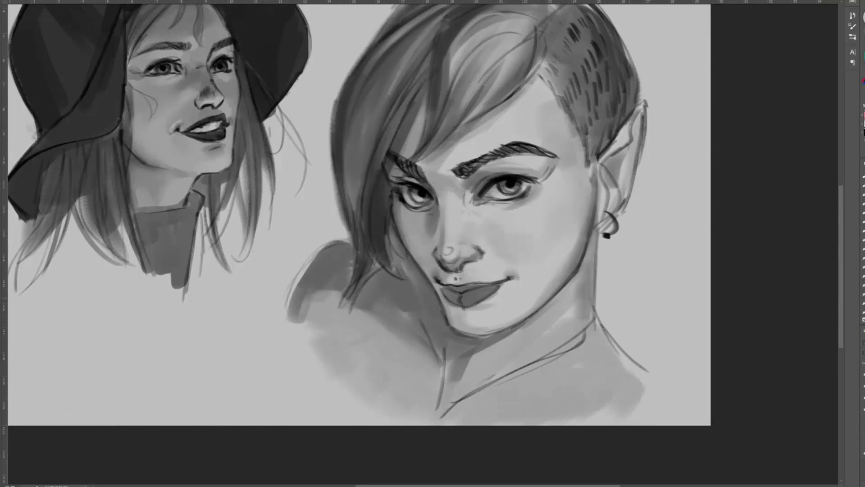
Add light highlights to the lower lip, both eyes and the tip of the nose.
{"action": "mouse_move", "coordinate": [459, 302]}
{"action": "left_mouse_down"}
{"action": "mouse_move", "coordinate": [473, 288]}
{"action": "mouse_move", "coordinate": [448, 290]}
{"action": "mouse_move", "coordinate": [489, 284]}
{"action": "left_mouse_up"}
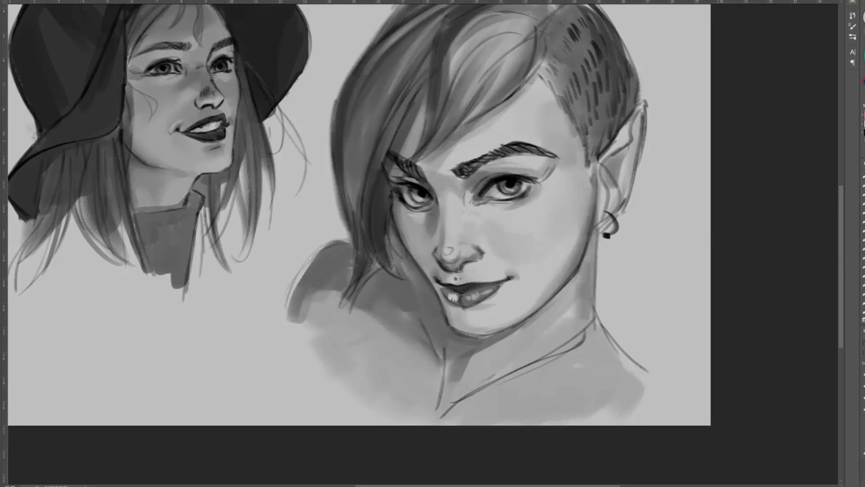
{"action": "left_click_drag", "start_coordinate": [521, 170], "coordinate": [600, 223]}
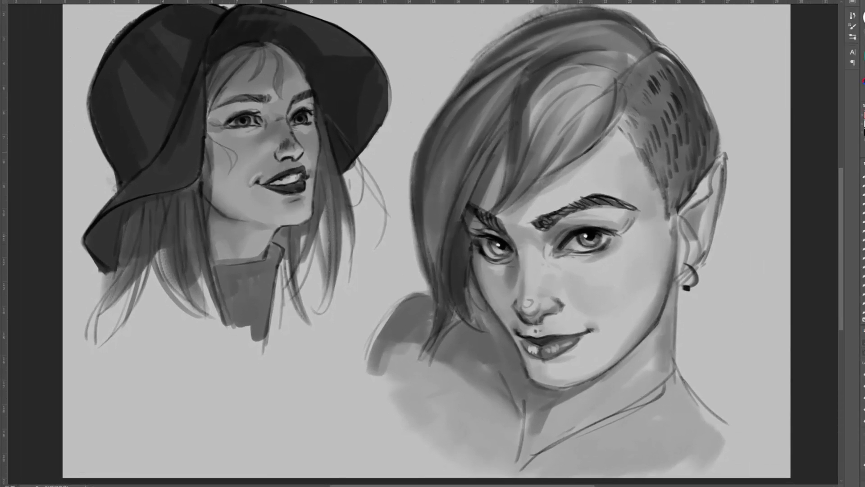
{"action": "left_click", "coordinate": [528, 305]}
{"action": "left_click_drag", "start_coordinate": [570, 300], "coordinate": [383, 363]}
{"action": "key", "text": "ctrl+z"}
{"action": "left_click_drag", "start_coordinate": [593, 318], "coordinate": [583, 336]}
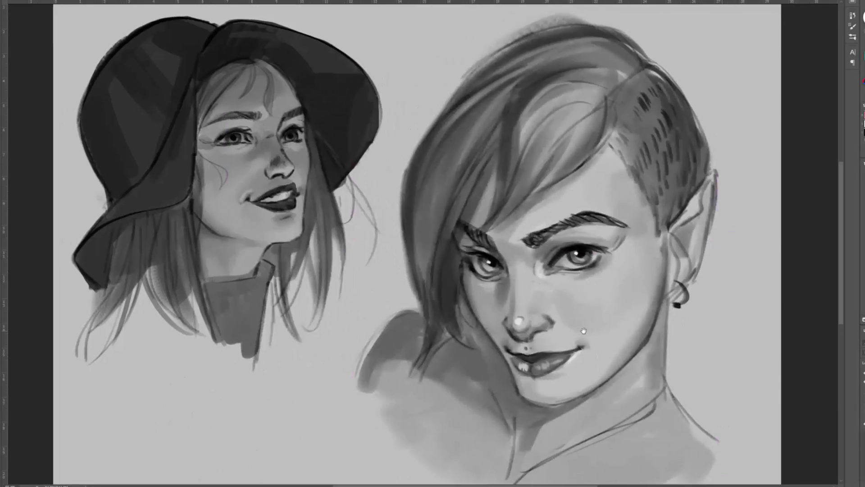
{"action": "scroll", "coordinate": [561, 254], "scroll_direction": "down", "scroll_amount": 2}
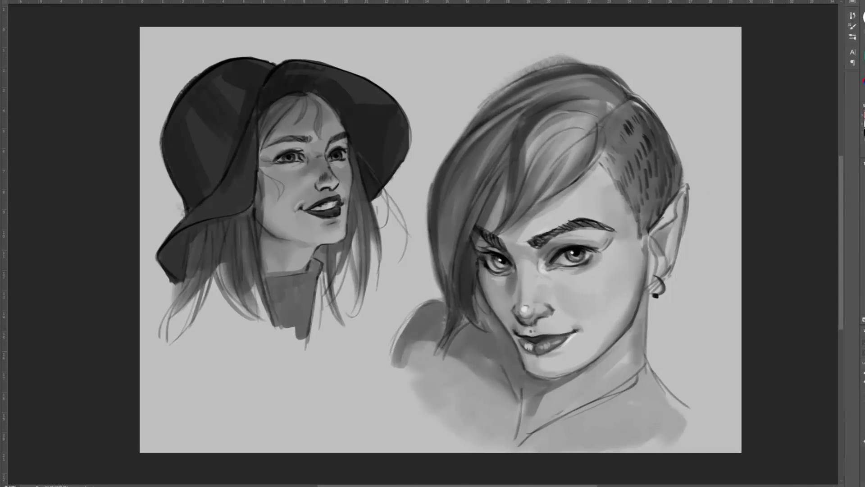
Scale the pointed-eared portrait down and move it towards the middle of the canvas.
{"action": "key", "text": "ctrl+t"}
{"action": "left_click_drag", "start_coordinate": [694, 453], "coordinate": [565, 276]}
{"action": "key", "text": "Return"}
{"action": "left_click_drag", "start_coordinate": [509, 188], "coordinate": [460, 318]}
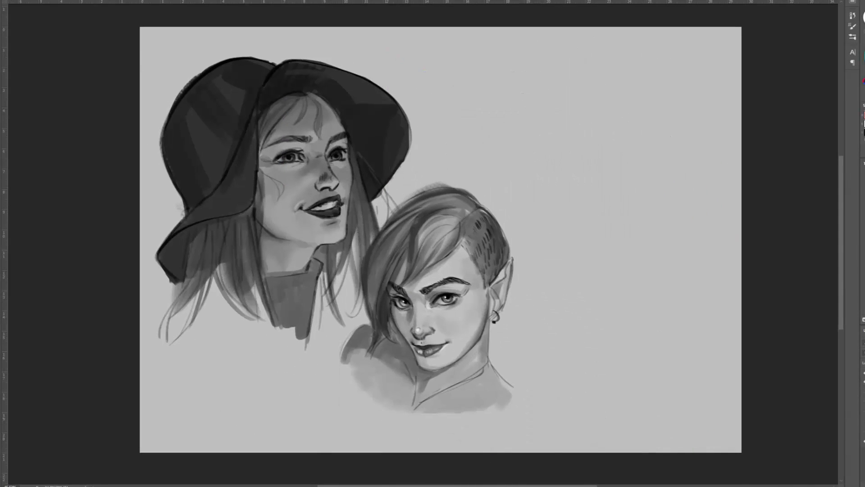
Scale the hat portrait down into the canvas's upper-left corner and place the pointed-eared portrait directly beneath it.
{"action": "key", "text": "ctrl+t"}
{"action": "left_click_drag", "start_coordinate": [415, 355], "coordinate": [348, 271]}
{"action": "left_click_drag", "start_coordinate": [252, 180], "coordinate": [250, 153]}
{"action": "key", "text": "Return"}
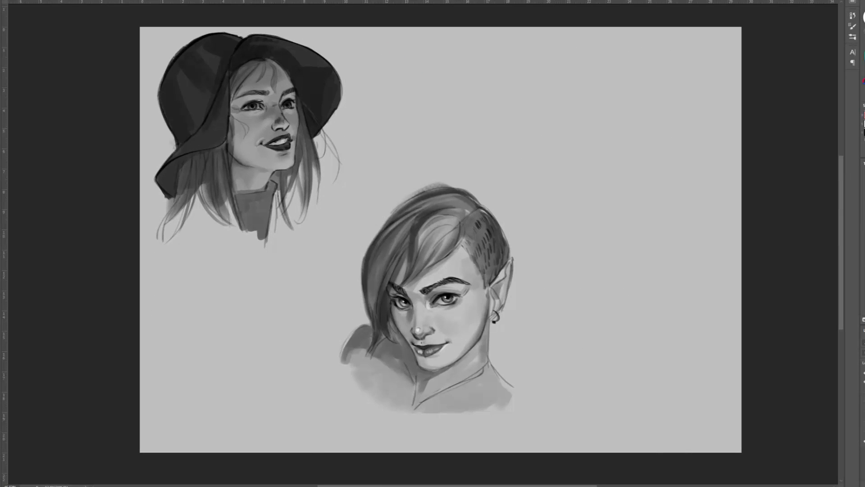
{"action": "left_click_drag", "start_coordinate": [489, 290], "coordinate": [293, 320]}
{"action": "left_click_drag", "start_coordinate": [273, 115], "coordinate": [267, 119]}
Darken both irises of the woman in the hat, and soften the shading of her lower lip and nose underside.
{"action": "scroll", "coordinate": [253, 116], "scroll_direction": "up", "scroll_amount": 4}
{"action": "left_click_drag", "start_coordinate": [517, 218], "coordinate": [588, 373]}
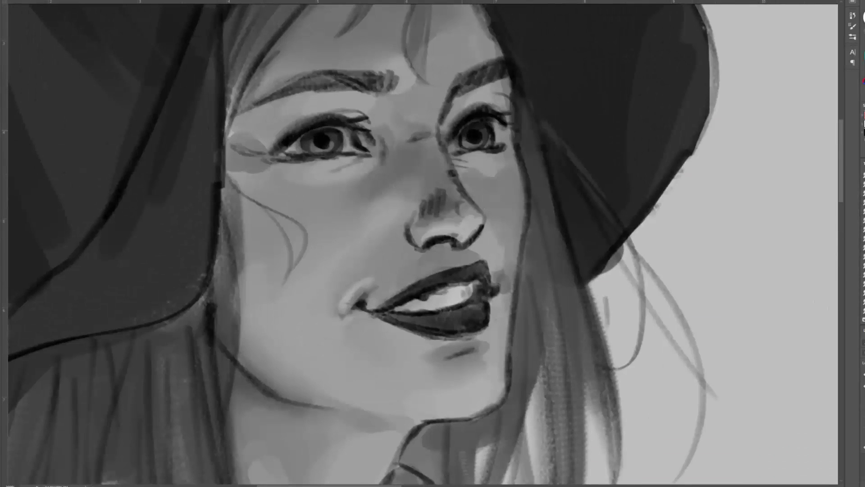
{"action": "left_click_drag", "start_coordinate": [313, 134], "coordinate": [332, 146]}
{"action": "left_click_drag", "start_coordinate": [463, 134], "coordinate": [484, 141]}
{"action": "left_click_drag", "start_coordinate": [468, 252], "coordinate": [466, 242]}
{"action": "left_click_drag", "start_coordinate": [446, 318], "coordinate": [473, 310]}
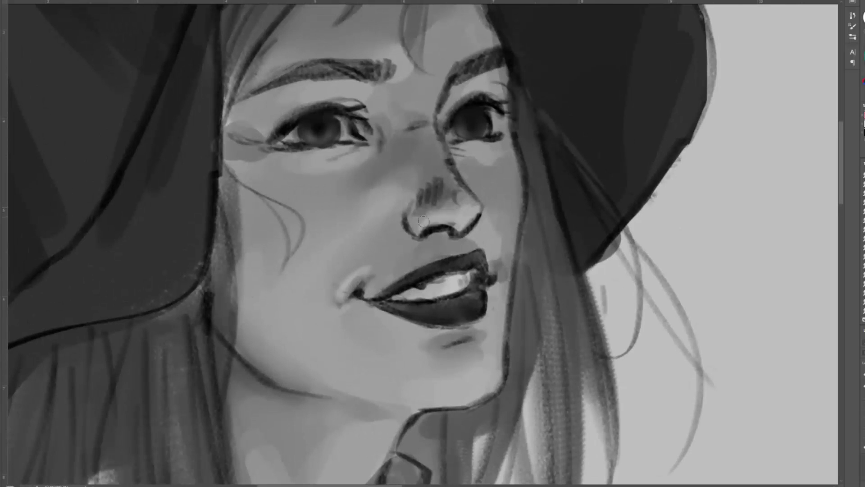
{"action": "left_click_drag", "start_coordinate": [422, 227], "coordinate": [473, 224]}
{"action": "left_click_drag", "start_coordinate": [448, 163], "coordinate": [497, 209]}
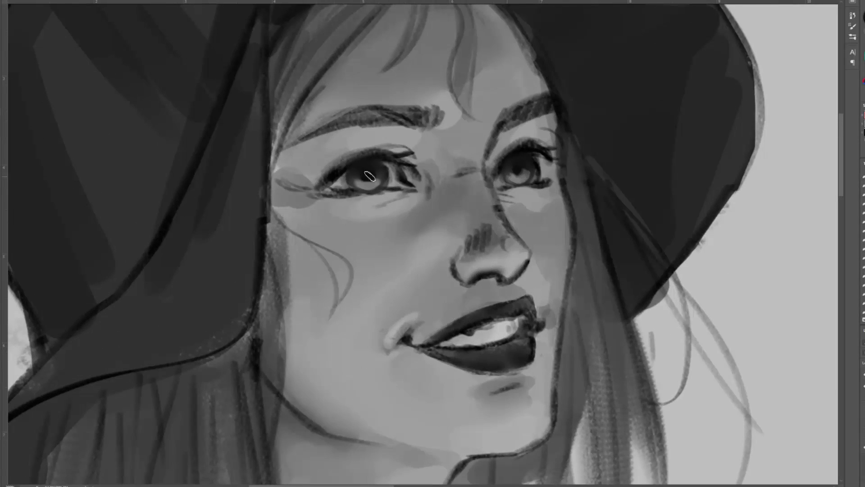
Dot a bright highlight onto each iris of the woman in the hat.
{"action": "left_click_drag", "start_coordinate": [357, 174], "coordinate": [361, 172]}
{"action": "left_click", "coordinate": [360, 173]}
{"action": "left_click", "coordinate": [511, 164]}
{"action": "left_click", "coordinate": [511, 166]}
Refine the lids and upper creases of the hat woman's eyes, and shade the bridge and tip of her nose.
{"action": "mouse_move", "coordinate": [388, 287]}
{"action": "left_mouse_down"}
{"action": "mouse_move", "coordinate": [378, 216]}
{"action": "mouse_move", "coordinate": [371, 219]}
{"action": "left_mouse_up"}
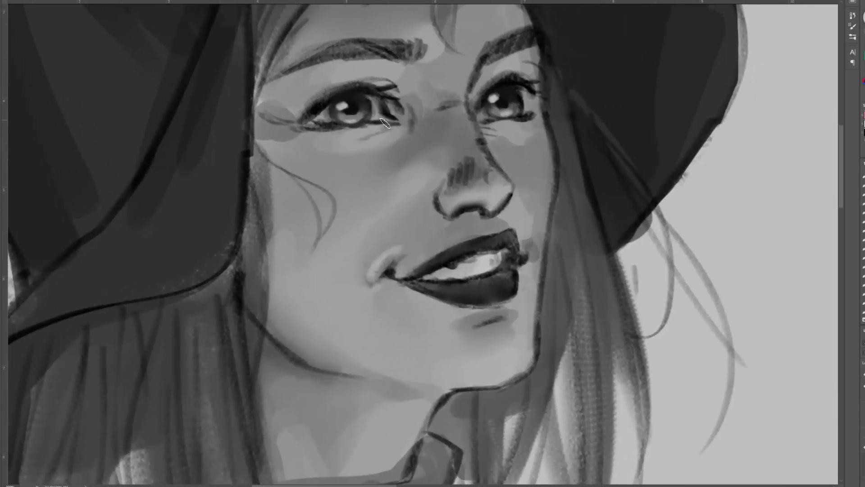
{"action": "left_click_drag", "start_coordinate": [527, 111], "coordinate": [531, 101]}
{"action": "left_click_drag", "start_coordinate": [319, 117], "coordinate": [322, 125]}
{"action": "left_click_drag", "start_coordinate": [392, 136], "coordinate": [378, 139]}
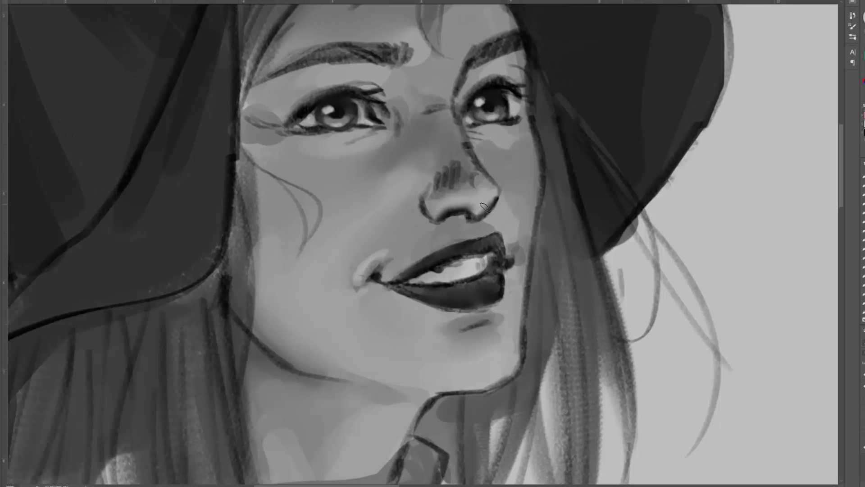
{"action": "mouse_move", "coordinate": [444, 205]}
{"action": "left_mouse_down"}
{"action": "mouse_move", "coordinate": [477, 209]}
{"action": "mouse_move", "coordinate": [487, 198]}
{"action": "mouse_move", "coordinate": [457, 135]}
{"action": "mouse_move", "coordinate": [455, 151]}
{"action": "left_mouse_up"}
{"action": "mouse_move", "coordinate": [460, 113]}
{"action": "left_mouse_down"}
{"action": "mouse_move", "coordinate": [483, 70]}
{"action": "mouse_move", "coordinate": [513, 73]}
{"action": "left_mouse_up"}
{"action": "mouse_move", "coordinate": [316, 94]}
{"action": "left_mouse_down"}
{"action": "mouse_move", "coordinate": [378, 86]}
{"action": "mouse_move", "coordinate": [354, 84]}
{"action": "left_mouse_up"}
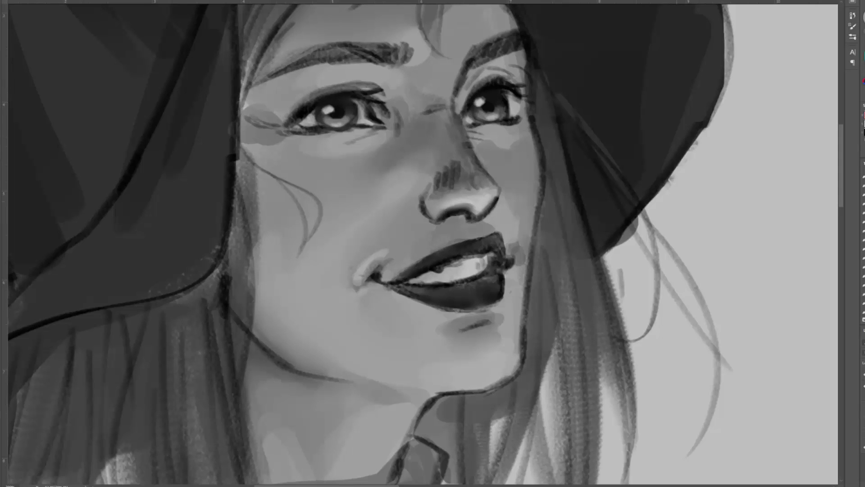
Model the hat woman's lips with a lighter band on the lower lip, and darken the corner of her mouth.
{"action": "left_click_drag", "start_coordinate": [527, 338], "coordinate": [545, 180]}
{"action": "mouse_move", "coordinate": [396, 290]}
{"action": "left_mouse_down"}
{"action": "mouse_move", "coordinate": [376, 283]}
{"action": "mouse_move", "coordinate": [403, 273]}
{"action": "left_mouse_up"}
{"action": "mouse_move", "coordinate": [467, 249]}
{"action": "left_mouse_down"}
{"action": "mouse_move", "coordinate": [493, 241]}
{"action": "mouse_move", "coordinate": [446, 253]}
{"action": "left_mouse_up"}
{"action": "mouse_move", "coordinate": [446, 253]}
{"action": "left_mouse_down"}
{"action": "mouse_move", "coordinate": [472, 242]}
{"action": "mouse_move", "coordinate": [504, 291]}
{"action": "mouse_move", "coordinate": [476, 306]}
{"action": "left_mouse_up"}
{"action": "left_click_drag", "start_coordinate": [424, 293], "coordinate": [492, 291]}
{"action": "left_click_drag", "start_coordinate": [486, 260], "coordinate": [473, 275]}
{"action": "left_click_drag", "start_coordinate": [535, 276], "coordinate": [562, 247]}
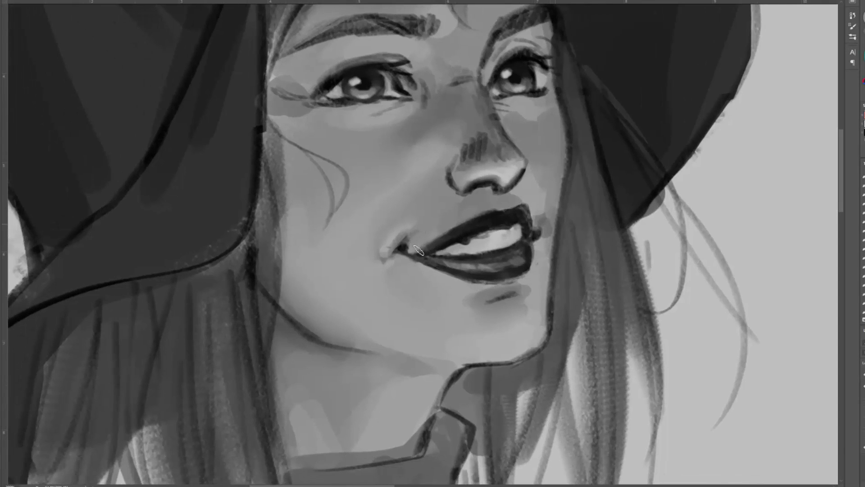
Look over both portraits together with the empty canvas area beside them.
{"action": "mouse_move", "coordinate": [494, 183]}
{"action": "left_mouse_down"}
{"action": "mouse_move", "coordinate": [428, 219]}
{"action": "mouse_move", "coordinate": [457, 217]}
{"action": "left_mouse_up"}
{"action": "key", "text": "ctrl+minus"}
{"action": "key", "text": "ctrl+minus"}
{"action": "key", "text": "ctrl+minus"}
{"action": "key", "text": "ctrl+plus"}
{"action": "left_click_drag", "start_coordinate": [368, 441], "coordinate": [306, 196]}
{"action": "left_click_drag", "start_coordinate": [350, 216], "coordinate": [351, 225]}
{"action": "left_click_drag", "start_coordinate": [446, 207], "coordinate": [393, 239]}
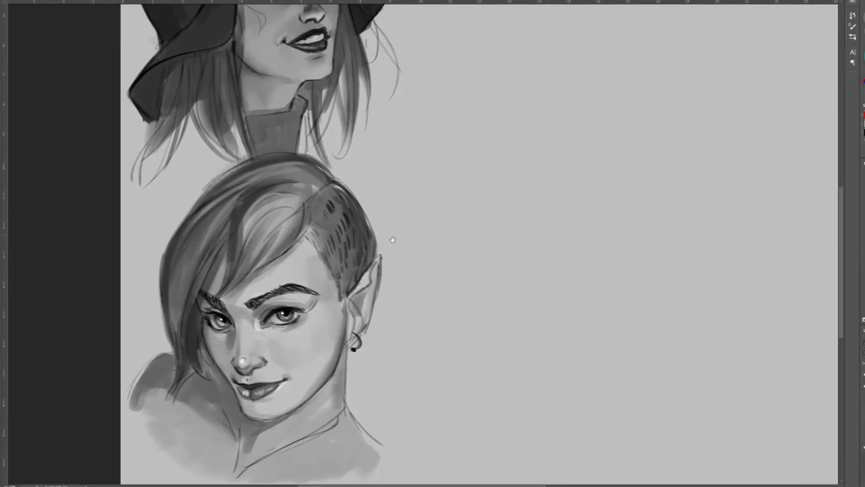
{"action": "scroll", "coordinate": [651, 148], "scroll_direction": "down", "scroll_amount": 4}
{"action": "left_click_drag", "start_coordinate": [652, 148], "coordinate": [460, 223]}
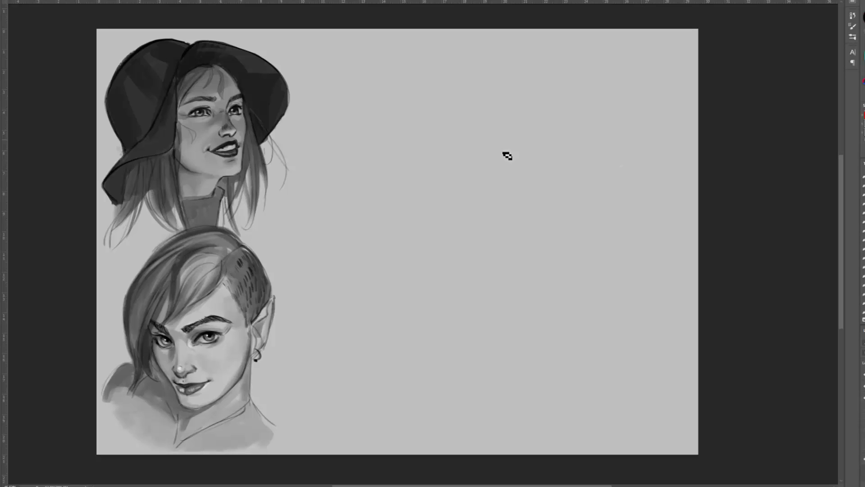
Rough in the oval of a third head in the empty area beside the hat portrait.
{"action": "left_click_drag", "start_coordinate": [507, 156], "coordinate": [505, 151]}
{"action": "mouse_move", "coordinate": [481, 84]}
{"action": "left_mouse_down"}
{"action": "mouse_move", "coordinate": [495, 175]}
{"action": "mouse_move", "coordinate": [477, 253]}
{"action": "left_mouse_up"}
{"action": "left_click_drag", "start_coordinate": [398, 118], "coordinate": [453, 258]}
{"action": "mouse_move", "coordinate": [489, 81]}
{"action": "left_mouse_down"}
{"action": "mouse_move", "coordinate": [399, 113]}
{"action": "mouse_move", "coordinate": [373, 175]}
{"action": "left_mouse_up"}
{"action": "left_click_drag", "start_coordinate": [396, 118], "coordinate": [419, 235]}
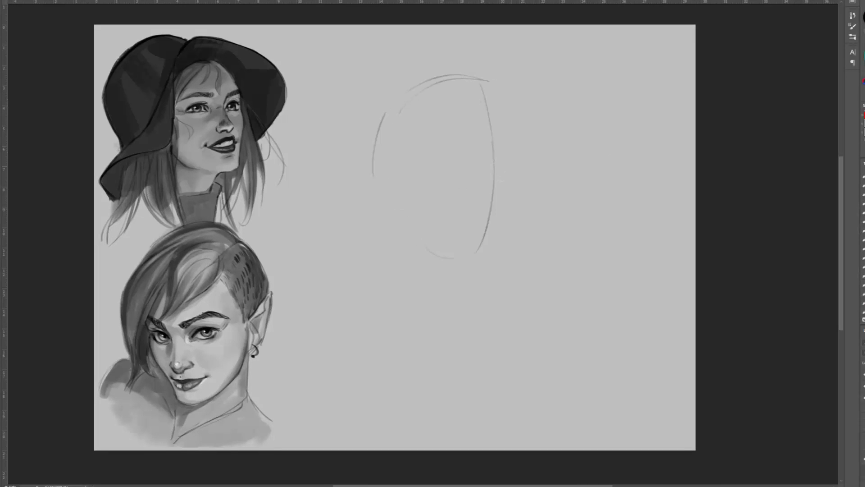
{"action": "left_click_drag", "start_coordinate": [377, 186], "coordinate": [394, 236]}
{"action": "left_click_drag", "start_coordinate": [390, 232], "coordinate": [464, 255]}
{"action": "left_click_drag", "start_coordinate": [494, 229], "coordinate": [480, 256]}
{"action": "left_click_drag", "start_coordinate": [484, 87], "coordinate": [492, 229]}
Sketch the flat-topped crown, the long hair falling behind the face and the short neck line.
{"action": "left_click_drag", "start_coordinate": [467, 64], "coordinate": [501, 131]}
{"action": "left_click_drag", "start_coordinate": [421, 73], "coordinate": [487, 86]}
{"action": "left_click_drag", "start_coordinate": [476, 135], "coordinate": [508, 161]}
{"action": "mouse_move", "coordinate": [360, 107]}
{"action": "left_mouse_down"}
{"action": "mouse_move", "coordinate": [522, 78]}
{"action": "mouse_move", "coordinate": [371, 230]}
{"action": "left_mouse_up"}
{"action": "left_click_drag", "start_coordinate": [368, 199], "coordinate": [357, 257]}
{"action": "left_click_drag", "start_coordinate": [417, 127], "coordinate": [399, 298]}
{"action": "left_click_drag", "start_coordinate": [417, 138], "coordinate": [427, 321]}
{"action": "left_click_drag", "start_coordinate": [360, 256], "coordinate": [328, 323]}
{"action": "left_click_drag", "start_coordinate": [476, 279], "coordinate": [466, 301]}
Draw the forehead line and brow guideline across the third face, and sketch its nose.
{"action": "left_click_drag", "start_coordinate": [428, 122], "coordinate": [518, 117]}
{"action": "left_click_drag", "start_coordinate": [524, 173], "coordinate": [439, 183]}
{"action": "left_click_drag", "start_coordinate": [448, 174], "coordinate": [514, 180]}
{"action": "left_click_drag", "start_coordinate": [478, 229], "coordinate": [528, 220]}
{"action": "left_click_drag", "start_coordinate": [513, 179], "coordinate": [519, 217]}
{"action": "left_click_drag", "start_coordinate": [520, 217], "coordinate": [496, 222]}
{"action": "left_click_drag", "start_coordinate": [495, 213], "coordinate": [496, 224]}
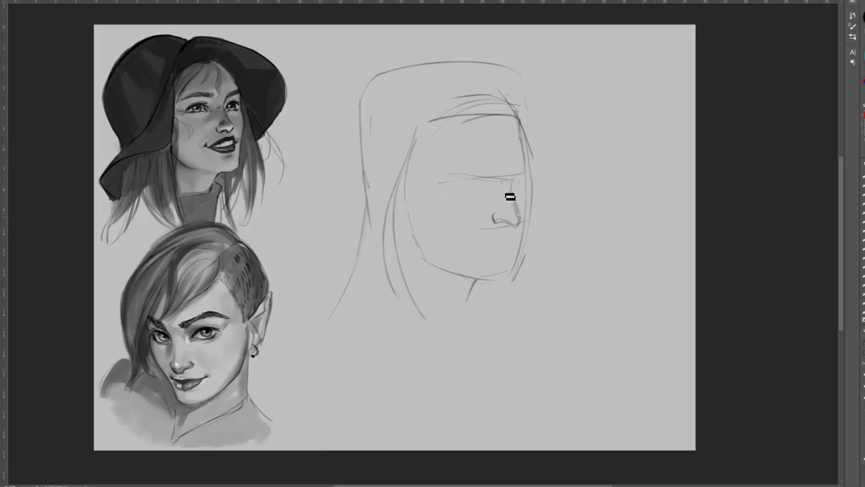
Sketch both eyebrows along the brow guideline of the third face.
{"action": "mouse_move", "coordinate": [514, 175]}
{"action": "left_mouse_down"}
{"action": "mouse_move", "coordinate": [527, 162]}
{"action": "mouse_move", "coordinate": [442, 185]}
{"action": "mouse_move", "coordinate": [487, 170]}
{"action": "left_mouse_up"}
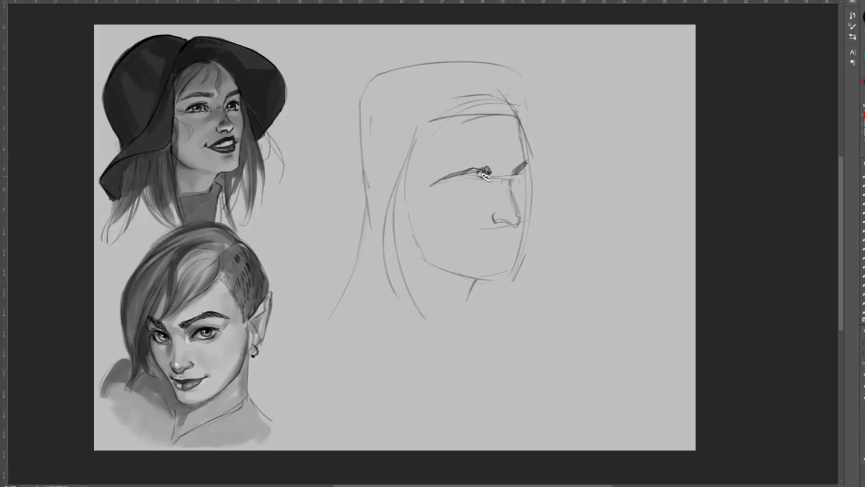
{"action": "left_click_drag", "start_coordinate": [431, 185], "coordinate": [444, 179]}
{"action": "left_click_drag", "start_coordinate": [458, 169], "coordinate": [482, 170]}
{"action": "mouse_move", "coordinate": [482, 173]}
{"action": "left_mouse_down"}
{"action": "mouse_move", "coordinate": [495, 181]}
{"action": "mouse_move", "coordinate": [445, 178]}
{"action": "left_mouse_up"}
Strengthen the nose bridge of the third face and sketch its eyes and mouth.
{"action": "mouse_move", "coordinate": [514, 174]}
{"action": "left_mouse_down"}
{"action": "mouse_move", "coordinate": [534, 159]}
{"action": "mouse_move", "coordinate": [512, 184]}
{"action": "mouse_move", "coordinate": [500, 220]}
{"action": "left_mouse_up"}
{"action": "mouse_move", "coordinate": [449, 187]}
{"action": "left_mouse_down"}
{"action": "mouse_move", "coordinate": [484, 193]}
{"action": "mouse_move", "coordinate": [538, 174]}
{"action": "mouse_move", "coordinate": [534, 182]}
{"action": "left_mouse_up"}
{"action": "mouse_move", "coordinate": [498, 221]}
{"action": "left_mouse_down"}
{"action": "mouse_move", "coordinate": [521, 225]}
{"action": "mouse_move", "coordinate": [490, 250]}
{"action": "left_mouse_up"}
{"action": "left_click_drag", "start_coordinate": [458, 195], "coordinate": [530, 182]}
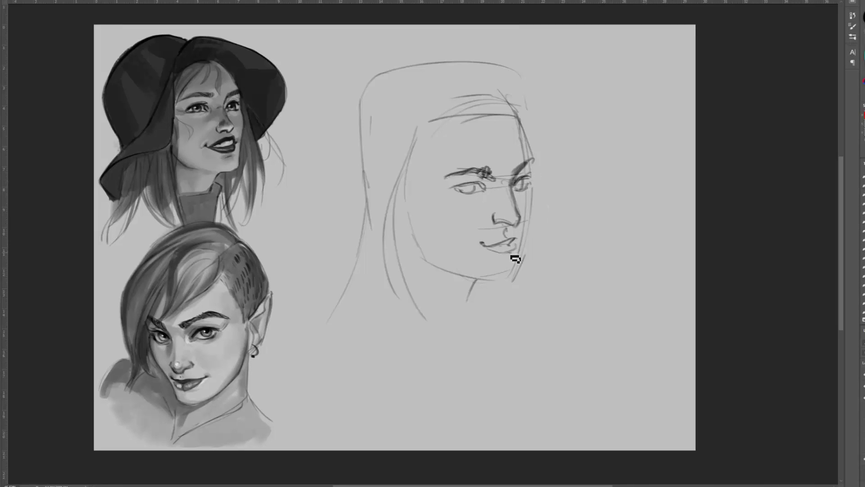
Erase the flat-topped crown, the long hair lines and the old face outline around the third face.
{"action": "left_click_drag", "start_coordinate": [457, 169], "coordinate": [449, 189]}
{"action": "key", "text": "e"}
{"action": "left_click_drag", "start_coordinate": [518, 101], "coordinate": [433, 67]}
{"action": "left_click_drag", "start_coordinate": [368, 171], "coordinate": [399, 293]}
{"action": "left_click_drag", "start_coordinate": [529, 203], "coordinate": [423, 252]}
Sketch a pointed ear with its inner folds on the near side of the third face and start the near jaw line.
{"action": "key", "text": "b"}
{"action": "mouse_move", "coordinate": [436, 183]}
{"action": "left_mouse_down"}
{"action": "mouse_move", "coordinate": [448, 190]}
{"action": "mouse_move", "coordinate": [413, 204]}
{"action": "mouse_move", "coordinate": [368, 180]}
{"action": "mouse_move", "coordinate": [387, 219]}
{"action": "left_mouse_up"}
{"action": "left_click_drag", "start_coordinate": [390, 220], "coordinate": [407, 220]}
{"action": "left_click_drag", "start_coordinate": [376, 182], "coordinate": [391, 214]}
{"action": "left_click_drag", "start_coordinate": [376, 182], "coordinate": [469, 277]}
Redraw the third face's far cheek contour and the chin line beneath the mouth.
{"action": "left_click_drag", "start_coordinate": [530, 192], "coordinate": [536, 229]}
{"action": "key", "text": "ctrl+z"}
{"action": "mouse_move", "coordinate": [533, 185]}
{"action": "left_mouse_down"}
{"action": "mouse_move", "coordinate": [537, 208]}
{"action": "mouse_move", "coordinate": [516, 274]}
{"action": "left_mouse_up"}
{"action": "key", "text": "ctrl+z"}
{"action": "left_click_drag", "start_coordinate": [459, 275], "coordinate": [504, 280]}
{"action": "mouse_move", "coordinate": [469, 279]}
{"action": "left_mouse_down"}
{"action": "mouse_move", "coordinate": [504, 253]}
{"action": "mouse_move", "coordinate": [551, 246]}
{"action": "mouse_move", "coordinate": [539, 254]}
{"action": "left_mouse_up"}
{"action": "key", "text": "ctrl+z"}
{"action": "key", "text": "e"}
{"action": "key", "text": "b"}
{"action": "left_click_drag", "start_coordinate": [536, 255], "coordinate": [491, 249]}
Clean up the near cheek, then sketch the side of the face below the ear and a cheekbone line.
{"action": "key", "text": "e"}
{"action": "left_click_drag", "start_coordinate": [456, 213], "coordinate": [478, 242]}
{"action": "key", "text": "b"}
{"action": "left_click_drag", "start_coordinate": [447, 185], "coordinate": [462, 223]}
{"action": "left_click_drag", "start_coordinate": [464, 170], "coordinate": [492, 203]}
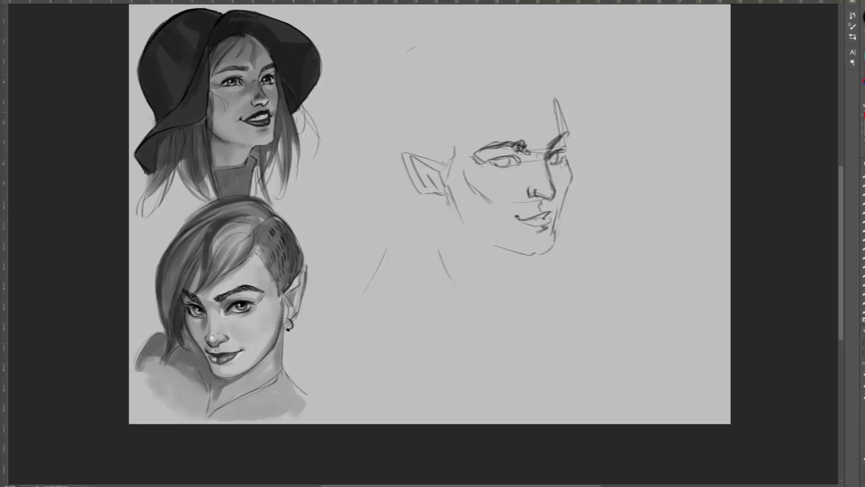
Sketch the top edge of the forehead and redraw the chin of the third face as a smoother curve.
{"action": "left_click_drag", "start_coordinate": [556, 96], "coordinate": [519, 91]}
{"action": "key", "text": "e"}
{"action": "left_click_drag", "start_coordinate": [553, 243], "coordinate": [518, 255]}
{"action": "key", "text": "b"}
{"action": "mouse_move", "coordinate": [555, 228]}
{"action": "left_mouse_down"}
{"action": "mouse_move", "coordinate": [521, 250]}
{"action": "mouse_move", "coordinate": [540, 253]}
{"action": "mouse_move", "coordinate": [518, 256]}
{"action": "left_mouse_up"}
{"action": "key", "text": "ctrl+z"}
{"action": "key", "text": "e"}
{"action": "key", "text": "b"}
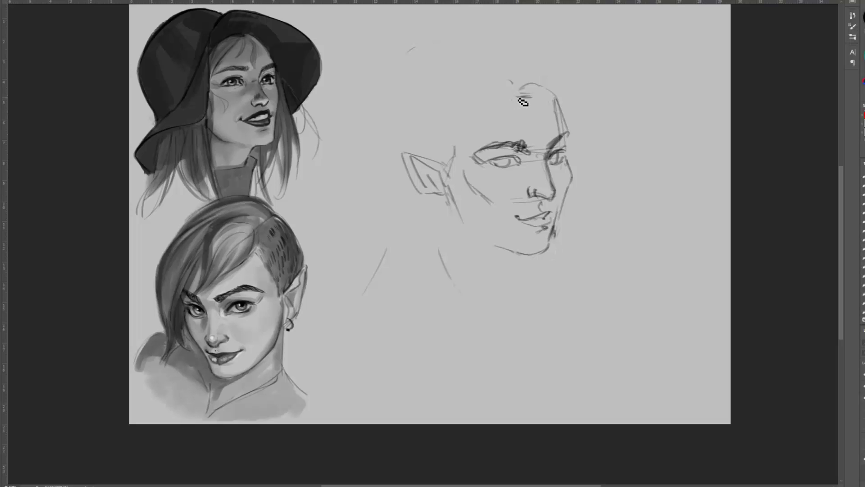
Sketch wavy locks sweeping back from the center of the hairline and over the pointed ear.
{"action": "left_click_drag", "start_coordinate": [511, 100], "coordinate": [473, 59]}
{"action": "mouse_move", "coordinate": [460, 61]}
{"action": "left_mouse_down"}
{"action": "mouse_move", "coordinate": [526, 93]}
{"action": "mouse_move", "coordinate": [481, 145]}
{"action": "left_mouse_up"}
{"action": "mouse_move", "coordinate": [493, 100]}
{"action": "left_mouse_down"}
{"action": "mouse_move", "coordinate": [438, 152]}
{"action": "mouse_move", "coordinate": [416, 135]}
{"action": "left_mouse_up"}
{"action": "left_click_drag", "start_coordinate": [442, 142], "coordinate": [386, 143]}
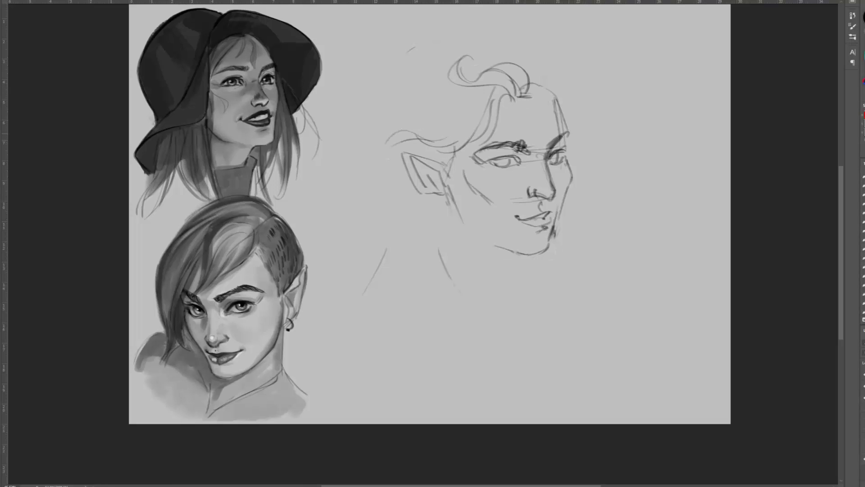
Add curved strands along the near temple and parted locks falling over the far side of the forehead.
{"action": "left_click_drag", "start_coordinate": [492, 87], "coordinate": [451, 136]}
{"action": "left_click_drag", "start_coordinate": [467, 83], "coordinate": [435, 143]}
{"action": "left_click_drag", "start_coordinate": [483, 114], "coordinate": [477, 121]}
{"action": "left_click_drag", "start_coordinate": [522, 93], "coordinate": [560, 105]}
{"action": "mouse_move", "coordinate": [517, 92]}
{"action": "left_mouse_down"}
{"action": "mouse_move", "coordinate": [568, 81]}
{"action": "mouse_move", "coordinate": [568, 135]}
{"action": "left_mouse_up"}
{"action": "mouse_move", "coordinate": [573, 80]}
{"action": "left_mouse_down"}
{"action": "mouse_move", "coordinate": [581, 157]}
{"action": "mouse_move", "coordinate": [554, 233]}
{"action": "left_mouse_up"}
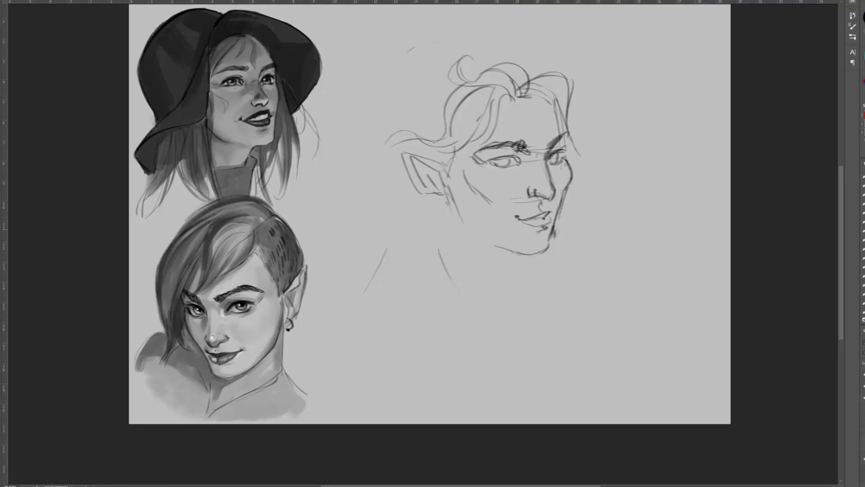
Erase the rough edge of the far cheek and redraw its contour from the eye toward the mouth.
{"action": "key", "text": "e"}
{"action": "mouse_move", "coordinate": [573, 201]}
{"action": "left_mouse_down"}
{"action": "mouse_move", "coordinate": [561, 221]}
{"action": "mouse_move", "coordinate": [557, 206]}
{"action": "mouse_move", "coordinate": [551, 240]}
{"action": "mouse_move", "coordinate": [562, 217]}
{"action": "left_mouse_up"}
{"action": "key", "text": "b"}
{"action": "key", "text": "e"}
{"action": "key", "text": "b"}
{"action": "left_click_drag", "start_coordinate": [566, 157], "coordinate": [556, 221]}
{"action": "left_click_drag", "start_coordinate": [566, 138], "coordinate": [566, 152]}
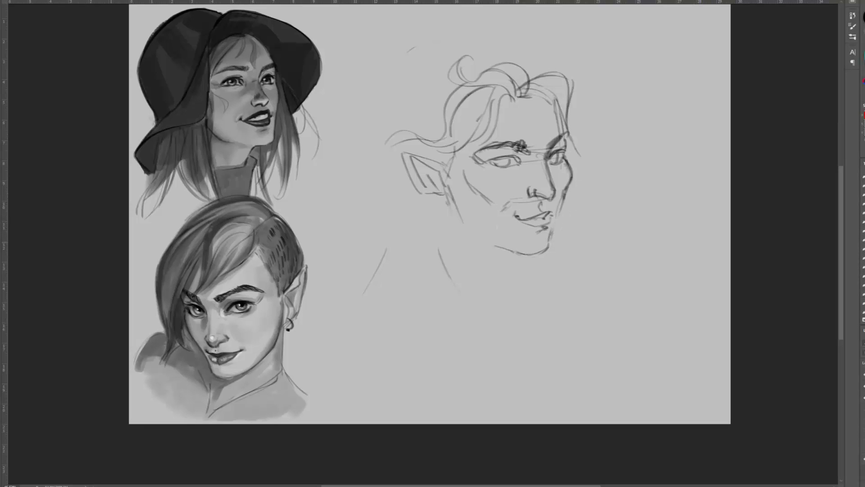
Nudge the near eye and ear area slightly toward the face, then sketch the neck line and locks falling below the ear.
{"action": "key", "text": "l"}
{"action": "left_click_drag", "start_coordinate": [499, 155], "coordinate": [450, 140]}
{"action": "key", "text": "ctrl+d"}
{"action": "left_click_drag", "start_coordinate": [455, 181], "coordinate": [460, 182]}
{"action": "left_click_drag", "start_coordinate": [506, 252], "coordinate": [509, 287]}
{"action": "left_click_drag", "start_coordinate": [452, 199], "coordinate": [480, 291]}
{"action": "left_click_drag", "start_coordinate": [455, 234], "coordinate": [456, 271]}
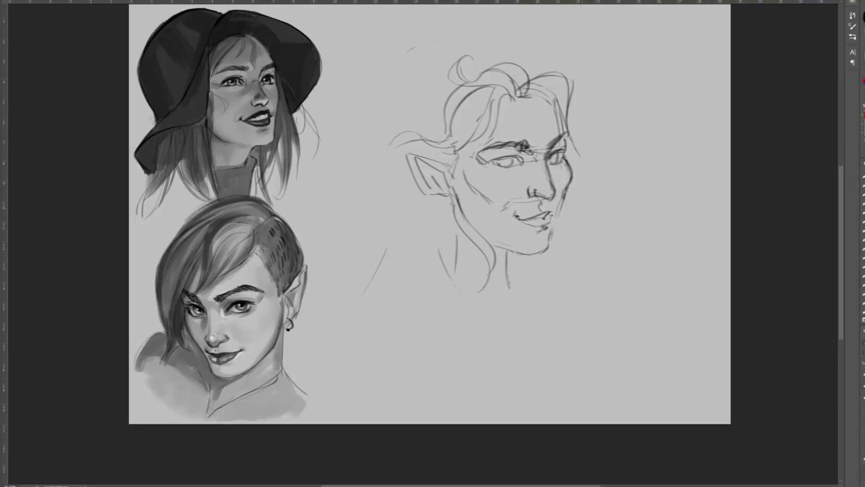
Rework the far cheek contour of the third face from the eye down to the mouth.
{"action": "left_click_drag", "start_coordinate": [566, 159], "coordinate": [564, 191]}
{"action": "left_click_drag", "start_coordinate": [566, 184], "coordinate": [553, 232]}
{"action": "left_click_drag", "start_coordinate": [563, 200], "coordinate": [553, 236]}
Redraw the third face's lips with a fuller shape and rework the tip and nostril of the nose.
{"action": "left_click_drag", "start_coordinate": [517, 214], "coordinate": [550, 219]}
{"action": "mouse_move", "coordinate": [540, 216]}
{"action": "left_mouse_down"}
{"action": "mouse_move", "coordinate": [550, 212]}
{"action": "mouse_move", "coordinate": [525, 223]}
{"action": "mouse_move", "coordinate": [545, 217]}
{"action": "left_mouse_up"}
{"action": "mouse_move", "coordinate": [515, 219]}
{"action": "left_mouse_down"}
{"action": "mouse_move", "coordinate": [562, 198]}
{"action": "mouse_move", "coordinate": [558, 190]}
{"action": "mouse_move", "coordinate": [553, 199]}
{"action": "mouse_move", "coordinate": [530, 195]}
{"action": "left_mouse_up"}
{"action": "key", "text": "b"}
{"action": "key", "text": "ctrl+z"}
{"action": "key", "text": "ctrl+z"}
{"action": "mouse_move", "coordinate": [532, 188]}
{"action": "left_mouse_down"}
{"action": "mouse_move", "coordinate": [537, 197]}
{"action": "mouse_move", "coordinate": [518, 220]}
{"action": "left_mouse_up"}
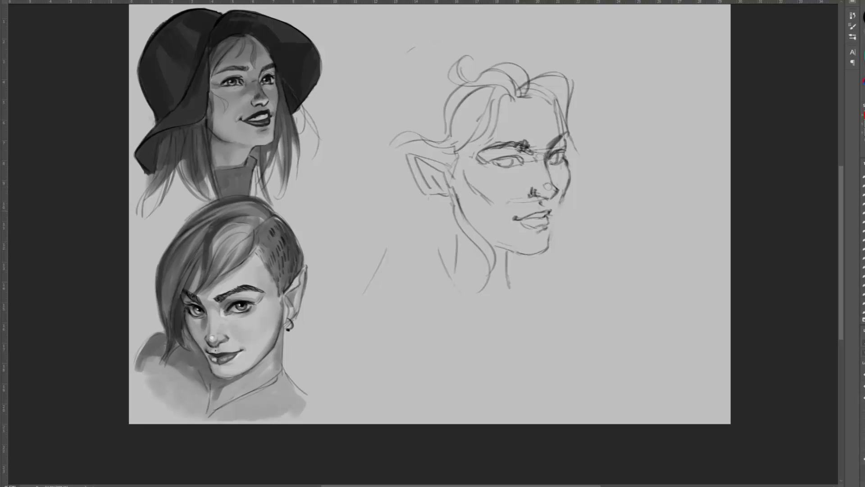
Define the far contour from cheek to chin and erase the cheekbone line on the near cheek.
{"action": "left_click_drag", "start_coordinate": [563, 193], "coordinate": [546, 249]}
{"action": "key", "text": "ctrl+z"}
{"action": "key", "text": "e"}
{"action": "left_click_drag", "start_coordinate": [474, 193], "coordinate": [491, 203]}
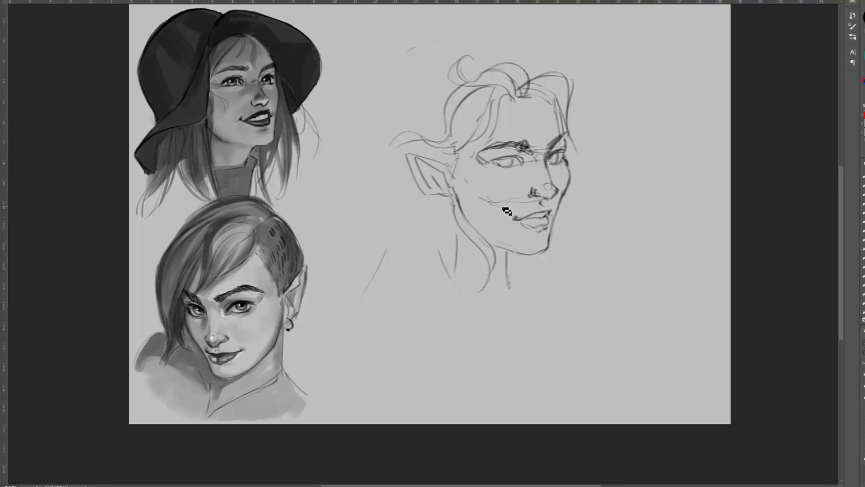
Sketch the outer hair volume over the crown, the far-side locks and flicked strands behind the ear.
{"action": "mouse_move", "coordinate": [521, 72]}
{"action": "left_mouse_down"}
{"action": "mouse_move", "coordinate": [587, 82]}
{"action": "mouse_move", "coordinate": [590, 161]}
{"action": "left_mouse_up"}
{"action": "left_click_drag", "start_coordinate": [581, 96], "coordinate": [595, 154]}
{"action": "left_click_drag", "start_coordinate": [595, 155], "coordinate": [585, 173]}
{"action": "left_click_drag", "start_coordinate": [464, 62], "coordinate": [417, 113]}
{"action": "left_click_drag", "start_coordinate": [459, 46], "coordinate": [407, 135]}
{"action": "left_click_drag", "start_coordinate": [437, 67], "coordinate": [488, 62]}
{"action": "left_click_drag", "start_coordinate": [482, 55], "coordinate": [530, 51]}
{"action": "left_click_drag", "start_coordinate": [408, 165], "coordinate": [361, 207]}
{"action": "left_click_drag", "start_coordinate": [415, 173], "coordinate": [388, 257]}
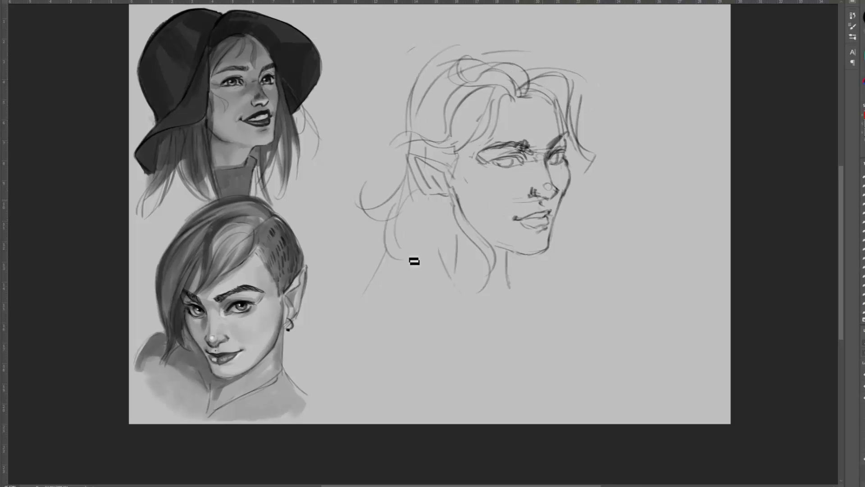
Sketch the near shoulder and long hair strands falling behind it and on the far side of the neck.
{"action": "mouse_move", "coordinate": [457, 281]}
{"action": "left_mouse_down"}
{"action": "mouse_move", "coordinate": [426, 342]}
{"action": "mouse_move", "coordinate": [488, 295]}
{"action": "mouse_move", "coordinate": [403, 349]}
{"action": "left_mouse_up"}
{"action": "left_click_drag", "start_coordinate": [413, 237], "coordinate": [397, 322]}
{"action": "left_click_drag", "start_coordinate": [389, 281], "coordinate": [380, 338]}
{"action": "left_click_drag", "start_coordinate": [442, 171], "coordinate": [457, 270]}
{"action": "left_click_drag", "start_coordinate": [423, 183], "coordinate": [432, 274]}
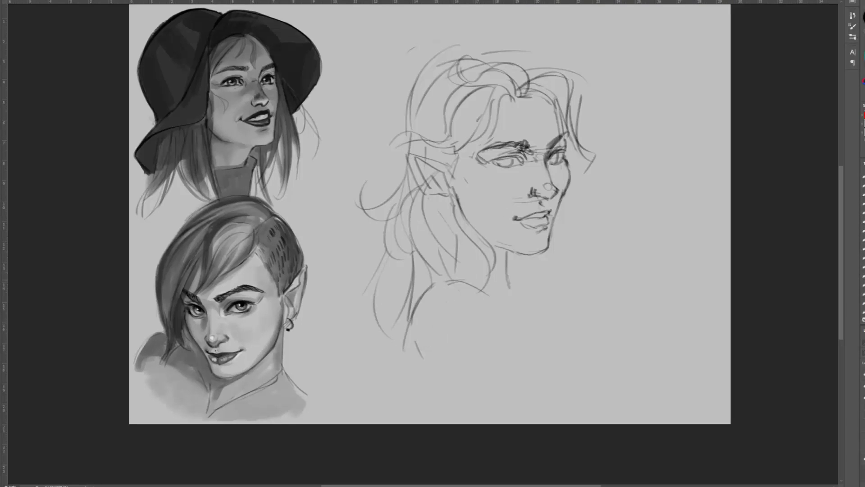
{"action": "left_click_drag", "start_coordinate": [563, 223], "coordinate": [541, 351]}
{"action": "left_click_drag", "start_coordinate": [552, 240], "coordinate": [548, 330]}
{"action": "left_click_drag", "start_coordinate": [527, 287], "coordinate": [528, 298]}
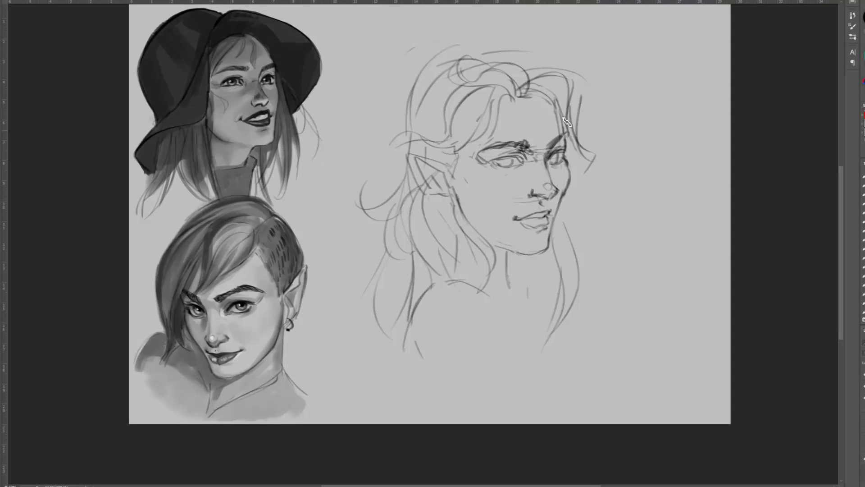
Strengthen the hair outline over the crown and the outline of the pointed ear.
{"action": "left_click_drag", "start_coordinate": [514, 89], "coordinate": [541, 84]}
{"action": "mouse_move", "coordinate": [490, 59]}
{"action": "left_mouse_down"}
{"action": "mouse_move", "coordinate": [541, 62]}
{"action": "mouse_move", "coordinate": [523, 76]}
{"action": "left_mouse_up"}
{"action": "mouse_move", "coordinate": [455, 53]}
{"action": "left_mouse_down"}
{"action": "mouse_move", "coordinate": [484, 55]}
{"action": "mouse_move", "coordinate": [432, 61]}
{"action": "left_mouse_up"}
{"action": "mouse_move", "coordinate": [455, 53]}
{"action": "left_mouse_down"}
{"action": "mouse_move", "coordinate": [472, 49]}
{"action": "mouse_move", "coordinate": [412, 153]}
{"action": "left_mouse_up"}
{"action": "mouse_move", "coordinate": [412, 154]}
{"action": "left_mouse_down"}
{"action": "mouse_move", "coordinate": [454, 170]}
{"action": "mouse_move", "coordinate": [427, 193]}
{"action": "left_mouse_up"}
{"action": "left_click_drag", "start_coordinate": [427, 194], "coordinate": [452, 195]}
Add more locks between the ear and neck and darken the curved line of the near shoulder.
{"action": "left_click_drag", "start_coordinate": [444, 173], "coordinate": [506, 273]}
{"action": "left_click_drag", "start_coordinate": [462, 234], "coordinate": [460, 272]}
{"action": "left_click_drag", "start_coordinate": [441, 210], "coordinate": [447, 274]}
{"action": "left_click_drag", "start_coordinate": [438, 286], "coordinate": [514, 329]}
{"action": "left_click_drag", "start_coordinate": [487, 289], "coordinate": [510, 340]}
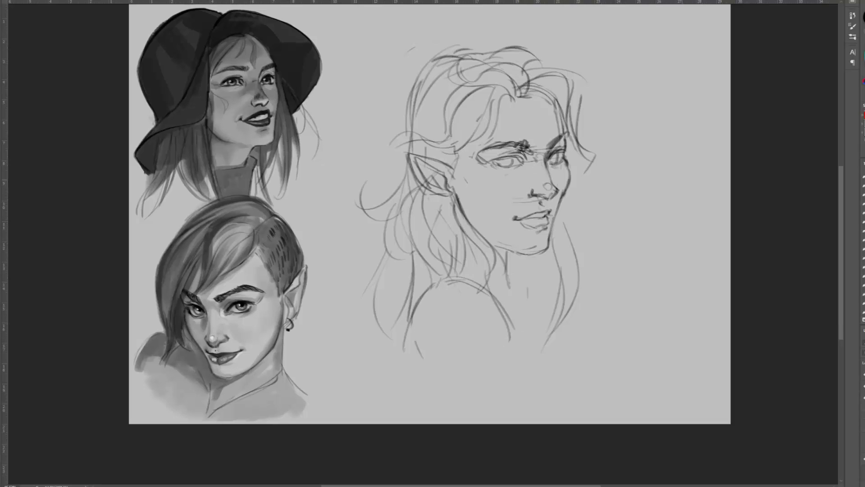
{"action": "key", "text": "ctrl+t"}
{"action": "right_click", "coordinate": [477, 334]}
{"action": "left_click", "coordinate": [550, 300]}
{"action": "key", "text": "Escape"}
Darken the eyes and the far hairline, touch up the mouth, and strengthen the lower jaw line.
{"action": "mouse_move", "coordinate": [495, 161]}
{"action": "left_mouse_down"}
{"action": "mouse_move", "coordinate": [568, 151]}
{"action": "mouse_move", "coordinate": [520, 158]}
{"action": "left_mouse_up"}
{"action": "left_click_drag", "start_coordinate": [533, 94], "coordinate": [567, 130]}
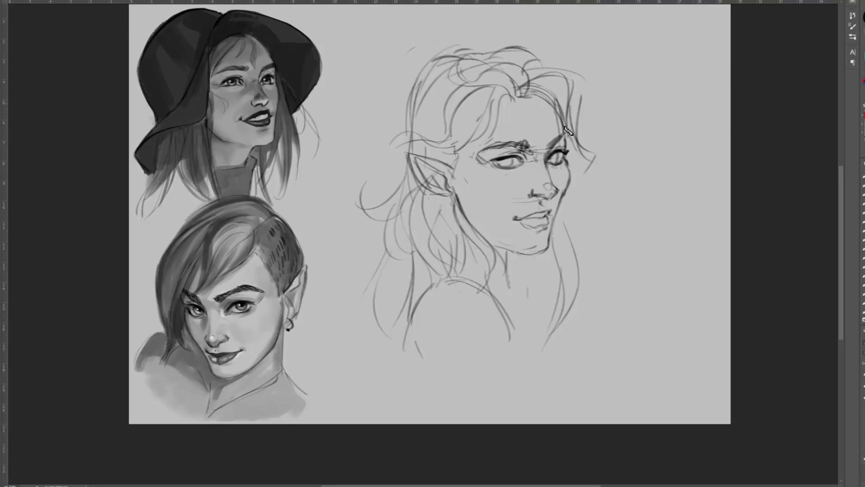
{"action": "left_click_drag", "start_coordinate": [555, 210], "coordinate": [558, 206]}
{"action": "left_click_drag", "start_coordinate": [542, 235], "coordinate": [542, 232]}
{"action": "key", "text": "ctrl+d"}
{"action": "key", "text": "b"}
{"action": "left_click_drag", "start_coordinate": [481, 233], "coordinate": [527, 252]}
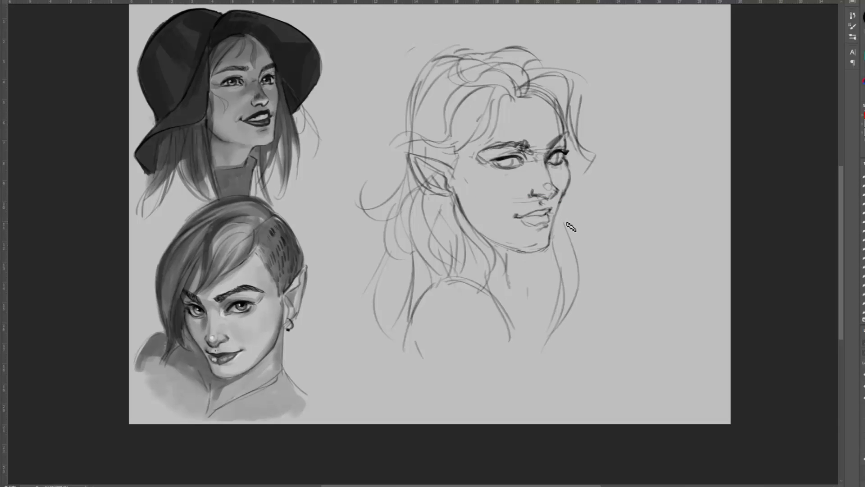
Lower the opacity of the third head's sketch layer to 40%.
{"action": "key", "text": "ctrl+plus"}
{"action": "key", "text": "ctrl+plus"}
{"action": "mouse_move", "coordinate": [573, 225]}
{"action": "left_mouse_down"}
{"action": "mouse_move", "coordinate": [530, 251]}
{"action": "mouse_move", "coordinate": [503, 285]}
{"action": "left_mouse_up"}
{"action": "key", "text": "4"}
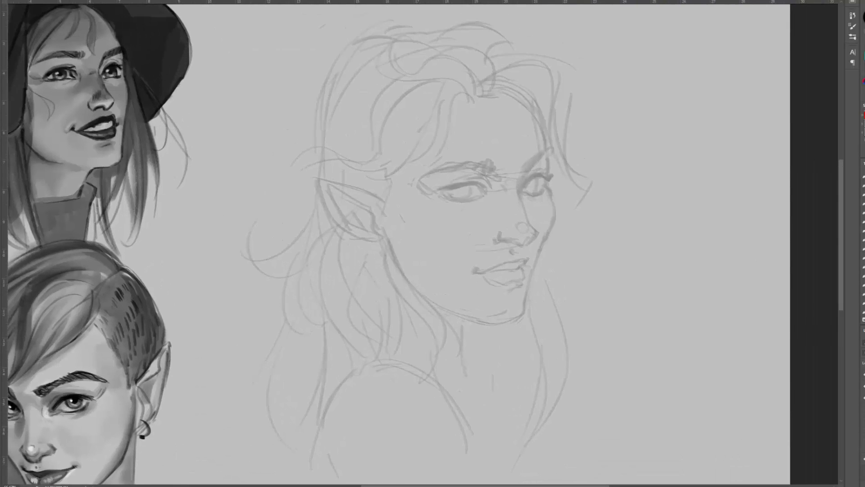
Draw clean dark lines for the upper lids, eye outlines and irises over the faded sketch.
{"action": "scroll", "coordinate": [449, 231], "scroll_direction": "up", "scroll_amount": 2}
{"action": "mouse_move", "coordinate": [551, 162]}
{"action": "left_mouse_down"}
{"action": "mouse_move", "coordinate": [596, 148]}
{"action": "mouse_move", "coordinate": [558, 172]}
{"action": "mouse_move", "coordinate": [586, 168]}
{"action": "left_mouse_up"}
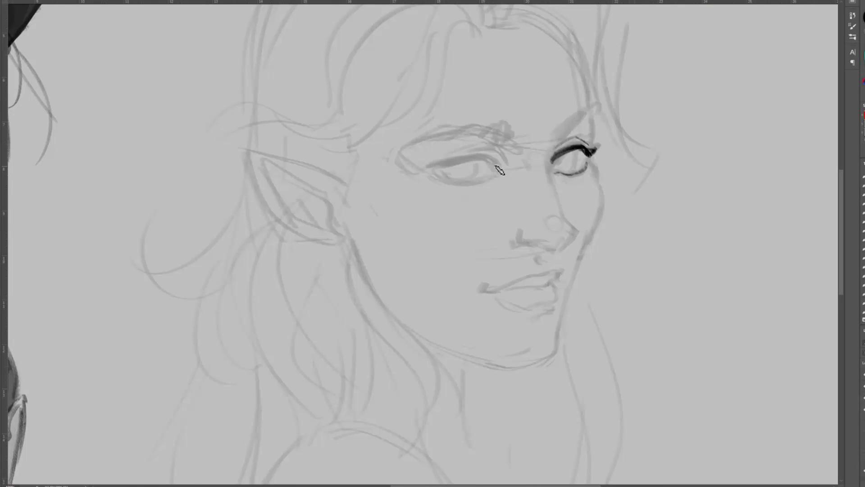
{"action": "mouse_move", "coordinate": [496, 167]}
{"action": "left_mouse_down"}
{"action": "mouse_move", "coordinate": [430, 169]}
{"action": "mouse_move", "coordinate": [453, 160]}
{"action": "mouse_move", "coordinate": [493, 168]}
{"action": "mouse_move", "coordinate": [431, 171]}
{"action": "left_mouse_up"}
Draw the clean nose line from the bridge down around the tip and nostril.
{"action": "mouse_move", "coordinate": [549, 163]}
{"action": "left_mouse_down"}
{"action": "mouse_move", "coordinate": [573, 229]}
{"action": "mouse_move", "coordinate": [532, 245]}
{"action": "mouse_move", "coordinate": [546, 248]}
{"action": "mouse_move", "coordinate": [528, 248]}
{"action": "mouse_move", "coordinate": [516, 240]}
{"action": "mouse_move", "coordinate": [522, 246]}
{"action": "mouse_move", "coordinate": [519, 223]}
{"action": "left_mouse_up"}
{"action": "key", "text": "e"}
{"action": "left_click_drag", "start_coordinate": [518, 226], "coordinate": [538, 248]}
{"action": "left_click_drag", "start_coordinate": [576, 228], "coordinate": [555, 253]}
{"action": "left_click_drag", "start_coordinate": [522, 226], "coordinate": [537, 228]}
Line the philtrum, the lips with a dark near mouth corner, and the crease below the lower lip.
{"action": "left_click_drag", "start_coordinate": [543, 255], "coordinate": [546, 287]}
{"action": "mouse_move", "coordinate": [545, 288]}
{"action": "left_mouse_down"}
{"action": "mouse_move", "coordinate": [482, 288]}
{"action": "mouse_move", "coordinate": [499, 291]}
{"action": "left_mouse_up"}
{"action": "left_click_drag", "start_coordinate": [494, 289], "coordinate": [560, 271]}
{"action": "mouse_move", "coordinate": [555, 281]}
{"action": "left_mouse_down"}
{"action": "mouse_move", "coordinate": [542, 304]}
{"action": "mouse_move", "coordinate": [555, 301]}
{"action": "left_mouse_up"}
{"action": "left_click_drag", "start_coordinate": [550, 313], "coordinate": [520, 323]}
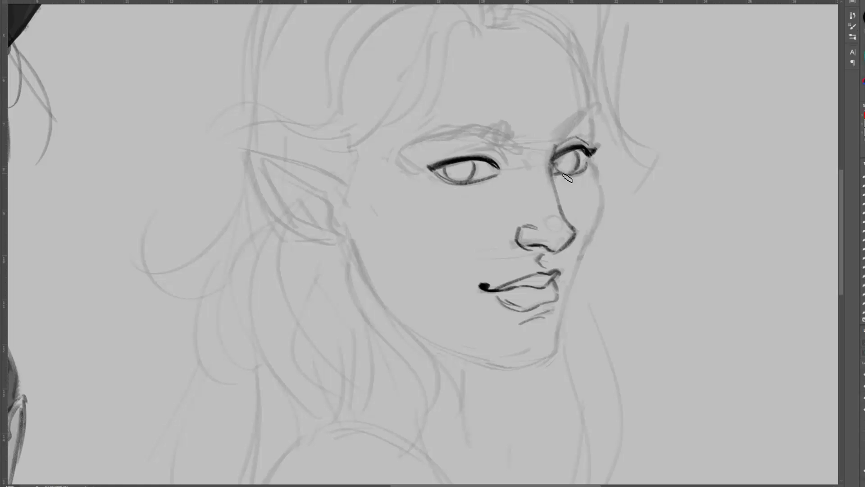
Add the near eye's upper lid crease, touch up the far eye, and shift the near eye slightly.
{"action": "left_click_drag", "start_coordinate": [504, 156], "coordinate": [439, 163]}
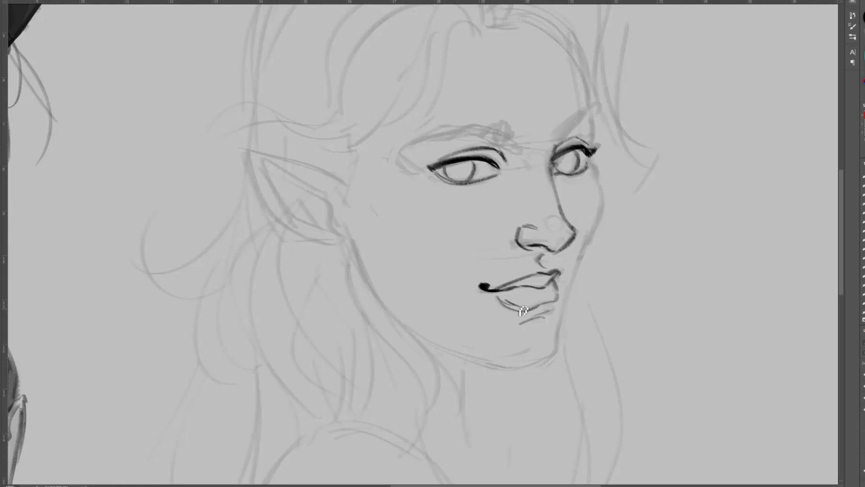
{"action": "mouse_move", "coordinate": [551, 170]}
{"action": "left_mouse_down"}
{"action": "mouse_move", "coordinate": [596, 150]}
{"action": "mouse_move", "coordinate": [582, 152]}
{"action": "left_mouse_up"}
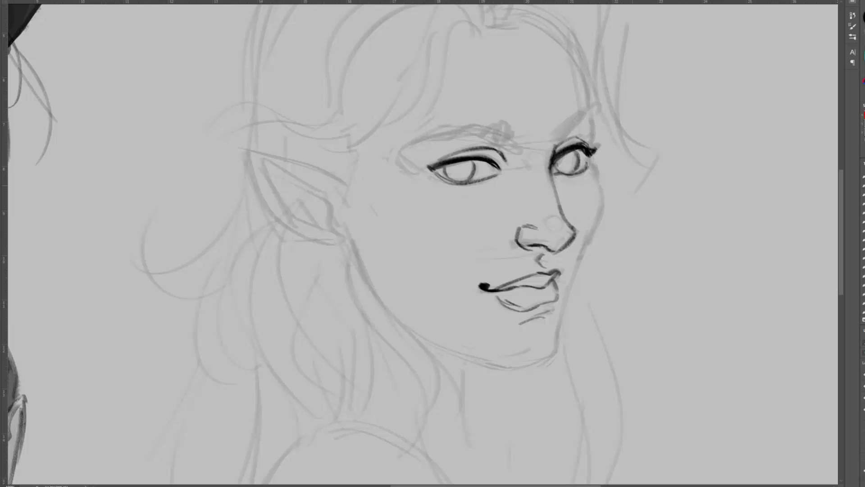
{"action": "left_click_drag", "start_coordinate": [425, 164], "coordinate": [422, 159]}
{"action": "key", "text": "ctrl+t"}
{"action": "left_click_drag", "start_coordinate": [477, 172], "coordinate": [475, 169]}
{"action": "key", "text": "Return"}
{"action": "key", "text": "ctrl+d"}
{"action": "key", "text": "b"}
Fill in both eyebrows with dense dark strokes and mark the brow-bone curve beyond the near eye.
{"action": "mouse_move", "coordinate": [523, 132]}
{"action": "left_mouse_down"}
{"action": "mouse_move", "coordinate": [509, 143]}
{"action": "mouse_move", "coordinate": [410, 145]}
{"action": "mouse_move", "coordinate": [460, 131]}
{"action": "mouse_move", "coordinate": [408, 145]}
{"action": "left_mouse_up"}
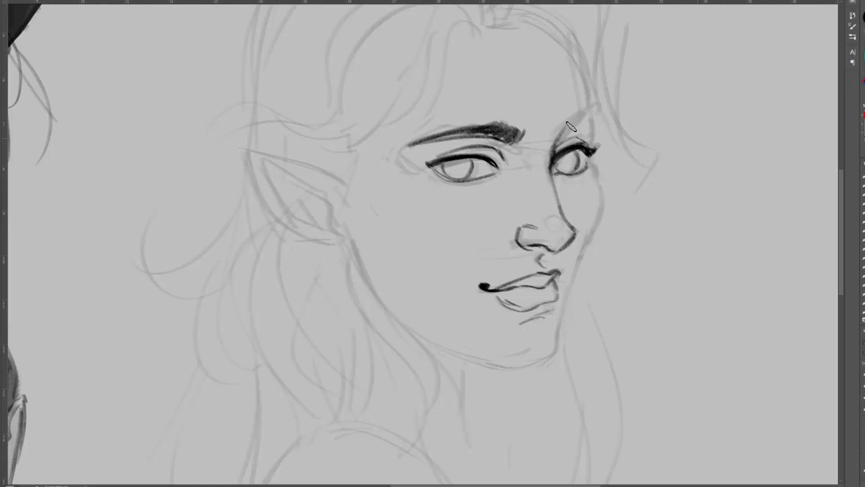
{"action": "mouse_move", "coordinate": [571, 126]}
{"action": "left_mouse_down"}
{"action": "mouse_move", "coordinate": [594, 104]}
{"action": "mouse_move", "coordinate": [592, 121]}
{"action": "left_mouse_up"}
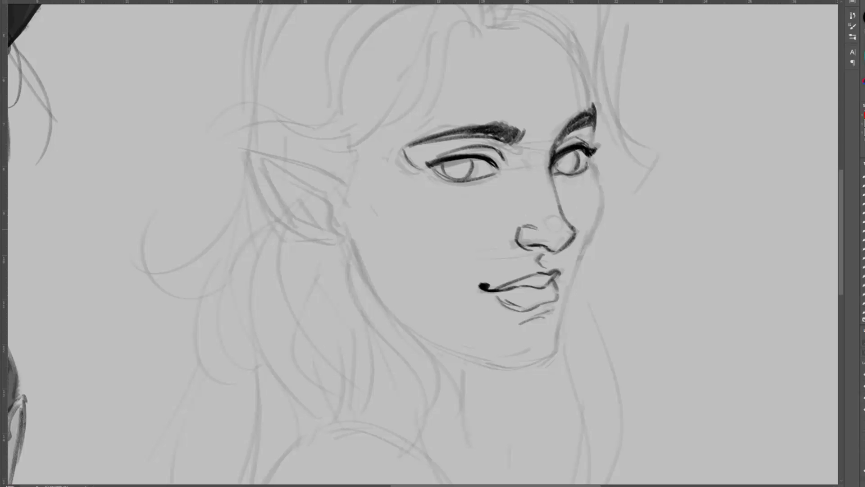
{"action": "left_click_drag", "start_coordinate": [479, 248], "coordinate": [460, 242]}
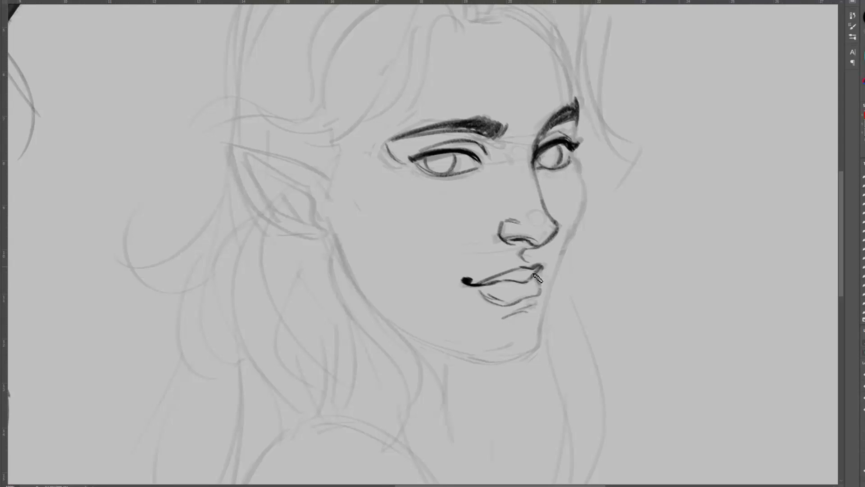
Strengthen the upper lip line and draw the clean far contour from the eye down to the chin.
{"action": "left_click_drag", "start_coordinate": [539, 265], "coordinate": [477, 282]}
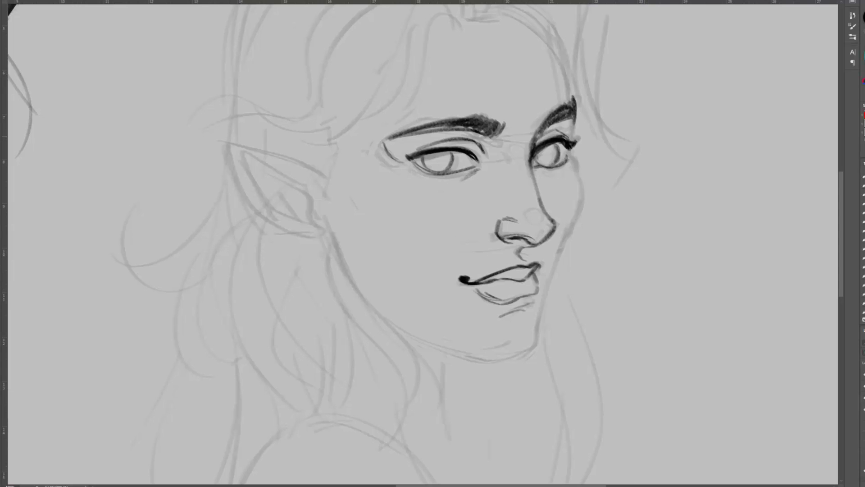
{"action": "left_click_drag", "start_coordinate": [533, 173], "coordinate": [547, 173]}
{"action": "mouse_move", "coordinate": [573, 136]}
{"action": "left_mouse_down"}
{"action": "mouse_move", "coordinate": [583, 206]}
{"action": "mouse_move", "coordinate": [534, 315]}
{"action": "left_mouse_up"}
{"action": "key", "text": "ctrl+z"}
{"action": "left_click_drag", "start_coordinate": [568, 246], "coordinate": [525, 353]}
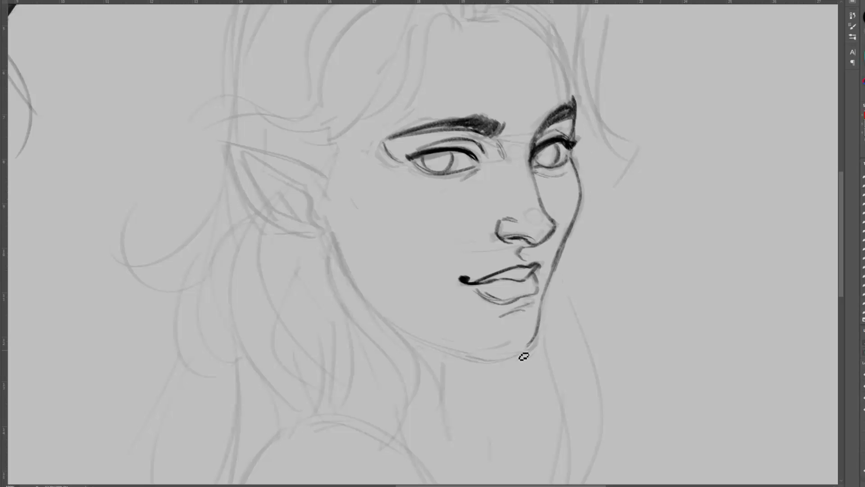
Draw the clean outline of the pointed ear and its darker inner folds.
{"action": "left_click_drag", "start_coordinate": [419, 252], "coordinate": [425, 273]}
{"action": "mouse_move", "coordinate": [338, 212]}
{"action": "left_mouse_down"}
{"action": "mouse_move", "coordinate": [316, 191]}
{"action": "mouse_move", "coordinate": [228, 159]}
{"action": "left_mouse_up"}
{"action": "mouse_move", "coordinate": [229, 162]}
{"action": "left_mouse_down"}
{"action": "mouse_move", "coordinate": [322, 258]}
{"action": "mouse_move", "coordinate": [321, 207]}
{"action": "left_mouse_up"}
{"action": "left_click_drag", "start_coordinate": [320, 207], "coordinate": [246, 174]}
{"action": "mouse_move", "coordinate": [260, 187]}
{"action": "left_mouse_down"}
{"action": "mouse_move", "coordinate": [296, 229]}
{"action": "mouse_move", "coordinate": [293, 199]}
{"action": "left_mouse_up"}
Draw the clean near jaw line below the ear and the forehead edge down to the far brow.
{"action": "left_click_drag", "start_coordinate": [338, 258], "coordinate": [377, 330]}
{"action": "left_click_drag", "start_coordinate": [495, 157], "coordinate": [488, 211]}
{"action": "mouse_move", "coordinate": [574, 177]}
{"action": "left_mouse_down"}
{"action": "mouse_move", "coordinate": [561, 137]}
{"action": "mouse_move", "coordinate": [494, 79]}
{"action": "mouse_move", "coordinate": [493, 89]}
{"action": "left_mouse_up"}
{"action": "mouse_move", "coordinate": [505, 426]}
{"action": "left_mouse_down"}
{"action": "mouse_move", "coordinate": [515, 353]}
{"action": "mouse_move", "coordinate": [476, 362]}
{"action": "mouse_move", "coordinate": [430, 346]}
{"action": "left_mouse_up"}
{"action": "key", "text": "ctrl+z"}
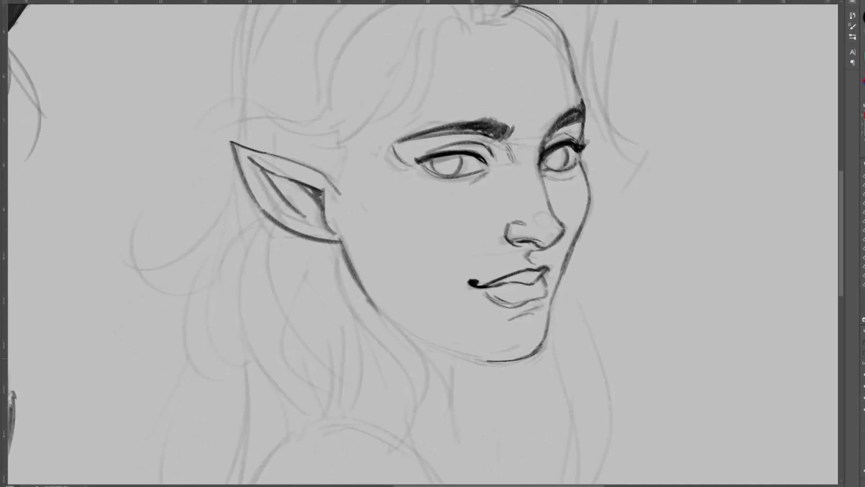
Complete the underside of the jaw and the neck line, and darken the near eye's lower lid.
{"action": "left_click_drag", "start_coordinate": [501, 362], "coordinate": [434, 343]}
{"action": "left_click_drag", "start_coordinate": [464, 354], "coordinate": [518, 360]}
{"action": "left_click_drag", "start_coordinate": [458, 355], "coordinate": [449, 426]}
{"action": "mouse_move", "coordinate": [459, 353]}
{"action": "left_mouse_down"}
{"action": "mouse_move", "coordinate": [476, 360]}
{"action": "mouse_move", "coordinate": [549, 333]}
{"action": "left_mouse_up"}
{"action": "left_click_drag", "start_coordinate": [471, 156], "coordinate": [434, 176]}
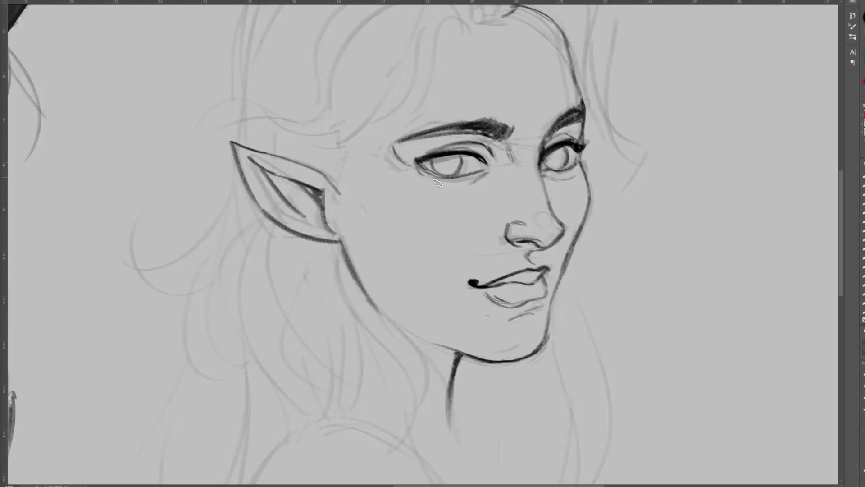
Refine the lower lid of the far eye and the edge of the near eyebrow.
{"action": "left_click_drag", "start_coordinate": [579, 162], "coordinate": [563, 171]}
{"action": "left_click_drag", "start_coordinate": [508, 152], "coordinate": [489, 168]}
{"action": "key", "text": "ctrl+z"}
{"action": "mouse_move", "coordinate": [398, 155]}
{"action": "left_mouse_down"}
{"action": "mouse_move", "coordinate": [492, 139]}
{"action": "mouse_move", "coordinate": [439, 137]}
{"action": "left_mouse_up"}
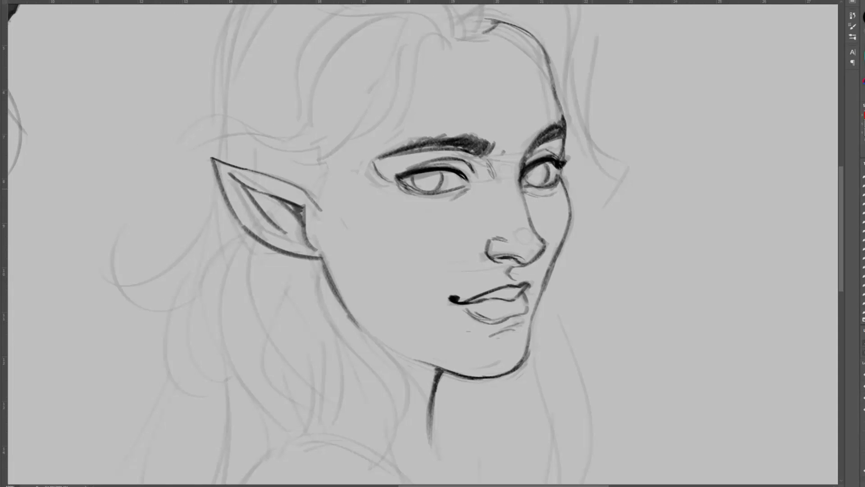
Mark a small round shape on the nose tip and darken the far end of the lower lip.
{"action": "left_click_drag", "start_coordinate": [526, 231], "coordinate": [533, 232]}
{"action": "left_click_drag", "start_coordinate": [527, 264], "coordinate": [527, 261]}
{"action": "left_click_drag", "start_coordinate": [510, 301], "coordinate": [513, 317]}
{"action": "left_click_drag", "start_coordinate": [481, 255], "coordinate": [466, 311]}
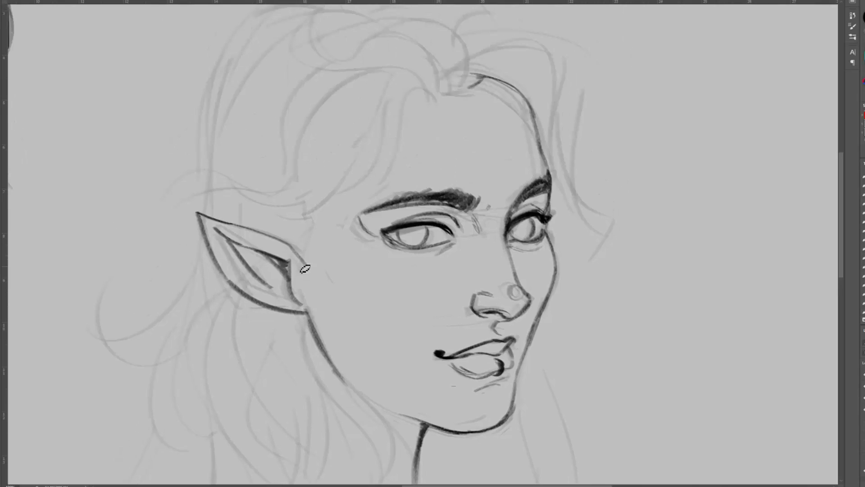
Draw short strands in front of the ear and the clean front locks sweeping from the parting to a flick above the ear.
{"action": "left_click_drag", "start_coordinate": [294, 245], "coordinate": [307, 265]}
{"action": "left_click_drag", "start_coordinate": [300, 236], "coordinate": [313, 257]}
{"action": "left_click_drag", "start_coordinate": [440, 103], "coordinate": [330, 200]}
{"action": "left_click_drag", "start_coordinate": [421, 83], "coordinate": [372, 107]}
{"action": "left_click_drag", "start_coordinate": [374, 108], "coordinate": [307, 201]}
{"action": "mouse_move", "coordinate": [426, 76]}
{"action": "left_mouse_down"}
{"action": "mouse_move", "coordinate": [328, 107]}
{"action": "mouse_move", "coordinate": [149, 211]}
{"action": "left_mouse_up"}
{"action": "left_click_drag", "start_coordinate": [149, 211], "coordinate": [243, 206]}
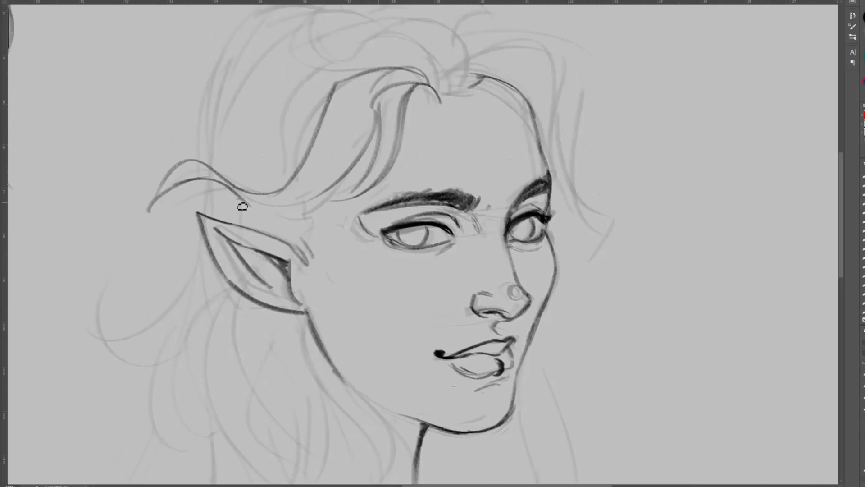
Draw the curled lock on the crown, the waves around the parting and the start of the far-side hair.
{"action": "left_click_drag", "start_coordinate": [351, 172], "coordinate": [329, 257]}
{"action": "left_click_drag", "start_coordinate": [431, 182], "coordinate": [320, 146]}
{"action": "left_click_drag", "start_coordinate": [308, 71], "coordinate": [325, 142]}
{"action": "mouse_move", "coordinate": [362, 118]}
{"action": "left_mouse_down"}
{"action": "mouse_move", "coordinate": [289, 169]}
{"action": "mouse_move", "coordinate": [419, 186]}
{"action": "left_mouse_up"}
{"action": "left_click_drag", "start_coordinate": [419, 186], "coordinate": [504, 205]}
{"action": "left_click_drag", "start_coordinate": [518, 121], "coordinate": [444, 153]}
{"action": "left_click_drag", "start_coordinate": [524, 137], "coordinate": [529, 261]}
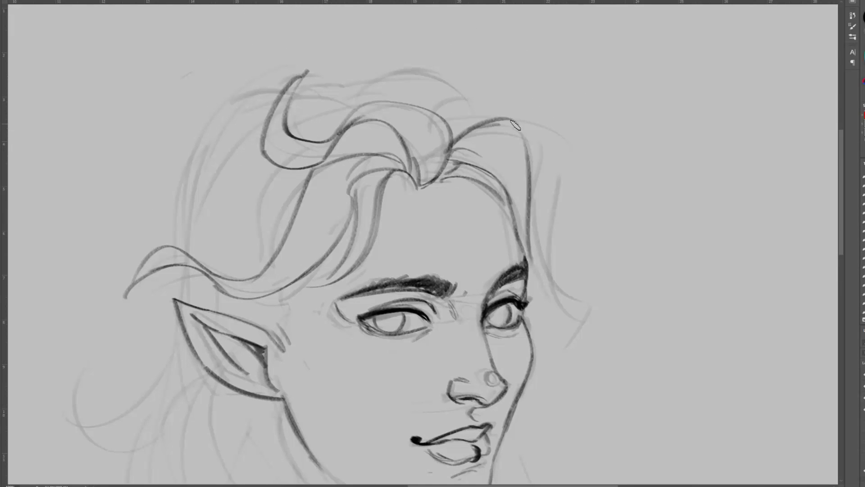
Draw the far-side lock curling out beside the cheek and the clean outline of the shoulder.
{"action": "left_click_drag", "start_coordinate": [497, 121], "coordinate": [608, 304]}
{"action": "left_click_drag", "start_coordinate": [586, 289], "coordinate": [565, 362]}
{"action": "left_click_drag", "start_coordinate": [549, 267], "coordinate": [605, 326]}
{"action": "left_click_drag", "start_coordinate": [546, 270], "coordinate": [532, 373]}
{"action": "left_click_drag", "start_coordinate": [428, 361], "coordinate": [430, 184]}
{"action": "mouse_move", "coordinate": [251, 293]}
{"action": "left_mouse_down"}
{"action": "mouse_move", "coordinate": [185, 392]}
{"action": "mouse_move", "coordinate": [383, 349]}
{"action": "left_mouse_up"}
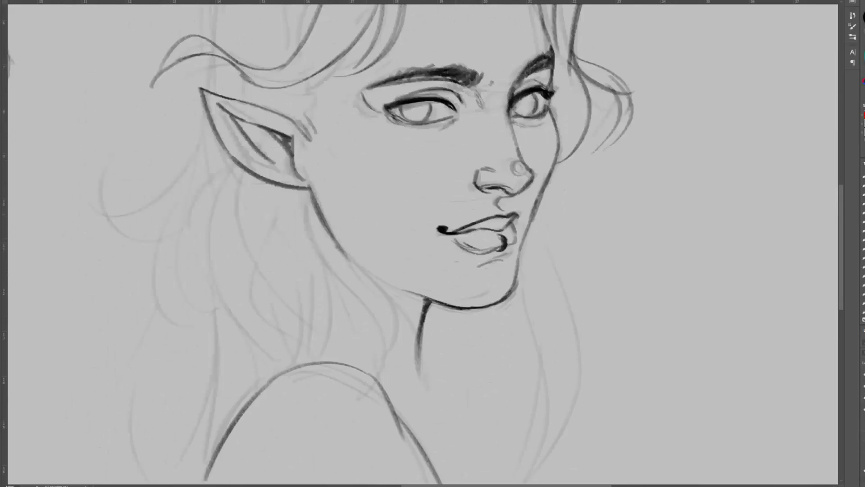
Draw the clean hair strands falling from behind the ear along the jaw and neck to the shoulder.
{"action": "left_click_drag", "start_coordinate": [307, 187], "coordinate": [359, 295]}
{"action": "left_click_drag", "start_coordinate": [319, 225], "coordinate": [403, 356]}
{"action": "left_click_drag", "start_coordinate": [355, 293], "coordinate": [398, 388]}
{"action": "left_click_drag", "start_coordinate": [360, 347], "coordinate": [378, 357]}
{"action": "left_click_drag", "start_coordinate": [362, 310], "coordinate": [349, 364]}
{"action": "left_click_drag", "start_coordinate": [344, 303], "coordinate": [348, 365]}
{"action": "left_click_drag", "start_coordinate": [335, 365], "coordinate": [270, 258]}
{"action": "left_click_drag", "start_coordinate": [275, 196], "coordinate": [339, 339]}
{"action": "left_click_drag", "start_coordinate": [256, 211], "coordinate": [279, 403]}
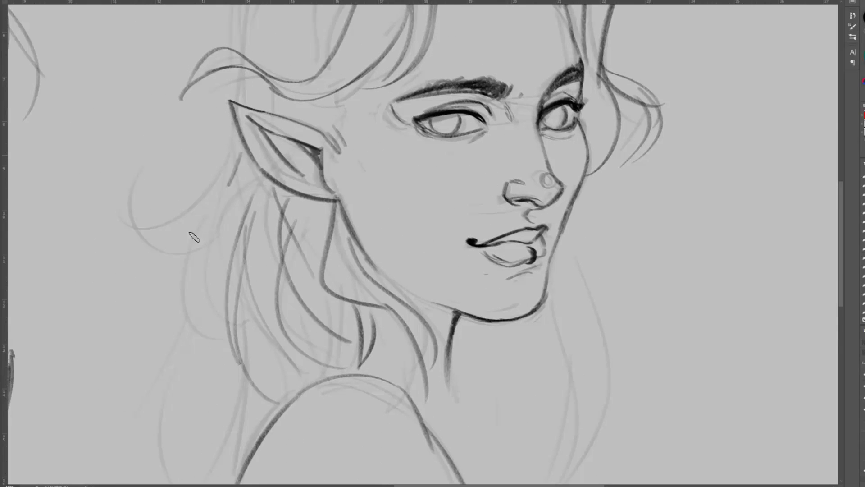
Draw the outward flick of hair behind the ear and the long loose strands behind the shoulder.
{"action": "left_click_drag", "start_coordinate": [133, 203], "coordinate": [245, 219]}
{"action": "mouse_move", "coordinate": [216, 364]}
{"action": "left_mouse_down"}
{"action": "mouse_move", "coordinate": [223, 301]}
{"action": "mouse_move", "coordinate": [144, 454]}
{"action": "left_mouse_up"}
{"action": "left_click_drag", "start_coordinate": [244, 281], "coordinate": [212, 422]}
Draw the clean outline of the back and top of the head, with long inner strands above the ear.
{"action": "left_click_drag", "start_coordinate": [315, 135], "coordinate": [301, 388]}
{"action": "left_click_drag", "start_coordinate": [328, 83], "coordinate": [233, 223]}
{"action": "mouse_move", "coordinate": [321, 84]}
{"action": "left_mouse_down"}
{"action": "mouse_move", "coordinate": [412, 92]}
{"action": "mouse_move", "coordinate": [468, 64]}
{"action": "left_mouse_up"}
{"action": "left_click_drag", "start_coordinate": [466, 63], "coordinate": [562, 109]}
{"action": "mouse_move", "coordinate": [432, 89]}
{"action": "left_mouse_down"}
{"action": "mouse_move", "coordinate": [558, 110]}
{"action": "mouse_move", "coordinate": [505, 76]}
{"action": "left_mouse_up"}
{"action": "left_click_drag", "start_coordinate": [287, 122], "coordinate": [265, 273]}
{"action": "left_click_drag", "start_coordinate": [318, 157], "coordinate": [299, 266]}
{"action": "left_click_drag", "start_coordinate": [284, 110], "coordinate": [248, 220]}
{"action": "left_click_drag", "start_coordinate": [405, 315], "coordinate": [394, 220]}
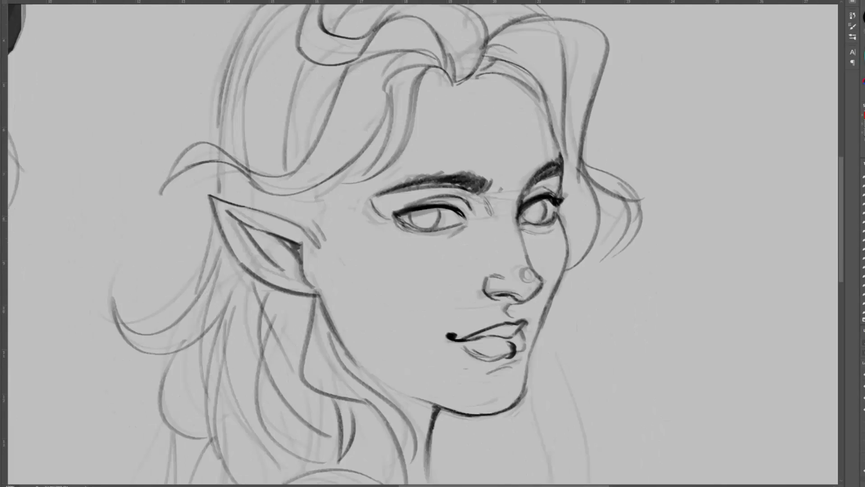
Draw the sideburn line in front of the ear, light hatching on the near cheek and a crease at the mouth corner.
{"action": "left_click_drag", "start_coordinate": [331, 191], "coordinate": [327, 269]}
{"action": "left_click_drag", "start_coordinate": [342, 280], "coordinate": [342, 224]}
{"action": "left_click_drag", "start_coordinate": [350, 189], "coordinate": [370, 235]}
{"action": "left_click_drag", "start_coordinate": [346, 216], "coordinate": [379, 247]}
{"action": "mouse_move", "coordinate": [451, 249]}
{"action": "left_mouse_down"}
{"action": "mouse_move", "coordinate": [433, 258]}
{"action": "mouse_move", "coordinate": [435, 277]}
{"action": "left_mouse_up"}
{"action": "left_click_drag", "start_coordinate": [474, 242], "coordinate": [461, 110]}
Draw the long strands of far-side hair hanging beside the jaw and beneath the chin.
{"action": "key", "text": "b"}
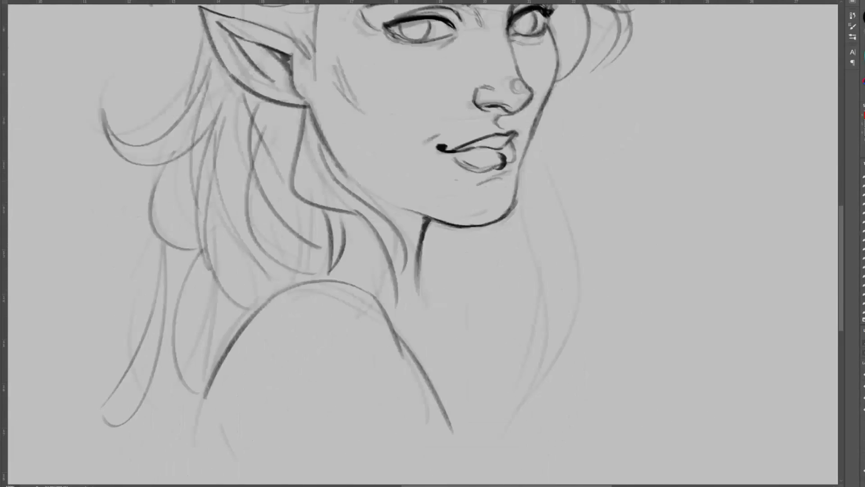
{"action": "left_click_drag", "start_coordinate": [541, 129], "coordinate": [510, 395]}
{"action": "left_click_drag", "start_coordinate": [527, 187], "coordinate": [543, 391]}
{"action": "left_click_drag", "start_coordinate": [542, 249], "coordinate": [525, 458]}
{"action": "left_click_drag", "start_coordinate": [519, 267], "coordinate": [543, 439]}
{"action": "left_click_drag", "start_coordinate": [496, 242], "coordinate": [509, 394]}
{"action": "left_click_drag", "start_coordinate": [470, 228], "coordinate": [485, 384]}
{"action": "left_click_drag", "start_coordinate": [553, 132], "coordinate": [529, 229]}
{"action": "left_click_drag", "start_coordinate": [555, 164], "coordinate": [545, 238]}
{"action": "left_click_drag", "start_coordinate": [450, 180], "coordinate": [460, 301]}
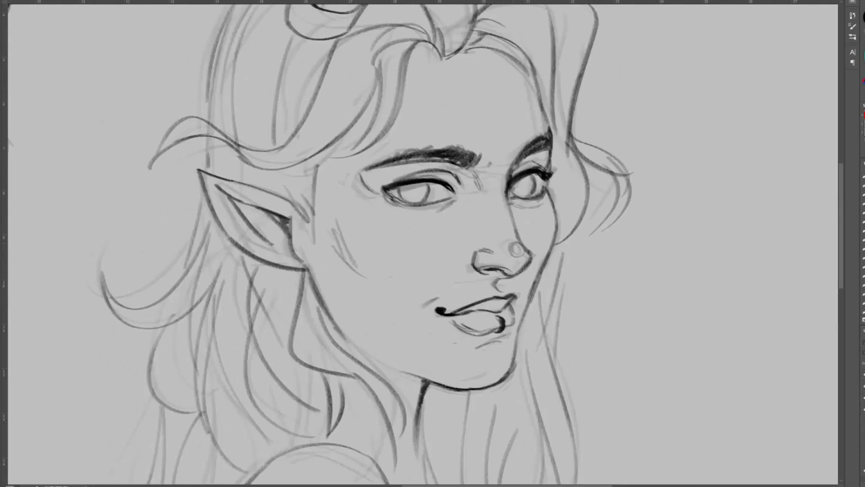
Add fine hairline strokes between the temple and the ear, and hide the faded rough sketch.
{"action": "left_click_drag", "start_coordinate": [325, 158], "coordinate": [312, 215]}
{"action": "left_click_drag", "start_coordinate": [331, 149], "coordinate": [311, 190]}
{"action": "left_click_drag", "start_coordinate": [318, 159], "coordinate": [296, 169]}
{"action": "left_click", "coordinate": [864, 386]}
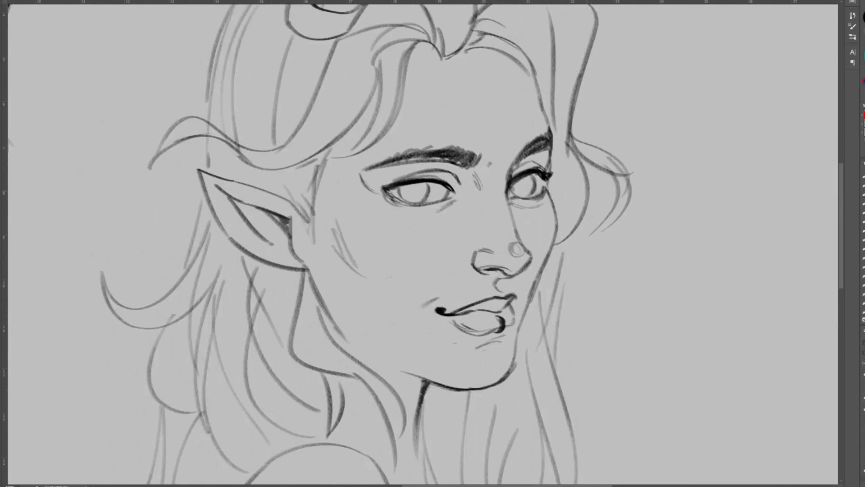
Strengthen both upper eyelids and the far eyebrow, and refine the far contour of the forehead and cheek.
{"action": "left_click_drag", "start_coordinate": [417, 176], "coordinate": [445, 179]}
{"action": "mouse_move", "coordinate": [378, 187]}
{"action": "left_mouse_down"}
{"action": "mouse_move", "coordinate": [438, 178]}
{"action": "mouse_move", "coordinate": [465, 184]}
{"action": "left_mouse_up"}
{"action": "mouse_move", "coordinate": [508, 181]}
{"action": "left_mouse_down"}
{"action": "mouse_move", "coordinate": [530, 159]}
{"action": "mouse_move", "coordinate": [547, 170]}
{"action": "left_mouse_up"}
{"action": "left_click_drag", "start_coordinate": [516, 168], "coordinate": [554, 148]}
{"action": "mouse_move", "coordinate": [549, 124]}
{"action": "left_mouse_down"}
{"action": "mouse_move", "coordinate": [514, 47]}
{"action": "mouse_move", "coordinate": [482, 36]}
{"action": "left_mouse_up"}
{"action": "left_click_drag", "start_coordinate": [547, 186], "coordinate": [517, 350]}
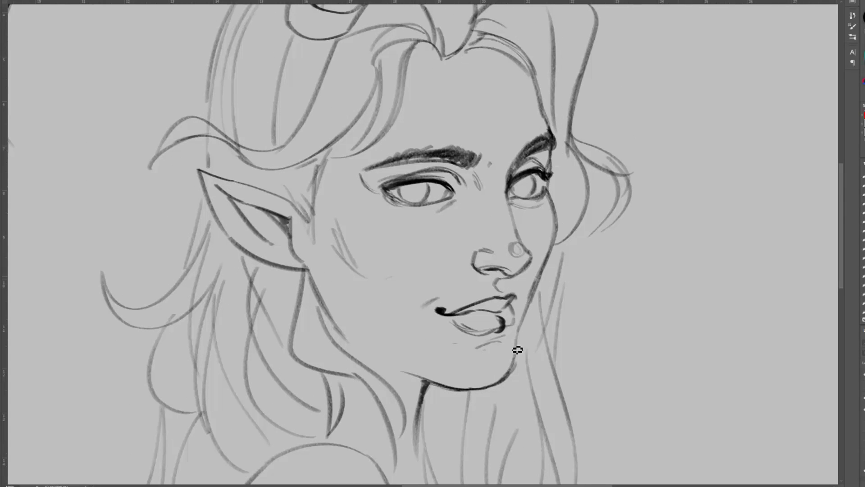
Place a small beauty mark above the near corner of the mouth.
{"action": "left_click_drag", "start_coordinate": [436, 333], "coordinate": [426, 304]}
{"action": "left_click", "coordinate": [445, 259]}
{"action": "left_click_drag", "start_coordinate": [445, 260], "coordinate": [422, 293]}
Clean up and redraw the outline of the crown and the back of the hair.
{"action": "key", "text": "ctrl+minus"}
{"action": "mouse_move", "coordinate": [439, 126]}
{"action": "left_mouse_down"}
{"action": "mouse_move", "coordinate": [550, 105]}
{"action": "mouse_move", "coordinate": [537, 138]}
{"action": "left_mouse_up"}
{"action": "key", "text": "e"}
{"action": "left_click_drag", "start_coordinate": [563, 75], "coordinate": [360, 146]}
{"action": "left_click_drag", "start_coordinate": [387, 99], "coordinate": [357, 160]}
{"action": "key", "text": "b"}
{"action": "left_click_drag", "start_coordinate": [392, 80], "coordinate": [347, 199]}
{"action": "left_click_drag", "start_coordinate": [426, 69], "coordinate": [358, 114]}
{"action": "left_click_drag", "start_coordinate": [443, 63], "coordinate": [574, 80]}
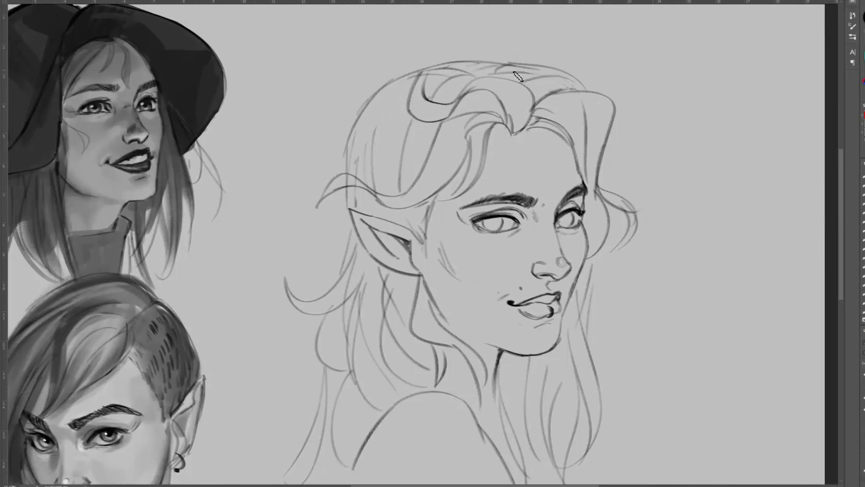
Add loose wisps on top of the head and fuller outer strands at the back of the hair.
{"action": "left_click_drag", "start_coordinate": [478, 44], "coordinate": [473, 72]}
{"action": "mouse_move", "coordinate": [465, 54]}
{"action": "left_mouse_down"}
{"action": "mouse_move", "coordinate": [520, 69]}
{"action": "mouse_move", "coordinate": [384, 83]}
{"action": "left_mouse_up"}
{"action": "left_click_drag", "start_coordinate": [380, 93], "coordinate": [378, 150]}
{"action": "left_click_drag", "start_coordinate": [419, 70], "coordinate": [363, 173]}
{"action": "left_click_drag", "start_coordinate": [383, 82], "coordinate": [375, 196]}
{"action": "left_click_drag", "start_coordinate": [562, 346], "coordinate": [556, 313]}
{"action": "key", "text": "e"}
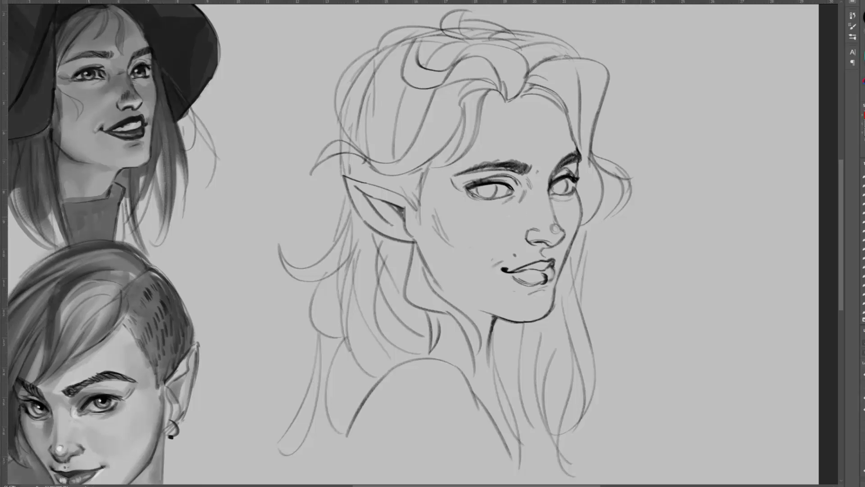
Add finer strands at the near temple, around the parting and in the far-side curl, undoing the last stroke.
{"action": "mouse_move", "coordinate": [435, 180]}
{"action": "left_mouse_down"}
{"action": "mouse_move", "coordinate": [436, 171]}
{"action": "mouse_move", "coordinate": [415, 194]}
{"action": "left_mouse_up"}
{"action": "left_click_drag", "start_coordinate": [464, 91], "coordinate": [424, 157]}
{"action": "left_click_drag", "start_coordinate": [441, 82], "coordinate": [428, 154]}
{"action": "left_click_drag", "start_coordinate": [438, 89], "coordinate": [404, 155]}
{"action": "left_click_drag", "start_coordinate": [527, 71], "coordinate": [489, 43]}
{"action": "left_click_drag", "start_coordinate": [534, 70], "coordinate": [576, 87]}
{"action": "left_click_drag", "start_coordinate": [534, 64], "coordinate": [575, 32]}
{"action": "left_click_drag", "start_coordinate": [586, 123], "coordinate": [575, 198]}
{"action": "left_click_drag", "start_coordinate": [618, 147], "coordinate": [581, 196]}
{"action": "left_click_drag", "start_coordinate": [583, 121], "coordinate": [556, 166]}
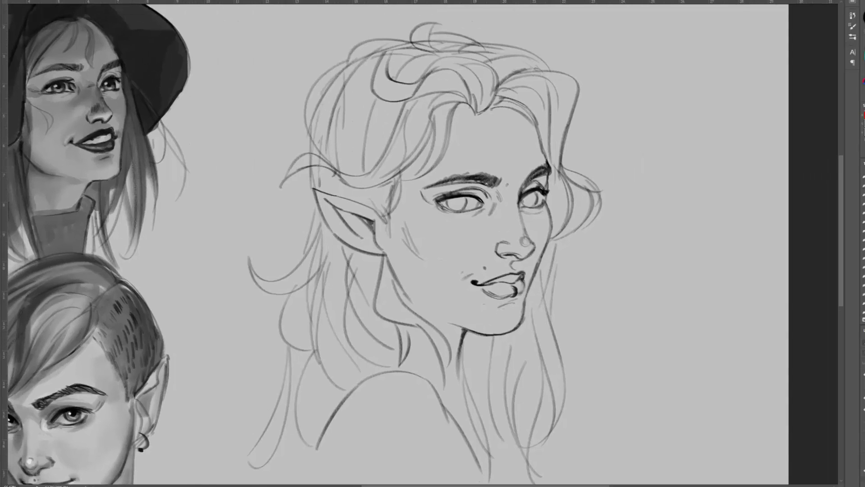
{"action": "key", "text": "ctrl+z"}
Brush light grey shading onto the forehead side, the far side of the face, the neck and the eye sockets.
{"action": "left_click_drag", "start_coordinate": [465, 105], "coordinate": [456, 166]}
{"action": "mouse_move", "coordinate": [511, 101]}
{"action": "left_mouse_down"}
{"action": "mouse_move", "coordinate": [547, 172]}
{"action": "mouse_move", "coordinate": [538, 235]}
{"action": "left_mouse_up"}
{"action": "left_click_drag", "start_coordinate": [529, 180], "coordinate": [500, 333]}
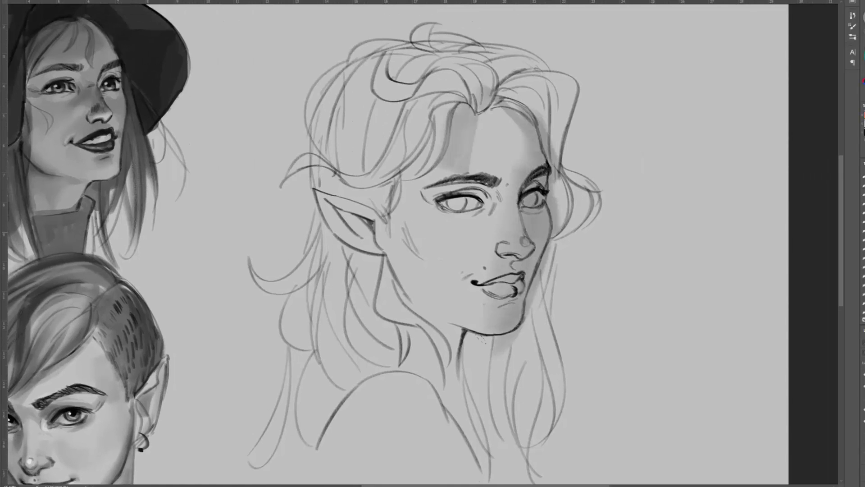
{"action": "left_click_drag", "start_coordinate": [514, 202], "coordinate": [439, 203]}
{"action": "left_click_drag", "start_coordinate": [432, 194], "coordinate": [507, 205]}
Shade the near temple, the pointed ear and the edge of the cheek down to the jaw in light grey.
{"action": "left_click_drag", "start_coordinate": [444, 111], "coordinate": [394, 225]}
{"action": "left_click_drag", "start_coordinate": [331, 189], "coordinate": [376, 214]}
{"action": "mouse_move", "coordinate": [394, 230]}
{"action": "left_mouse_down"}
{"action": "mouse_move", "coordinate": [401, 315]}
{"action": "mouse_move", "coordinate": [451, 344]}
{"action": "left_mouse_up"}
Block in the near side of the hair above the ear with dark grey.
{"action": "mouse_move", "coordinate": [425, 67]}
{"action": "left_mouse_down"}
{"action": "mouse_move", "coordinate": [360, 173]}
{"action": "mouse_move", "coordinate": [381, 193]}
{"action": "left_mouse_up"}
{"action": "key", "text": "ctrl+z"}
{"action": "left_click_drag", "start_coordinate": [446, 94], "coordinate": [378, 194]}
{"action": "left_click_drag", "start_coordinate": [405, 77], "coordinate": [324, 180]}
{"action": "left_click_drag", "start_coordinate": [325, 99], "coordinate": [360, 194]}
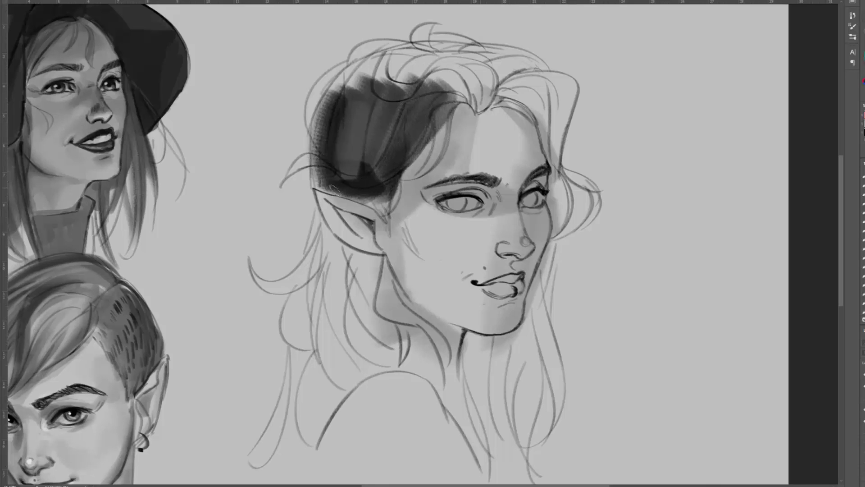
{"action": "left_click_drag", "start_coordinate": [396, 45], "coordinate": [377, 166]}
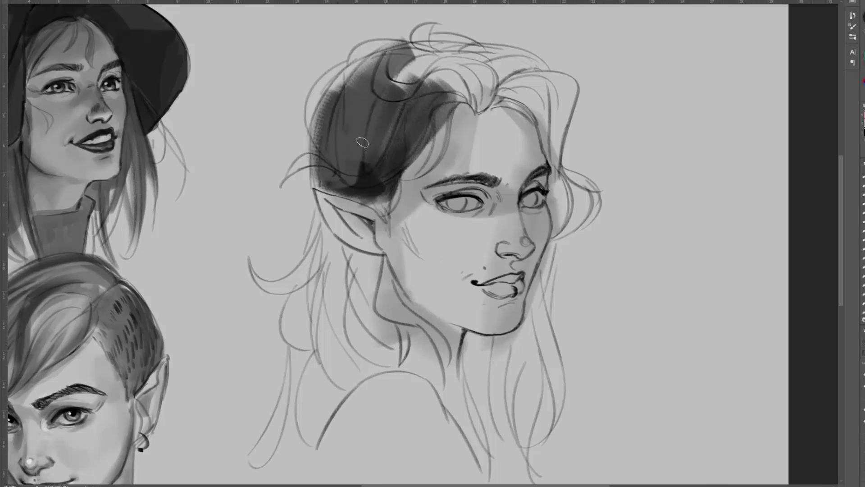
{"action": "left_click_drag", "start_coordinate": [455, 54], "coordinate": [324, 135]}
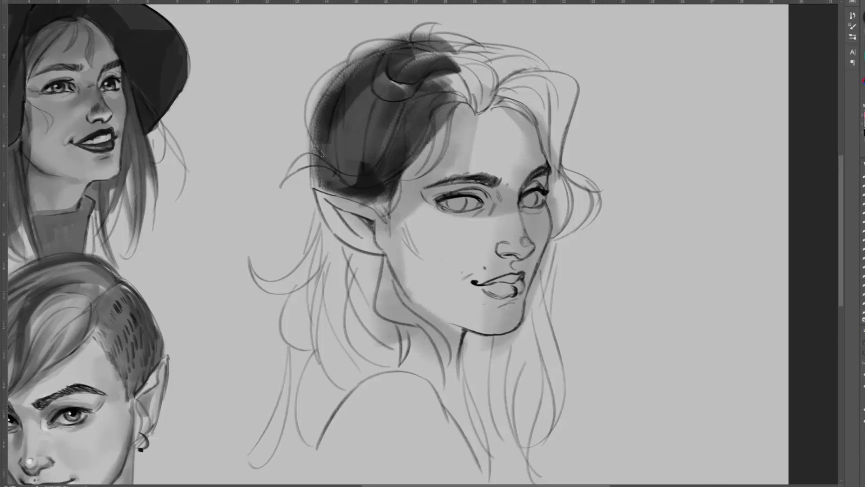
Extend the dark grey hair fill across the crown and the far side, evening out its tone.
{"action": "left_click_drag", "start_coordinate": [491, 50], "coordinate": [320, 148]}
{"action": "left_click_drag", "start_coordinate": [405, 40], "coordinate": [554, 68]}
{"action": "mouse_move", "coordinate": [500, 77]}
{"action": "left_mouse_down"}
{"action": "mouse_move", "coordinate": [576, 101]}
{"action": "mouse_move", "coordinate": [417, 97]}
{"action": "left_mouse_up"}
{"action": "left_click", "coordinate": [459, 80], "text": "alt"}
{"action": "left_click_drag", "start_coordinate": [417, 58], "coordinate": [323, 139]}
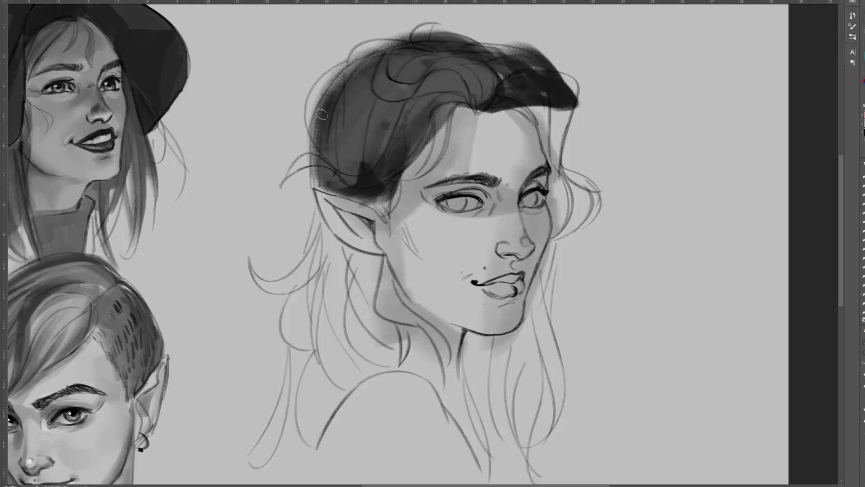
Fill the hair along the forehead edge and widen the grey over the crown and the far-side lock.
{"action": "left_click_drag", "start_coordinate": [424, 110], "coordinate": [361, 180]}
{"action": "left_click_drag", "start_coordinate": [451, 112], "coordinate": [392, 203]}
{"action": "left_click_drag", "start_coordinate": [493, 101], "coordinate": [538, 77]}
{"action": "left_click_drag", "start_coordinate": [539, 108], "coordinate": [551, 122]}
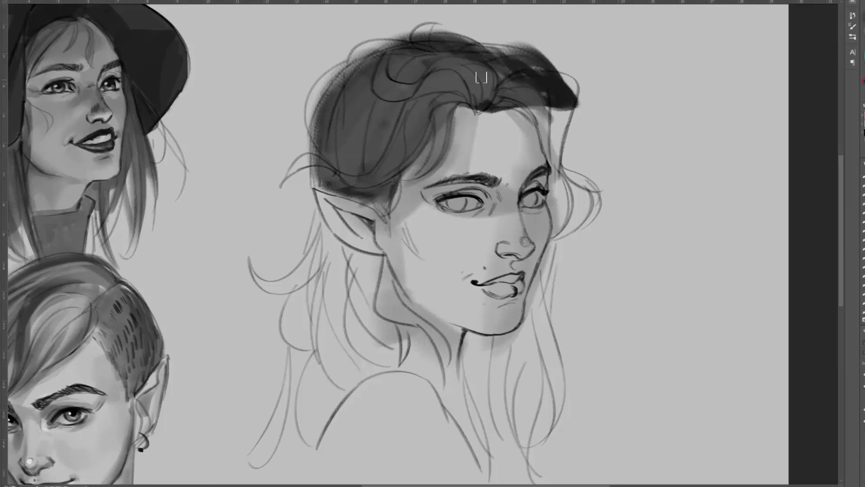
{"action": "left_click_drag", "start_coordinate": [481, 77], "coordinate": [564, 135]}
{"action": "left_click_drag", "start_coordinate": [577, 90], "coordinate": [361, 86]}
Block in the hair behind and below the ear in dark grey, down behind the shoulder.
{"action": "left_click_drag", "start_coordinate": [324, 180], "coordinate": [243, 307]}
{"action": "left_click_drag", "start_coordinate": [406, 270], "coordinate": [316, 432]}
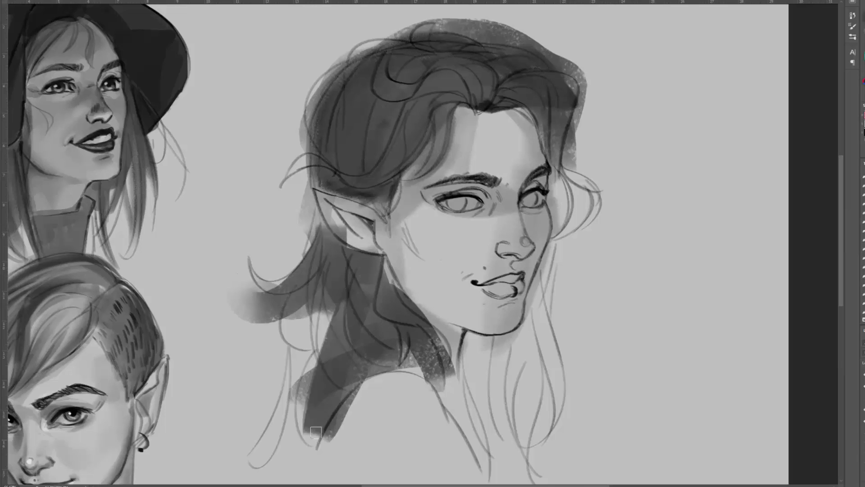
{"action": "left_click_drag", "start_coordinate": [311, 289], "coordinate": [318, 442]}
{"action": "left_click_drag", "start_coordinate": [288, 310], "coordinate": [299, 473]}
{"action": "left_click_drag", "start_coordinate": [386, 339], "coordinate": [368, 295]}
{"action": "left_click_drag", "start_coordinate": [367, 214], "coordinate": [388, 257]}
Fill the far-side hair beneath the chin and beside the neck with dark grey down to its tips.
{"action": "left_click_drag", "start_coordinate": [452, 297], "coordinate": [472, 365]}
{"action": "mouse_move", "coordinate": [460, 303]}
{"action": "left_mouse_down"}
{"action": "mouse_move", "coordinate": [521, 296]}
{"action": "mouse_move", "coordinate": [522, 239]}
{"action": "left_mouse_up"}
{"action": "left_click_drag", "start_coordinate": [532, 202], "coordinate": [536, 367]}
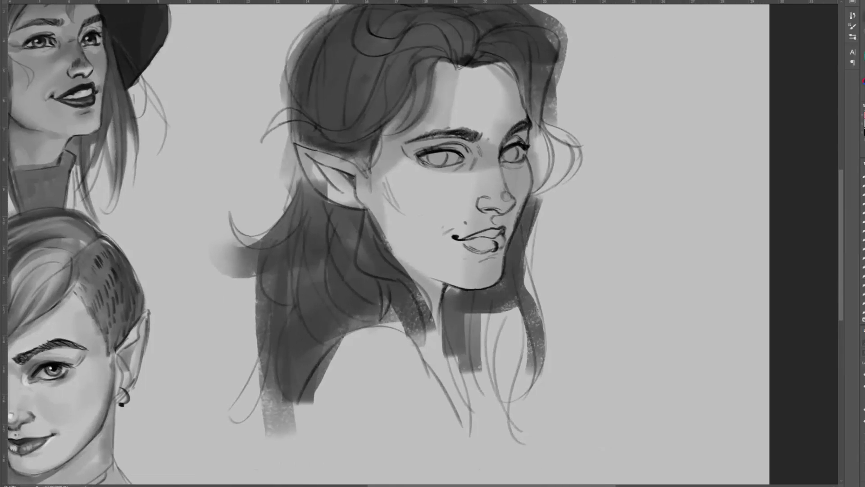
{"action": "left_click_drag", "start_coordinate": [518, 275], "coordinate": [530, 428]}
{"action": "mouse_move", "coordinate": [486, 304]}
{"action": "left_mouse_down"}
{"action": "mouse_move", "coordinate": [477, 414]}
{"action": "mouse_move", "coordinate": [495, 450]}
{"action": "left_mouse_up"}
Fill the far-side curl beside the eye and cheek with dark grey.
{"action": "left_click_drag", "start_coordinate": [550, 101], "coordinate": [539, 189]}
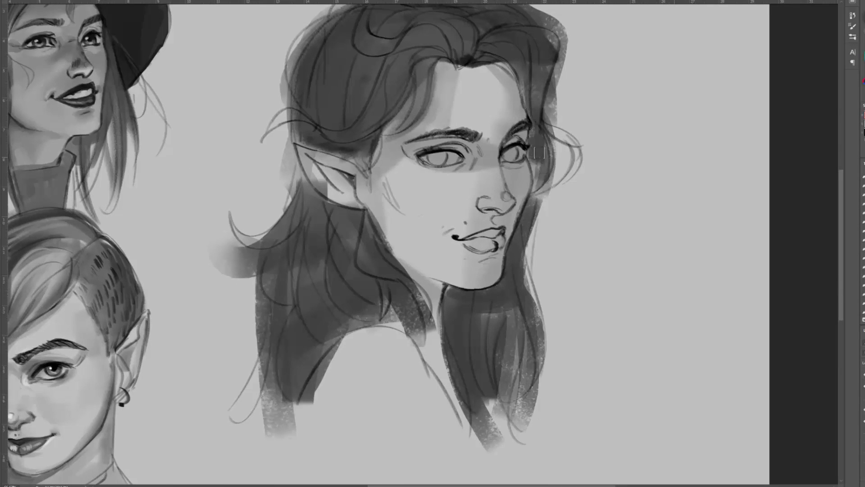
{"action": "left_click_drag", "start_coordinate": [540, 153], "coordinate": [556, 207]}
{"action": "left_click_drag", "start_coordinate": [552, 102], "coordinate": [558, 185]}
Fill the remaining front hair near the ear and temple, and even out the forehead shading.
{"action": "left_click_drag", "start_coordinate": [299, 122], "coordinate": [362, 165]}
{"action": "mouse_move", "coordinate": [421, 67]}
{"action": "left_mouse_down"}
{"action": "mouse_move", "coordinate": [372, 162]}
{"action": "mouse_move", "coordinate": [426, 115]}
{"action": "left_mouse_up"}
{"action": "mouse_move", "coordinate": [459, 81]}
{"action": "left_mouse_down"}
{"action": "mouse_move", "coordinate": [464, 117]}
{"action": "mouse_move", "coordinate": [441, 114]}
{"action": "left_mouse_up"}
Adjust the tone of both eyes and softly shade the jaw, the mouth corner and the side of the nose.
{"action": "mouse_move", "coordinate": [401, 158]}
{"action": "left_mouse_down"}
{"action": "mouse_move", "coordinate": [453, 170]}
{"action": "mouse_move", "coordinate": [455, 157]}
{"action": "left_mouse_up"}
{"action": "left_click_drag", "start_coordinate": [507, 153], "coordinate": [516, 159]}
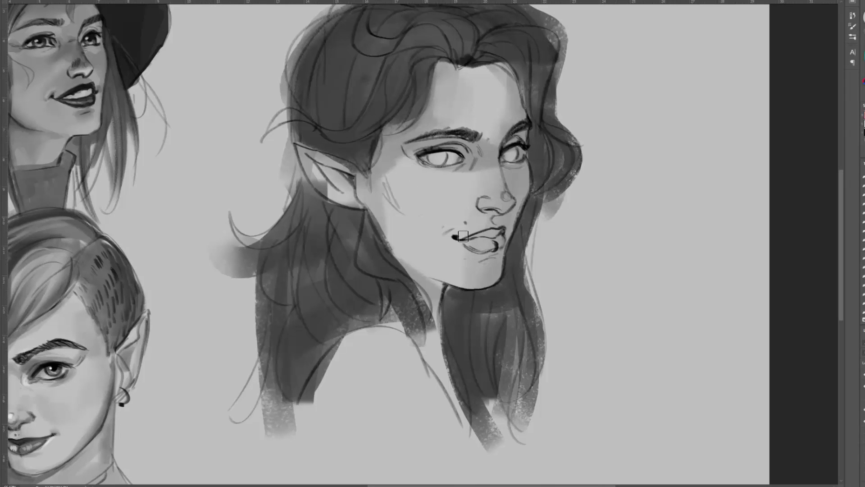
{"action": "mouse_move", "coordinate": [472, 261]}
{"action": "left_mouse_down"}
{"action": "mouse_move", "coordinate": [491, 264]}
{"action": "mouse_move", "coordinate": [397, 258]}
{"action": "left_mouse_up"}
{"action": "left_click_drag", "start_coordinate": [452, 223], "coordinate": [440, 237]}
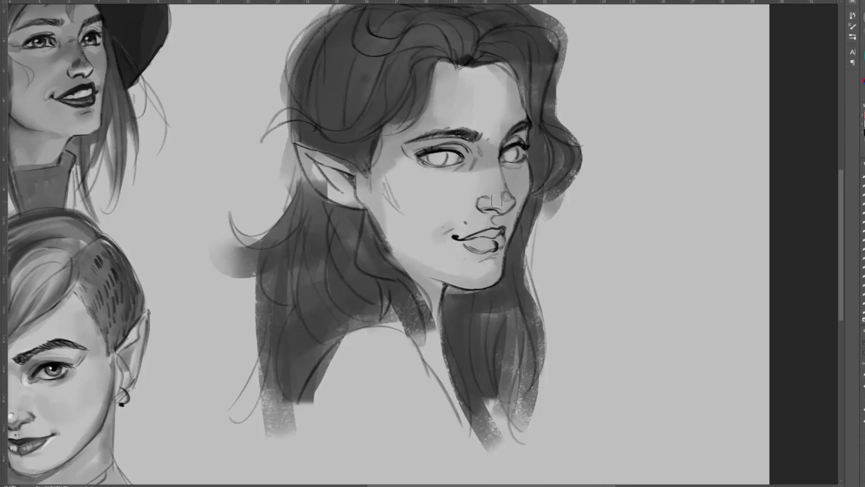
{"action": "mouse_move", "coordinate": [496, 200]}
{"action": "left_mouse_down"}
{"action": "mouse_move", "coordinate": [496, 157]}
{"action": "mouse_move", "coordinate": [473, 158]}
{"action": "left_mouse_up"}
{"action": "left_click_drag", "start_coordinate": [461, 158], "coordinate": [432, 160]}
{"action": "left_click_drag", "start_coordinate": [509, 158], "coordinate": [536, 169]}
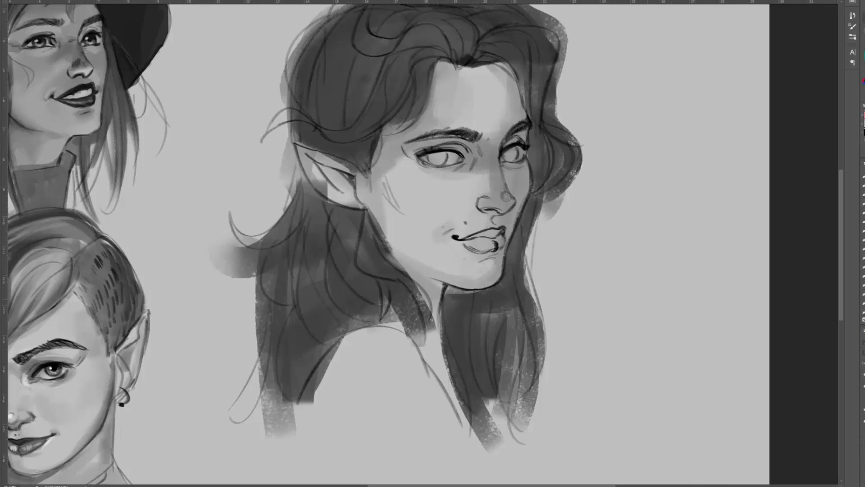
Paint loose grey strands along the outer edge of the far-side hair, from the curl down past the chin.
{"action": "left_click_drag", "start_coordinate": [546, 199], "coordinate": [529, 278]}
{"action": "left_click_drag", "start_coordinate": [548, 206], "coordinate": [531, 283]}
{"action": "left_click_drag", "start_coordinate": [539, 232], "coordinate": [549, 338]}
{"action": "left_click_drag", "start_coordinate": [532, 241], "coordinate": [545, 330]}
Shade the nose and the hollow of the near cheek, and lighten the hair strands above the ear.
{"action": "mouse_move", "coordinate": [488, 203]}
{"action": "left_mouse_down"}
{"action": "mouse_move", "coordinate": [512, 206]}
{"action": "mouse_move", "coordinate": [506, 199]}
{"action": "left_mouse_up"}
{"action": "mouse_move", "coordinate": [497, 199]}
{"action": "left_mouse_down"}
{"action": "mouse_move", "coordinate": [494, 177]}
{"action": "mouse_move", "coordinate": [472, 164]}
{"action": "mouse_move", "coordinate": [458, 174]}
{"action": "left_mouse_up"}
{"action": "left_click_drag", "start_coordinate": [397, 180], "coordinate": [417, 216]}
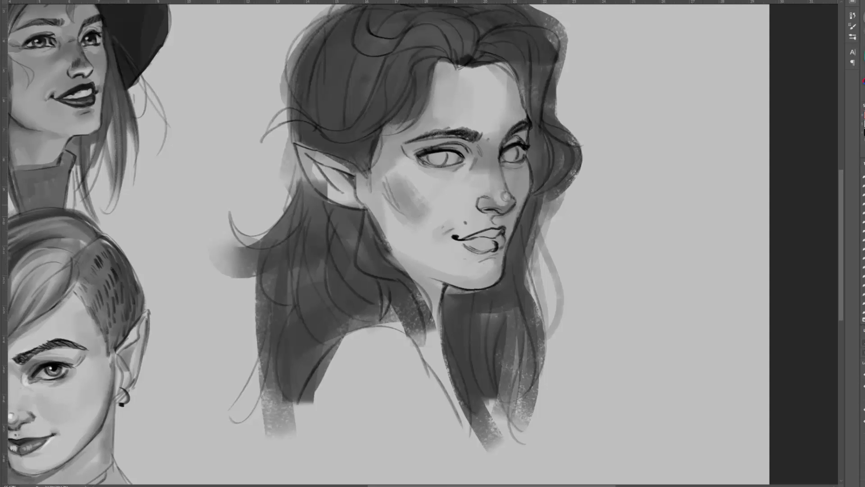
{"action": "left_click_drag", "start_coordinate": [346, 90], "coordinate": [324, 113]}
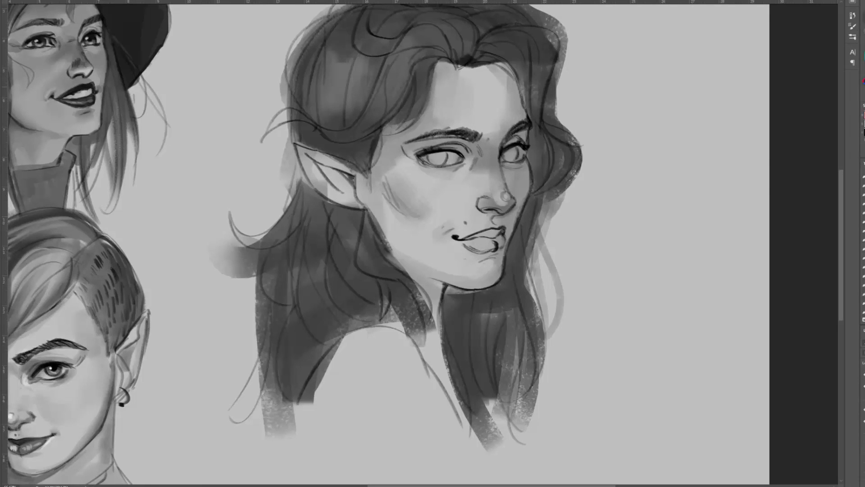
{"action": "left_click_drag", "start_coordinate": [342, 50], "coordinate": [334, 112]}
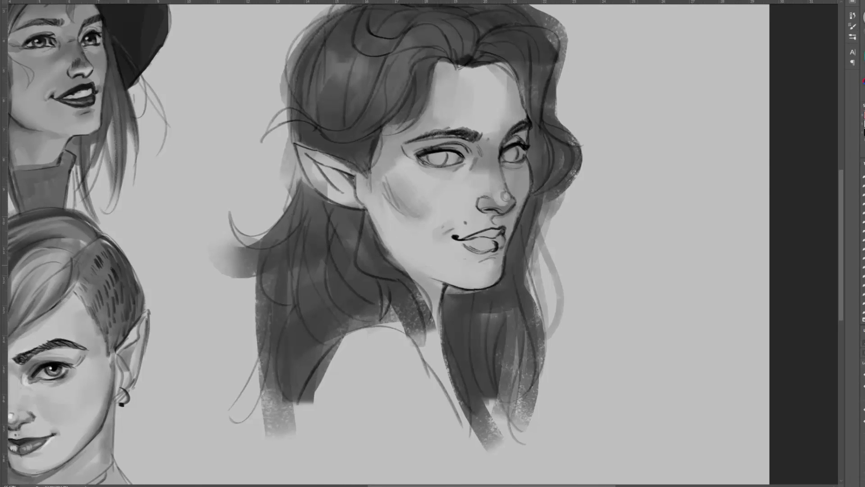
Fill the lips with mid grey, and paint white into both eyes and on the tip of the nose.
{"action": "mouse_move", "coordinate": [475, 235]}
{"action": "left_mouse_down"}
{"action": "mouse_move", "coordinate": [508, 245]}
{"action": "mouse_move", "coordinate": [464, 243]}
{"action": "mouse_move", "coordinate": [495, 238]}
{"action": "mouse_move", "coordinate": [485, 239]}
{"action": "mouse_move", "coordinate": [503, 255]}
{"action": "left_mouse_up"}
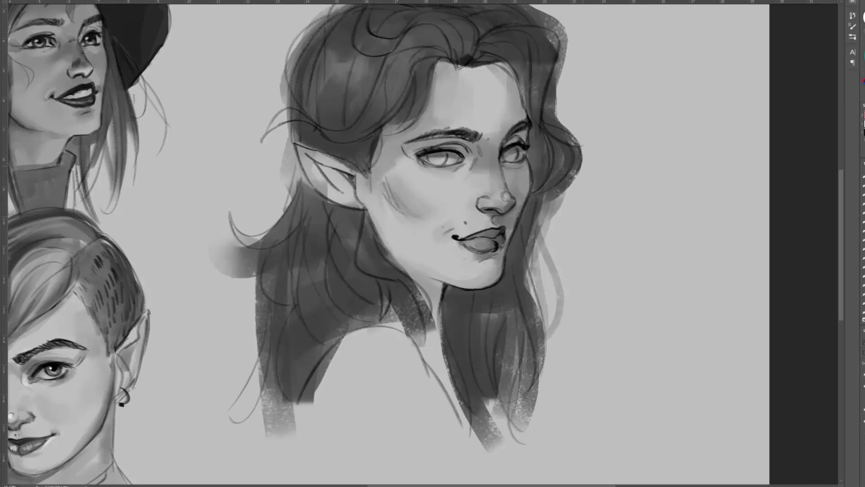
{"action": "left_click_drag", "start_coordinate": [431, 163], "coordinate": [524, 155]}
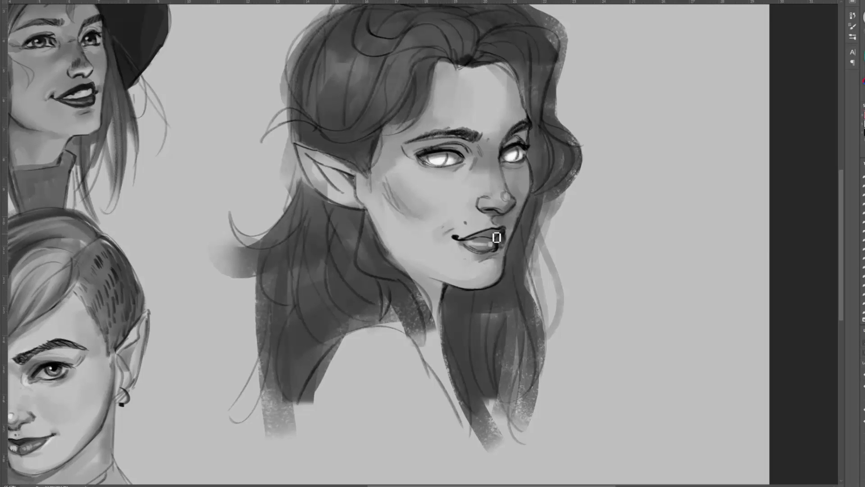
{"action": "left_click", "coordinate": [505, 196]}
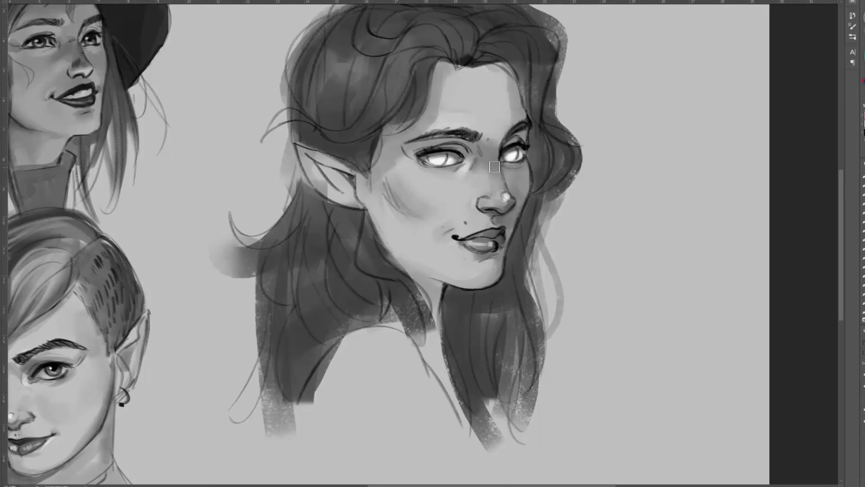
Blend sampled light grey over the near cheek and along the jaw down to the chin.
{"action": "left_click", "coordinate": [467, 165], "text": "alt"}
{"action": "left_click_drag", "start_coordinate": [415, 171], "coordinate": [426, 180]}
{"action": "left_click_drag", "start_coordinate": [432, 216], "coordinate": [435, 200]}
{"action": "left_click_drag", "start_coordinate": [464, 240], "coordinate": [442, 252]}
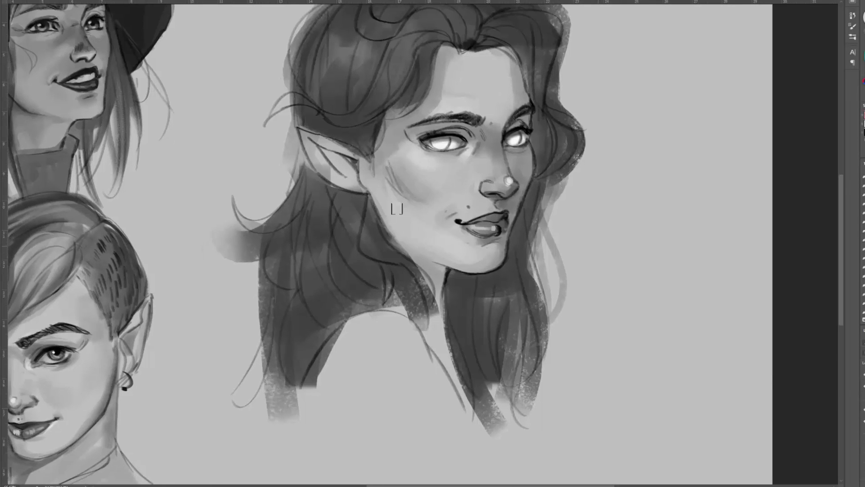
{"action": "left_click_drag", "start_coordinate": [397, 207], "coordinate": [446, 234]}
{"action": "mouse_move", "coordinate": [360, 166]}
{"action": "left_mouse_down"}
{"action": "mouse_move", "coordinate": [376, 197]}
{"action": "mouse_move", "coordinate": [414, 211]}
{"action": "mouse_move", "coordinate": [448, 269]}
{"action": "left_mouse_up"}
{"action": "left_click_drag", "start_coordinate": [423, 223], "coordinate": [453, 276]}
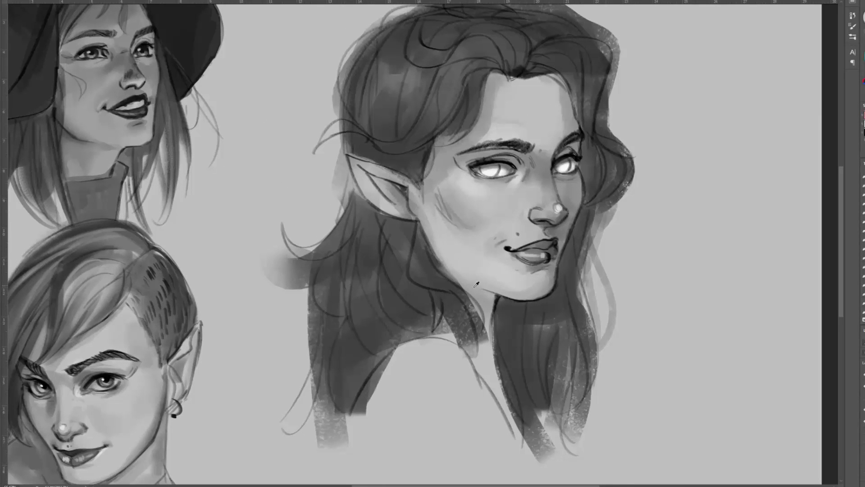
Lay grey bands along the shoulder and neck lines and behind the ear, and refine the tone around the near brow and temple.
{"action": "mouse_move", "coordinate": [441, 335]}
{"action": "left_mouse_down"}
{"action": "mouse_move", "coordinate": [363, 411]}
{"action": "mouse_move", "coordinate": [363, 432]}
{"action": "left_mouse_up"}
{"action": "left_click_drag", "start_coordinate": [451, 340], "coordinate": [498, 430]}
{"action": "left_click_drag", "start_coordinate": [380, 231], "coordinate": [383, 269]}
{"action": "left_click_drag", "start_coordinate": [340, 240], "coordinate": [300, 290]}
{"action": "mouse_move", "coordinate": [510, 119]}
{"action": "left_mouse_down"}
{"action": "mouse_move", "coordinate": [495, 72]}
{"action": "mouse_move", "coordinate": [475, 115]}
{"action": "left_mouse_up"}
{"action": "left_click_drag", "start_coordinate": [512, 118], "coordinate": [429, 147]}
{"action": "left_click_drag", "start_coordinate": [409, 108], "coordinate": [407, 123]}
{"action": "scroll", "coordinate": [407, 123], "scroll_direction": "down", "scroll_amount": 2}
{"action": "scroll", "coordinate": [450, 180], "scroll_direction": "left", "scroll_amount": 3}
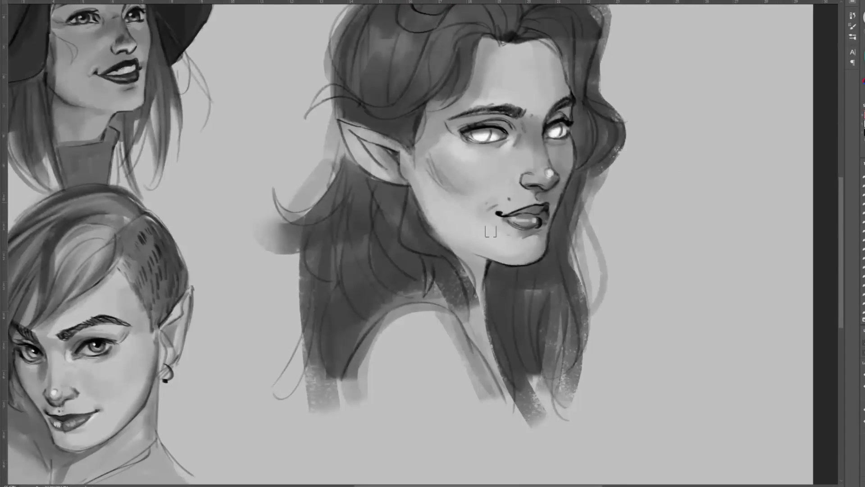
Duplicate the current layer and blend the sketch lines in the hollow of the near cheek.
{"action": "mouse_move", "coordinate": [532, 172]}
{"action": "left_mouse_down"}
{"action": "mouse_move", "coordinate": [531, 192]}
{"action": "mouse_move", "coordinate": [596, 159]}
{"action": "mouse_move", "coordinate": [623, 184]}
{"action": "mouse_move", "coordinate": [610, 202]}
{"action": "left_mouse_up"}
{"action": "key", "text": "ctrl+j"}
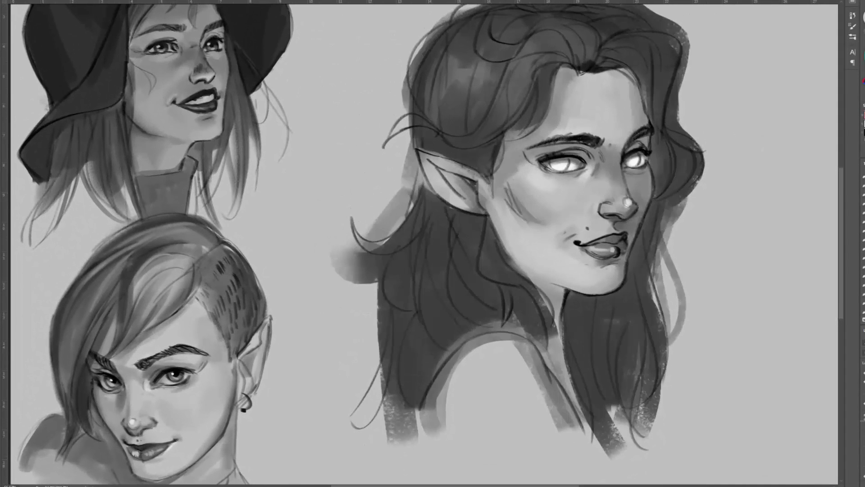
{"action": "key", "text": "ctrl+z"}
{"action": "key", "text": "ctrl+j"}
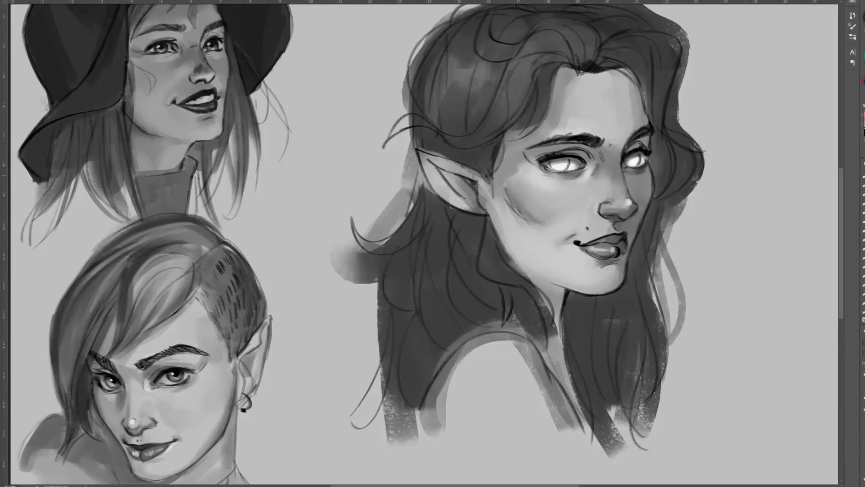
{"action": "left_click_drag", "start_coordinate": [551, 197], "coordinate": [528, 199]}
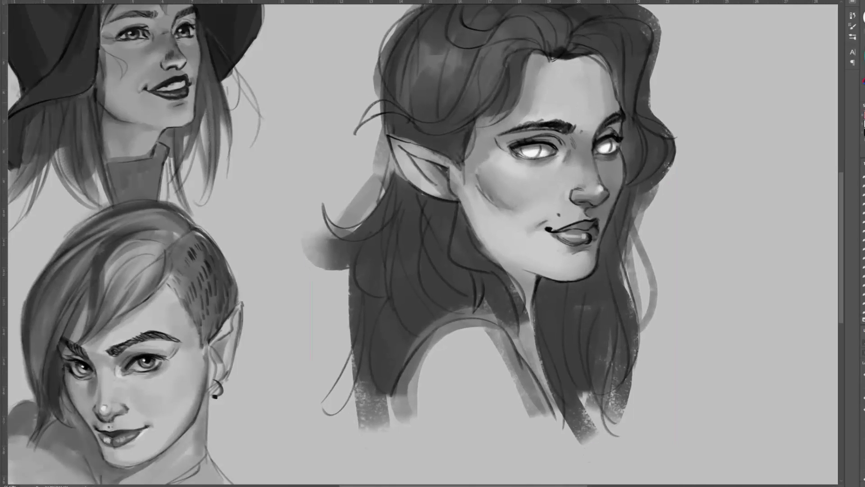
Brighten the forehead, the lower cheek and the bridge of the nose with light grey.
{"action": "mouse_move", "coordinate": [555, 97]}
{"action": "left_mouse_down"}
{"action": "mouse_move", "coordinate": [571, 80]}
{"action": "mouse_move", "coordinate": [561, 108]}
{"action": "left_mouse_up"}
{"action": "left_click_drag", "start_coordinate": [573, 73], "coordinate": [574, 89]}
{"action": "mouse_move", "coordinate": [491, 220]}
{"action": "left_mouse_down"}
{"action": "mouse_move", "coordinate": [511, 243]}
{"action": "mouse_move", "coordinate": [557, 239]}
{"action": "left_mouse_up"}
{"action": "mouse_move", "coordinate": [577, 164]}
{"action": "left_mouse_down"}
{"action": "mouse_move", "coordinate": [569, 176]}
{"action": "mouse_move", "coordinate": [581, 176]}
{"action": "left_mouse_up"}
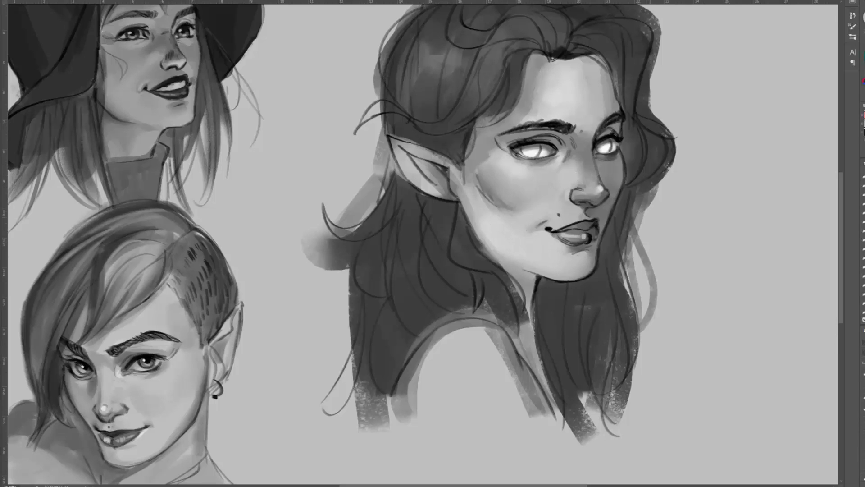
Clean up the near corner of the mouth and paint a small white triangle on the forehead.
{"action": "left_click_drag", "start_coordinate": [556, 234], "coordinate": [544, 224]}
{"action": "mouse_move", "coordinate": [537, 221]}
{"action": "left_mouse_down"}
{"action": "mouse_move", "coordinate": [543, 230]}
{"action": "mouse_move", "coordinate": [559, 218]}
{"action": "left_mouse_up"}
{"action": "left_click_drag", "start_coordinate": [559, 218], "coordinate": [550, 218]}
{"action": "left_click_drag", "start_coordinate": [575, 66], "coordinate": [567, 92]}
{"action": "left_click_drag", "start_coordinate": [576, 67], "coordinate": [584, 92]}
Shade the inner folds of the ear and the temple beside the near eye with sampled greys.
{"action": "left_click", "coordinate": [433, 160], "text": "alt"}
{"action": "left_click_drag", "start_coordinate": [430, 161], "coordinate": [402, 147]}
{"action": "mouse_move", "coordinate": [418, 144]}
{"action": "left_mouse_down"}
{"action": "mouse_move", "coordinate": [438, 156]}
{"action": "mouse_move", "coordinate": [443, 178]}
{"action": "left_mouse_up"}
{"action": "left_click_drag", "start_coordinate": [429, 185], "coordinate": [446, 189]}
{"action": "left_click", "coordinate": [485, 145], "text": "alt"}
{"action": "mouse_move", "coordinate": [478, 137]}
{"action": "left_mouse_down"}
{"action": "mouse_move", "coordinate": [467, 154]}
{"action": "mouse_move", "coordinate": [501, 170]}
{"action": "left_mouse_up"}
{"action": "mouse_move", "coordinate": [584, 169]}
{"action": "left_mouse_down"}
{"action": "mouse_move", "coordinate": [555, 153]}
{"action": "mouse_move", "coordinate": [553, 181]}
{"action": "left_mouse_up"}
{"action": "key", "text": "ctrl+z"}
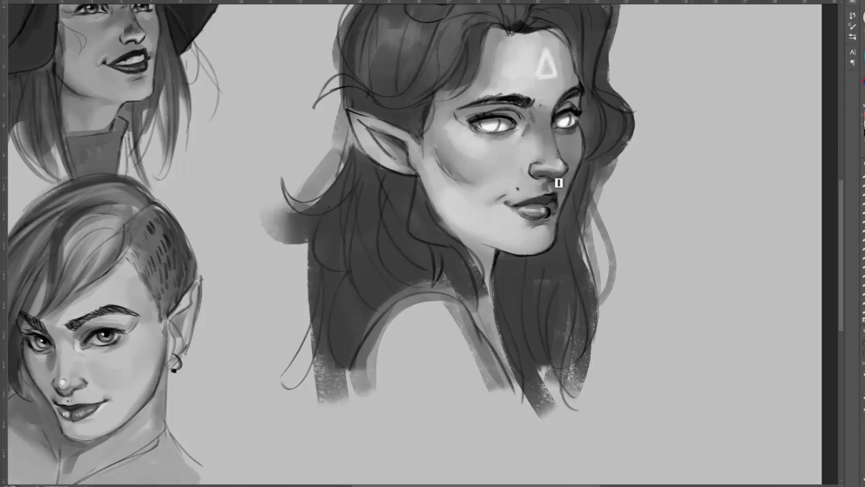
Darken the upper lip and the near eyelid crease, and shade the far side of the face.
{"action": "left_click_drag", "start_coordinate": [547, 191], "coordinate": [541, 196]}
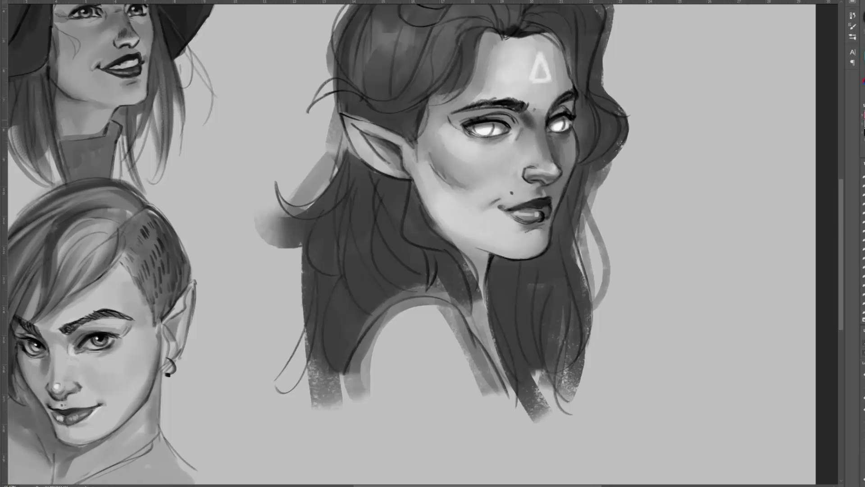
{"action": "left_click_drag", "start_coordinate": [475, 118], "coordinate": [517, 117]}
{"action": "mouse_move", "coordinate": [573, 134]}
{"action": "left_mouse_down"}
{"action": "mouse_move", "coordinate": [573, 168]}
{"action": "mouse_move", "coordinate": [547, 227]}
{"action": "left_mouse_up"}
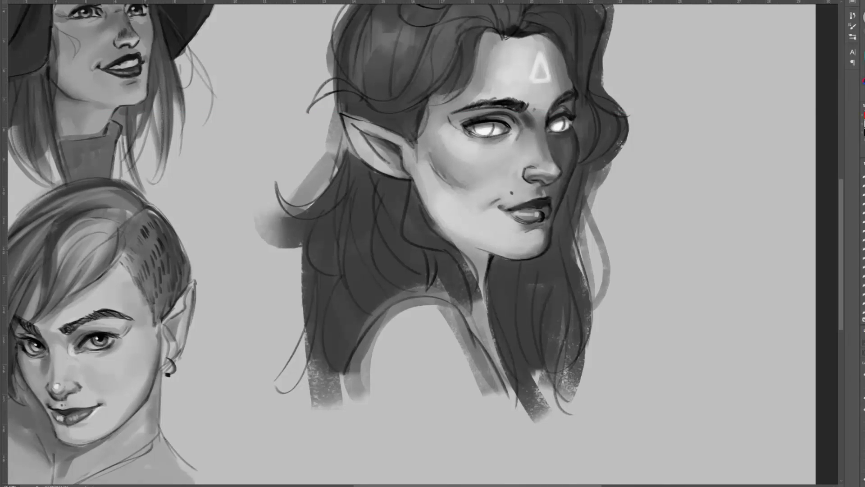
Smooth the jaw edge and the underside of the chin with sampled light greys.
{"action": "mouse_move", "coordinate": [446, 232]}
{"action": "left_mouse_down"}
{"action": "mouse_move", "coordinate": [496, 253]}
{"action": "mouse_move", "coordinate": [460, 240]}
{"action": "mouse_move", "coordinate": [482, 272]}
{"action": "mouse_move", "coordinate": [446, 246]}
{"action": "mouse_move", "coordinate": [499, 251]}
{"action": "mouse_move", "coordinate": [516, 282]}
{"action": "mouse_move", "coordinate": [436, 236]}
{"action": "left_mouse_up"}
{"action": "left_click", "coordinate": [469, 228], "text": "alt"}
{"action": "left_click", "coordinate": [498, 255], "text": "alt"}
{"action": "left_click", "coordinate": [496, 247], "text": "alt"}
{"action": "mouse_move", "coordinate": [488, 259]}
{"action": "left_mouse_down"}
{"action": "mouse_move", "coordinate": [422, 212]}
{"action": "mouse_move", "coordinate": [448, 243]}
{"action": "left_mouse_up"}
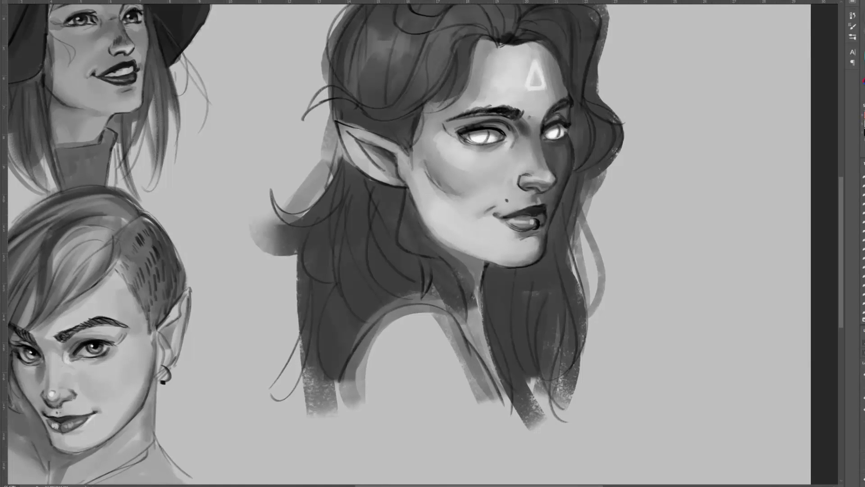
Paint dark strands in the near-side hair along the jaw, beside the neck and below the ear.
{"action": "left_click", "coordinate": [408, 203], "text": "alt"}
{"action": "mouse_move", "coordinate": [408, 191]}
{"action": "left_mouse_down"}
{"action": "mouse_move", "coordinate": [437, 256]}
{"action": "mouse_move", "coordinate": [473, 298]}
{"action": "left_mouse_up"}
{"action": "left_click_drag", "start_coordinate": [436, 261], "coordinate": [468, 301]}
{"action": "left_click_drag", "start_coordinate": [425, 225], "coordinate": [438, 244]}
{"action": "left_click_drag", "start_coordinate": [398, 175], "coordinate": [407, 182]}
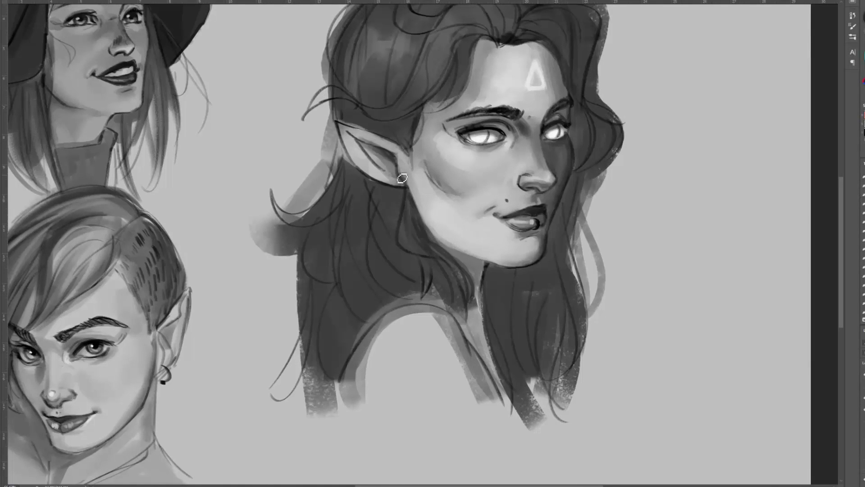
{"action": "left_click_drag", "start_coordinate": [505, 266], "coordinate": [480, 291]}
{"action": "left_click_drag", "start_coordinate": [372, 243], "coordinate": [411, 289]}
{"action": "left_click_drag", "start_coordinate": [370, 220], "coordinate": [388, 300]}
{"action": "left_click_drag", "start_coordinate": [338, 223], "coordinate": [376, 321]}
Paint dark strands into the front hair around the parting and hairline with sampled greys.
{"action": "mouse_move", "coordinate": [424, 38]}
{"action": "left_mouse_down"}
{"action": "mouse_move", "coordinate": [388, 99]}
{"action": "mouse_move", "coordinate": [490, 35]}
{"action": "left_mouse_up"}
{"action": "mouse_move", "coordinate": [454, 26]}
{"action": "left_mouse_down"}
{"action": "mouse_move", "coordinate": [442, 80]}
{"action": "mouse_move", "coordinate": [393, 64]}
{"action": "mouse_move", "coordinate": [500, 88]}
{"action": "left_mouse_up"}
{"action": "left_click", "coordinate": [436, 68], "text": "alt"}
{"action": "left_click", "coordinate": [461, 81], "text": "alt"}
{"action": "mouse_move", "coordinate": [508, 94]}
{"action": "left_mouse_down"}
{"action": "mouse_move", "coordinate": [463, 94]}
{"action": "mouse_move", "coordinate": [446, 150]}
{"action": "mouse_move", "coordinate": [421, 153]}
{"action": "mouse_move", "coordinate": [422, 167]}
{"action": "mouse_move", "coordinate": [450, 94]}
{"action": "left_mouse_up"}
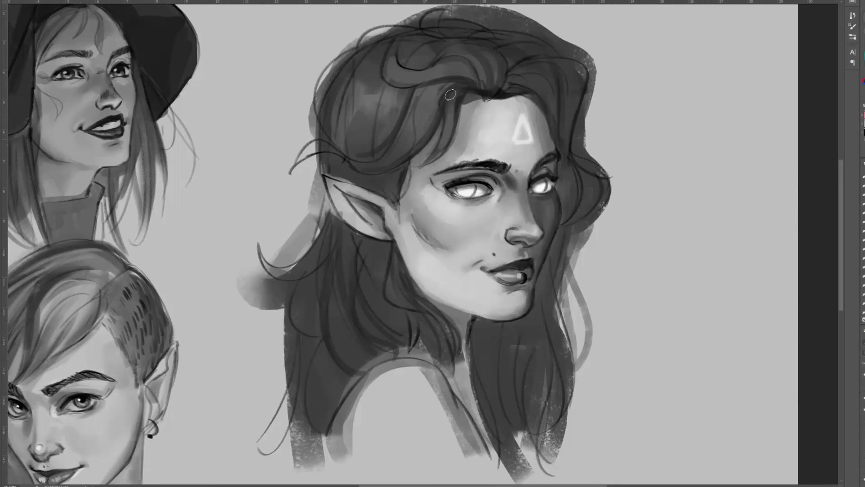
Even out the forehead tones near the hairline and deepen the shadow on the far side of the nose bridge.
{"action": "left_click", "coordinate": [470, 149], "text": "alt"}
{"action": "mouse_move", "coordinate": [460, 153]}
{"action": "left_mouse_down"}
{"action": "mouse_move", "coordinate": [469, 125]}
{"action": "mouse_move", "coordinate": [458, 154]}
{"action": "mouse_move", "coordinate": [488, 140]}
{"action": "mouse_move", "coordinate": [475, 141]}
{"action": "left_mouse_up"}
{"action": "left_click", "coordinate": [465, 148], "text": "alt"}
{"action": "left_click", "coordinate": [493, 139], "text": "alt"}
{"action": "mouse_move", "coordinate": [480, 112]}
{"action": "left_mouse_down"}
{"action": "mouse_move", "coordinate": [468, 147]}
{"action": "mouse_move", "coordinate": [481, 154]}
{"action": "left_mouse_up"}
{"action": "left_click_drag", "start_coordinate": [486, 159], "coordinate": [490, 138]}
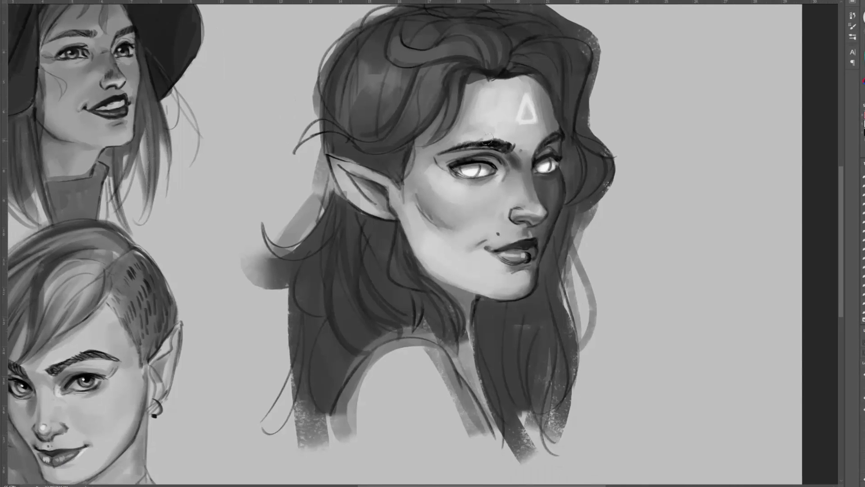
{"action": "left_click", "coordinate": [537, 204], "text": "alt"}
{"action": "left_click_drag", "start_coordinate": [537, 204], "coordinate": [534, 154]}
{"action": "left_click", "coordinate": [535, 158], "text": "alt"}
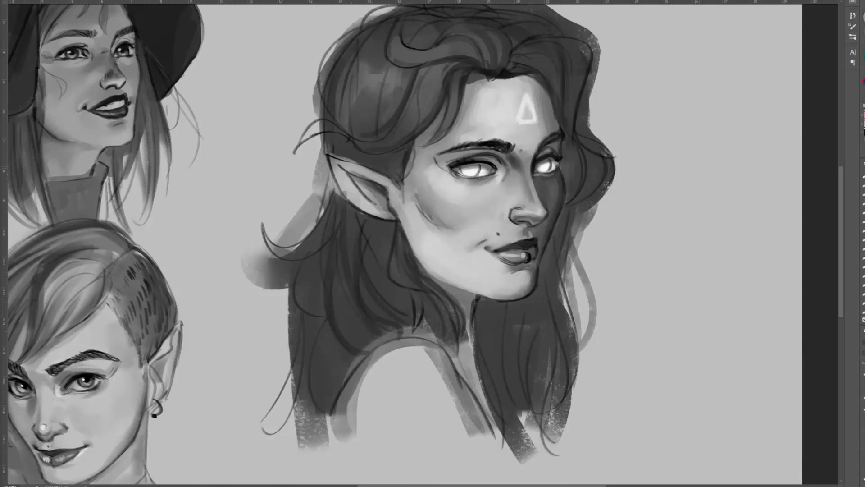
Tone the iris and paint a bright rim light along the far cheek, lip, brow and inner hair edge.
{"action": "left_click_drag", "start_coordinate": [555, 166], "coordinate": [551, 172]}
{"action": "left_click_drag", "start_coordinate": [558, 172], "coordinate": [542, 266]}
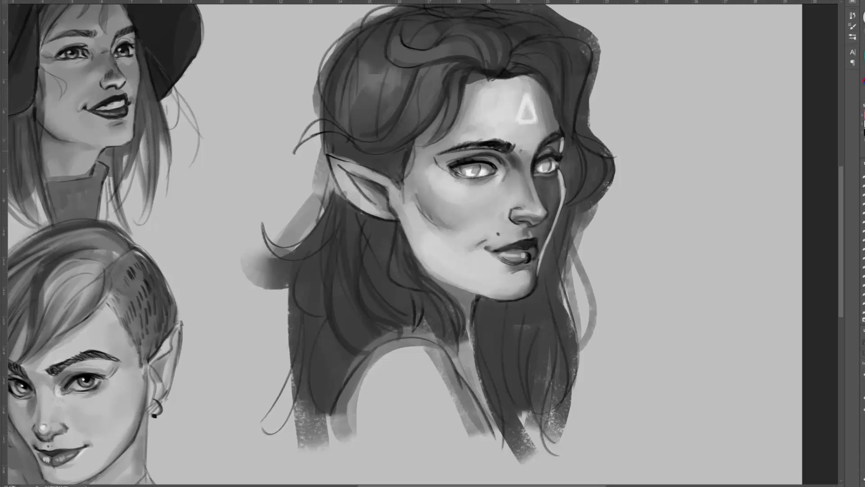
{"action": "left_click_drag", "start_coordinate": [537, 235], "coordinate": [545, 219]}
{"action": "left_click_drag", "start_coordinate": [529, 254], "coordinate": [530, 260]}
{"action": "mouse_move", "coordinate": [555, 102]}
{"action": "left_mouse_down"}
{"action": "mouse_move", "coordinate": [561, 130]}
{"action": "mouse_move", "coordinate": [556, 105]}
{"action": "left_mouse_up"}
{"action": "mouse_move", "coordinate": [577, 96]}
{"action": "left_mouse_down"}
{"action": "mouse_move", "coordinate": [577, 139]}
{"action": "mouse_move", "coordinate": [568, 134]}
{"action": "left_mouse_up"}
Clean up the rough outer edges of the hair and erase the grey smudge behind the back curl.
{"action": "mouse_move", "coordinate": [600, 49]}
{"action": "left_mouse_down"}
{"action": "mouse_move", "coordinate": [583, 121]}
{"action": "mouse_move", "coordinate": [616, 157]}
{"action": "mouse_move", "coordinate": [578, 229]}
{"action": "mouse_move", "coordinate": [591, 337]}
{"action": "mouse_move", "coordinate": [585, 443]}
{"action": "left_mouse_up"}
{"action": "mouse_move", "coordinate": [554, 110]}
{"action": "left_mouse_down"}
{"action": "mouse_move", "coordinate": [551, 98]}
{"action": "mouse_move", "coordinate": [434, 68]}
{"action": "mouse_move", "coordinate": [576, 139]}
{"action": "left_mouse_up"}
{"action": "mouse_move", "coordinate": [540, 102]}
{"action": "left_mouse_down"}
{"action": "mouse_move", "coordinate": [400, 68]}
{"action": "mouse_move", "coordinate": [297, 157]}
{"action": "mouse_move", "coordinate": [297, 283]}
{"action": "left_mouse_up"}
{"action": "mouse_move", "coordinate": [295, 284]}
{"action": "left_mouse_down"}
{"action": "mouse_move", "coordinate": [261, 321]}
{"action": "mouse_move", "coordinate": [226, 304]}
{"action": "left_mouse_up"}
{"action": "mouse_move", "coordinate": [251, 313]}
{"action": "left_mouse_down"}
{"action": "mouse_move", "coordinate": [275, 413]}
{"action": "mouse_move", "coordinate": [259, 327]}
{"action": "left_mouse_up"}
Paint loose grey strands down the back of the hair and thicken the flyaway lock above the ear.
{"action": "key", "text": "b"}
{"action": "left_click_drag", "start_coordinate": [261, 247], "coordinate": [265, 313]}
{"action": "left_click_drag", "start_coordinate": [262, 293], "coordinate": [250, 401]}
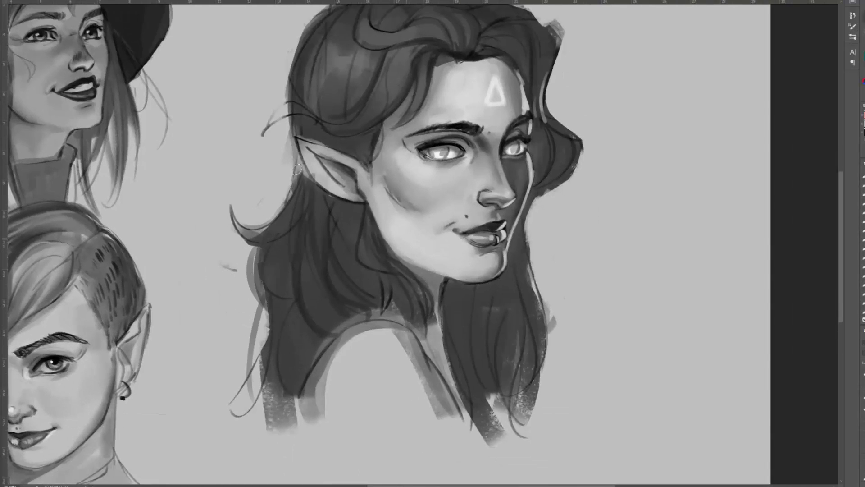
{"action": "left_click_drag", "start_coordinate": [298, 136], "coordinate": [292, 195]}
{"action": "left_click_drag", "start_coordinate": [289, 106], "coordinate": [277, 212]}
{"action": "left_click_drag", "start_coordinate": [281, 165], "coordinate": [264, 232]}
{"action": "left_click_drag", "start_coordinate": [288, 105], "coordinate": [263, 128]}
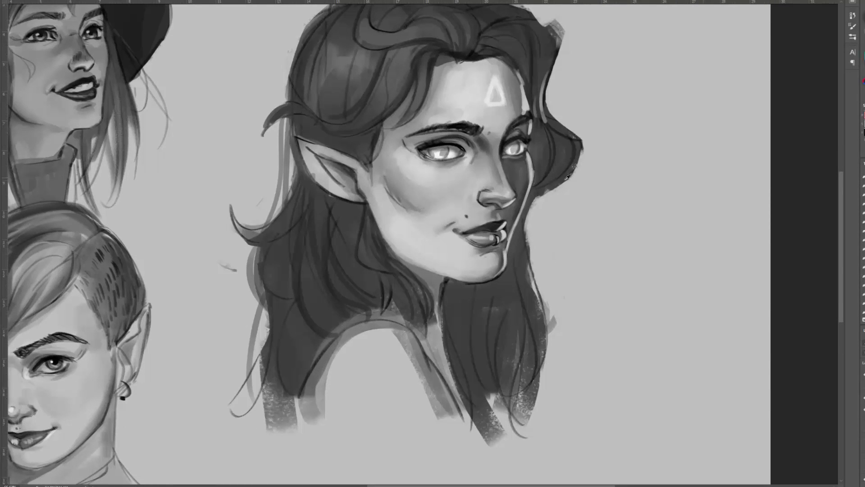
Paint thin wavy strands along the outer edge of the far-side hair from the temple to the tips.
{"action": "left_click_drag", "start_coordinate": [576, 158], "coordinate": [543, 259]}
{"action": "left_click_drag", "start_coordinate": [540, 290], "coordinate": [542, 375]}
{"action": "left_click_drag", "start_coordinate": [549, 288], "coordinate": [540, 318]}
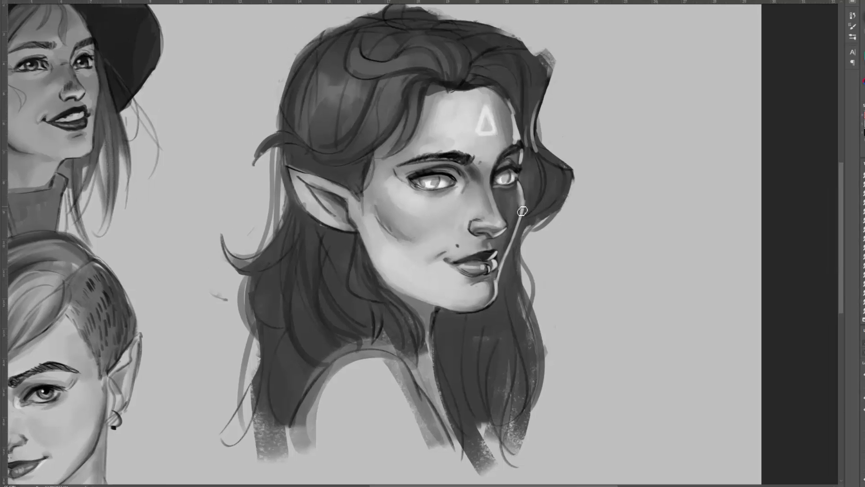
{"action": "mouse_move", "coordinate": [538, 128]}
{"action": "left_mouse_down"}
{"action": "mouse_move", "coordinate": [534, 246]}
{"action": "mouse_move", "coordinate": [522, 273]}
{"action": "left_mouse_up"}
{"action": "left_click_drag", "start_coordinate": [524, 292], "coordinate": [546, 383]}
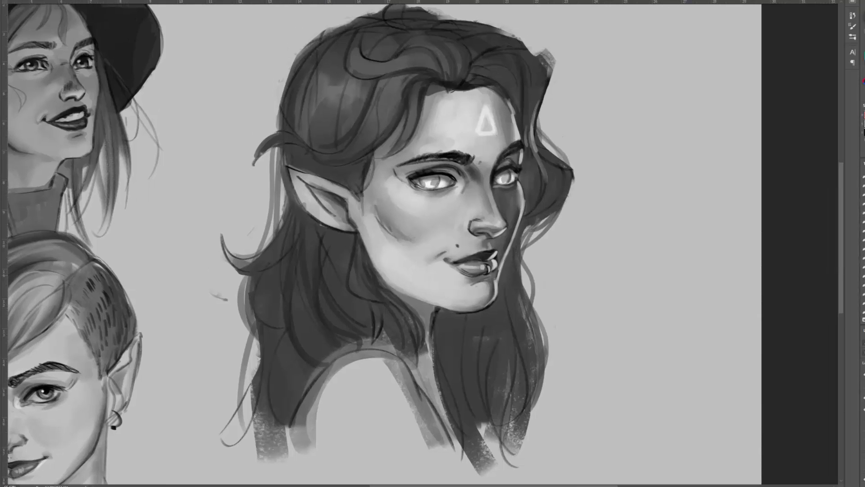
Add fine loose strands along the back of the hair, behind the ear and over the crown.
{"action": "left_click_drag", "start_coordinate": [247, 284], "coordinate": [253, 397]}
{"action": "left_click_drag", "start_coordinate": [262, 177], "coordinate": [253, 260]}
{"action": "left_click_drag", "start_coordinate": [264, 146], "coordinate": [244, 195]}
{"action": "mouse_move", "coordinate": [287, 76]}
{"action": "left_mouse_down"}
{"action": "mouse_move", "coordinate": [279, 130]}
{"action": "mouse_move", "coordinate": [308, 104]}
{"action": "left_mouse_up"}
{"action": "mouse_move", "coordinate": [383, 34]}
{"action": "left_mouse_down"}
{"action": "mouse_move", "coordinate": [326, 59]}
{"action": "mouse_move", "coordinate": [491, 47]}
{"action": "left_mouse_up"}
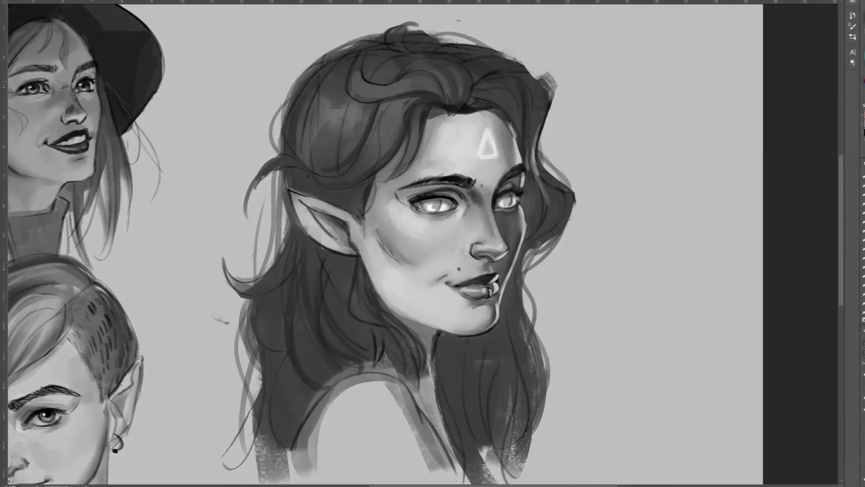
Lighten the curled lock above the forehead and refine the hair at the temple and below the ear, touching up the nose.
{"action": "left_click", "coordinate": [399, 86], "text": "alt"}
{"action": "left_click_drag", "start_coordinate": [393, 89], "coordinate": [361, 86]}
{"action": "mouse_move", "coordinate": [365, 96]}
{"action": "left_mouse_down"}
{"action": "mouse_move", "coordinate": [353, 71]}
{"action": "mouse_move", "coordinate": [356, 92]}
{"action": "left_mouse_up"}
{"action": "left_click_drag", "start_coordinate": [426, 121], "coordinate": [379, 221]}
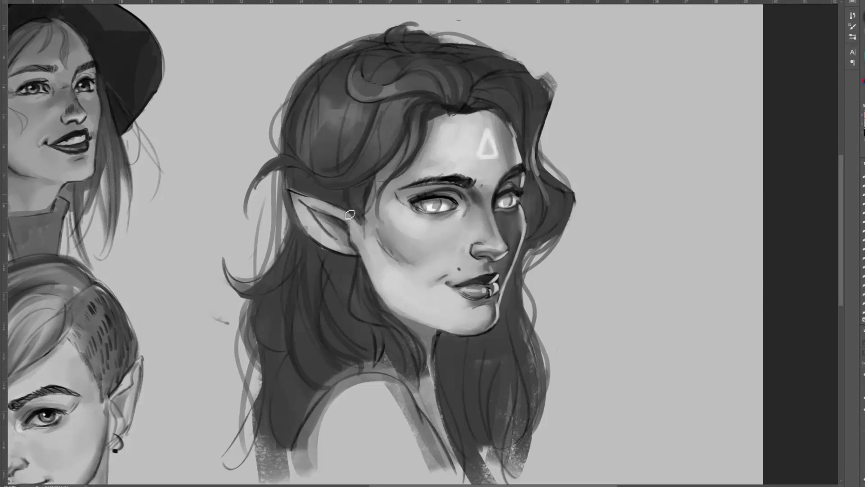
{"action": "left_click_drag", "start_coordinate": [329, 258], "coordinate": [349, 297]}
{"action": "left_click_drag", "start_coordinate": [356, 336], "coordinate": [365, 296]}
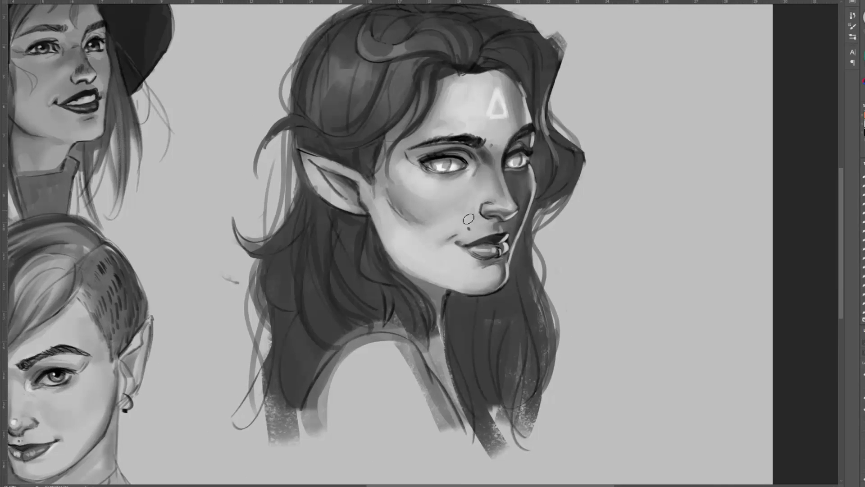
{"action": "left_click_drag", "start_coordinate": [479, 192], "coordinate": [488, 186]}
Paint a dark curved horn sweeping back from the hair above the near ear to a pointed tip.
{"action": "mouse_move", "coordinate": [616, 162]}
{"action": "left_mouse_down"}
{"action": "mouse_move", "coordinate": [609, 152]}
{"action": "mouse_move", "coordinate": [622, 175]}
{"action": "mouse_move", "coordinate": [612, 200]}
{"action": "left_mouse_up"}
{"action": "mouse_move", "coordinate": [391, 120]}
{"action": "left_mouse_down"}
{"action": "mouse_move", "coordinate": [326, 121]}
{"action": "mouse_move", "coordinate": [226, 147]}
{"action": "mouse_move", "coordinate": [253, 196]}
{"action": "left_mouse_up"}
{"action": "left_click_drag", "start_coordinate": [319, 179], "coordinate": [362, 176]}
{"action": "mouse_move", "coordinate": [388, 130]}
{"action": "left_mouse_down"}
{"action": "mouse_move", "coordinate": [325, 128]}
{"action": "mouse_move", "coordinate": [250, 172]}
{"action": "mouse_move", "coordinate": [279, 189]}
{"action": "mouse_move", "coordinate": [322, 148]}
{"action": "mouse_move", "coordinate": [367, 162]}
{"action": "mouse_move", "coordinate": [385, 135]}
{"action": "mouse_move", "coordinate": [253, 187]}
{"action": "mouse_move", "coordinate": [235, 141]}
{"action": "mouse_move", "coordinate": [241, 158]}
{"action": "mouse_move", "coordinate": [282, 151]}
{"action": "mouse_move", "coordinate": [250, 168]}
{"action": "left_mouse_up"}
{"action": "key", "text": "b"}
{"action": "mouse_move", "coordinate": [270, 170]}
{"action": "left_mouse_down"}
{"action": "mouse_move", "coordinate": [363, 162]}
{"action": "mouse_move", "coordinate": [302, 162]}
{"action": "left_mouse_up"}
{"action": "left_click_drag", "start_coordinate": [300, 174], "coordinate": [358, 172]}
{"action": "mouse_move", "coordinate": [310, 143]}
{"action": "left_mouse_down"}
{"action": "mouse_move", "coordinate": [362, 161]}
{"action": "mouse_move", "coordinate": [354, 118]}
{"action": "left_mouse_up"}
{"action": "mouse_move", "coordinate": [360, 118]}
{"action": "left_mouse_down"}
{"action": "mouse_move", "coordinate": [246, 163]}
{"action": "mouse_move", "coordinate": [230, 156]}
{"action": "left_mouse_up"}
{"action": "mouse_move", "coordinate": [252, 189]}
{"action": "left_mouse_down"}
{"action": "mouse_move", "coordinate": [239, 168]}
{"action": "mouse_move", "coordinate": [264, 161]}
{"action": "left_mouse_up"}
{"action": "left_click_drag", "start_coordinate": [265, 156], "coordinate": [382, 129]}
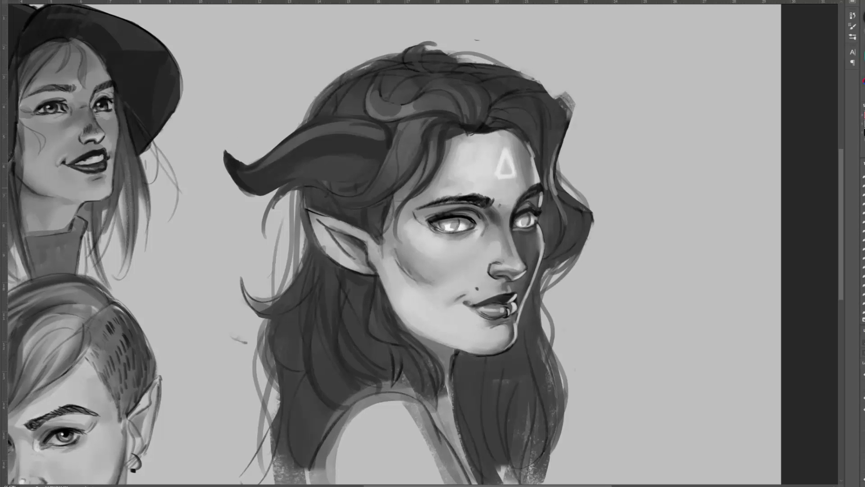
Add dark ridge lines across the horn and lighter grey along its upper surface.
{"action": "left_click_drag", "start_coordinate": [306, 127], "coordinate": [314, 151]}
{"action": "left_click_drag", "start_coordinate": [272, 155], "coordinate": [272, 178]}
{"action": "left_click_drag", "start_coordinate": [356, 155], "coordinate": [356, 190]}
{"action": "left_click_drag", "start_coordinate": [303, 181], "coordinate": [341, 185]}
{"action": "left_click_drag", "start_coordinate": [330, 132], "coordinate": [258, 167]}
{"action": "left_click_drag", "start_coordinate": [368, 129], "coordinate": [289, 144]}
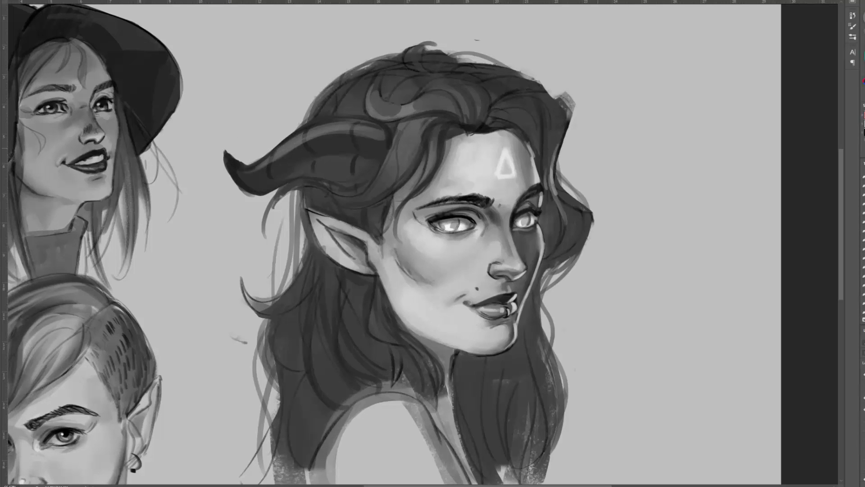
Darken the underside of the horn, hatch its base and paint shadow into the hair beneath it.
{"action": "left_click", "coordinate": [434, 198], "text": "alt"}
{"action": "left_click_drag", "start_coordinate": [283, 186], "coordinate": [361, 189]}
{"action": "mouse_move", "coordinate": [364, 189]}
{"action": "left_mouse_down"}
{"action": "mouse_move", "coordinate": [388, 155]}
{"action": "mouse_move", "coordinate": [380, 158]}
{"action": "left_mouse_up"}
{"action": "left_click_drag", "start_coordinate": [380, 144], "coordinate": [373, 156]}
{"action": "mouse_move", "coordinate": [374, 142]}
{"action": "left_mouse_down"}
{"action": "mouse_move", "coordinate": [365, 153]}
{"action": "mouse_move", "coordinate": [359, 148]}
{"action": "left_mouse_up"}
{"action": "left_click_drag", "start_coordinate": [326, 197], "coordinate": [388, 197]}
{"action": "left_click_drag", "start_coordinate": [306, 188], "coordinate": [295, 209]}
Paint dark curved strands through the front hair between the horn and the parting.
{"action": "left_click_drag", "start_coordinate": [365, 105], "coordinate": [441, 111]}
{"action": "left_click_drag", "start_coordinate": [376, 87], "coordinate": [460, 90]}
{"action": "left_click_drag", "start_coordinate": [410, 100], "coordinate": [469, 112]}
{"action": "left_click_drag", "start_coordinate": [436, 79], "coordinate": [495, 97]}
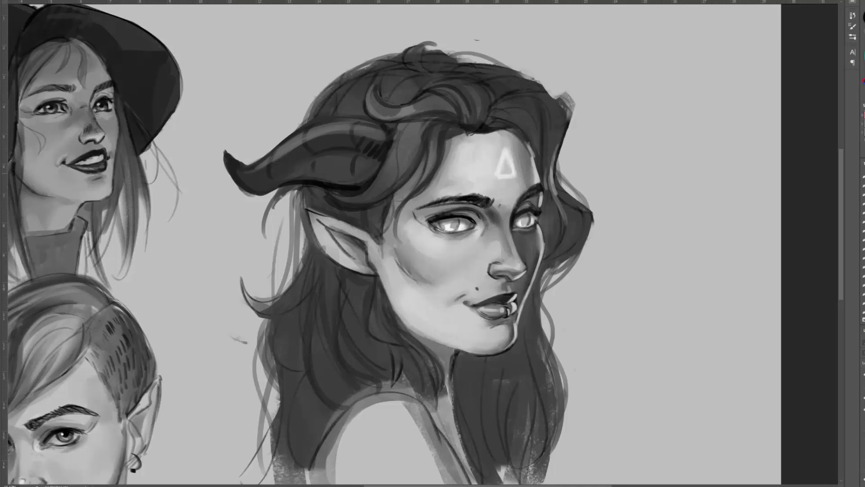
Paint dark strands in front of the ear and down through the near-side hair to the shoulder.
{"action": "left_click_drag", "start_coordinate": [377, 214], "coordinate": [383, 266]}
{"action": "mouse_move", "coordinate": [364, 268]}
{"action": "left_mouse_down"}
{"action": "mouse_move", "coordinate": [358, 311]}
{"action": "mouse_move", "coordinate": [408, 383]}
{"action": "left_mouse_up"}
{"action": "left_click_drag", "start_coordinate": [386, 381], "coordinate": [370, 401]}
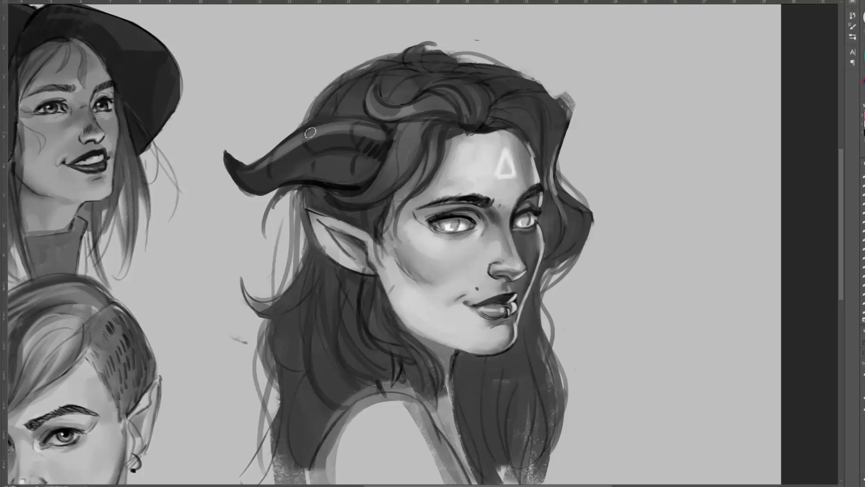
Paint lighter grey along the upper surface and middle sections of the horn on the third head.
{"action": "mouse_move", "coordinate": [251, 180]}
{"action": "left_mouse_down"}
{"action": "mouse_move", "coordinate": [282, 155]}
{"action": "mouse_move", "coordinate": [378, 133]}
{"action": "left_mouse_up"}
{"action": "mouse_move", "coordinate": [369, 164]}
{"action": "left_mouse_down"}
{"action": "mouse_move", "coordinate": [250, 180]}
{"action": "mouse_move", "coordinate": [346, 158]}
{"action": "left_mouse_up"}
{"action": "key", "text": "ctrl+z"}
{"action": "left_click_drag", "start_coordinate": [402, 149], "coordinate": [252, 193]}
{"action": "left_click_drag", "start_coordinate": [347, 169], "coordinate": [253, 193]}
{"action": "left_click_drag", "start_coordinate": [331, 165], "coordinate": [257, 187]}
{"action": "left_click_drag", "start_coordinate": [346, 148], "coordinate": [201, 180]}
{"action": "left_click_drag", "start_coordinate": [319, 148], "coordinate": [270, 157]}
Sample a grey from the horn and model its segments, redefining the dark ridge lines between them.
{"action": "left_click", "coordinate": [311, 158], "text": "alt"}
{"action": "left_click_drag", "start_coordinate": [337, 156], "coordinate": [237, 181]}
{"action": "left_click_drag", "start_coordinate": [295, 184], "coordinate": [253, 188]}
{"action": "left_click_drag", "start_coordinate": [324, 164], "coordinate": [321, 187]}
{"action": "left_click_drag", "start_coordinate": [289, 168], "coordinate": [284, 183]}
{"action": "left_click_drag", "start_coordinate": [319, 136], "coordinate": [329, 152]}
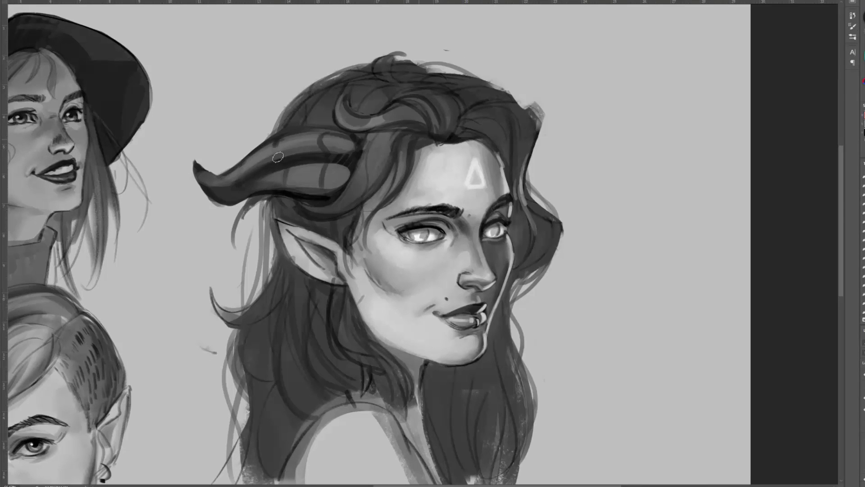
{"action": "left_click_drag", "start_coordinate": [276, 146], "coordinate": [279, 158]}
{"action": "left_click_drag", "start_coordinate": [323, 210], "coordinate": [301, 196]}
Soften the far-side hair outline with overlapping strokes and add loose strands curling away from the face.
{"action": "mouse_move", "coordinate": [404, 54]}
{"action": "left_mouse_down"}
{"action": "mouse_move", "coordinate": [506, 94]}
{"action": "mouse_move", "coordinate": [515, 118]}
{"action": "mouse_move", "coordinate": [508, 146]}
{"action": "left_mouse_up"}
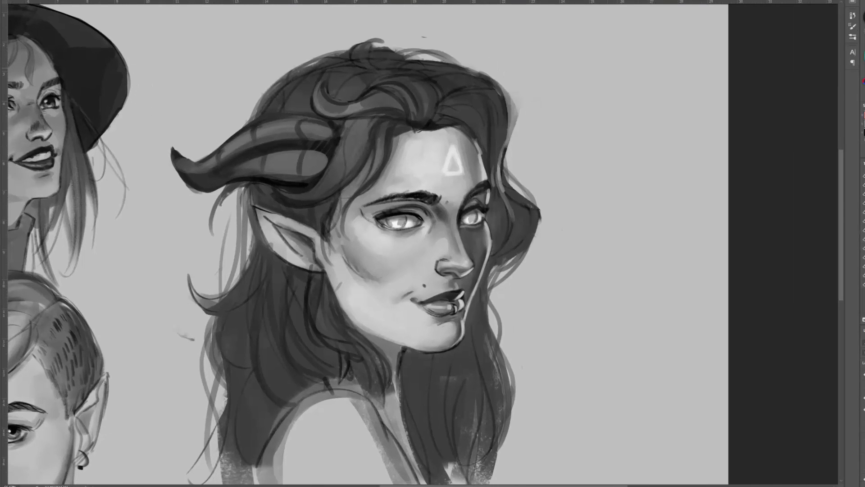
{"action": "left_click_drag", "start_coordinate": [481, 72], "coordinate": [513, 143]}
{"action": "left_click_drag", "start_coordinate": [492, 88], "coordinate": [507, 154]}
{"action": "left_click_drag", "start_coordinate": [519, 129], "coordinate": [511, 187]}
{"action": "mouse_move", "coordinate": [539, 211]}
{"action": "left_mouse_down"}
{"action": "mouse_move", "coordinate": [541, 241]}
{"action": "mouse_move", "coordinate": [501, 314]}
{"action": "left_mouse_up"}
{"action": "left_click_drag", "start_coordinate": [512, 259], "coordinate": [557, 295]}
Add thin loose strands along the lower back of the third head's hair.
{"action": "left_click_drag", "start_coordinate": [190, 338], "coordinate": [225, 391]}
{"action": "mouse_move", "coordinate": [313, 344]}
{"action": "left_mouse_down"}
{"action": "mouse_move", "coordinate": [311, 289]}
{"action": "mouse_move", "coordinate": [285, 311]}
{"action": "left_mouse_up"}
{"action": "scroll", "coordinate": [357, 228], "scroll_direction": "down", "scroll_amount": 4}
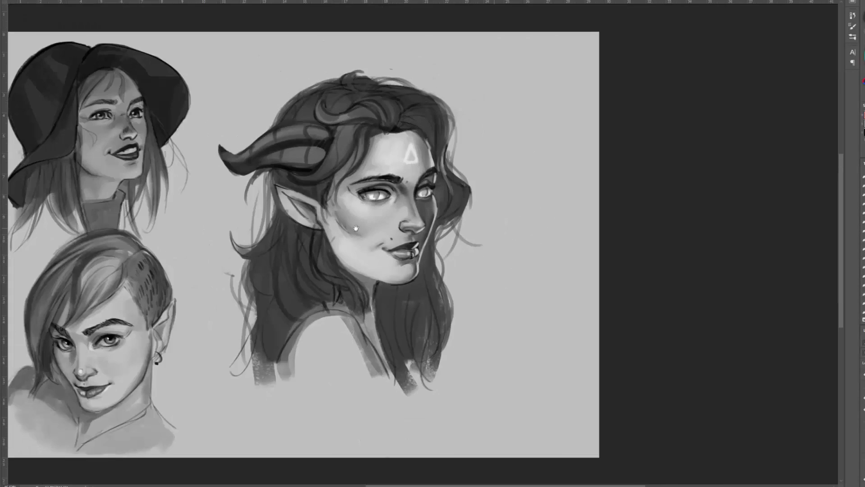
{"action": "left_click_drag", "start_coordinate": [358, 228], "coordinate": [432, 233]}
{"action": "scroll", "coordinate": [431, 233], "scroll_direction": "down", "scroll_amount": 1}
{"action": "scroll", "coordinate": [431, 233], "scroll_direction": "up", "scroll_amount": 1}
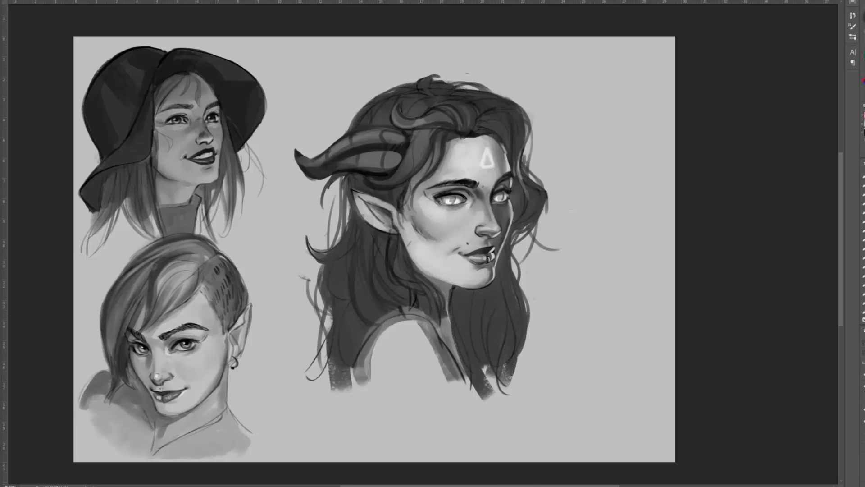
Scale down the horned third head and place it beside the short-haired portrait.
{"action": "key", "text": "ctrl+t"}
{"action": "left_click_drag", "start_coordinate": [562, 71], "coordinate": [481, 167]}
{"action": "mouse_move", "coordinate": [429, 217]}
{"action": "left_mouse_down"}
{"action": "mouse_move", "coordinate": [371, 55]}
{"action": "mouse_move", "coordinate": [399, 81]}
{"action": "mouse_move", "coordinate": [365, 222]}
{"action": "left_mouse_up"}
{"action": "key", "text": "Return"}
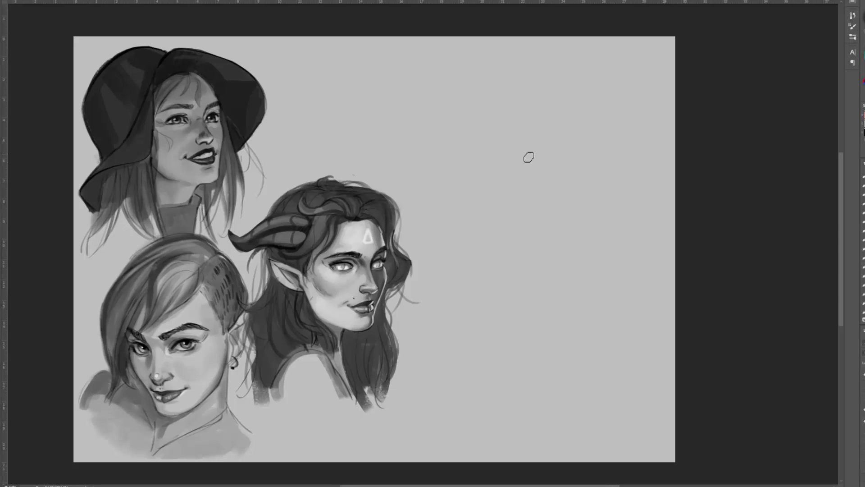
Sketch the fourth head's face outline and long straight hair in the empty area beside the other portraits.
{"action": "right_click", "coordinate": [497, 202]}
{"action": "double_click", "coordinate": [559, 362]}
{"action": "mouse_move", "coordinate": [466, 86]}
{"action": "left_mouse_down"}
{"action": "mouse_move", "coordinate": [480, 176]}
{"action": "mouse_move", "coordinate": [541, 222]}
{"action": "mouse_move", "coordinate": [583, 184]}
{"action": "left_mouse_up"}
{"action": "left_click_drag", "start_coordinate": [468, 87], "coordinate": [496, 67]}
{"action": "left_click_drag", "start_coordinate": [587, 110], "coordinate": [593, 136]}
{"action": "mouse_move", "coordinate": [485, 72]}
{"action": "left_mouse_down"}
{"action": "mouse_move", "coordinate": [556, 61]}
{"action": "mouse_move", "coordinate": [463, 228]}
{"action": "left_mouse_up"}
{"action": "mouse_move", "coordinate": [552, 58]}
{"action": "left_mouse_down"}
{"action": "mouse_move", "coordinate": [597, 136]}
{"action": "mouse_move", "coordinate": [590, 194]}
{"action": "left_mouse_up"}
{"action": "left_click_drag", "start_coordinate": [559, 109], "coordinate": [611, 221]}
{"action": "left_click_drag", "start_coordinate": [574, 194], "coordinate": [539, 222]}
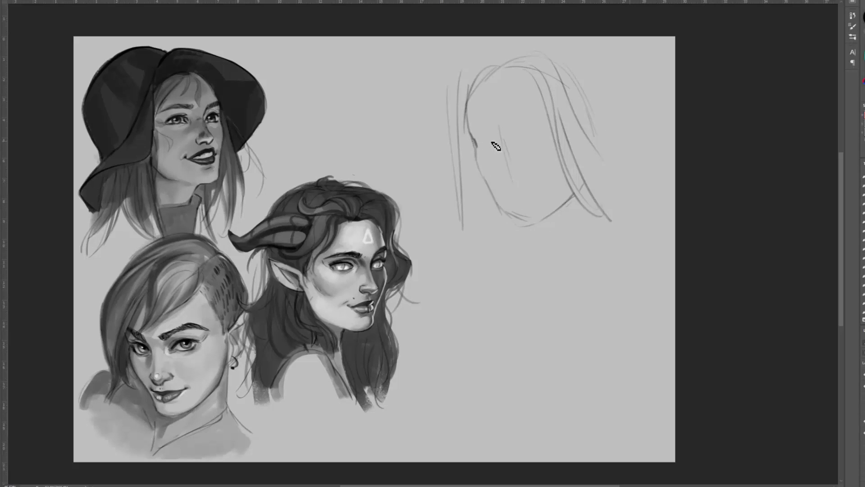
Sketch the fourth head's eyes, angled brows, nose and full lips.
{"action": "mouse_move", "coordinate": [478, 140]}
{"action": "left_mouse_down"}
{"action": "mouse_move", "coordinate": [550, 128]}
{"action": "mouse_move", "coordinate": [496, 150]}
{"action": "mouse_move", "coordinate": [559, 132]}
{"action": "mouse_move", "coordinate": [495, 141]}
{"action": "left_mouse_up"}
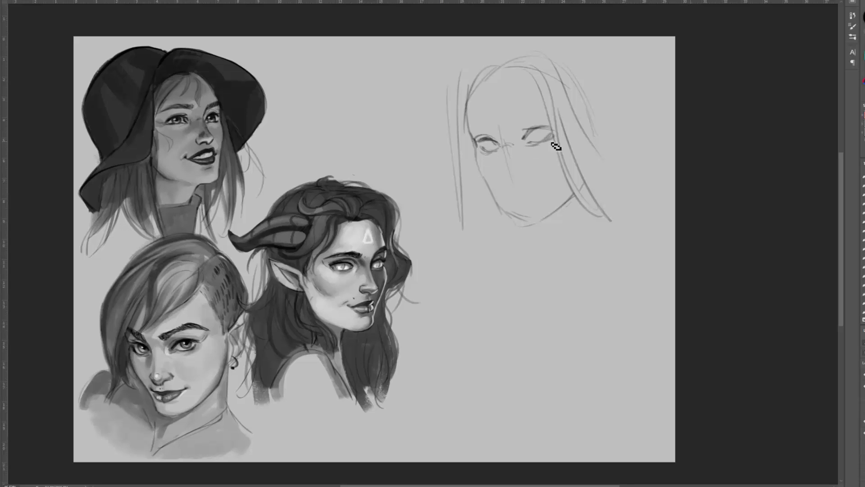
{"action": "mouse_move", "coordinate": [509, 180]}
{"action": "left_mouse_down"}
{"action": "mouse_move", "coordinate": [523, 171]}
{"action": "mouse_move", "coordinate": [511, 168]}
{"action": "left_mouse_up"}
{"action": "mouse_move", "coordinate": [469, 126]}
{"action": "left_mouse_down"}
{"action": "mouse_move", "coordinate": [494, 131]}
{"action": "mouse_move", "coordinate": [549, 118]}
{"action": "left_mouse_up"}
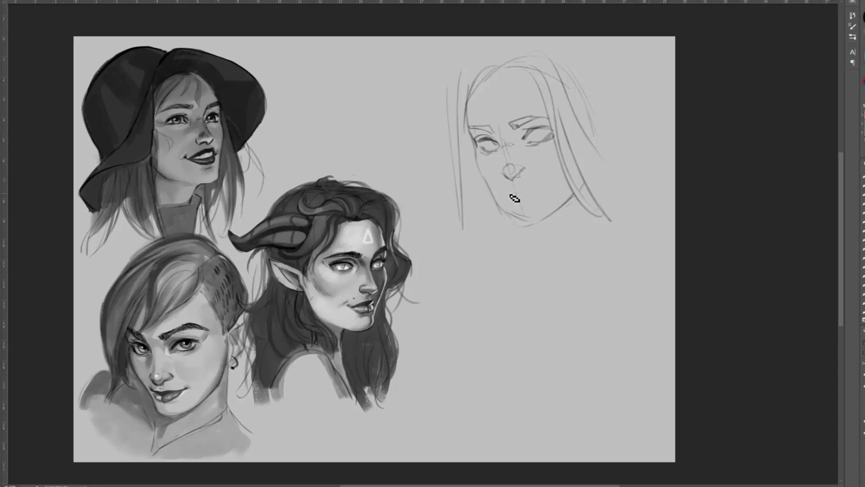
{"action": "mouse_move", "coordinate": [507, 188]}
{"action": "left_mouse_down"}
{"action": "mouse_move", "coordinate": [540, 188]}
{"action": "mouse_move", "coordinate": [514, 204]}
{"action": "mouse_move", "coordinate": [535, 195]}
{"action": "mouse_move", "coordinate": [525, 170]}
{"action": "left_mouse_up"}
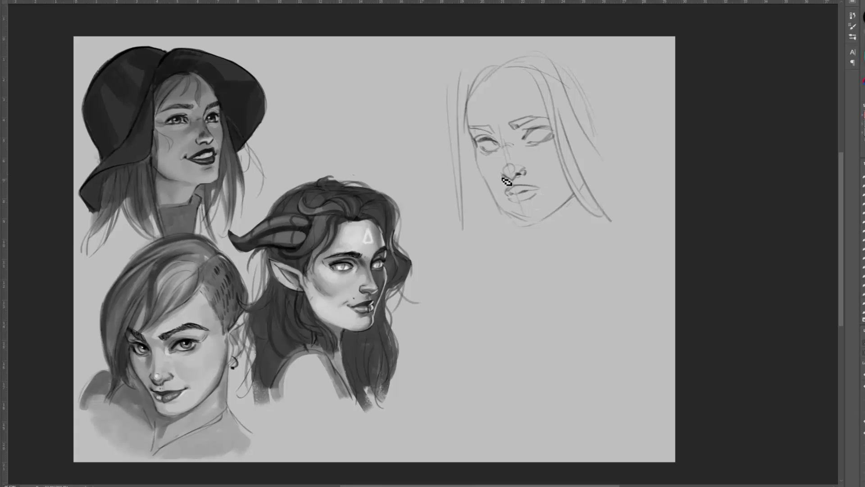
Reinforce the eye contours and define the nose bridge and nostrils on the fourth head.
{"action": "left_click_drag", "start_coordinate": [499, 145], "coordinate": [493, 152]}
{"action": "mouse_move", "coordinate": [481, 144]}
{"action": "left_mouse_down"}
{"action": "mouse_move", "coordinate": [486, 153]}
{"action": "mouse_move", "coordinate": [540, 144]}
{"action": "mouse_move", "coordinate": [533, 142]}
{"action": "left_mouse_up"}
{"action": "left_click_drag", "start_coordinate": [502, 167], "coordinate": [505, 178]}
{"action": "left_click_drag", "start_coordinate": [498, 134], "coordinate": [507, 163]}
{"action": "left_click", "coordinate": [510, 134]}
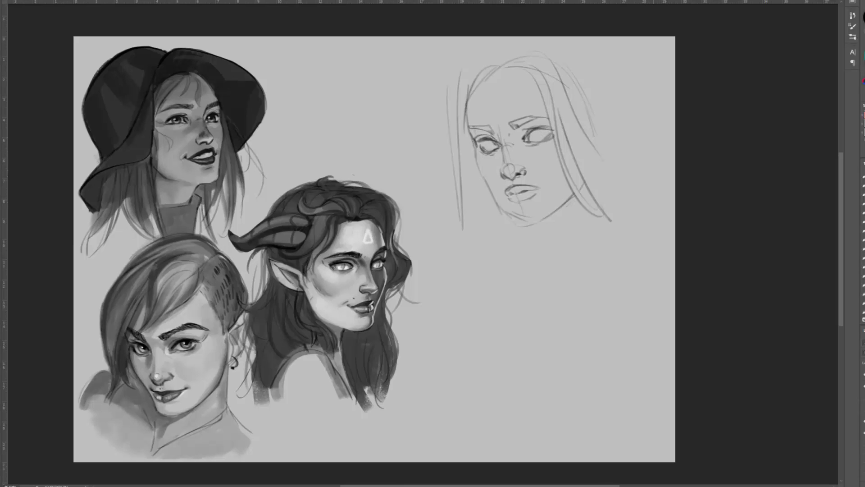
Clean up and redraw the chin and jawline, refining the lips and eyes of the fourth head.
{"action": "key", "text": "e"}
{"action": "mouse_move", "coordinate": [525, 218]}
{"action": "left_mouse_down"}
{"action": "mouse_move", "coordinate": [498, 205]}
{"action": "mouse_move", "coordinate": [487, 183]}
{"action": "mouse_move", "coordinate": [521, 227]}
{"action": "left_mouse_up"}
{"action": "key", "text": "e"}
{"action": "key", "text": "b"}
{"action": "mouse_move", "coordinate": [487, 186]}
{"action": "left_mouse_down"}
{"action": "mouse_move", "coordinate": [514, 223]}
{"action": "mouse_move", "coordinate": [528, 225]}
{"action": "mouse_move", "coordinate": [540, 188]}
{"action": "left_mouse_up"}
{"action": "key", "text": "b"}
{"action": "left_click_drag", "start_coordinate": [529, 142], "coordinate": [549, 140]}
{"action": "left_click_drag", "start_coordinate": [494, 146], "coordinate": [482, 144]}
{"action": "key", "text": "e"}
{"action": "left_click_drag", "start_coordinate": [543, 223], "coordinate": [566, 207]}
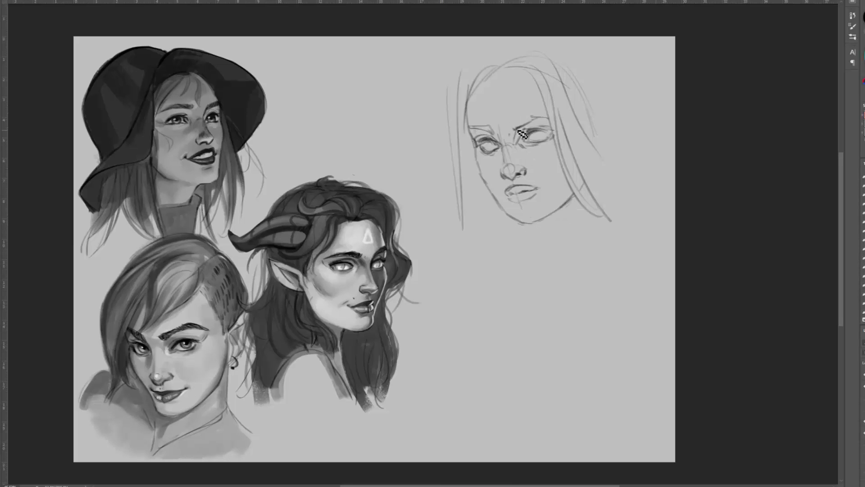
Draw the neck and collar lines, and clean up the nose and mouth sketch on the fourth head.
{"action": "mouse_move", "coordinate": [516, 128]}
{"action": "left_mouse_down"}
{"action": "mouse_move", "coordinate": [538, 119]}
{"action": "mouse_move", "coordinate": [470, 126]}
{"action": "mouse_move", "coordinate": [478, 166]}
{"action": "mouse_move", "coordinate": [513, 219]}
{"action": "mouse_move", "coordinate": [536, 223]}
{"action": "mouse_move", "coordinate": [564, 206]}
{"action": "mouse_move", "coordinate": [532, 232]}
{"action": "mouse_move", "coordinate": [549, 242]}
{"action": "mouse_move", "coordinate": [537, 255]}
{"action": "left_mouse_up"}
{"action": "mouse_move", "coordinate": [530, 253]}
{"action": "left_mouse_down"}
{"action": "mouse_move", "coordinate": [565, 242]}
{"action": "mouse_move", "coordinate": [495, 259]}
{"action": "left_mouse_up"}
{"action": "left_click_drag", "start_coordinate": [527, 246], "coordinate": [482, 268]}
{"action": "left_click_drag", "start_coordinate": [502, 217], "coordinate": [490, 263]}
{"action": "key", "text": "e"}
{"action": "mouse_move", "coordinate": [508, 158]}
{"action": "left_mouse_down"}
{"action": "mouse_move", "coordinate": [503, 145]}
{"action": "mouse_move", "coordinate": [510, 191]}
{"action": "mouse_move", "coordinate": [538, 188]}
{"action": "mouse_move", "coordinate": [522, 194]}
{"action": "left_mouse_up"}
{"action": "key", "text": "b"}
{"action": "key", "text": "b"}
{"action": "key", "text": "e"}
{"action": "key", "text": "b"}
{"action": "mouse_move", "coordinate": [521, 193]}
{"action": "left_mouse_down"}
{"action": "mouse_move", "coordinate": [510, 201]}
{"action": "mouse_move", "coordinate": [506, 193]}
{"action": "mouse_move", "coordinate": [537, 195]}
{"action": "mouse_move", "coordinate": [512, 200]}
{"action": "left_mouse_up"}
{"action": "key", "text": "e"}
{"action": "key", "text": "b"}
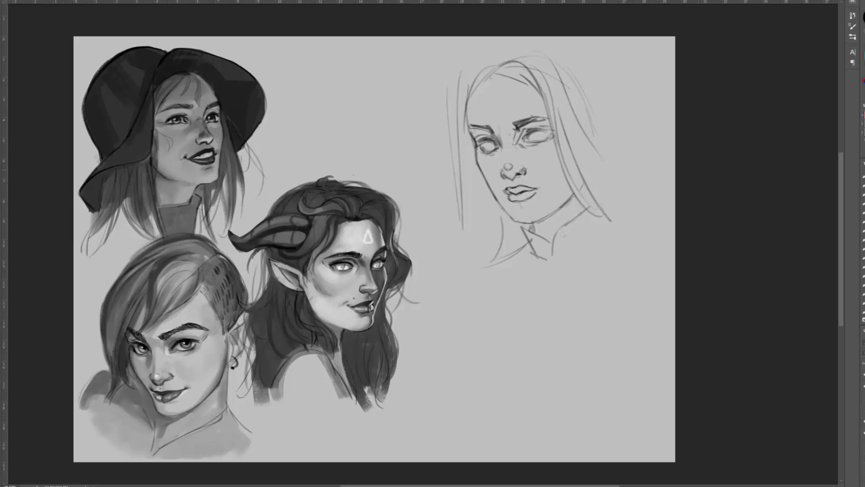
Draw long hair strands beside the far cheek and shift the fourth head sketch lower on the canvas.
{"action": "left_click_drag", "start_coordinate": [492, 62], "coordinate": [460, 99]}
{"action": "left_click_drag", "start_coordinate": [496, 45], "coordinate": [462, 219]}
{"action": "left_click_drag", "start_coordinate": [468, 111], "coordinate": [478, 260]}
{"action": "left_click_drag", "start_coordinate": [531, 133], "coordinate": [525, 179]}
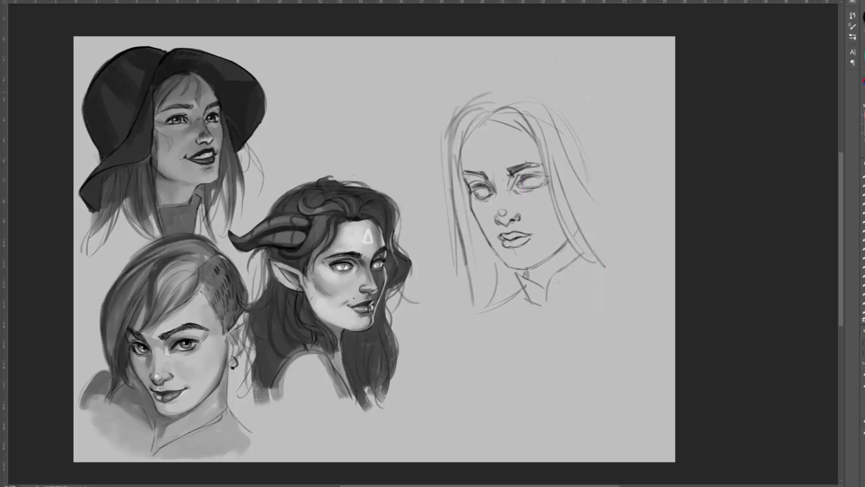
Raise the hair outline over the crown, extend long strands past the near shoulder and draw the collar's lower edge.
{"action": "left_click_drag", "start_coordinate": [488, 93], "coordinate": [543, 74]}
{"action": "left_click_drag", "start_coordinate": [537, 71], "coordinate": [593, 113]}
{"action": "left_click_drag", "start_coordinate": [517, 85], "coordinate": [608, 168]}
{"action": "left_click_drag", "start_coordinate": [584, 111], "coordinate": [620, 268]}
{"action": "left_click_drag", "start_coordinate": [577, 140], "coordinate": [655, 298]}
{"action": "left_click_drag", "start_coordinate": [562, 143], "coordinate": [636, 300]}
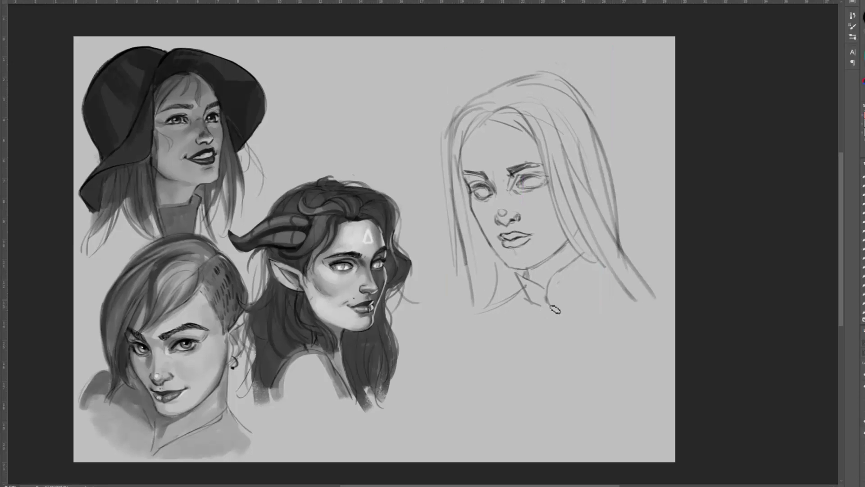
{"action": "left_click_drag", "start_coordinate": [559, 270], "coordinate": [607, 285]}
{"action": "left_click_drag", "start_coordinate": [504, 78], "coordinate": [581, 140]}
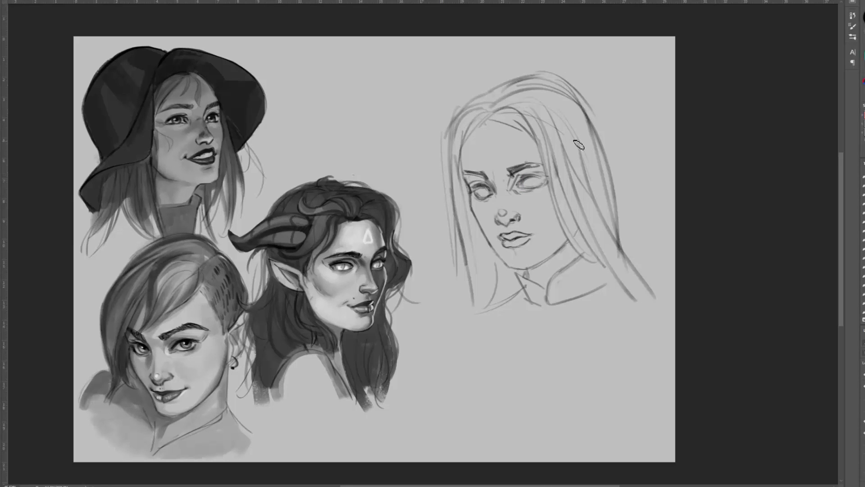
Darken the fourth head's brows and lips, then fill the face and neck mid-grey with soft hair shadows.
{"action": "left_click_drag", "start_coordinate": [514, 170], "coordinate": [546, 164]}
{"action": "left_click_drag", "start_coordinate": [488, 178], "coordinate": [466, 174]}
{"action": "left_click_drag", "start_coordinate": [504, 241], "coordinate": [532, 239]}
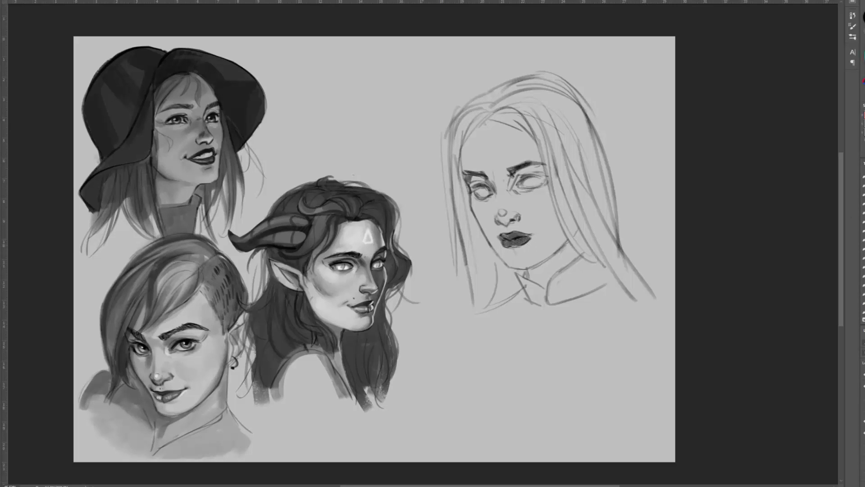
{"action": "mouse_move", "coordinate": [477, 131]}
{"action": "left_mouse_down"}
{"action": "mouse_move", "coordinate": [518, 243]}
{"action": "mouse_move", "coordinate": [554, 266]}
{"action": "mouse_move", "coordinate": [477, 126]}
{"action": "mouse_move", "coordinate": [548, 289]}
{"action": "mouse_move", "coordinate": [595, 256]}
{"action": "mouse_move", "coordinate": [586, 149]}
{"action": "mouse_move", "coordinate": [469, 135]}
{"action": "left_mouse_up"}
{"action": "mouse_move", "coordinate": [466, 194]}
{"action": "left_mouse_down"}
{"action": "mouse_move", "coordinate": [489, 279]}
{"action": "mouse_move", "coordinate": [496, 288]}
{"action": "mouse_move", "coordinate": [511, 282]}
{"action": "left_mouse_up"}
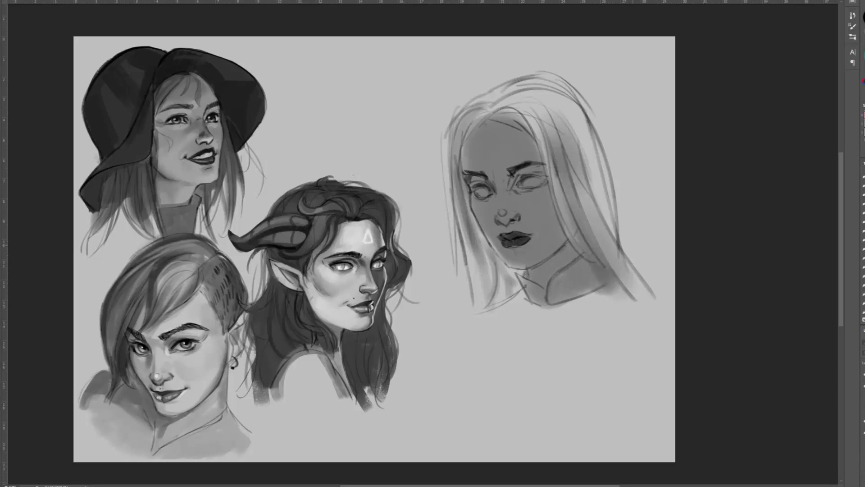
{"action": "left_click_drag", "start_coordinate": [500, 219], "coordinate": [513, 220]}
Shade the nose, near cheek hollow and eye sockets of the fourth head.
{"action": "key", "text": "ctrl+plus"}
{"action": "key", "text": "ctrl+plus"}
{"action": "left_click_drag", "start_coordinate": [530, 163], "coordinate": [398, 156]}
{"action": "left_click_drag", "start_coordinate": [402, 206], "coordinate": [432, 200]}
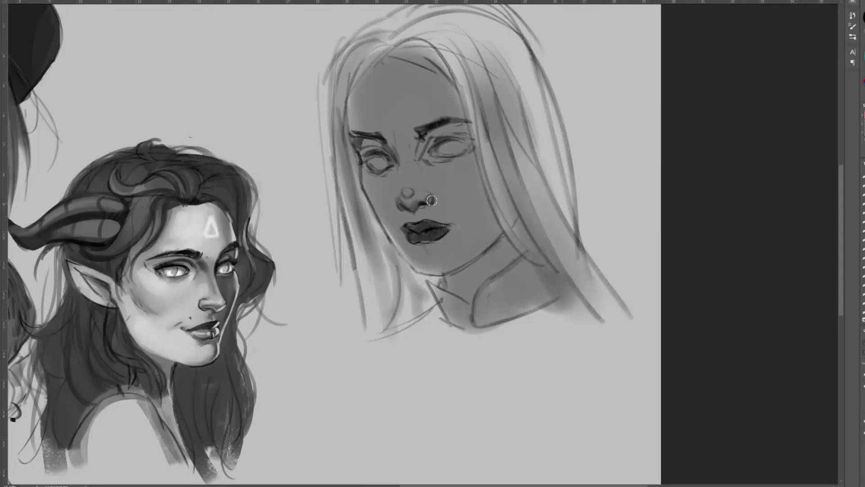
{"action": "key", "text": "ctrl+z"}
{"action": "mouse_move", "coordinate": [422, 153]}
{"action": "left_mouse_down"}
{"action": "mouse_move", "coordinate": [420, 192]}
{"action": "mouse_move", "coordinate": [432, 191]}
{"action": "left_mouse_up"}
{"action": "key", "text": "ctrl+z"}
{"action": "mouse_move", "coordinate": [438, 170]}
{"action": "left_mouse_down"}
{"action": "mouse_move", "coordinate": [454, 163]}
{"action": "mouse_move", "coordinate": [475, 211]}
{"action": "left_mouse_up"}
{"action": "left_click_drag", "start_coordinate": [436, 147], "coordinate": [460, 142]}
{"action": "left_click_drag", "start_coordinate": [367, 160], "coordinate": [384, 165]}
{"action": "left_click_drag", "start_coordinate": [363, 156], "coordinate": [390, 156]}
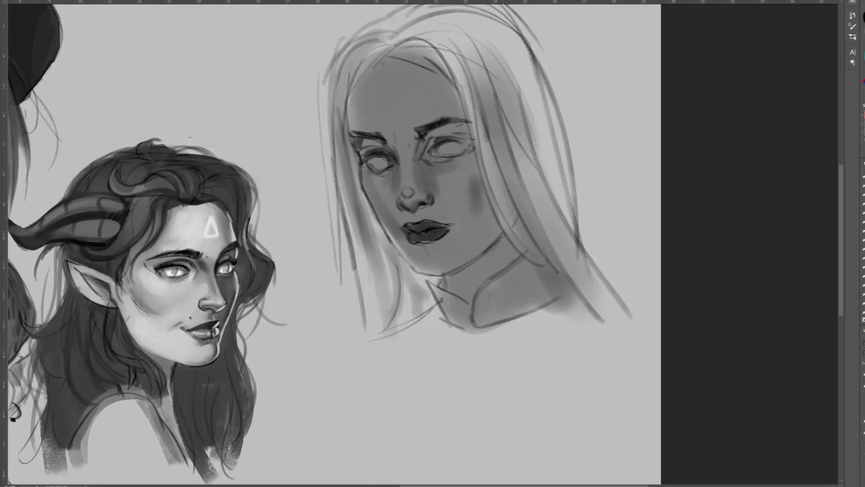
Add soft shadows to both sides of the forehead and lighten the nose ridge.
{"action": "left_click_drag", "start_coordinate": [367, 88], "coordinate": [369, 113]}
{"action": "left_click_drag", "start_coordinate": [376, 100], "coordinate": [393, 100]}
{"action": "mouse_move", "coordinate": [426, 61]}
{"action": "left_mouse_down"}
{"action": "mouse_move", "coordinate": [449, 90]}
{"action": "mouse_move", "coordinate": [441, 88]}
{"action": "left_mouse_up"}
{"action": "mouse_move", "coordinate": [410, 187]}
{"action": "left_mouse_down"}
{"action": "mouse_move", "coordinate": [408, 162]}
{"action": "mouse_move", "coordinate": [424, 270]}
{"action": "mouse_move", "coordinate": [443, 274]}
{"action": "left_mouse_up"}
{"action": "left_click_drag", "start_coordinate": [429, 183], "coordinate": [429, 174]}
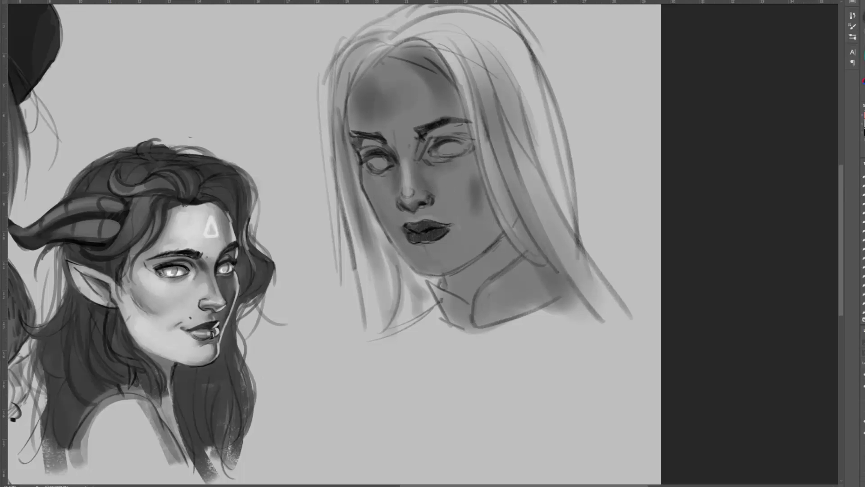
Darken the far contour of the face and the hair beside it, and shade beneath the lower lip.
{"action": "mouse_move", "coordinate": [350, 141]}
{"action": "left_mouse_down"}
{"action": "mouse_move", "coordinate": [383, 234]}
{"action": "mouse_move", "coordinate": [443, 277]}
{"action": "left_mouse_up"}
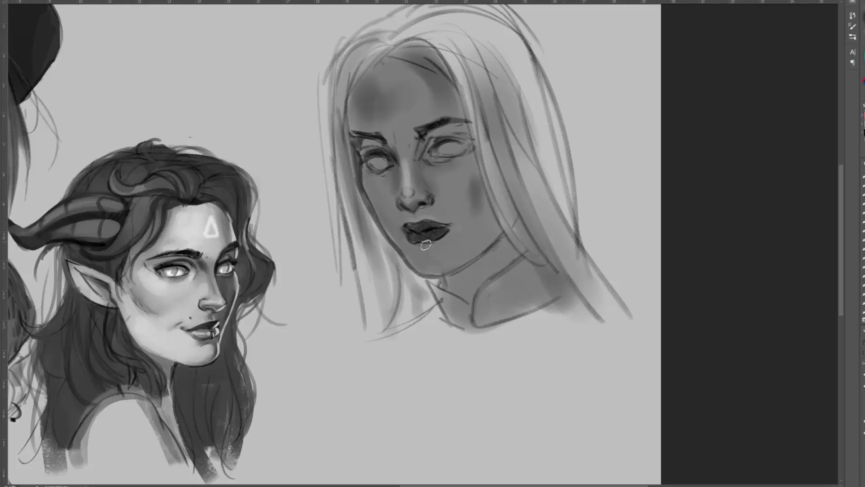
{"action": "left_click_drag", "start_coordinate": [426, 245], "coordinate": [433, 248]}
{"action": "left_click_drag", "start_coordinate": [358, 180], "coordinate": [392, 281]}
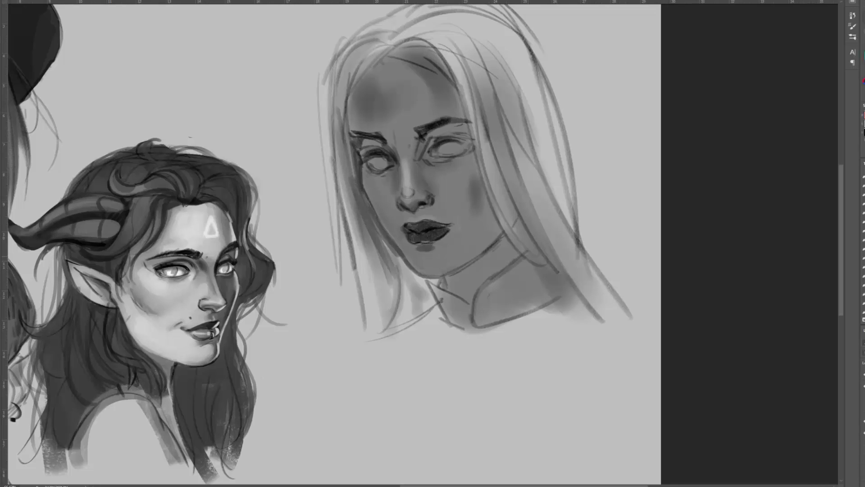
{"action": "left_click_drag", "start_coordinate": [374, 219], "coordinate": [390, 271]}
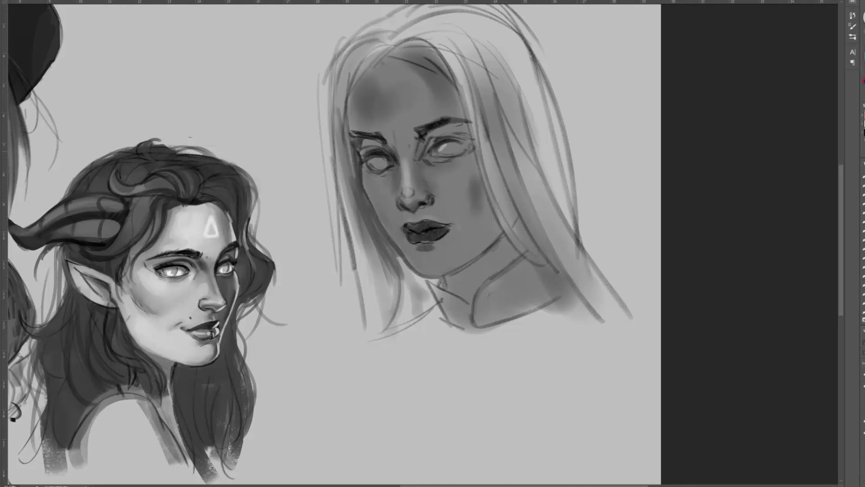
Fill both eyes of the fourth head with white and thicken the inner ends of the brows.
{"action": "left_click_drag", "start_coordinate": [436, 149], "coordinate": [459, 151]}
{"action": "mouse_move", "coordinate": [370, 163]}
{"action": "left_mouse_down"}
{"action": "mouse_move", "coordinate": [392, 169]}
{"action": "mouse_move", "coordinate": [383, 166]}
{"action": "left_mouse_up"}
{"action": "mouse_move", "coordinate": [440, 152]}
{"action": "left_mouse_down"}
{"action": "mouse_move", "coordinate": [462, 144]}
{"action": "mouse_move", "coordinate": [410, 130]}
{"action": "left_mouse_up"}
{"action": "left_click_drag", "start_coordinate": [392, 145], "coordinate": [378, 139]}
Sample the forehead grey and smooth out the dark patch on the far side of the forehead.
{"action": "left_click", "coordinate": [403, 85], "text": "alt"}
{"action": "mouse_move", "coordinate": [389, 93]}
{"action": "left_mouse_down"}
{"action": "mouse_move", "coordinate": [383, 116]}
{"action": "mouse_move", "coordinate": [370, 112]}
{"action": "left_mouse_up"}
{"action": "mouse_move", "coordinate": [367, 74]}
{"action": "left_mouse_down"}
{"action": "mouse_move", "coordinate": [359, 113]}
{"action": "mouse_move", "coordinate": [392, 118]}
{"action": "left_mouse_up"}
{"action": "mouse_move", "coordinate": [391, 65]}
{"action": "left_mouse_down"}
{"action": "mouse_move", "coordinate": [385, 73]}
{"action": "mouse_move", "coordinate": [396, 88]}
{"action": "mouse_move", "coordinate": [383, 97]}
{"action": "left_mouse_up"}
{"action": "mouse_move", "coordinate": [419, 63]}
{"action": "left_mouse_down"}
{"action": "mouse_move", "coordinate": [355, 115]}
{"action": "mouse_move", "coordinate": [406, 110]}
{"action": "mouse_move", "coordinate": [415, 60]}
{"action": "left_mouse_up"}
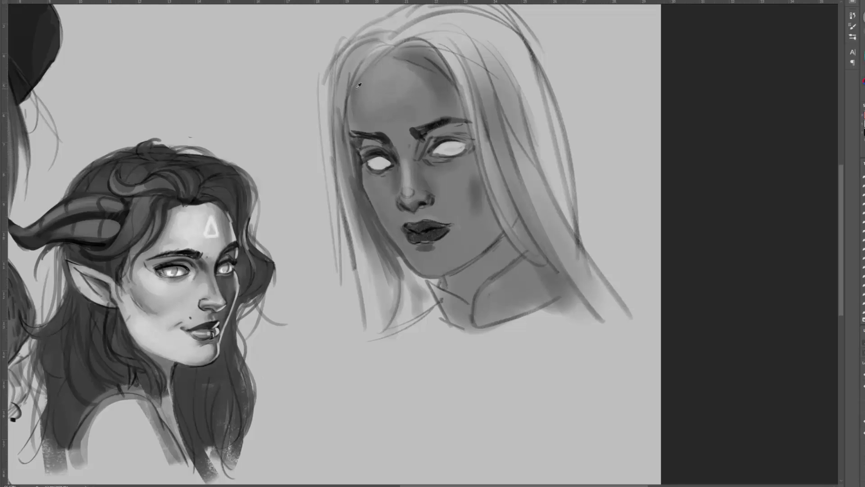
Redefine the upper edges of the white eyes and darken the fourth head's lips.
{"action": "left_click", "coordinate": [391, 159], "text": "alt"}
{"action": "left_click_drag", "start_coordinate": [371, 158], "coordinate": [388, 158]}
{"action": "left_click_drag", "start_coordinate": [430, 152], "coordinate": [463, 141]}
{"action": "mouse_move", "coordinate": [415, 229]}
{"action": "left_mouse_down"}
{"action": "mouse_move", "coordinate": [401, 231]}
{"action": "mouse_move", "coordinate": [438, 230]}
{"action": "mouse_move", "coordinate": [421, 241]}
{"action": "left_mouse_up"}
{"action": "left_click", "coordinate": [416, 239], "text": "alt"}
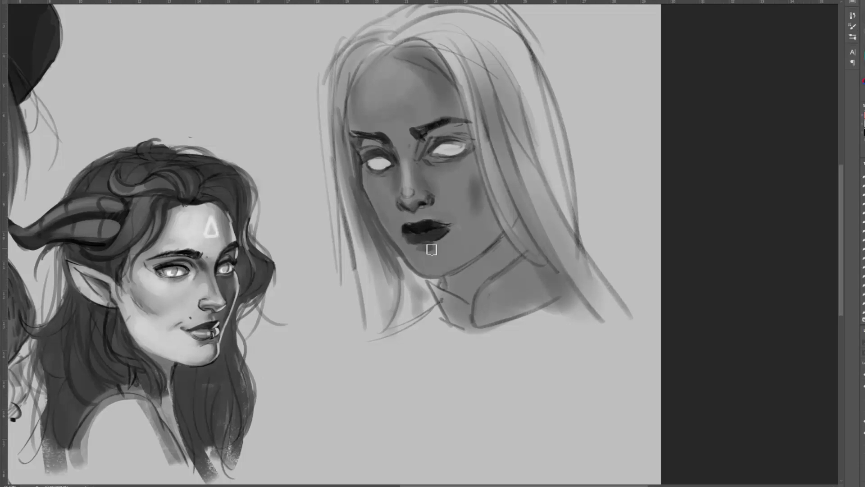
{"action": "left_click_drag", "start_coordinate": [462, 264], "coordinate": [501, 231]}
Sample light grey and paint smooth strokes through the hair from the parting over the crown and near side.
{"action": "left_click_drag", "start_coordinate": [385, 103], "coordinate": [358, 137]}
{"action": "left_click", "coordinate": [385, 73], "text": "alt"}
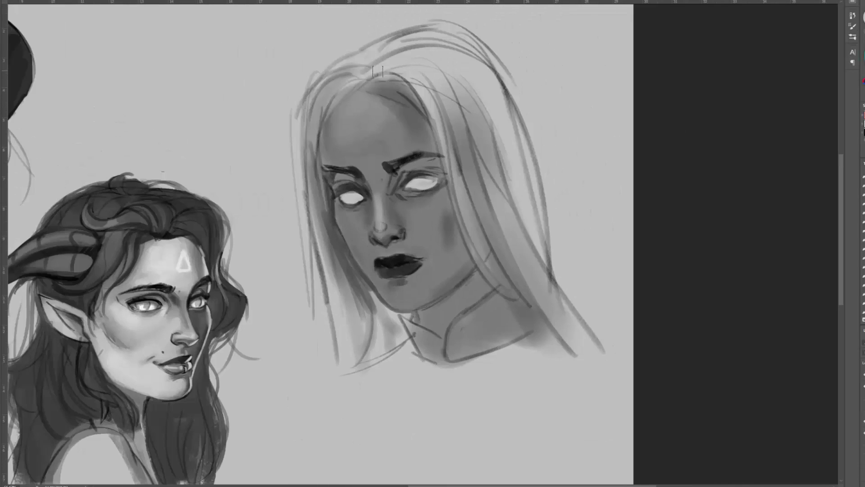
{"action": "left_click_drag", "start_coordinate": [369, 78], "coordinate": [419, 104]}
{"action": "left_click_drag", "start_coordinate": [384, 80], "coordinate": [432, 118]}
{"action": "left_click_drag", "start_coordinate": [419, 50], "coordinate": [336, 78]}
{"action": "left_click_drag", "start_coordinate": [347, 71], "coordinate": [307, 135]}
{"action": "left_click_drag", "start_coordinate": [415, 67], "coordinate": [473, 108]}
{"action": "left_click_drag", "start_coordinate": [473, 67], "coordinate": [539, 252]}
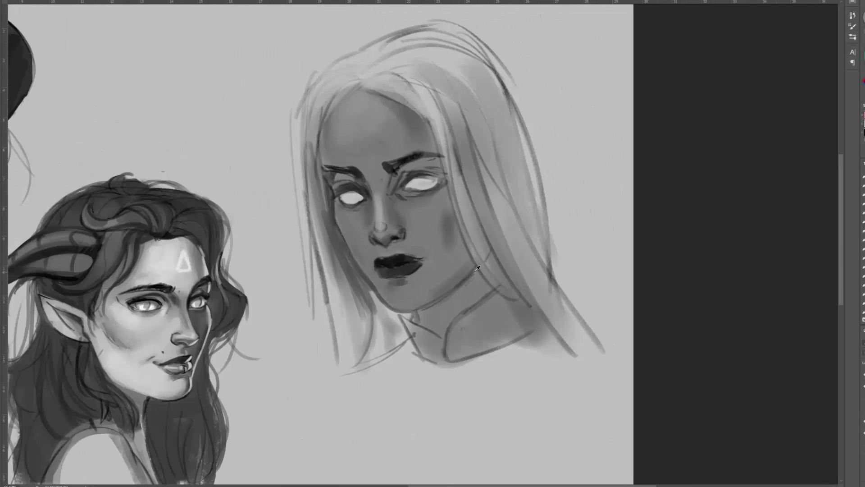
Paint shadow under the jaw onto the neck and block in grey hair below the far cheek.
{"action": "left_click_drag", "start_coordinate": [479, 279], "coordinate": [454, 298]}
{"action": "mouse_move", "coordinate": [478, 292]}
{"action": "left_mouse_down"}
{"action": "mouse_move", "coordinate": [428, 312]}
{"action": "mouse_move", "coordinate": [426, 336]}
{"action": "left_mouse_up"}
{"action": "left_click_drag", "start_coordinate": [392, 293], "coordinate": [356, 365]}
{"action": "left_click_drag", "start_coordinate": [367, 230], "coordinate": [349, 392]}
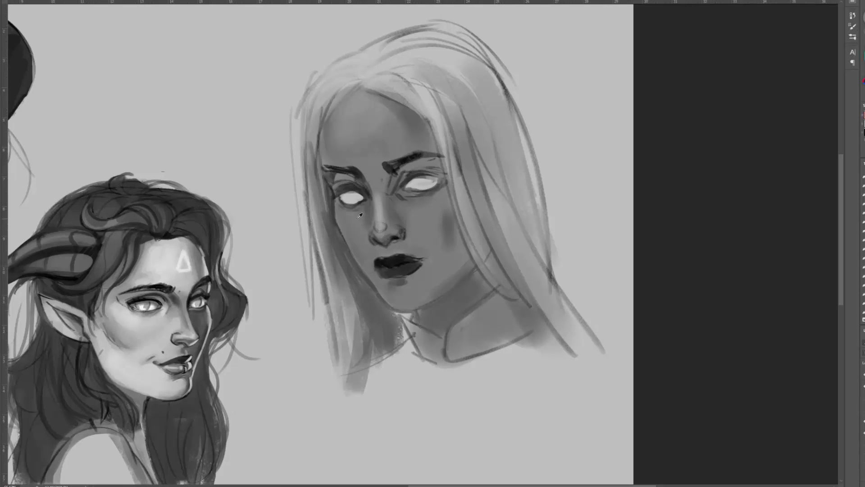
Sample face greys to shade between the brows, below the eyes, under the lips and chin, and beneath the jaw.
{"action": "left_click", "coordinate": [377, 210], "text": "alt"}
{"action": "left_click_drag", "start_coordinate": [349, 217], "coordinate": [364, 220]}
{"action": "left_click_drag", "start_coordinate": [405, 212], "coordinate": [430, 206]}
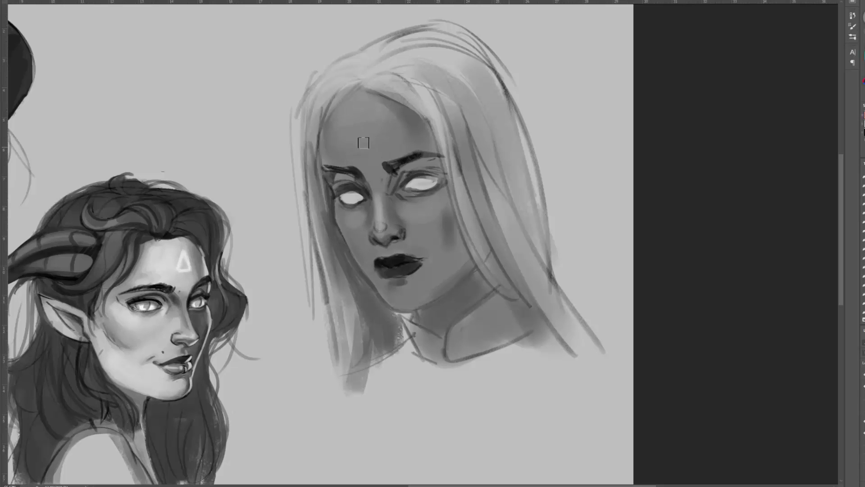
{"action": "left_click", "coordinate": [360, 171], "text": "alt"}
{"action": "mouse_move", "coordinate": [368, 170]}
{"action": "left_mouse_down"}
{"action": "mouse_move", "coordinate": [386, 169]}
{"action": "mouse_move", "coordinate": [376, 185]}
{"action": "left_mouse_up"}
{"action": "left_click_drag", "start_coordinate": [384, 247], "coordinate": [399, 244]}
{"action": "left_click_drag", "start_coordinate": [389, 283], "coordinate": [409, 283]}
{"action": "left_click_drag", "start_coordinate": [393, 307], "coordinate": [425, 305]}
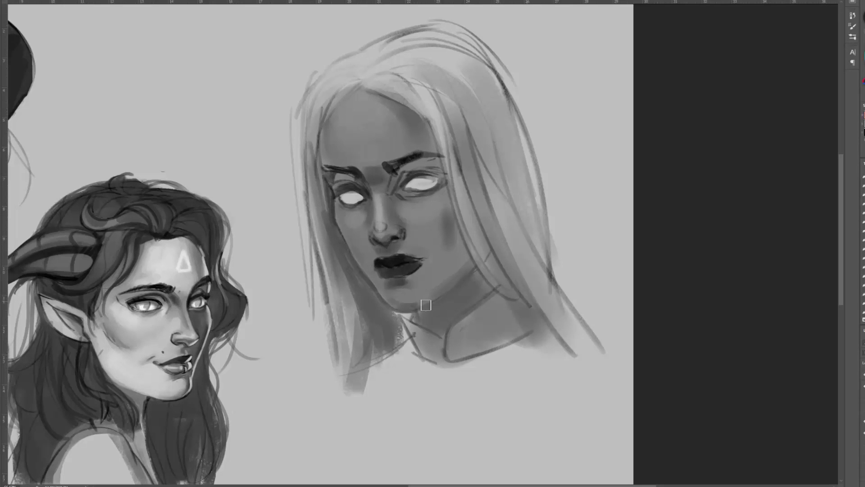
{"action": "left_click_drag", "start_coordinate": [475, 277], "coordinate": [422, 327]}
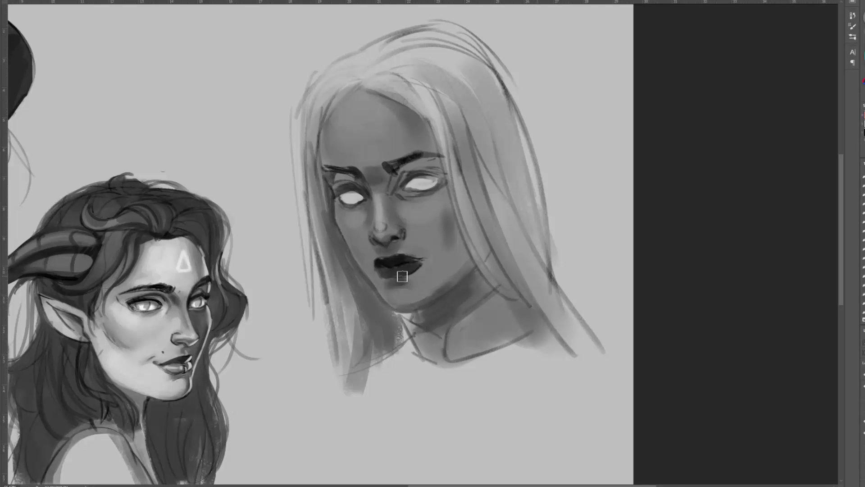
Paint a dark shadow in the hair along the far side of the face down to the chin.
{"action": "mouse_move", "coordinate": [331, 195]}
{"action": "left_mouse_down"}
{"action": "mouse_move", "coordinate": [312, 151]}
{"action": "mouse_move", "coordinate": [333, 101]}
{"action": "left_mouse_up"}
{"action": "key", "text": "ctrl+z"}
{"action": "mouse_move", "coordinate": [324, 190]}
{"action": "left_mouse_down"}
{"action": "mouse_move", "coordinate": [353, 270]}
{"action": "mouse_move", "coordinate": [377, 299]}
{"action": "left_mouse_up"}
{"action": "left_click_drag", "start_coordinate": [326, 226], "coordinate": [375, 303]}
{"action": "mouse_move", "coordinate": [316, 180]}
{"action": "left_mouse_down"}
{"action": "mouse_move", "coordinate": [388, 311]}
{"action": "mouse_move", "coordinate": [417, 318]}
{"action": "left_mouse_up"}
Deepen the forehead shadow beneath the near hairline and blend the tones around the eyes and far cheek.
{"action": "left_click_drag", "start_coordinate": [378, 196], "coordinate": [428, 165]}
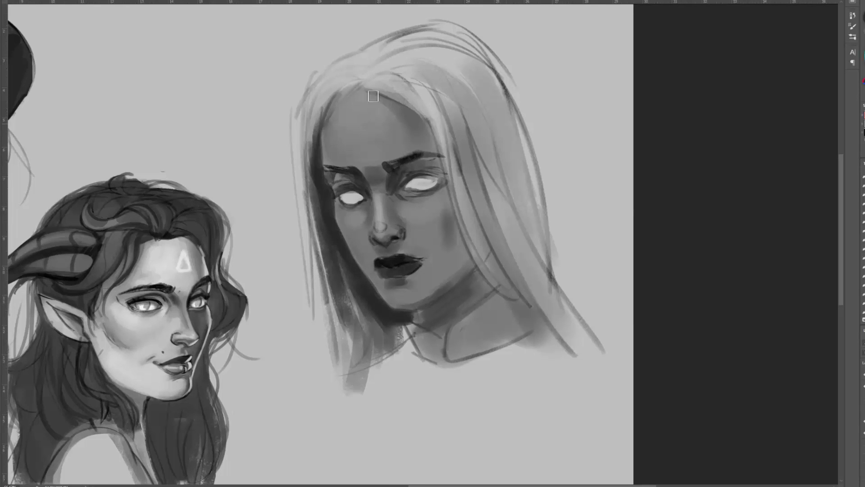
{"action": "left_click_drag", "start_coordinate": [369, 92], "coordinate": [428, 138]}
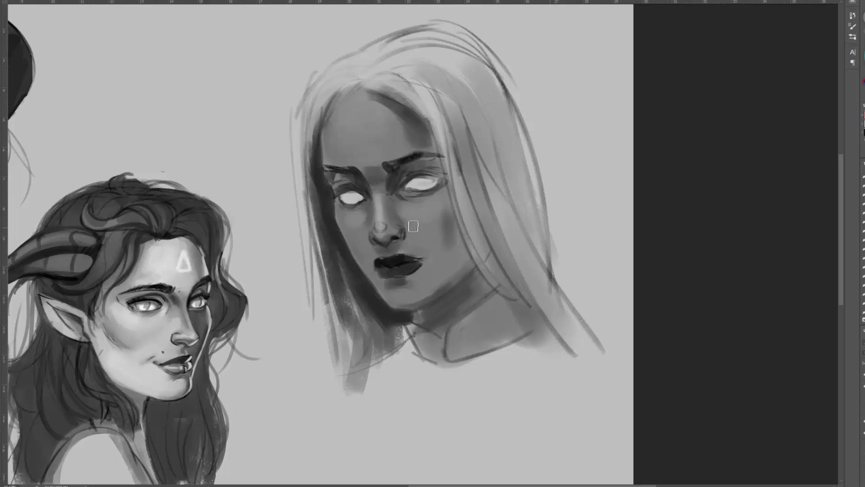
{"action": "mouse_move", "coordinate": [355, 230]}
{"action": "left_mouse_down"}
{"action": "mouse_move", "coordinate": [368, 255]}
{"action": "mouse_move", "coordinate": [354, 261]}
{"action": "mouse_move", "coordinate": [366, 277]}
{"action": "left_mouse_up"}
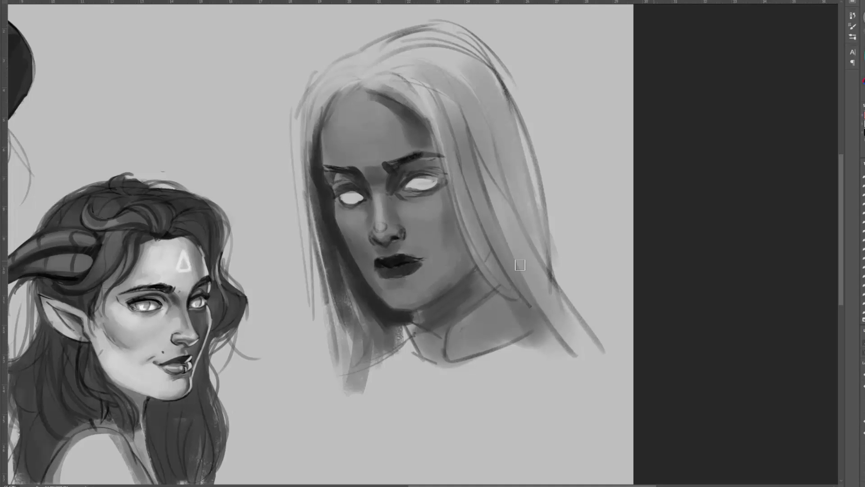
Fill the long hair out to its outline with soft grey strokes on the near side and along the far edge.
{"action": "left_click_drag", "start_coordinate": [467, 128], "coordinate": [494, 180]}
{"action": "left_click_drag", "start_coordinate": [438, 54], "coordinate": [472, 88]}
{"action": "left_click_drag", "start_coordinate": [466, 34], "coordinate": [543, 214]}
{"action": "left_click_drag", "start_coordinate": [526, 171], "coordinate": [551, 304]}
{"action": "left_click_drag", "start_coordinate": [305, 161], "coordinate": [353, 343]}
{"action": "left_click_drag", "start_coordinate": [316, 186], "coordinate": [334, 243]}
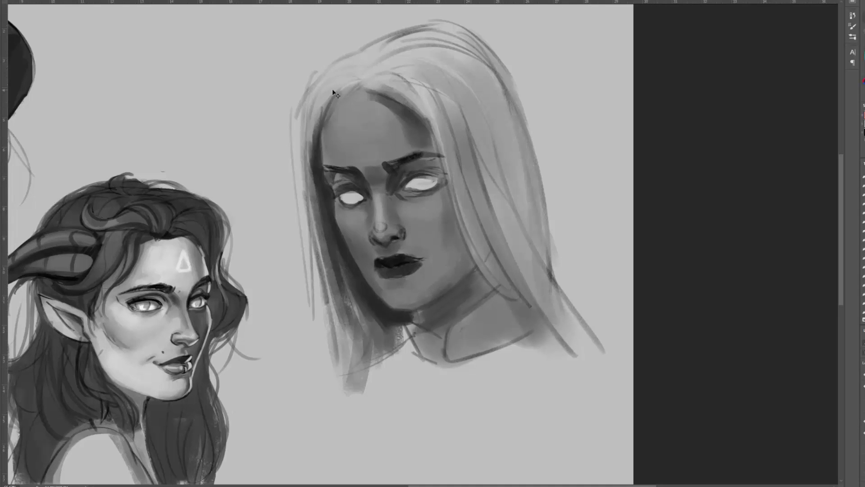
Refine the lids and edges of both white eyes and touch up the shading beside the far nostril.
{"action": "key", "text": "ctrl+plus"}
{"action": "mouse_move", "coordinate": [397, 171]}
{"action": "left_mouse_down"}
{"action": "mouse_move", "coordinate": [427, 173]}
{"action": "mouse_move", "coordinate": [433, 165]}
{"action": "left_mouse_up"}
{"action": "mouse_move", "coordinate": [326, 188]}
{"action": "left_mouse_down"}
{"action": "mouse_move", "coordinate": [298, 181]}
{"action": "mouse_move", "coordinate": [323, 181]}
{"action": "left_mouse_up"}
{"action": "left_click_drag", "start_coordinate": [384, 169], "coordinate": [411, 151]}
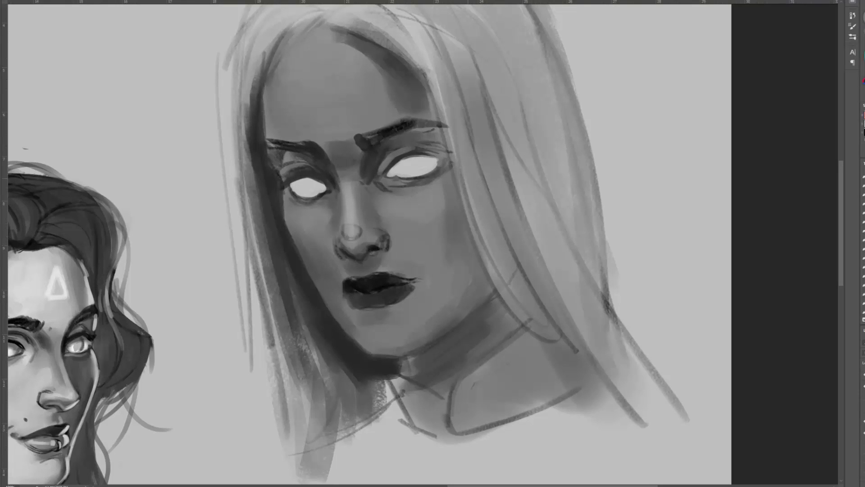
{"action": "left_click_drag", "start_coordinate": [287, 173], "coordinate": [327, 177]}
{"action": "left_click_drag", "start_coordinate": [317, 171], "coordinate": [333, 182]}
{"action": "left_click_drag", "start_coordinate": [340, 253], "coordinate": [335, 236]}
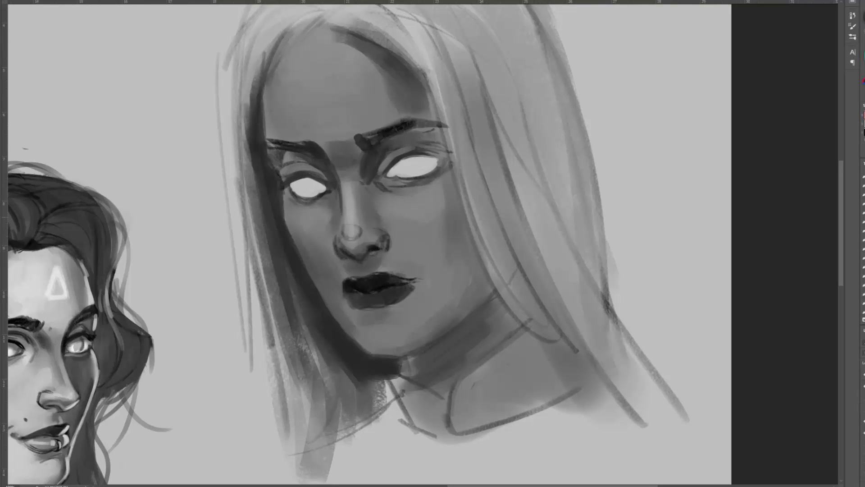
Refine the tones between the brows, on the dark upper lip and around the left eye with brush strokes.
{"action": "left_click_drag", "start_coordinate": [343, 143], "coordinate": [338, 153]}
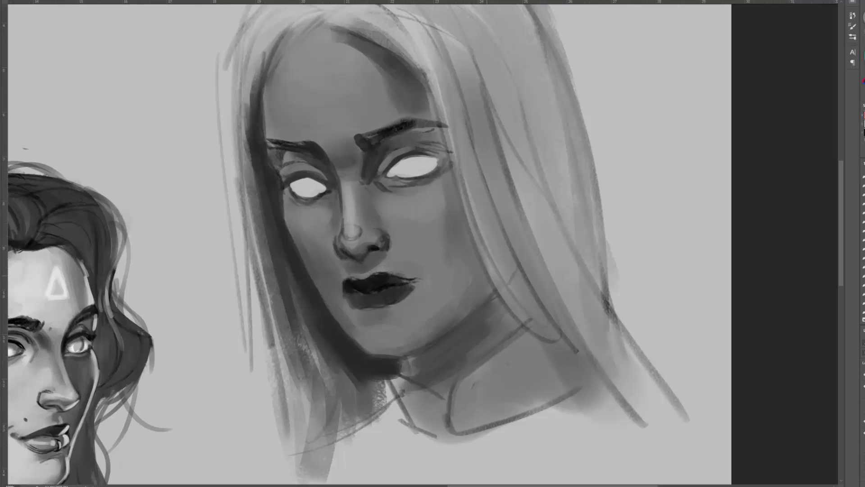
{"action": "mouse_move", "coordinate": [361, 277]}
{"action": "left_mouse_down"}
{"action": "mouse_move", "coordinate": [348, 284]}
{"action": "mouse_move", "coordinate": [368, 290]}
{"action": "mouse_move", "coordinate": [353, 306]}
{"action": "mouse_move", "coordinate": [398, 292]}
{"action": "mouse_move", "coordinate": [359, 291]}
{"action": "mouse_move", "coordinate": [414, 282]}
{"action": "left_mouse_up"}
{"action": "left_click", "coordinate": [380, 316], "text": "alt"}
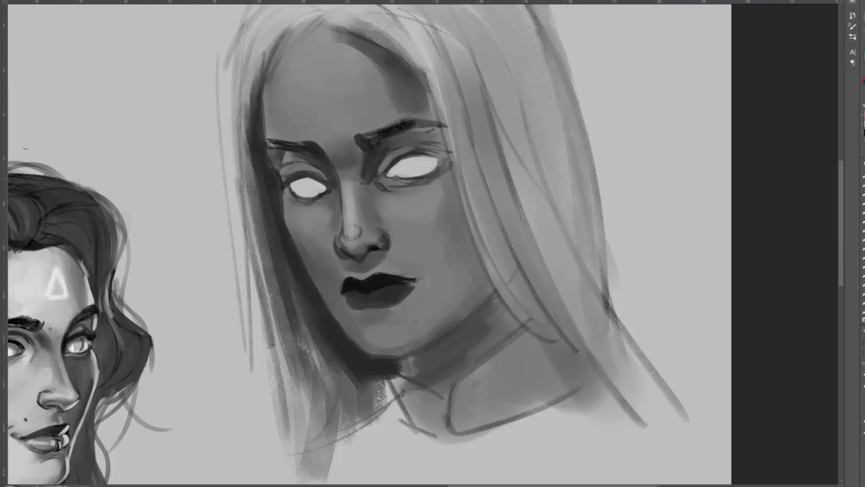
{"action": "left_click_drag", "start_coordinate": [308, 181], "coordinate": [325, 186]}
{"action": "left_click_drag", "start_coordinate": [273, 152], "coordinate": [329, 159]}
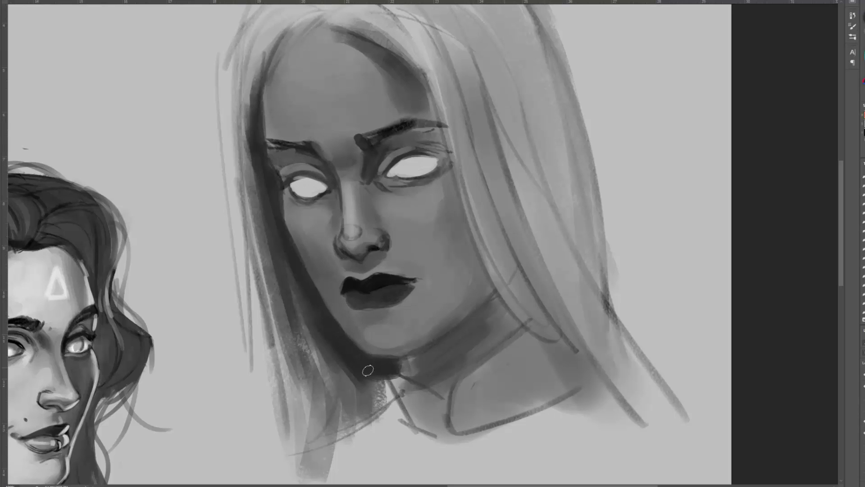
Flip the portrait horizontally and strengthen its jawline, cheek and nose-bridge shading.
{"action": "key", "text": "ctrl+t"}
{"action": "right_click", "coordinate": [428, 335]}
{"action": "left_click", "coordinate": [460, 318]}
{"action": "key", "text": "Return"}
{"action": "left_click_drag", "start_coordinate": [399, 288], "coordinate": [486, 354]}
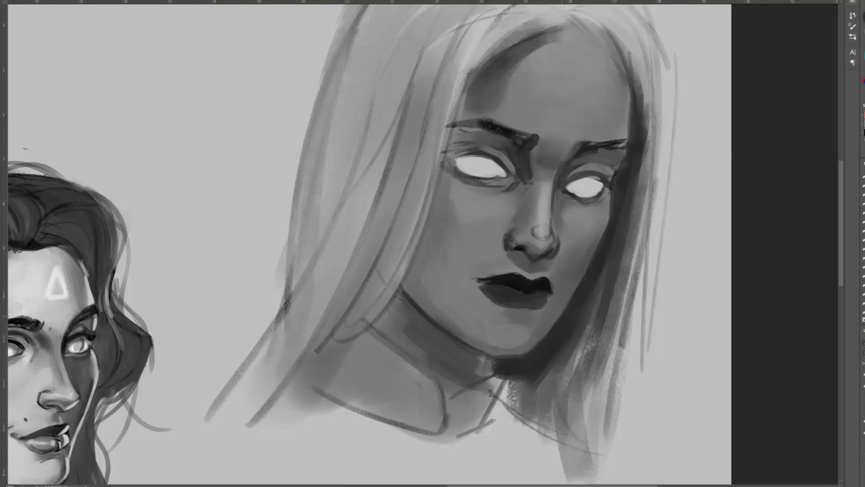
{"action": "left_click_drag", "start_coordinate": [469, 204], "coordinate": [459, 238]}
{"action": "left_click_drag", "start_coordinate": [533, 172], "coordinate": [523, 210]}
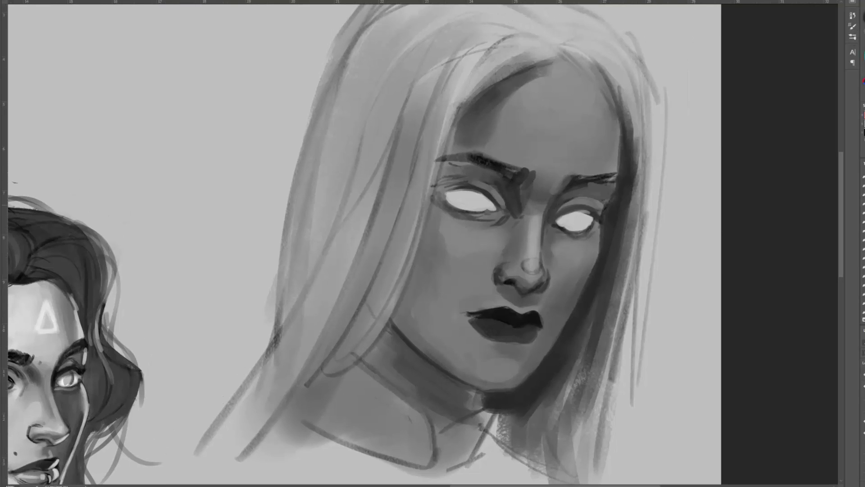
Flip the portrait back horizontally and darken the shadows under the nose, below the lower lip and along the jaw.
{"action": "key", "text": "ctrl+t"}
{"action": "right_click", "coordinate": [536, 161]}
{"action": "left_click", "coordinate": [554, 276]}
{"action": "key", "text": "Return"}
{"action": "left_click_drag", "start_coordinate": [332, 280], "coordinate": [372, 277]}
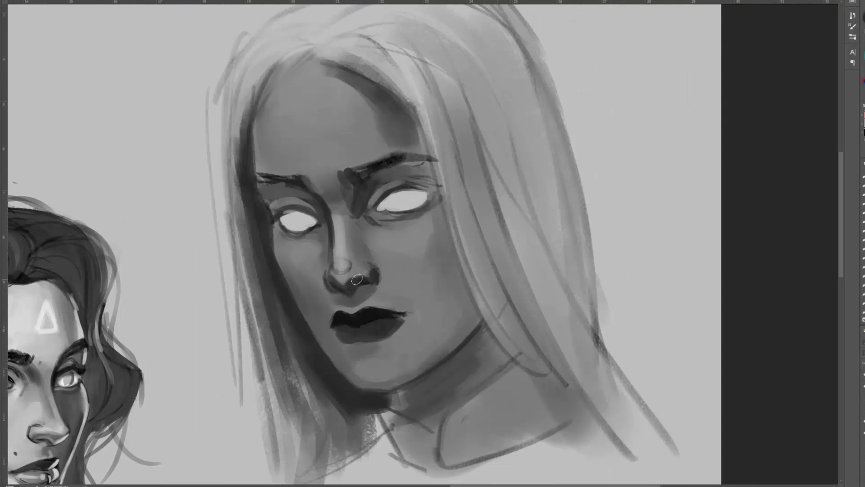
{"action": "left_click_drag", "start_coordinate": [339, 335], "coordinate": [376, 348]}
{"action": "left_click_drag", "start_coordinate": [304, 318], "coordinate": [360, 386]}
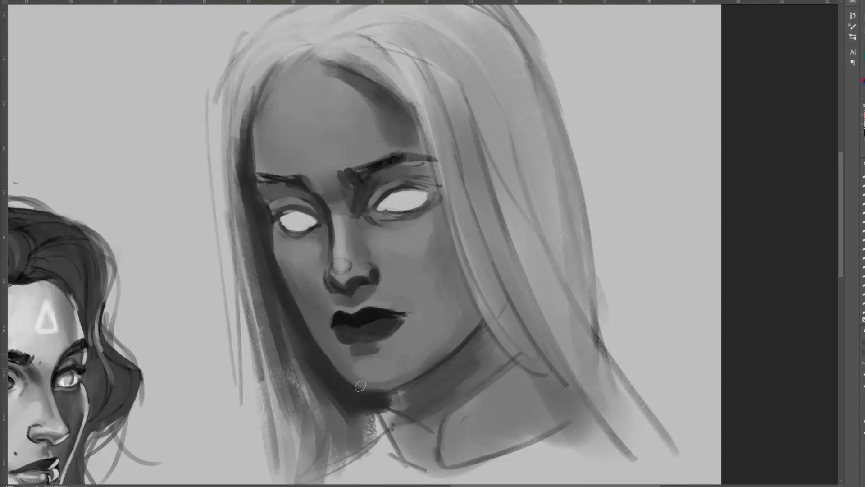
Sample the neck tone and darken the face edge along the right-hand hair, plus both upper eyelids.
{"action": "left_click", "coordinate": [453, 345], "text": "alt"}
{"action": "mouse_move", "coordinate": [479, 323]}
{"action": "left_mouse_down"}
{"action": "mouse_move", "coordinate": [410, 379]}
{"action": "mouse_move", "coordinate": [432, 164]}
{"action": "mouse_move", "coordinate": [408, 103]}
{"action": "left_mouse_up"}
{"action": "left_click_drag", "start_coordinate": [388, 197], "coordinate": [437, 185]}
{"action": "left_click_drag", "start_coordinate": [289, 210], "coordinate": [316, 214]}
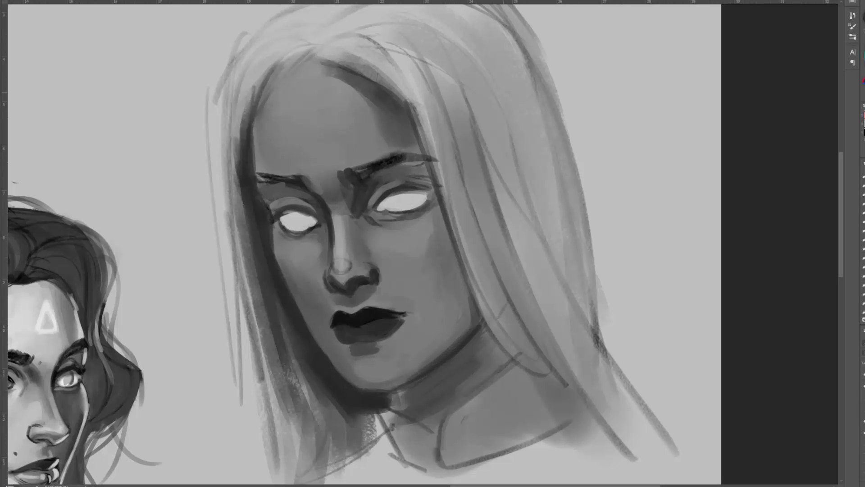
Blend the shading of the nose underside, the lower lip and the neck shadow.
{"action": "scroll", "coordinate": [286, 93], "scroll_direction": "down", "scroll_amount": 3}
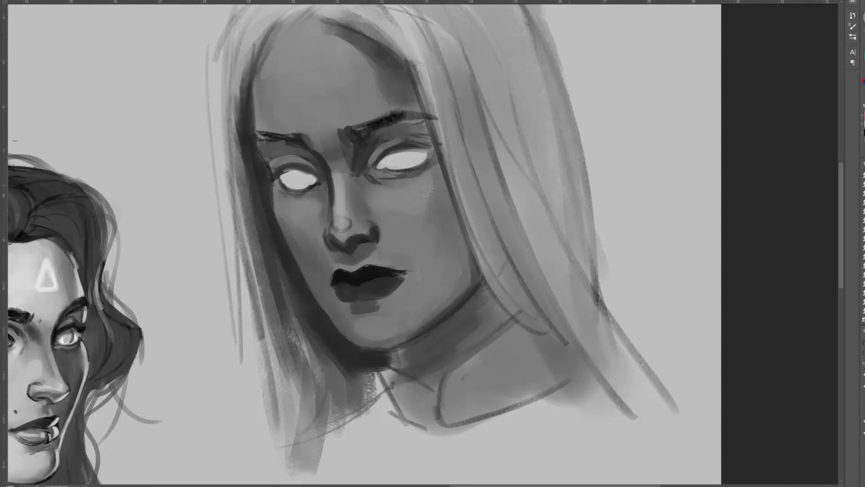
{"action": "left_click_drag", "start_coordinate": [376, 224], "coordinate": [351, 237]}
{"action": "left_click_drag", "start_coordinate": [344, 227], "coordinate": [331, 238]}
{"action": "left_click_drag", "start_coordinate": [398, 285], "coordinate": [382, 298]}
{"action": "left_click_drag", "start_coordinate": [337, 293], "coordinate": [350, 304]}
{"action": "mouse_move", "coordinate": [402, 351]}
{"action": "left_mouse_down"}
{"action": "mouse_move", "coordinate": [403, 368]}
{"action": "mouse_move", "coordinate": [427, 388]}
{"action": "left_mouse_up"}
Blend the eye-socket shadows and soften both eyebrows into the surrounding skin.
{"action": "left_click_drag", "start_coordinate": [377, 132], "coordinate": [360, 175]}
{"action": "left_click_drag", "start_coordinate": [276, 163], "coordinate": [314, 165]}
{"action": "left_click_drag", "start_coordinate": [397, 140], "coordinate": [382, 146]}
{"action": "left_click_drag", "start_coordinate": [361, 126], "coordinate": [429, 115]}
{"action": "left_click_drag", "start_coordinate": [257, 134], "coordinate": [298, 134]}
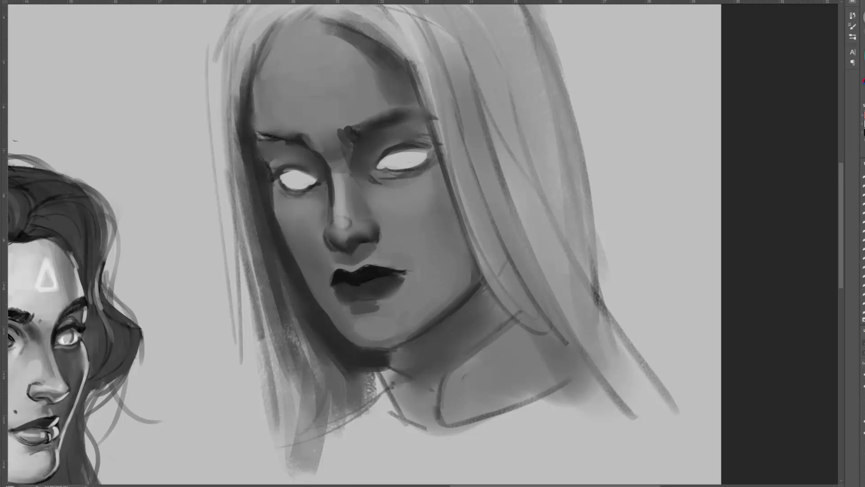
Repaint the dark upper lash lines of both eyes and redraw both eyebrows as solid dark shapes.
{"action": "left_click_drag", "start_coordinate": [378, 164], "coordinate": [422, 143]}
{"action": "left_click_drag", "start_coordinate": [400, 146], "coordinate": [371, 171]}
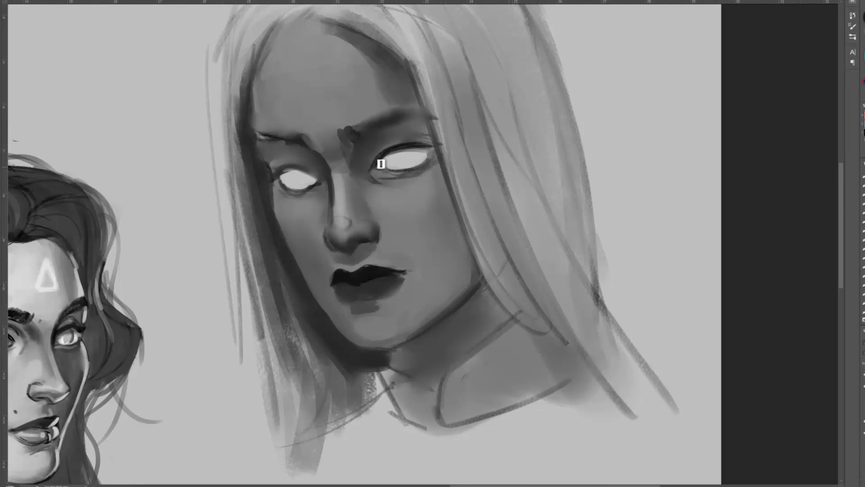
{"action": "mouse_move", "coordinate": [276, 176]}
{"action": "left_mouse_down"}
{"action": "mouse_move", "coordinate": [316, 172]}
{"action": "mouse_move", "coordinate": [322, 182]}
{"action": "left_mouse_up"}
{"action": "left_click_drag", "start_coordinate": [342, 131], "coordinate": [423, 111]}
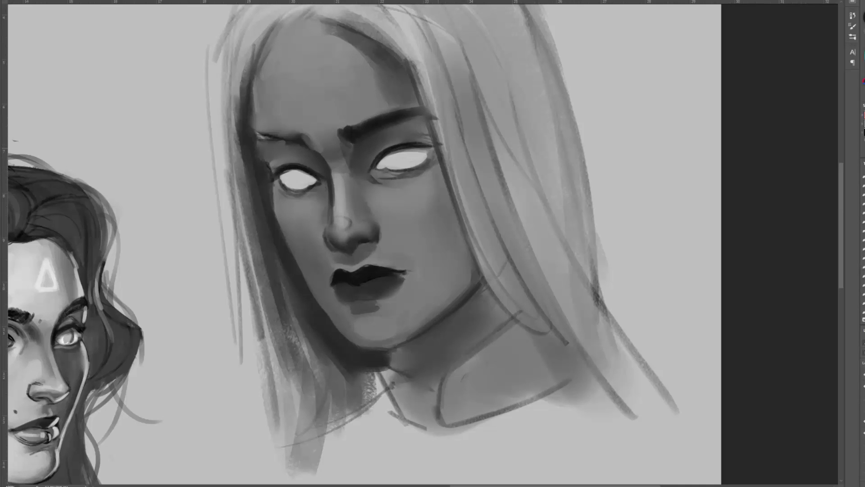
{"action": "mouse_move", "coordinate": [257, 135]}
{"action": "left_mouse_down"}
{"action": "mouse_move", "coordinate": [325, 144]}
{"action": "mouse_move", "coordinate": [329, 162]}
{"action": "left_mouse_up"}
Soften the shading at the nostril and below the lower lip, and redraw the upper eyelid creases.
{"action": "mouse_move", "coordinate": [336, 250]}
{"action": "left_mouse_down"}
{"action": "mouse_move", "coordinate": [362, 264]}
{"action": "mouse_move", "coordinate": [347, 261]}
{"action": "left_mouse_up"}
{"action": "left_click", "coordinate": [349, 272], "text": "alt"}
{"action": "left_click", "coordinate": [366, 318], "text": "alt"}
{"action": "mouse_move", "coordinate": [353, 309]}
{"action": "left_mouse_down"}
{"action": "mouse_move", "coordinate": [379, 308]}
{"action": "mouse_move", "coordinate": [365, 313]}
{"action": "left_mouse_up"}
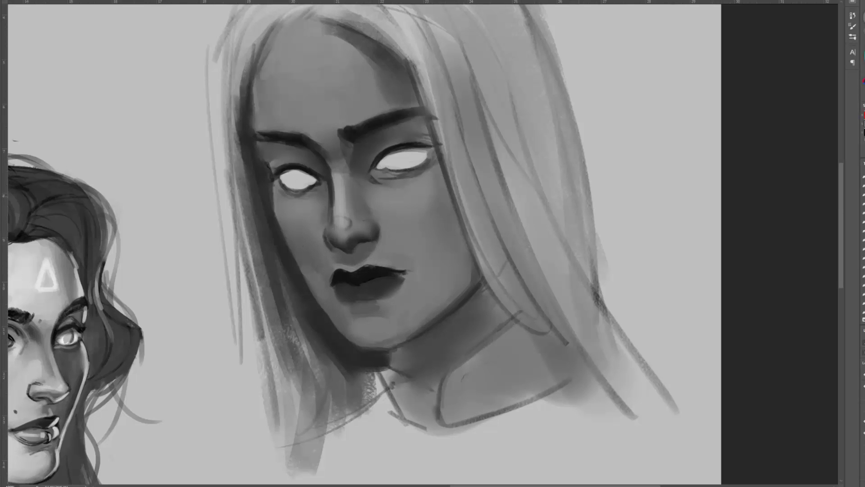
{"action": "left_click_drag", "start_coordinate": [371, 158], "coordinate": [421, 142]}
{"action": "mouse_move", "coordinate": [280, 162]}
{"action": "left_mouse_down"}
{"action": "mouse_move", "coordinate": [321, 168]}
{"action": "mouse_move", "coordinate": [286, 155]}
{"action": "left_mouse_up"}
Paint the dark hair shadow framing the left side of the face from the hairline down to the lower strands.
{"action": "mouse_move", "coordinate": [251, 101]}
{"action": "left_mouse_down"}
{"action": "mouse_move", "coordinate": [253, 144]}
{"action": "mouse_move", "coordinate": [270, 161]}
{"action": "left_mouse_up"}
{"action": "left_click", "coordinate": [266, 155], "text": "alt"}
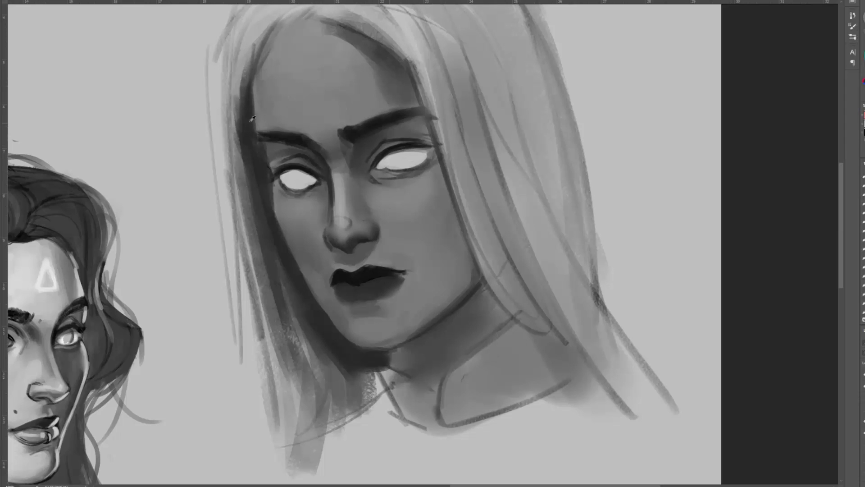
{"action": "mouse_move", "coordinate": [250, 74]}
{"action": "left_mouse_down"}
{"action": "mouse_move", "coordinate": [258, 123]}
{"action": "mouse_move", "coordinate": [304, 14]}
{"action": "mouse_move", "coordinate": [316, 13]}
{"action": "left_mouse_up"}
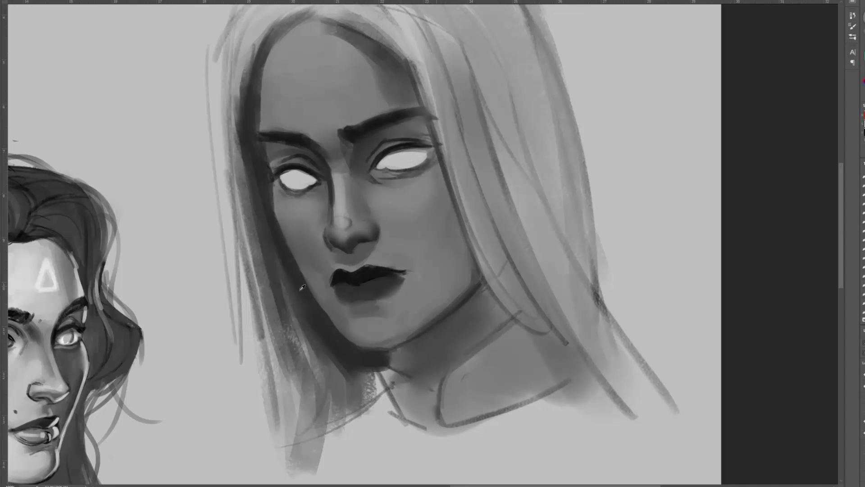
{"action": "left_click_drag", "start_coordinate": [302, 287], "coordinate": [315, 404]}
Smooth the nose bridge and inner brow, and shade the edges of the white eyeballs beneath the upper lids.
{"action": "mouse_move", "coordinate": [349, 247]}
{"action": "left_mouse_down"}
{"action": "mouse_move", "coordinate": [338, 232]}
{"action": "mouse_move", "coordinate": [350, 226]}
{"action": "mouse_move", "coordinate": [344, 203]}
{"action": "mouse_move", "coordinate": [354, 223]}
{"action": "mouse_move", "coordinate": [362, 122]}
{"action": "mouse_move", "coordinate": [354, 136]}
{"action": "mouse_move", "coordinate": [346, 132]}
{"action": "mouse_move", "coordinate": [352, 151]}
{"action": "mouse_move", "coordinate": [363, 135]}
{"action": "left_mouse_up"}
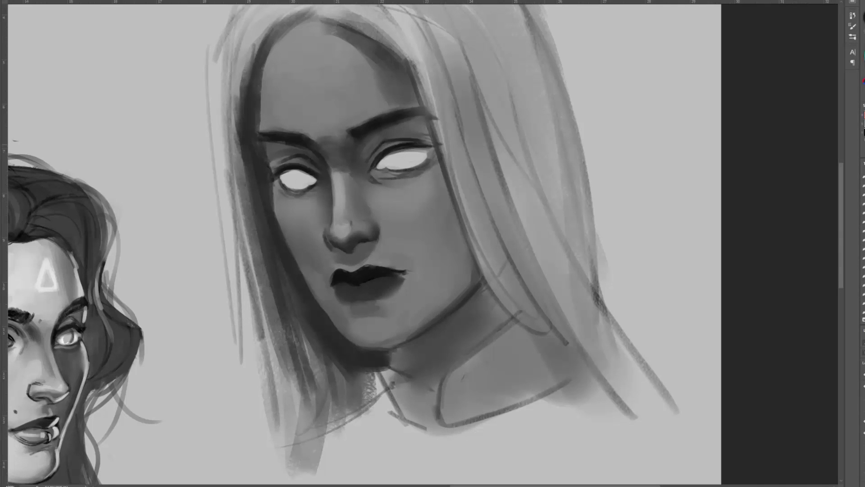
{"action": "left_click_drag", "start_coordinate": [435, 150], "coordinate": [394, 148]}
{"action": "left_click_drag", "start_coordinate": [281, 174], "coordinate": [311, 175]}
{"action": "left_click_drag", "start_coordinate": [383, 159], "coordinate": [425, 154]}
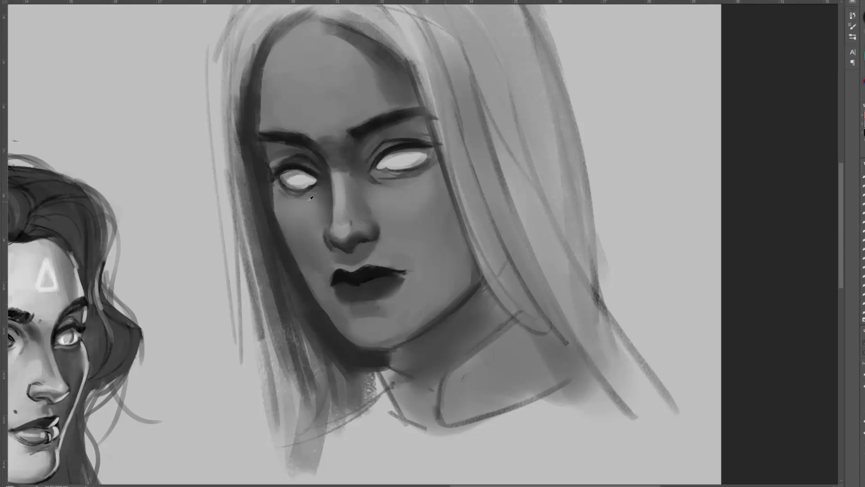
{"action": "mouse_move", "coordinate": [331, 181]}
{"action": "left_mouse_down"}
{"action": "mouse_move", "coordinate": [321, 193]}
{"action": "mouse_move", "coordinate": [385, 181]}
{"action": "left_mouse_up"}
{"action": "left_click_drag", "start_coordinate": [381, 167], "coordinate": [419, 164]}
{"action": "mouse_move", "coordinate": [384, 174]}
{"action": "left_mouse_down"}
{"action": "mouse_move", "coordinate": [408, 173]}
{"action": "mouse_move", "coordinate": [382, 178]}
{"action": "mouse_move", "coordinate": [385, 165]}
{"action": "left_mouse_up"}
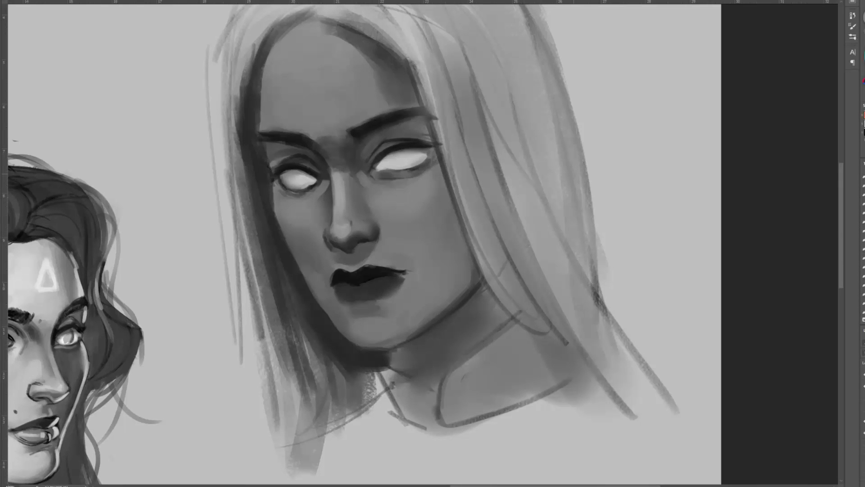
Fill the neck with a solid shadow under the jaw and smooth the collar area beside the hair.
{"action": "left_click_drag", "start_coordinate": [423, 209], "coordinate": [440, 206]}
{"action": "mouse_move", "coordinate": [338, 127]}
{"action": "left_mouse_down"}
{"action": "mouse_move", "coordinate": [335, 152]}
{"action": "mouse_move", "coordinate": [305, 90]}
{"action": "left_mouse_up"}
{"action": "scroll", "coordinate": [346, 307], "scroll_direction": "left", "scroll_amount": 1}
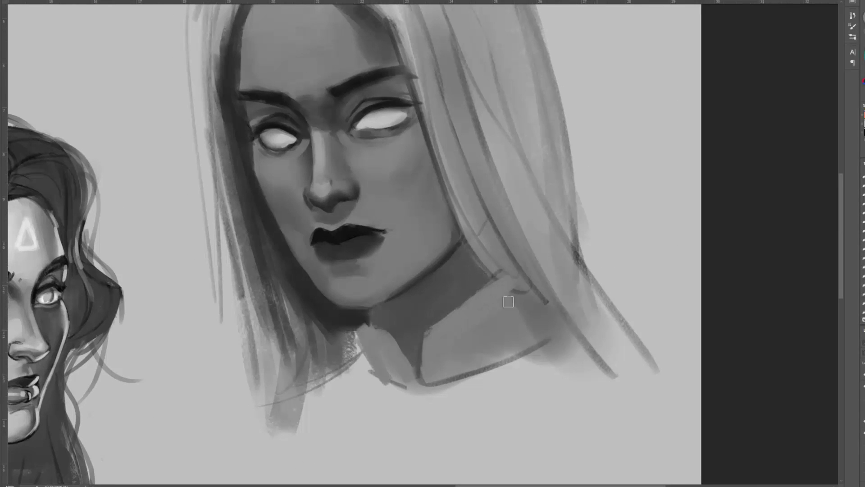
{"action": "left_click_drag", "start_coordinate": [471, 196], "coordinate": [483, 228]}
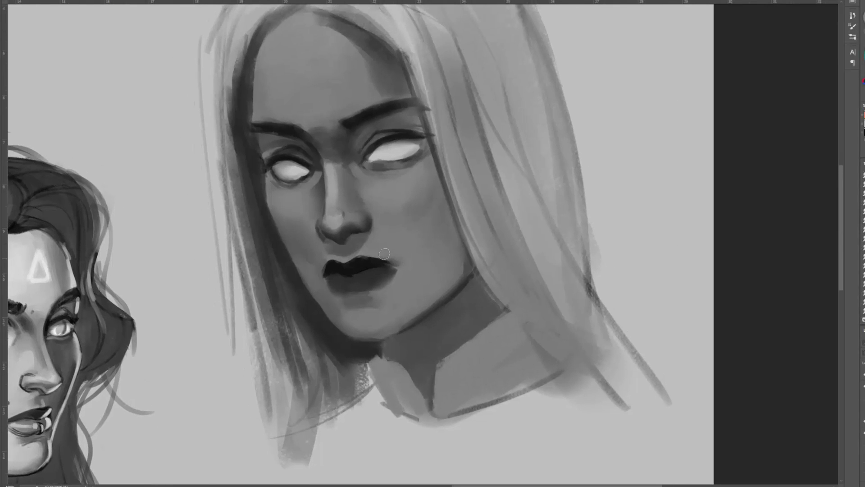
Reshape the lips by refining their corners, the upper lip contour and the lower lip edge with sampled tones.
{"action": "left_click_drag", "start_coordinate": [388, 260], "coordinate": [397, 264]}
{"action": "left_click_drag", "start_coordinate": [326, 273], "coordinate": [320, 276]}
{"action": "left_click", "coordinate": [319, 281], "text": "alt"}
{"action": "left_click_drag", "start_coordinate": [391, 277], "coordinate": [370, 286]}
{"action": "left_click", "coordinate": [355, 269], "text": "alt"}
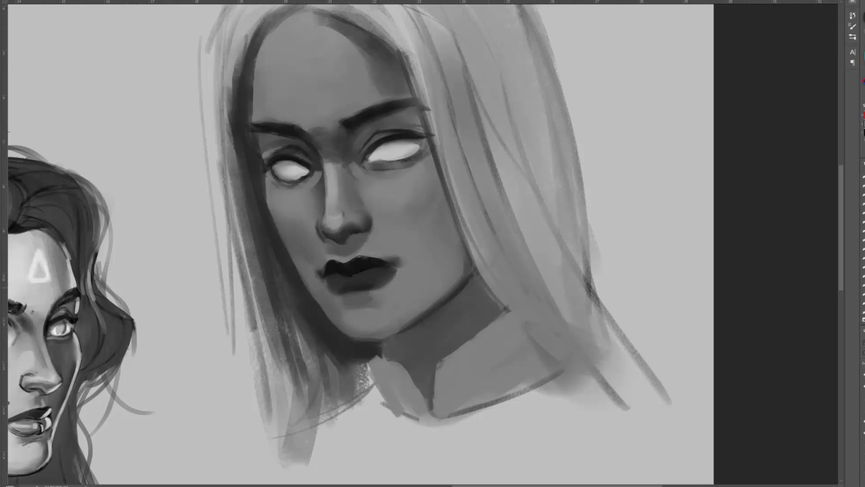
{"action": "left_click_drag", "start_coordinate": [372, 257], "coordinate": [353, 260]}
{"action": "left_click_drag", "start_coordinate": [399, 277], "coordinate": [388, 287]}
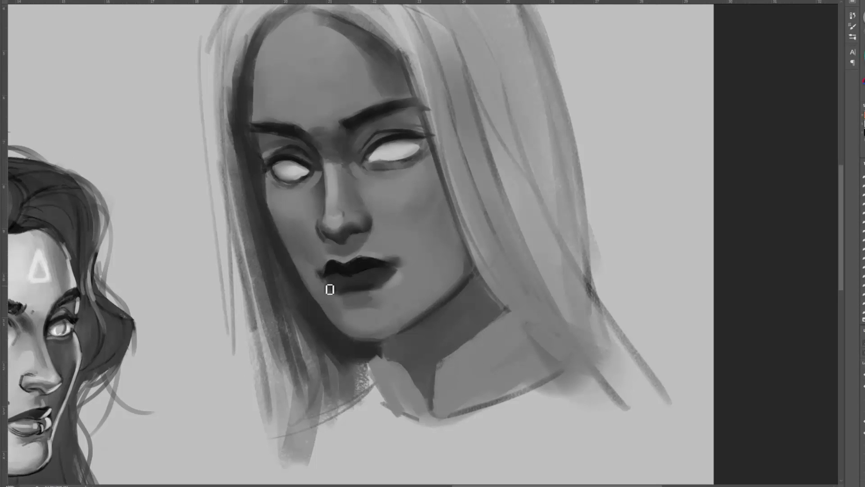
{"action": "mouse_move", "coordinate": [330, 290]}
{"action": "left_mouse_down"}
{"action": "mouse_move", "coordinate": [337, 260]}
{"action": "mouse_move", "coordinate": [326, 288]}
{"action": "mouse_move", "coordinate": [371, 304]}
{"action": "left_mouse_up"}
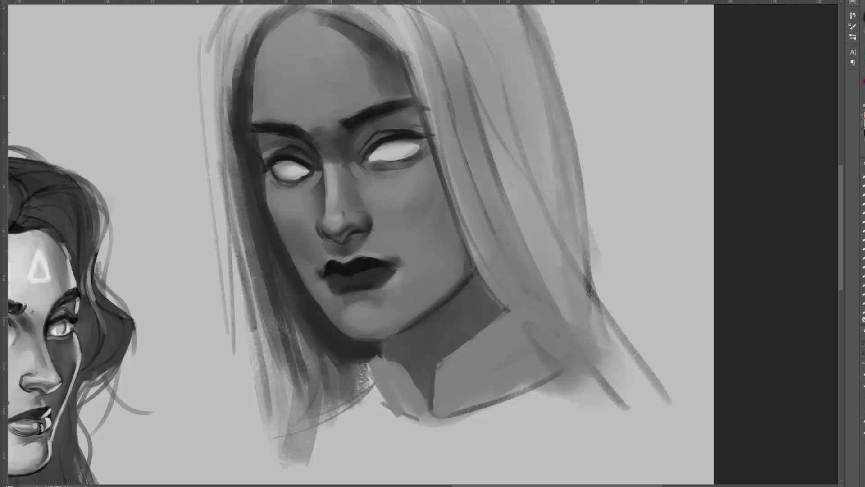
Refine the shading on the nose bridge and around the nose tip with sampled tones.
{"action": "left_click_drag", "start_coordinate": [333, 179], "coordinate": [328, 194]}
{"action": "left_click", "coordinate": [339, 210], "text": "alt"}
{"action": "left_click_drag", "start_coordinate": [351, 226], "coordinate": [354, 247]}
Shade the lower eyelids with sampled skin tones and darken the upper lids of both eyes.
{"action": "left_click", "coordinate": [288, 203], "text": "alt"}
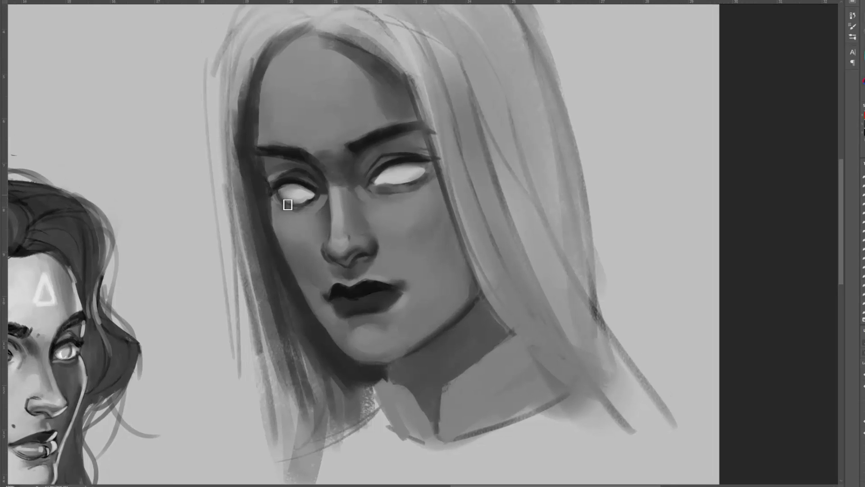
{"action": "left_click_drag", "start_coordinate": [288, 203], "coordinate": [276, 195]}
{"action": "mouse_move", "coordinate": [403, 164]}
{"action": "left_mouse_down"}
{"action": "mouse_move", "coordinate": [421, 168]}
{"action": "mouse_move", "coordinate": [380, 177]}
{"action": "mouse_move", "coordinate": [360, 145]}
{"action": "mouse_move", "coordinate": [375, 225]}
{"action": "mouse_move", "coordinate": [385, 221]}
{"action": "left_mouse_up"}
{"action": "left_click", "coordinate": [385, 166], "text": "alt"}
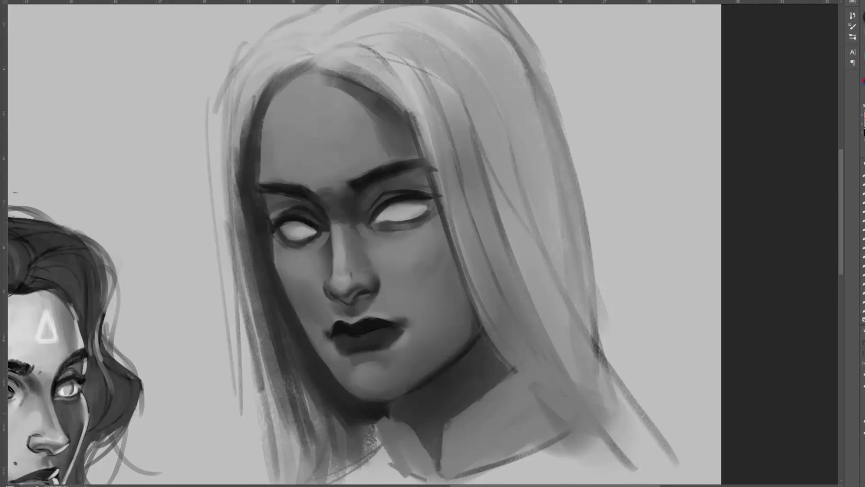
{"action": "left_click_drag", "start_coordinate": [275, 211], "coordinate": [317, 216]}
{"action": "left_click_drag", "start_coordinate": [371, 200], "coordinate": [444, 181]}
{"action": "left_click_drag", "start_coordinate": [320, 61], "coordinate": [460, 231]}
{"action": "key", "text": "ctrl+z"}
{"action": "left_click_drag", "start_coordinate": [386, 117], "coordinate": [486, 333]}
{"action": "key", "text": "ctrl+z"}
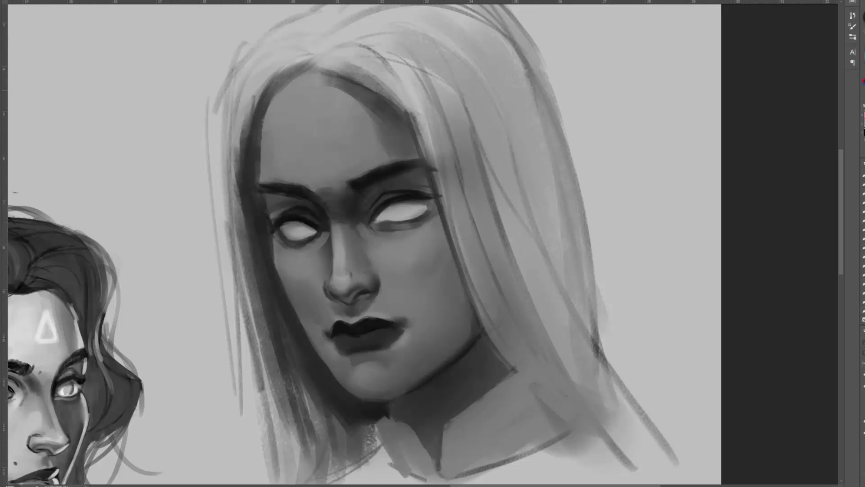
Shade the hair on both sides of the face with long, soft strokes, darkening the mass on the right.
{"action": "left_click_drag", "start_coordinate": [387, 90], "coordinate": [530, 390]}
{"action": "left_click_drag", "start_coordinate": [450, 234], "coordinate": [436, 195]}
{"action": "mouse_move", "coordinate": [251, 220]}
{"action": "left_mouse_down"}
{"action": "mouse_move", "coordinate": [310, 359]}
{"action": "mouse_move", "coordinate": [357, 403]}
{"action": "left_mouse_up"}
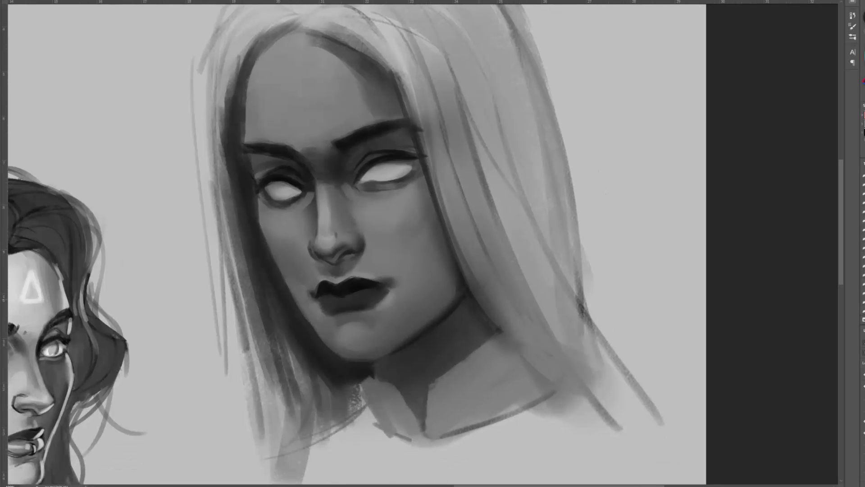
{"action": "left_click_drag", "start_coordinate": [405, 181], "coordinate": [389, 319]}
{"action": "left_click_drag", "start_coordinate": [469, 135], "coordinate": [563, 433]}
{"action": "mouse_move", "coordinate": [496, 361]}
{"action": "left_mouse_down"}
{"action": "mouse_move", "coordinate": [482, 229]}
{"action": "mouse_move", "coordinate": [555, 214]}
{"action": "left_mouse_up"}
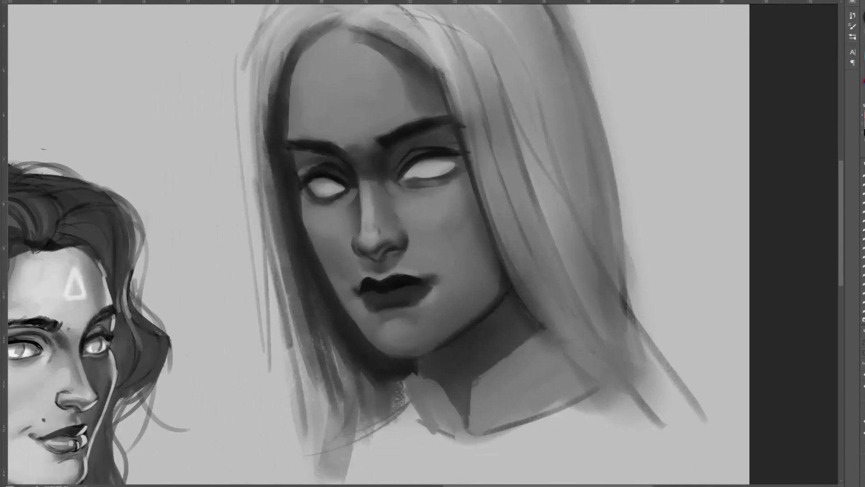
Lighten the forehead, chin, nose bridge and cheek with soft highlight strokes.
{"action": "left_click_drag", "start_coordinate": [365, 45], "coordinate": [331, 77]}
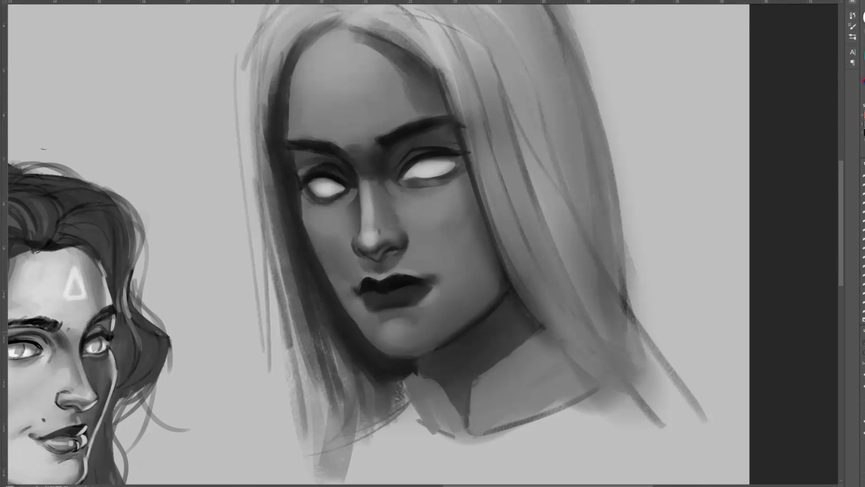
{"action": "left_click_drag", "start_coordinate": [390, 329], "coordinate": [382, 354]}
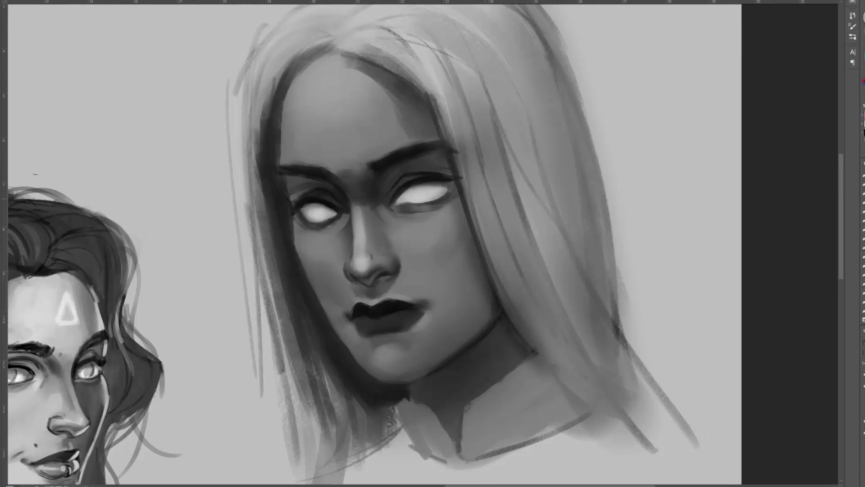
{"action": "mouse_move", "coordinate": [351, 218]}
{"action": "left_mouse_down"}
{"action": "mouse_move", "coordinate": [346, 257]}
{"action": "mouse_move", "coordinate": [347, 234]}
{"action": "mouse_move", "coordinate": [361, 225]}
{"action": "mouse_move", "coordinate": [362, 251]}
{"action": "left_mouse_up"}
{"action": "left_click_drag", "start_coordinate": [403, 218], "coordinate": [383, 234]}
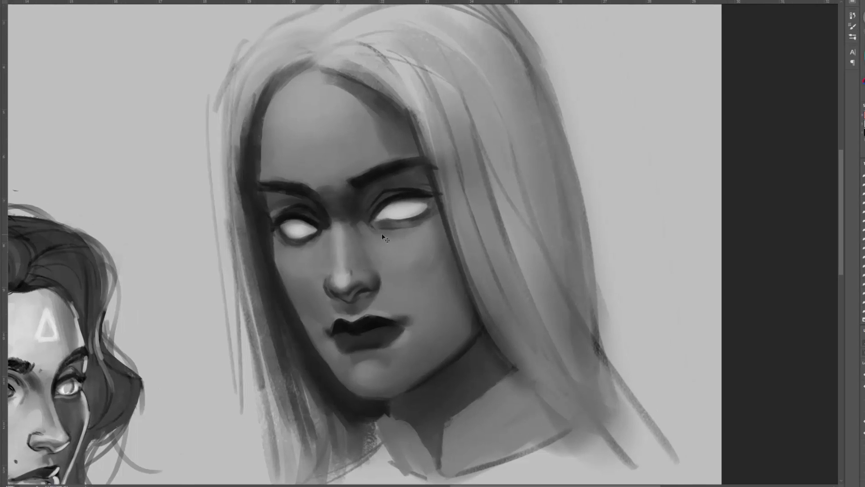
{"action": "key", "text": "ctrl+t"}
{"action": "right_click", "coordinate": [382, 203]}
{"action": "left_click", "coordinate": [423, 323]}
{"action": "key", "text": "Escape"}
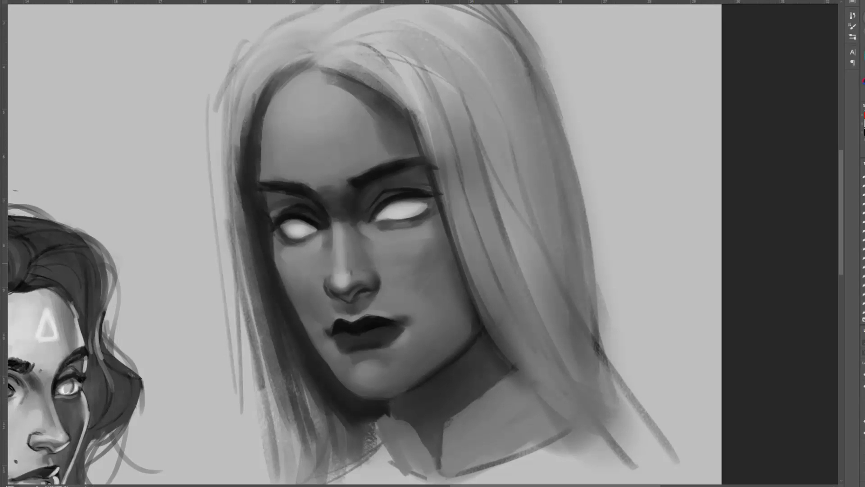
Extend the outer hair strands on the right side down toward the shoulder.
{"action": "key", "text": "ctrl+minus"}
{"action": "key", "text": "ctrl+minus"}
{"action": "key", "text": "ctrl+minus"}
{"action": "key", "text": "ctrl+plus"}
{"action": "key", "text": "ctrl+plus"}
{"action": "key", "text": "ctrl+plus"}
{"action": "scroll", "coordinate": [320, 90], "scroll_direction": "up", "scroll_amount": 2}
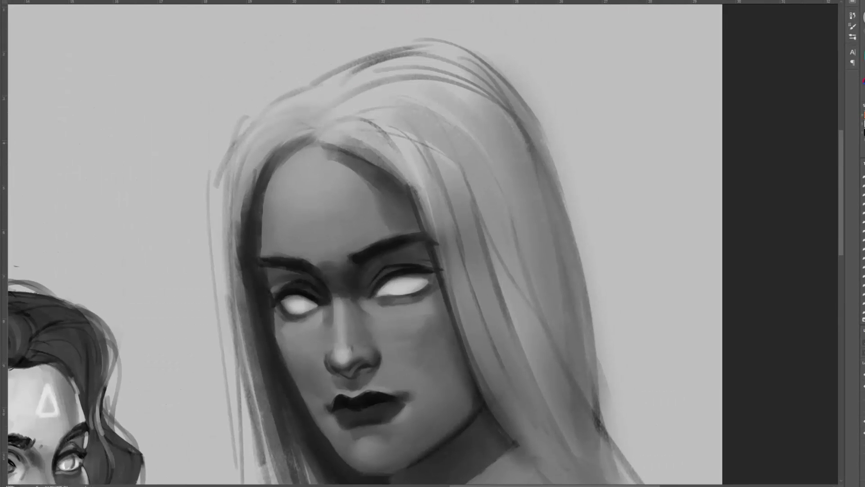
{"action": "mouse_move", "coordinate": [218, 207]}
{"action": "left_mouse_down"}
{"action": "mouse_move", "coordinate": [443, 41]}
{"action": "mouse_move", "coordinate": [598, 381]}
{"action": "left_mouse_up"}
{"action": "key", "text": "ctrl+z"}
{"action": "mouse_move", "coordinate": [569, 274]}
{"action": "left_mouse_down"}
{"action": "mouse_move", "coordinate": [552, 183]}
{"action": "mouse_move", "coordinate": [647, 437]}
{"action": "left_mouse_up"}
{"action": "left_click_drag", "start_coordinate": [630, 406], "coordinate": [631, 349]}
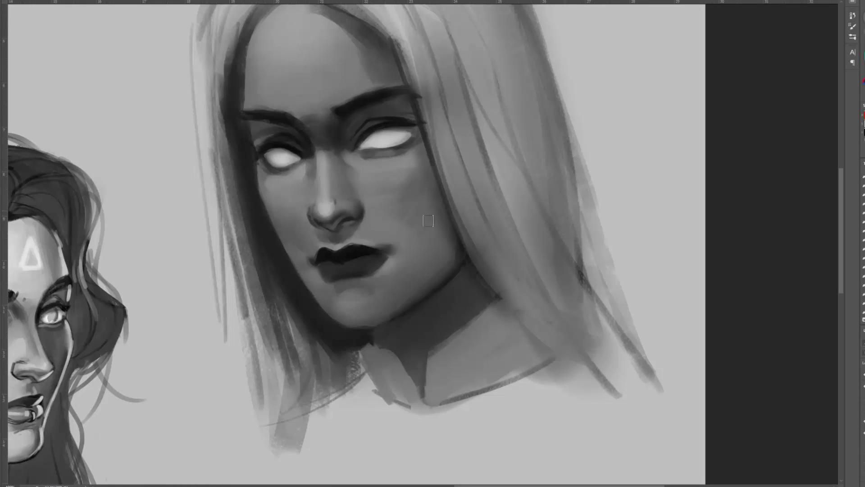
{"action": "scroll", "coordinate": [388, 250], "scroll_direction": "down", "scroll_amount": 3}
{"action": "scroll", "coordinate": [395, 227], "scroll_direction": "down", "scroll_amount": 3}
{"action": "scroll", "coordinate": [396, 226], "scroll_direction": "up", "scroll_amount": 4}
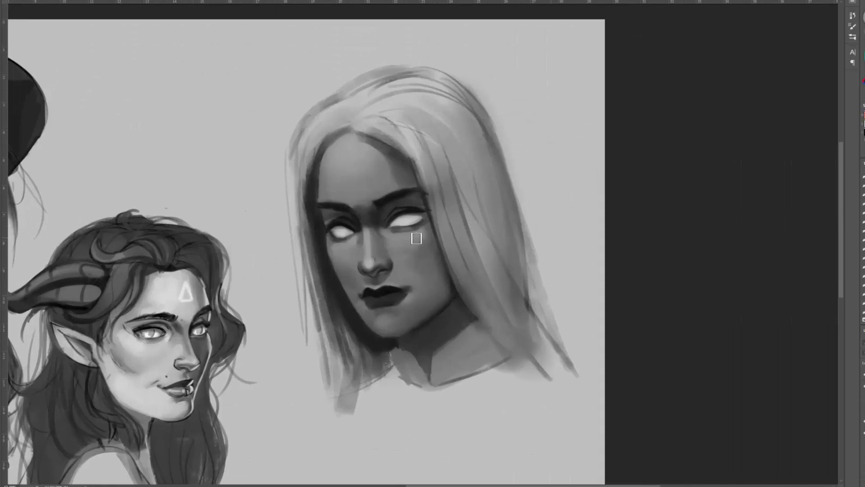
Add long light strands to the hair on the right of the face and erase stray edges around the crown and both sides.
{"action": "left_click_drag", "start_coordinate": [407, 130], "coordinate": [455, 252]}
{"action": "left_click_drag", "start_coordinate": [464, 113], "coordinate": [554, 345]}
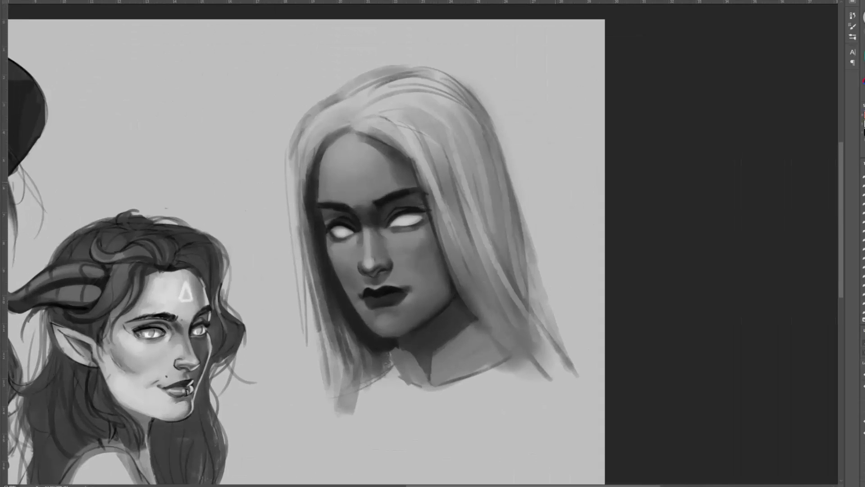
{"action": "key", "text": "e"}
{"action": "left_click_drag", "start_coordinate": [361, 77], "coordinate": [291, 157]}
{"action": "left_click_drag", "start_coordinate": [338, 86], "coordinate": [478, 89]}
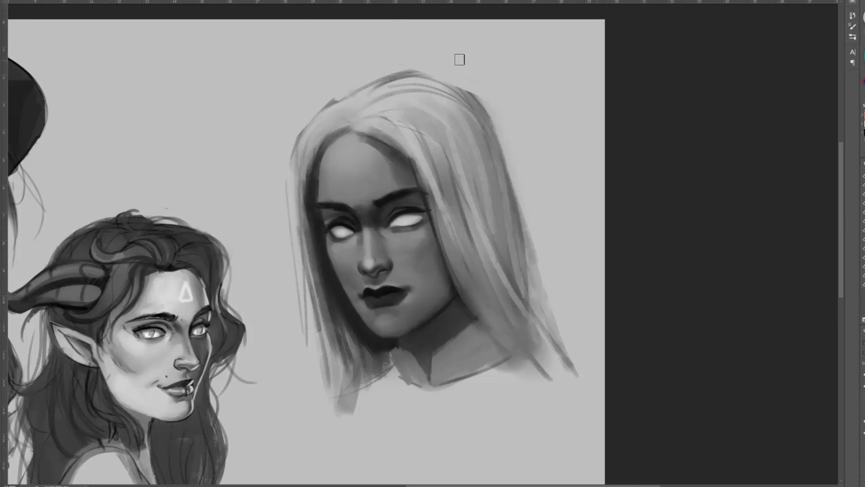
{"action": "left_click_drag", "start_coordinate": [460, 60], "coordinate": [554, 298]}
{"action": "mouse_move", "coordinate": [295, 133]}
{"action": "left_mouse_down"}
{"action": "mouse_move", "coordinate": [286, 201]}
{"action": "mouse_move", "coordinate": [306, 345]}
{"action": "left_mouse_up"}
{"action": "left_click_drag", "start_coordinate": [289, 194], "coordinate": [325, 369]}
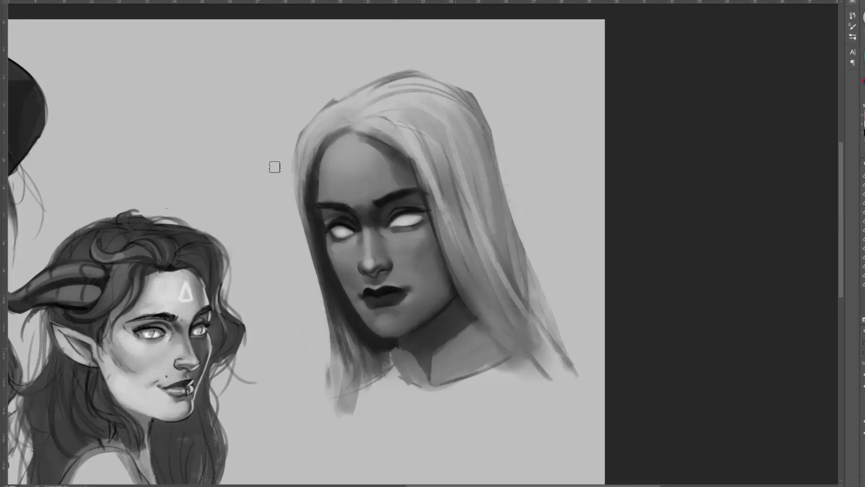
{"action": "left_click_drag", "start_coordinate": [339, 92], "coordinate": [417, 68]}
{"action": "left_click_drag", "start_coordinate": [476, 89], "coordinate": [501, 173]}
{"action": "left_click_drag", "start_coordinate": [518, 214], "coordinate": [509, 183]}
Deepen the neck shadow below the chin and repaint the lips in a lighter grey.
{"action": "key", "text": "b"}
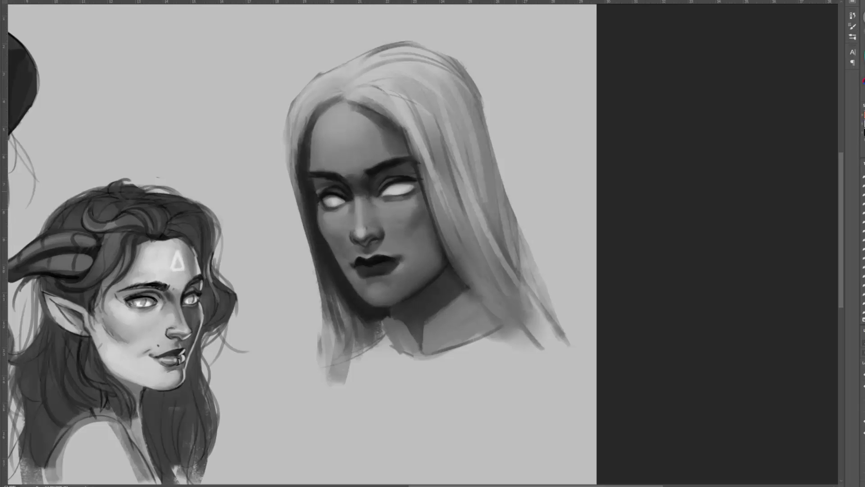
{"action": "left_click_drag", "start_coordinate": [432, 297], "coordinate": [401, 311]}
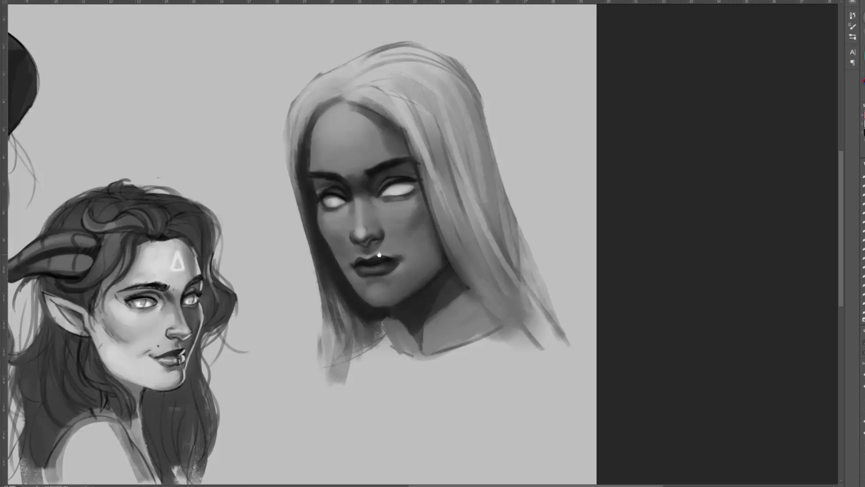
{"action": "left_click_drag", "start_coordinate": [378, 255], "coordinate": [381, 274]}
{"action": "key", "text": "ctrl+t"}
{"action": "right_click", "coordinate": [371, 185]}
{"action": "left_click", "coordinate": [415, 298]}
{"action": "key", "text": "Escape"}
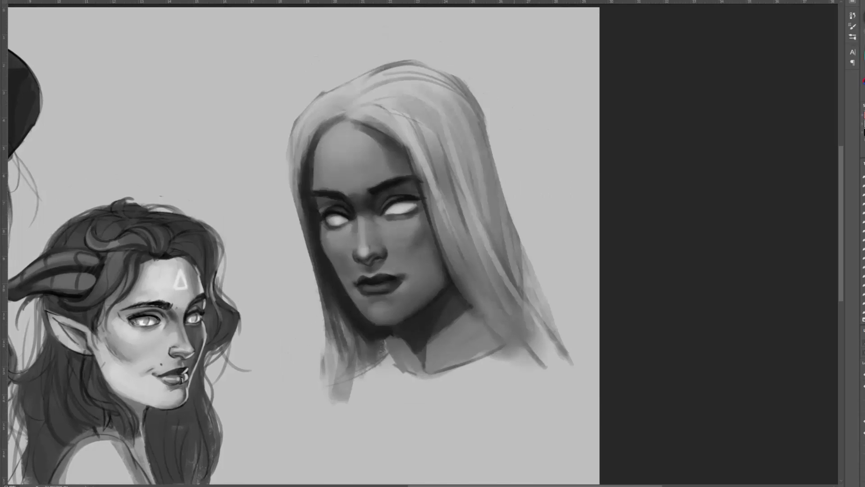
{"action": "left_click", "coordinate": [100, 0]}
{"action": "left_click", "coordinate": [130, 24]}
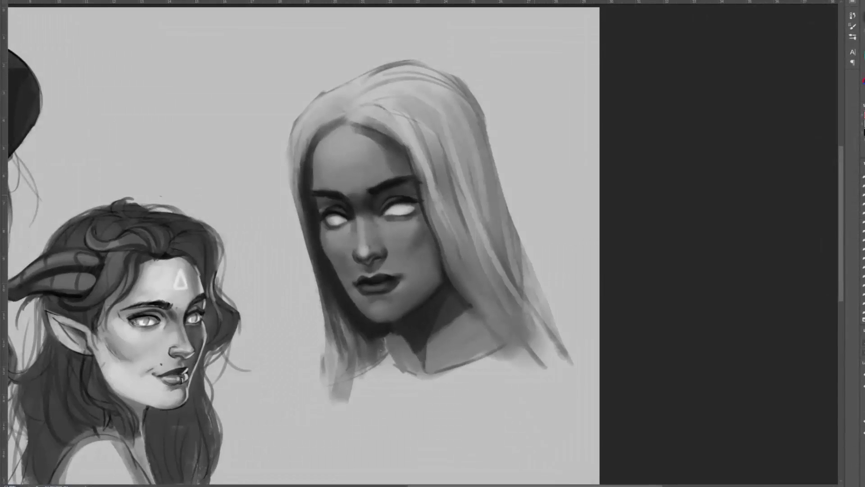
Paint dark irises into both white eyes and touch up the shadow beside the temple.
{"action": "left_click_drag", "start_coordinate": [397, 214], "coordinate": [404, 208]}
{"action": "left_click_drag", "start_coordinate": [335, 216], "coordinate": [341, 220]}
{"action": "left_click", "coordinate": [321, 209], "text": "alt"}
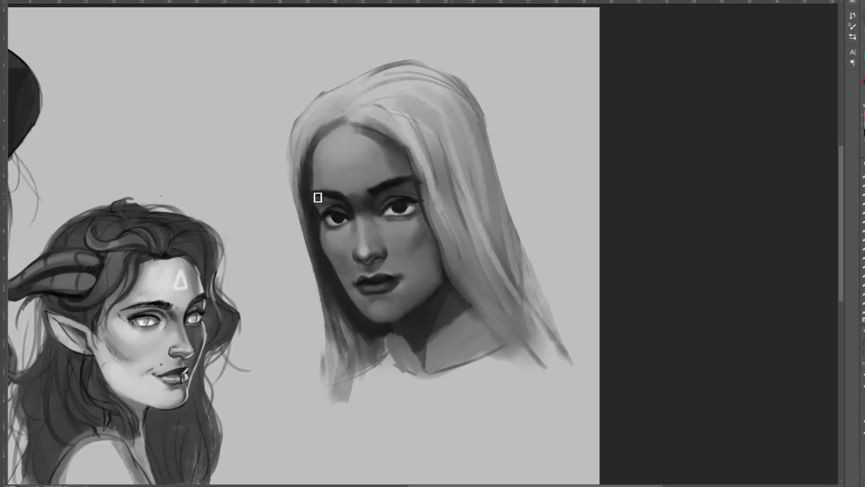
{"action": "left_click_drag", "start_coordinate": [309, 183], "coordinate": [307, 177]}
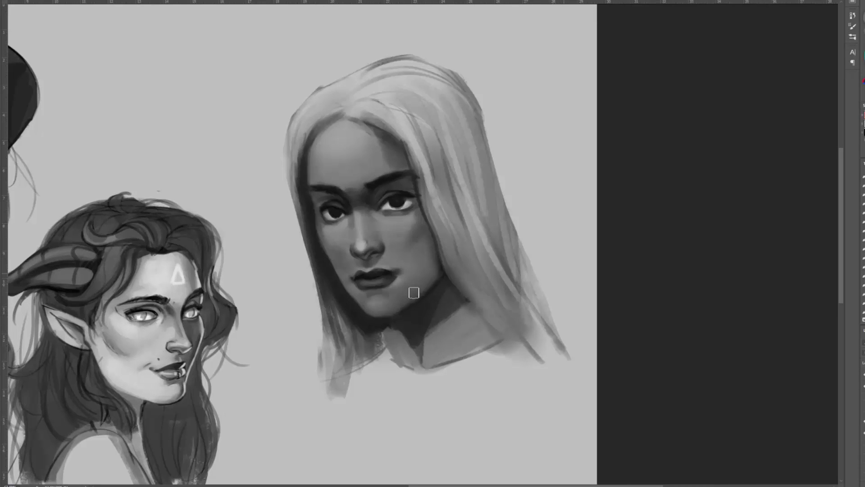
Select parts of the head with the Lasso and shift each one slightly to correct the head's proportions.
{"action": "left_click_drag", "start_coordinate": [386, 165], "coordinate": [400, 145]}
{"action": "key", "text": "l"}
{"action": "left_click_drag", "start_coordinate": [298, 125], "coordinate": [297, 118]}
{"action": "left_click_drag", "start_coordinate": [358, 63], "coordinate": [359, 68]}
{"action": "key", "text": "ctrl+d"}
{"action": "left_click_drag", "start_coordinate": [316, 220], "coordinate": [311, 216]}
{"action": "left_click_drag", "start_coordinate": [359, 81], "coordinate": [359, 85]}
{"action": "key", "text": "ctrl+d"}
{"action": "mouse_move", "coordinate": [280, 201]}
{"action": "left_mouse_down"}
{"action": "mouse_move", "coordinate": [372, 23]}
{"action": "mouse_move", "coordinate": [281, 180]}
{"action": "left_mouse_up"}
{"action": "left_click_drag", "start_coordinate": [349, 102], "coordinate": [351, 103]}
{"action": "key", "text": "ctrl+d"}
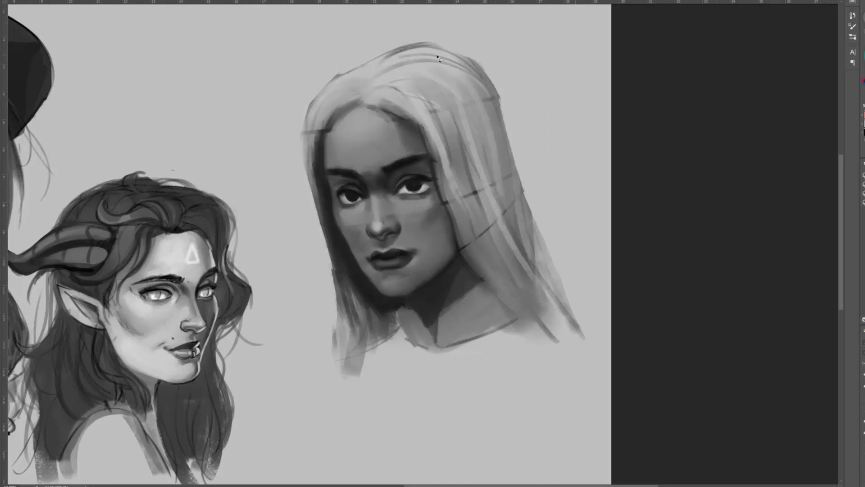
Darken the lash lines of both eyes with a finer brush and add hair texture to both eyebrows.
{"action": "key", "text": "b"}
{"action": "right_click", "coordinate": [502, 134]}
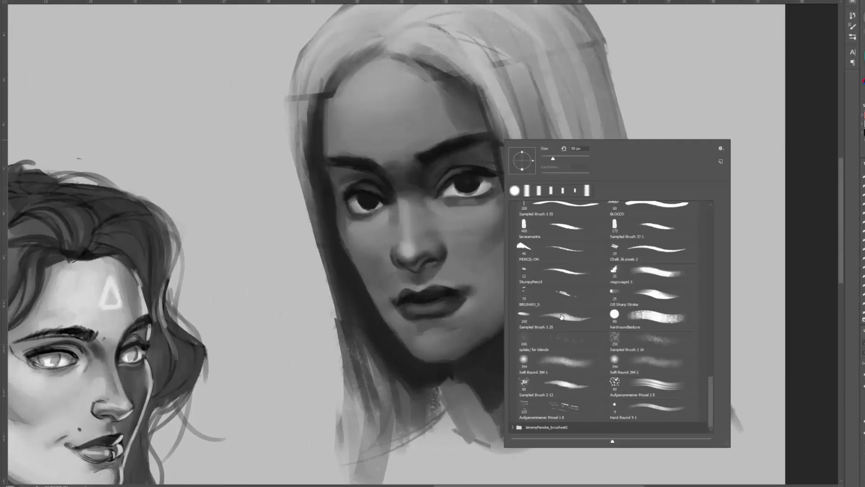
{"action": "key", "text": "Escape"}
{"action": "mouse_move", "coordinate": [338, 195]}
{"action": "left_mouse_down"}
{"action": "mouse_move", "coordinate": [378, 194]}
{"action": "mouse_move", "coordinate": [366, 189]}
{"action": "left_mouse_up"}
{"action": "left_click_drag", "start_coordinate": [443, 189], "coordinate": [501, 171]}
{"action": "left_click_drag", "start_coordinate": [348, 208], "coordinate": [380, 213]}
{"action": "left_click_drag", "start_coordinate": [464, 201], "coordinate": [496, 189]}
{"action": "left_click_drag", "start_coordinate": [410, 165], "coordinate": [496, 137]}
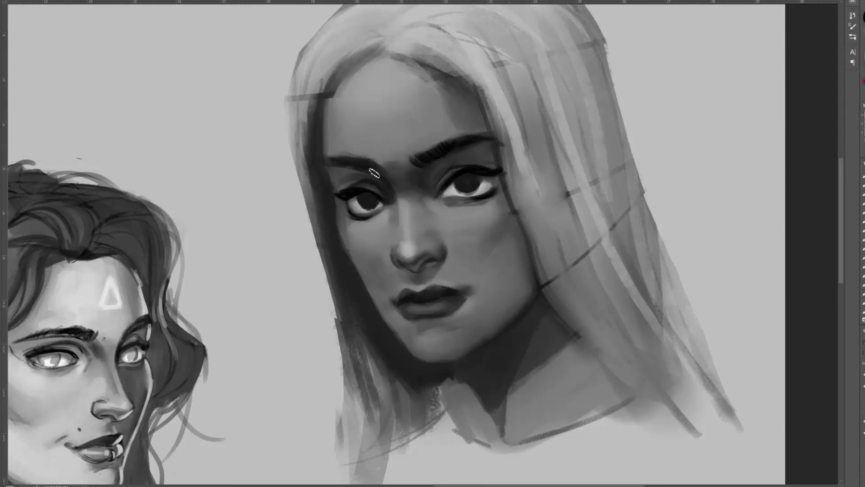
{"action": "mouse_move", "coordinate": [374, 174]}
{"action": "left_mouse_down"}
{"action": "mouse_move", "coordinate": [328, 157]}
{"action": "mouse_move", "coordinate": [325, 171]}
{"action": "left_mouse_up"}
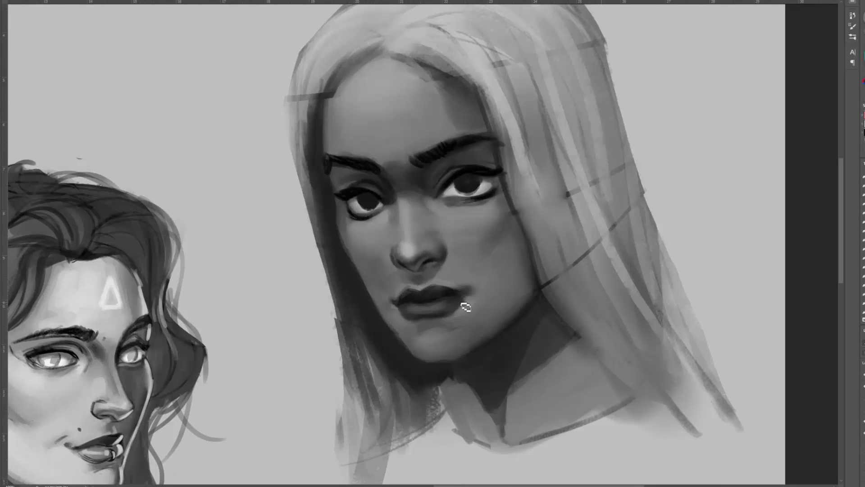
Touch up the jaw edge and repaint the irises of both eyes in light grey.
{"action": "left_click_drag", "start_coordinate": [378, 317], "coordinate": [399, 345]}
{"action": "left_click_drag", "start_coordinate": [460, 181], "coordinate": [471, 181]}
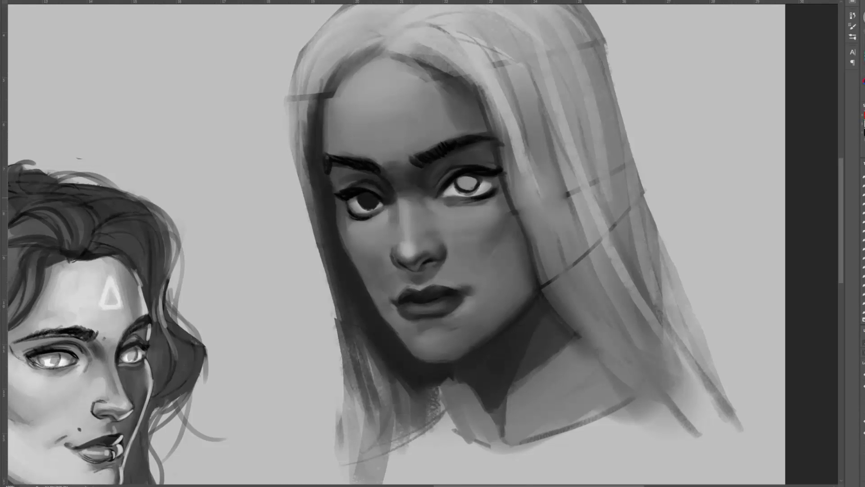
{"action": "mouse_move", "coordinate": [365, 199]}
{"action": "left_mouse_down"}
{"action": "mouse_move", "coordinate": [372, 216]}
{"action": "mouse_move", "coordinate": [385, 211]}
{"action": "left_mouse_up"}
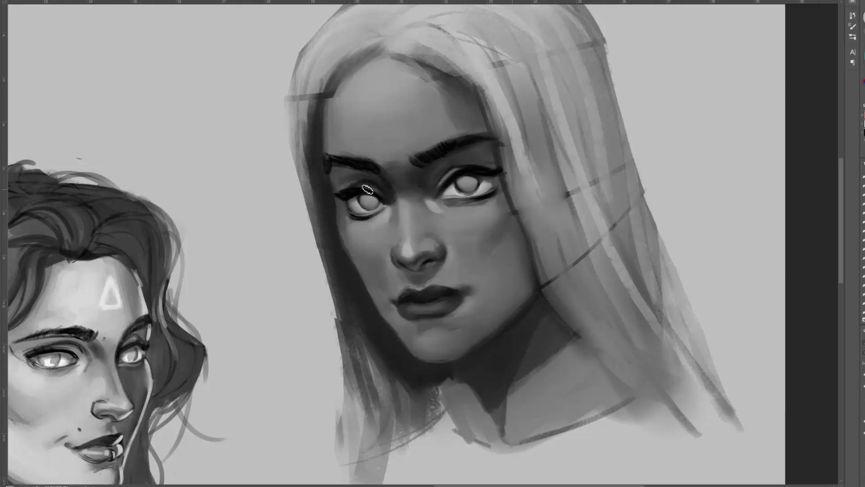
Refine the shading of the brows and nose and add a light highlight to the lower lip.
{"action": "left_click_drag", "start_coordinate": [371, 257], "coordinate": [383, 183]}
{"action": "left_click_drag", "start_coordinate": [491, 96], "coordinate": [461, 158]}
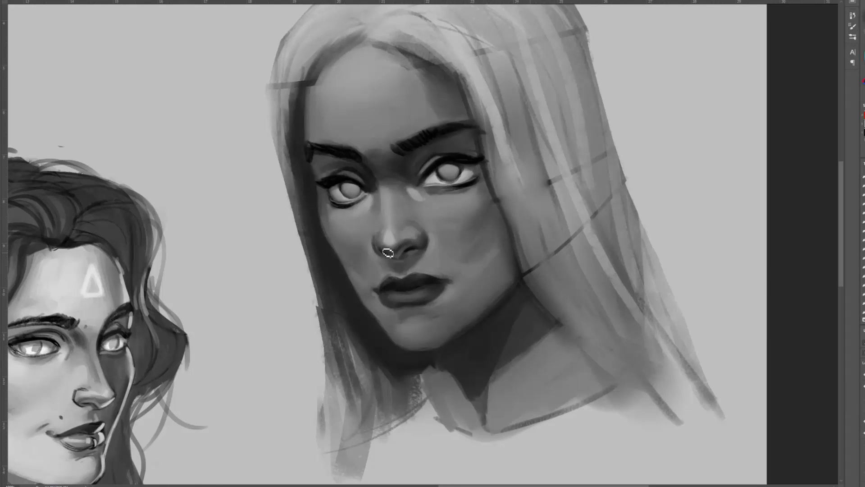
{"action": "left_click_drag", "start_coordinate": [388, 253], "coordinate": [386, 223]}
{"action": "left_click_drag", "start_coordinate": [398, 297], "coordinate": [426, 296]}
Paint dark vertical strands down the narrow hair mass on the left of the face.
{"action": "left_click_drag", "start_coordinate": [310, 260], "coordinate": [320, 402]}
{"action": "left_click_drag", "start_coordinate": [295, 194], "coordinate": [319, 414]}
{"action": "left_click_drag", "start_coordinate": [301, 239], "coordinate": [341, 411]}
{"action": "left_click_drag", "start_coordinate": [367, 361], "coordinate": [385, 390]}
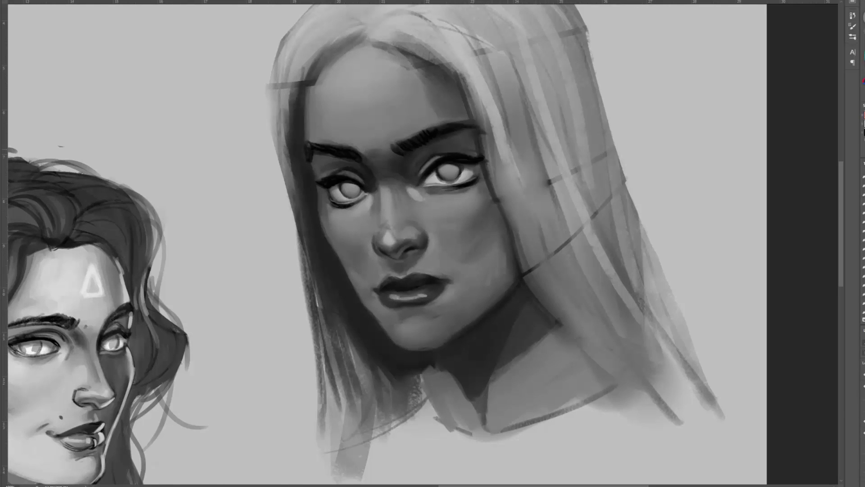
Darken the hairline around the face and paint long flowing strands through the wide hair mass on the right.
{"action": "mouse_move", "coordinate": [306, 135]}
{"action": "left_mouse_down"}
{"action": "mouse_move", "coordinate": [325, 67]}
{"action": "mouse_move", "coordinate": [406, 45]}
{"action": "mouse_move", "coordinate": [466, 104]}
{"action": "mouse_move", "coordinate": [506, 261]}
{"action": "left_mouse_up"}
{"action": "left_click_drag", "start_coordinate": [496, 190], "coordinate": [543, 307]}
{"action": "left_click_drag", "start_coordinate": [482, 81], "coordinate": [519, 214]}
{"action": "left_click_drag", "start_coordinate": [481, 100], "coordinate": [539, 281]}
{"action": "left_click_drag", "start_coordinate": [514, 176], "coordinate": [569, 306]}
{"action": "left_click_drag", "start_coordinate": [516, 104], "coordinate": [557, 275]}
{"action": "mouse_move", "coordinate": [512, 83]}
{"action": "left_mouse_down"}
{"action": "mouse_move", "coordinate": [563, 272]}
{"action": "mouse_move", "coordinate": [599, 332]}
{"action": "left_mouse_up"}
{"action": "left_click_drag", "start_coordinate": [518, 68], "coordinate": [586, 333]}
{"action": "left_click_drag", "start_coordinate": [522, 155], "coordinate": [528, 190]}
Flip the long-haired portrait horizontally to check its proportions.
{"action": "key", "text": "ctrl+t"}
{"action": "right_click", "coordinate": [396, 184]}
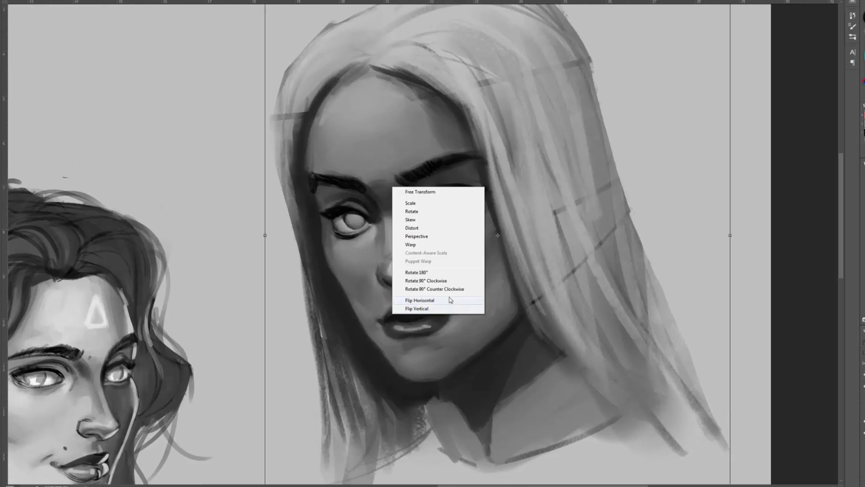
{"action": "left_click", "coordinate": [417, 296]}
{"action": "key", "text": "Return"}
Copy the larger eye and its eyebrow to a new layer, nudge them slightly upward, clean the edge and merge down.
{"action": "left_click_drag", "start_coordinate": [386, 212], "coordinate": [252, 204]}
{"action": "key", "text": "l"}
{"action": "mouse_move", "coordinate": [382, 128]}
{"action": "left_mouse_down"}
{"action": "mouse_move", "coordinate": [444, 236]}
{"action": "mouse_move", "coordinate": [383, 124]}
{"action": "left_mouse_up"}
{"action": "key", "text": "ctrl+j"}
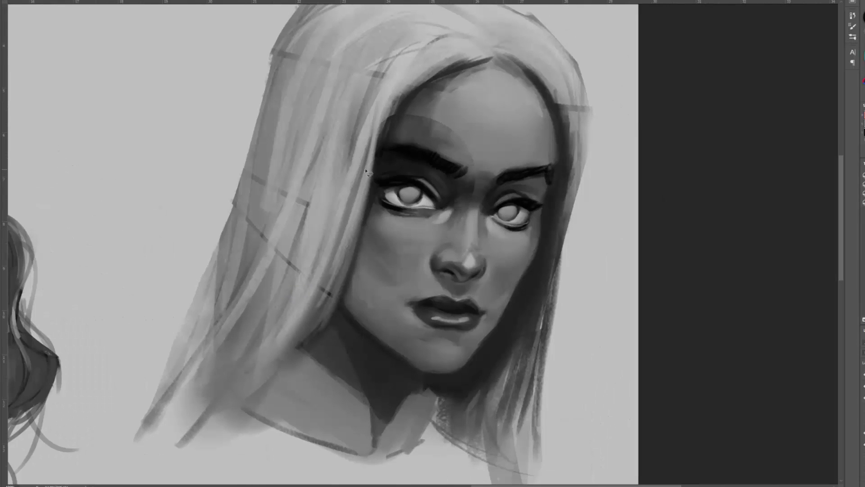
{"action": "key", "text": "ctrl+t"}
{"action": "left_click_drag", "start_coordinate": [357, 184], "coordinate": [357, 181]}
{"action": "key", "text": "Return"}
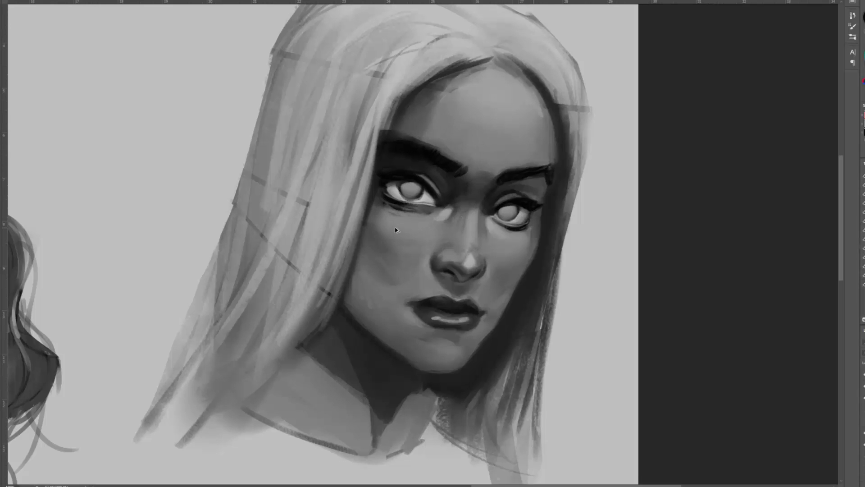
{"action": "left_click_drag", "start_coordinate": [383, 126], "coordinate": [374, 167]}
{"action": "key", "text": "ctrl+e"}
{"action": "key", "text": "b"}
Flip the long-haired portrait horizontally back to its original orientation.
{"action": "left_click_drag", "start_coordinate": [501, 362], "coordinate": [504, 355]}
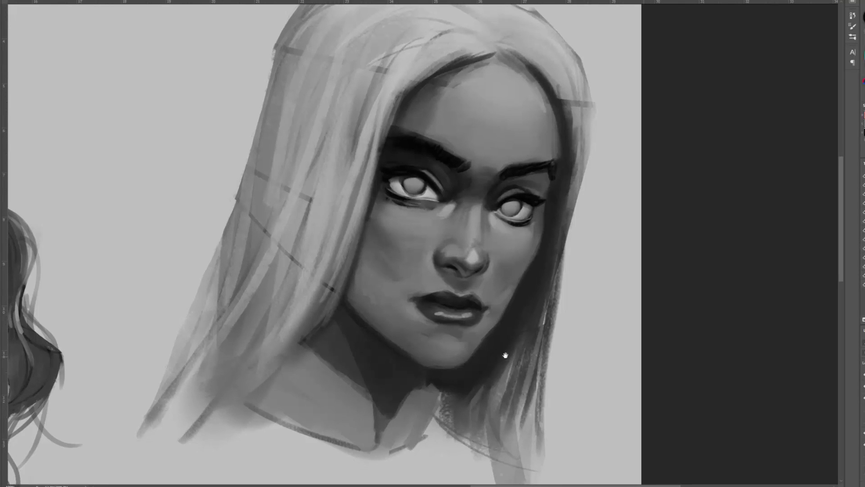
{"action": "key", "text": "ctrl+t"}
{"action": "right_click", "coordinate": [435, 163]}
{"action": "left_click", "coordinate": [464, 276]}
{"action": "key", "text": "Return"}
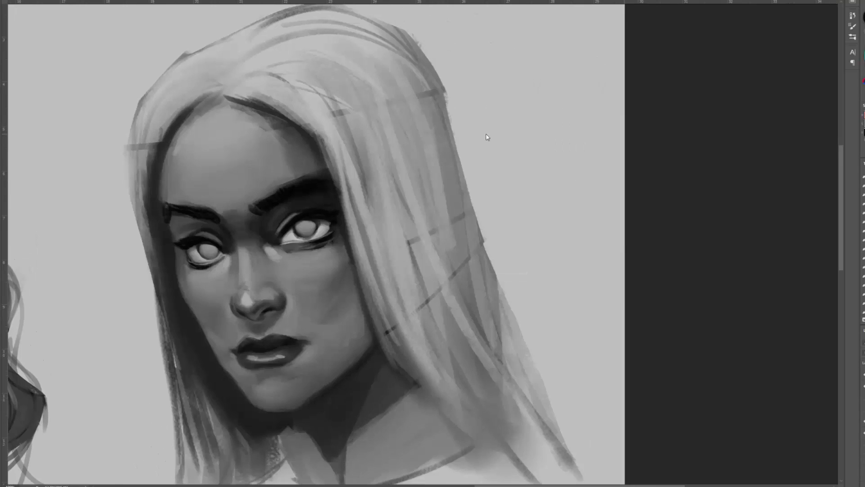
Move the long-haired portrait beside the woman in the hat, above the horned woman.
{"action": "mouse_move", "coordinate": [319, 354]}
{"action": "left_mouse_down"}
{"action": "mouse_move", "coordinate": [288, 353]}
{"action": "mouse_move", "coordinate": [517, 183]}
{"action": "left_mouse_up"}
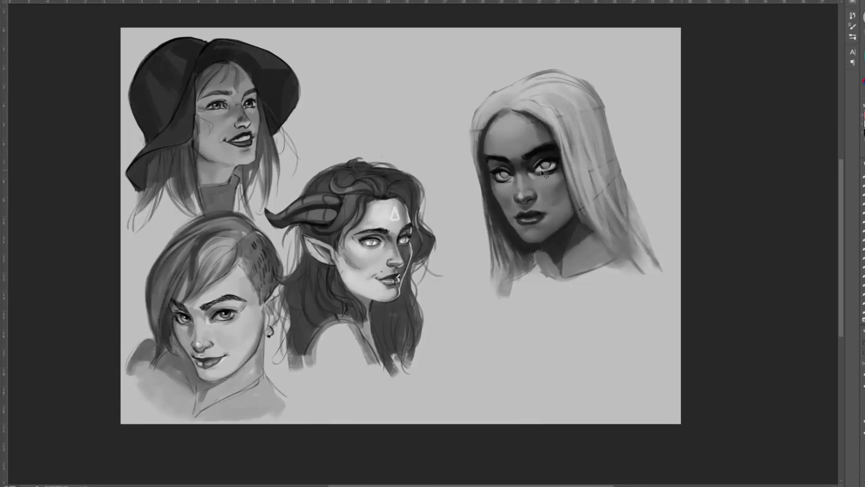
{"action": "left_click_drag", "start_coordinate": [595, 108], "coordinate": [573, 128]}
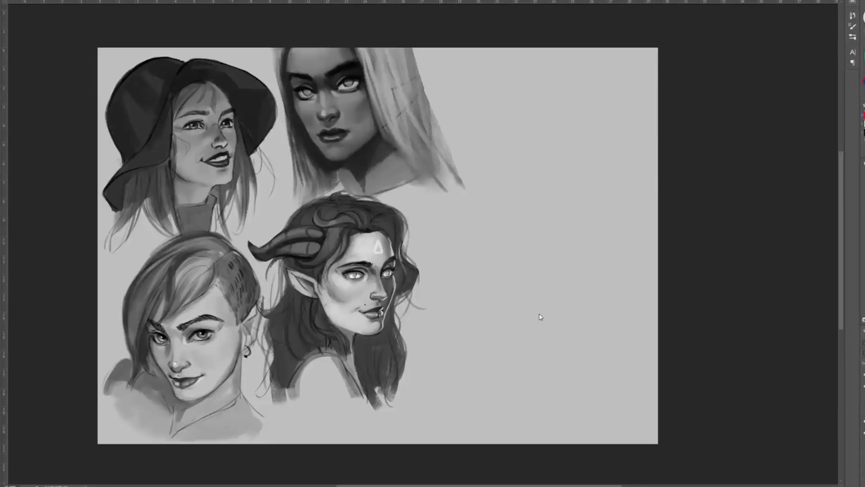
Choose Sampled Brush 1 25 and swap the foreground and background colours, trying strokes on the empty part of the canvas.
{"action": "right_click", "coordinate": [528, 119]}
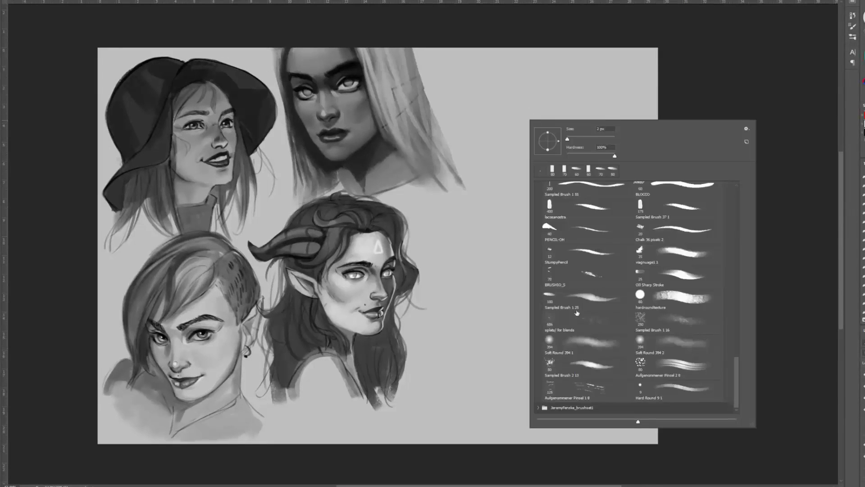
{"action": "left_click", "coordinate": [577, 312]}
{"action": "left_click_drag", "start_coordinate": [468, 205], "coordinate": [478, 317]}
{"action": "key", "text": "ctrl+z"}
{"action": "key", "text": "x"}
{"action": "left_click_drag", "start_coordinate": [549, 182], "coordinate": [521, 218]}
{"action": "key", "text": "ctrl+z"}
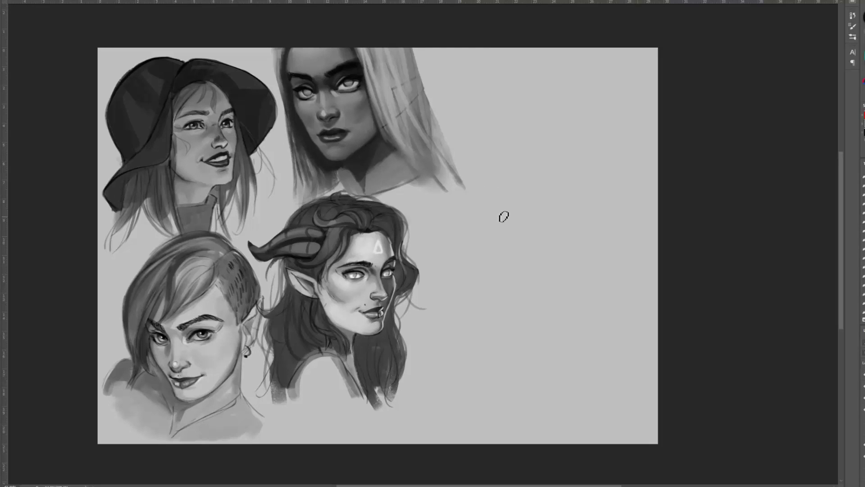
Sketch the skull, jaw and chin outline of a new head on the empty canvas beside the finished portraits.
{"action": "mouse_move", "coordinate": [487, 174]}
{"action": "left_mouse_down"}
{"action": "mouse_move", "coordinate": [500, 227]}
{"action": "mouse_move", "coordinate": [522, 259]}
{"action": "left_mouse_up"}
{"action": "left_click_drag", "start_coordinate": [582, 235], "coordinate": [525, 260]}
{"action": "left_click_drag", "start_coordinate": [587, 198], "coordinate": [579, 237]}
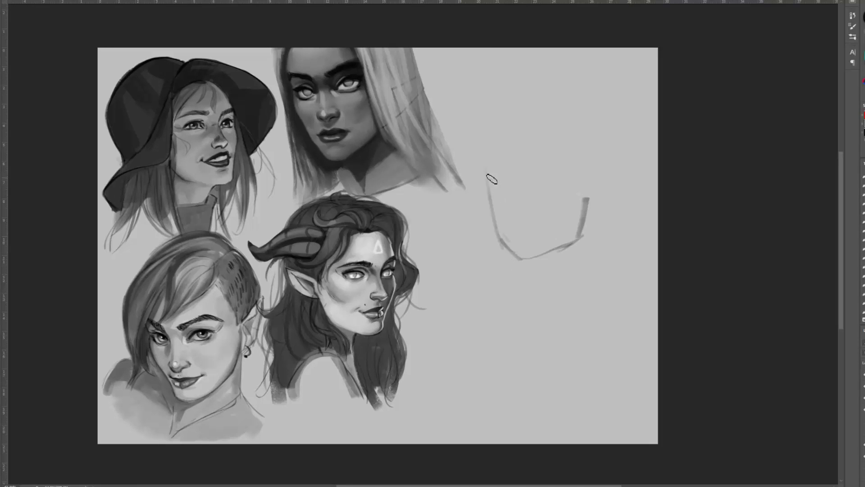
{"action": "mouse_move", "coordinate": [491, 180]}
{"action": "left_mouse_down"}
{"action": "mouse_move", "coordinate": [563, 136]}
{"action": "mouse_move", "coordinate": [583, 191]}
{"action": "left_mouse_up"}
{"action": "left_click_drag", "start_coordinate": [578, 136], "coordinate": [518, 120]}
{"action": "mouse_move", "coordinate": [499, 131]}
{"action": "left_mouse_down"}
{"action": "mouse_move", "coordinate": [505, 248]}
{"action": "mouse_move", "coordinate": [547, 254]}
{"action": "left_mouse_up"}
{"action": "left_click_drag", "start_coordinate": [526, 261], "coordinate": [573, 243]}
Draw the vertical centre line and the horizontal brow and eye guides across the new face.
{"action": "left_click_drag", "start_coordinate": [515, 160], "coordinate": [529, 255]}
{"action": "mouse_move", "coordinate": [495, 184]}
{"action": "left_mouse_down"}
{"action": "mouse_move", "coordinate": [568, 171]}
{"action": "mouse_move", "coordinate": [576, 181]}
{"action": "mouse_move", "coordinate": [557, 190]}
{"action": "mouse_move", "coordinate": [563, 193]}
{"action": "left_mouse_up"}
{"action": "key", "text": "ctrl+z"}
{"action": "key", "text": "ctrl+z"}
{"action": "left_click_drag", "start_coordinate": [496, 179], "coordinate": [572, 171]}
Rough in the new head's hair with a raised parting and long locks falling on both sides of the face.
{"action": "mouse_move", "coordinate": [529, 120]}
{"action": "left_mouse_down"}
{"action": "mouse_move", "coordinate": [492, 142]}
{"action": "mouse_move", "coordinate": [479, 190]}
{"action": "left_mouse_up"}
{"action": "left_click_drag", "start_coordinate": [481, 137], "coordinate": [454, 279]}
{"action": "left_click_drag", "start_coordinate": [491, 230], "coordinate": [503, 272]}
{"action": "left_click_drag", "start_coordinate": [485, 230], "coordinate": [503, 310]}
{"action": "left_click_drag", "start_coordinate": [521, 118], "coordinate": [589, 249]}
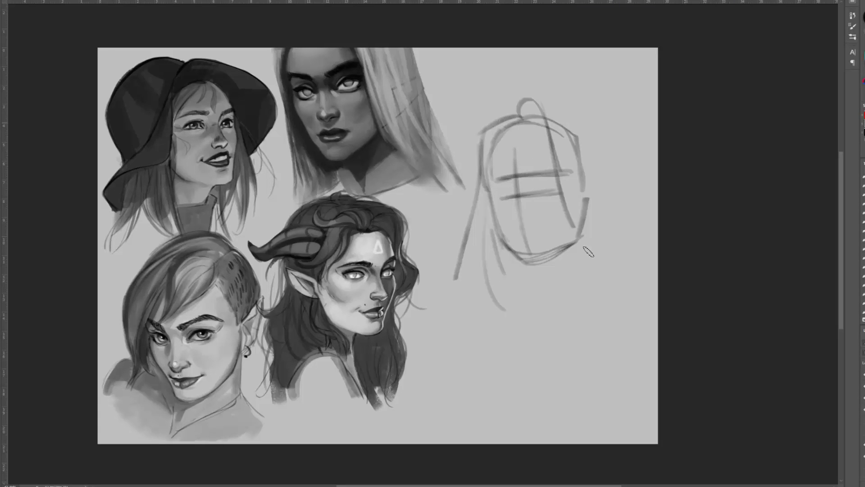
{"action": "left_click_drag", "start_coordinate": [564, 120], "coordinate": [561, 169]}
{"action": "left_click_drag", "start_coordinate": [537, 102], "coordinate": [571, 117]}
{"action": "mouse_move", "coordinate": [552, 103]}
{"action": "left_mouse_down"}
{"action": "mouse_move", "coordinate": [579, 213]}
{"action": "mouse_move", "coordinate": [599, 250]}
{"action": "left_mouse_up"}
Sketch the neck, collar lines and shoulders below the new head.
{"action": "mouse_move", "coordinate": [572, 238]}
{"action": "left_mouse_down"}
{"action": "mouse_move", "coordinate": [571, 271]}
{"action": "mouse_move", "coordinate": [527, 298]}
{"action": "left_mouse_up"}
{"action": "left_click_drag", "start_coordinate": [528, 263], "coordinate": [531, 289]}
{"action": "mouse_move", "coordinate": [526, 271]}
{"action": "left_mouse_down"}
{"action": "mouse_move", "coordinate": [457, 272]}
{"action": "mouse_move", "coordinate": [460, 311]}
{"action": "left_mouse_up"}
{"action": "mouse_move", "coordinate": [464, 257]}
{"action": "left_mouse_down"}
{"action": "mouse_move", "coordinate": [529, 292]}
{"action": "mouse_move", "coordinate": [639, 317]}
{"action": "left_mouse_up"}
{"action": "left_click_drag", "start_coordinate": [508, 272], "coordinate": [559, 318]}
{"action": "left_click_drag", "start_coordinate": [559, 314], "coordinate": [575, 305]}
Block in the new face's mouth line, eyes, nose base and dark eyebrows along the guides.
{"action": "left_click_drag", "start_coordinate": [514, 224], "coordinate": [543, 222]}
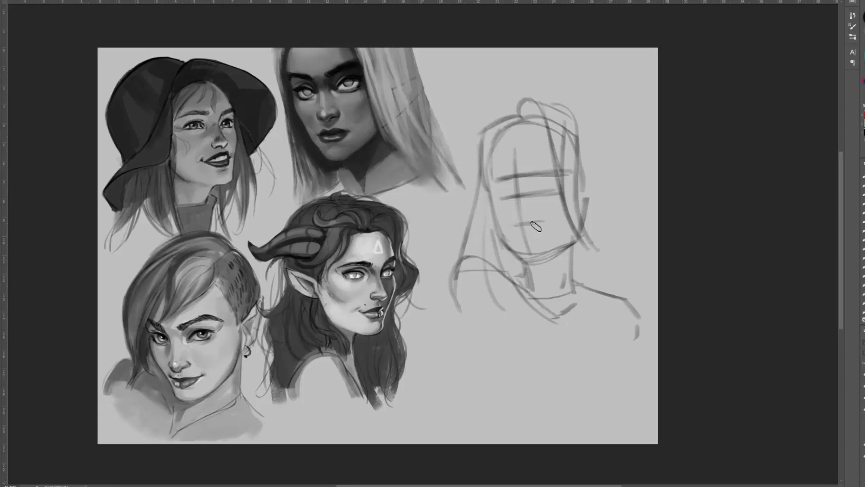
{"action": "left_click_drag", "start_coordinate": [494, 190], "coordinate": [516, 184]}
{"action": "left_click_drag", "start_coordinate": [531, 189], "coordinate": [561, 183]}
{"action": "left_click_drag", "start_coordinate": [493, 192], "coordinate": [511, 187]}
{"action": "left_click_drag", "start_coordinate": [534, 189], "coordinate": [547, 185]}
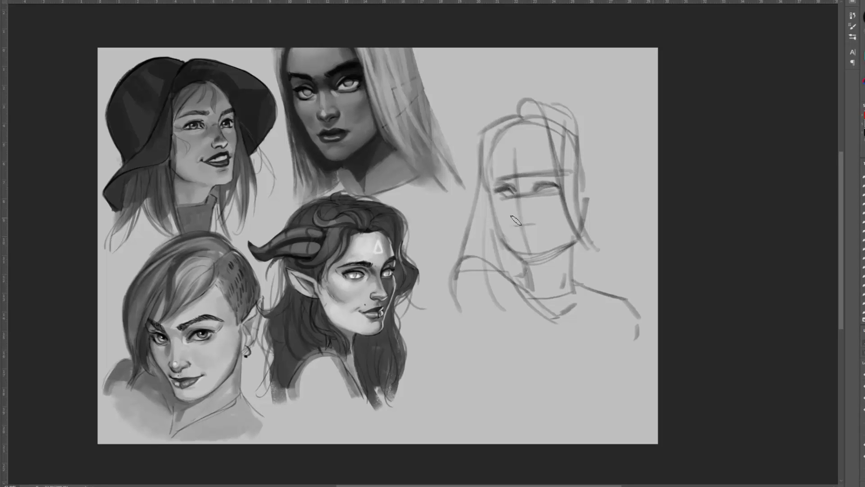
{"action": "left_click_drag", "start_coordinate": [513, 216], "coordinate": [529, 217]}
{"action": "left_click_drag", "start_coordinate": [499, 182], "coordinate": [515, 191]}
{"action": "left_click_drag", "start_coordinate": [496, 178], "coordinate": [558, 173]}
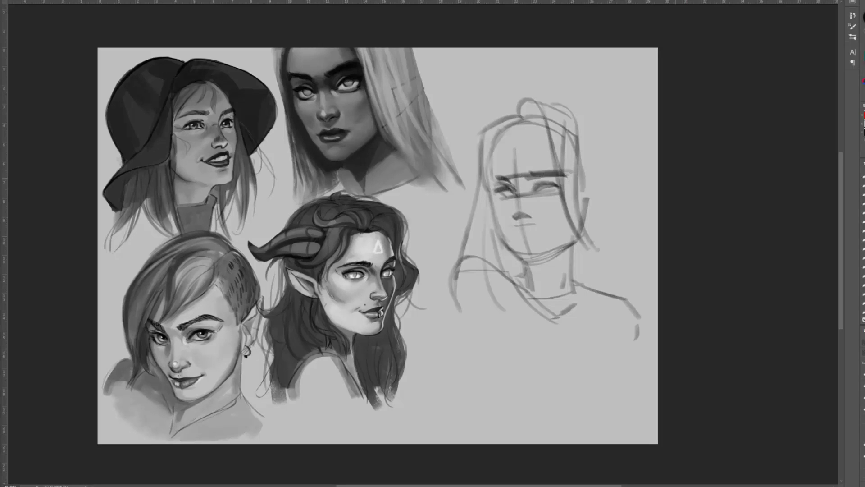
Select the eye and brow area of the new face and transform it to sit slightly higher.
{"action": "left_click_drag", "start_coordinate": [491, 184], "coordinate": [510, 153]}
{"action": "key", "text": "ctrl+t"}
{"action": "left_click_drag", "start_coordinate": [565, 153], "coordinate": [568, 144]}
{"action": "left_click_drag", "start_coordinate": [543, 185], "coordinate": [540, 182]}
{"action": "left_click_drag", "start_coordinate": [565, 140], "coordinate": [564, 143]}
{"action": "key", "text": "Return"}
{"action": "key", "text": "ctrl+d"}
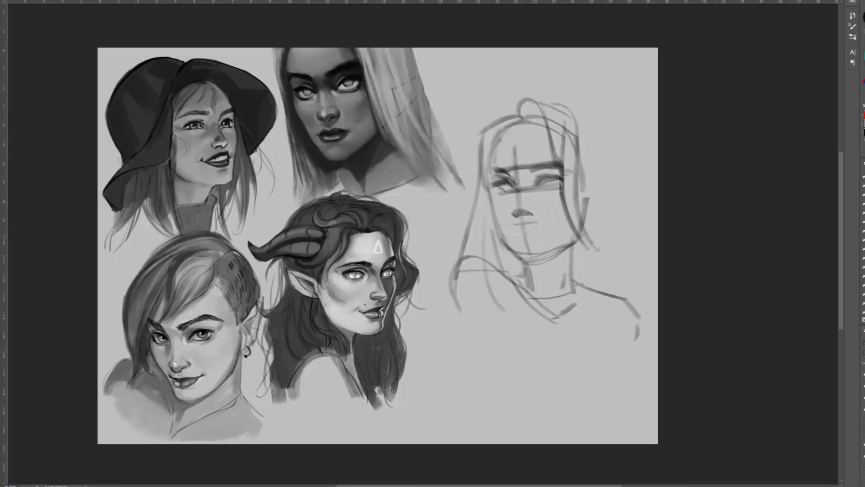
Sketch the nose ridge and paint full dark lips on the new face, cleaning up the guide lines.
{"action": "mouse_move", "coordinate": [514, 192]}
{"action": "left_mouse_down"}
{"action": "mouse_move", "coordinate": [510, 217]}
{"action": "mouse_move", "coordinate": [543, 232]}
{"action": "mouse_move", "coordinate": [517, 237]}
{"action": "mouse_move", "coordinate": [568, 244]}
{"action": "mouse_move", "coordinate": [536, 260]}
{"action": "left_mouse_up"}
{"action": "key", "text": "e"}
{"action": "key", "text": "b"}
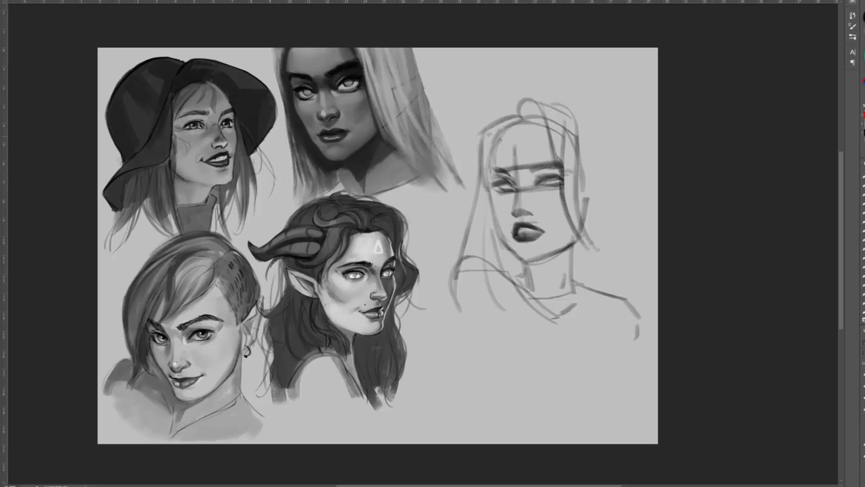
Widen the new head's hair on the right with an outer contour and long strands down to the shoulder.
{"action": "left_click_drag", "start_coordinate": [551, 103], "coordinate": [601, 148]}
{"action": "left_click_drag", "start_coordinate": [595, 151], "coordinate": [604, 246]}
{"action": "left_click_drag", "start_coordinate": [571, 120], "coordinate": [614, 283]}
{"action": "left_click_drag", "start_coordinate": [590, 148], "coordinate": [612, 296]}
{"action": "left_click_drag", "start_coordinate": [589, 198], "coordinate": [599, 284]}
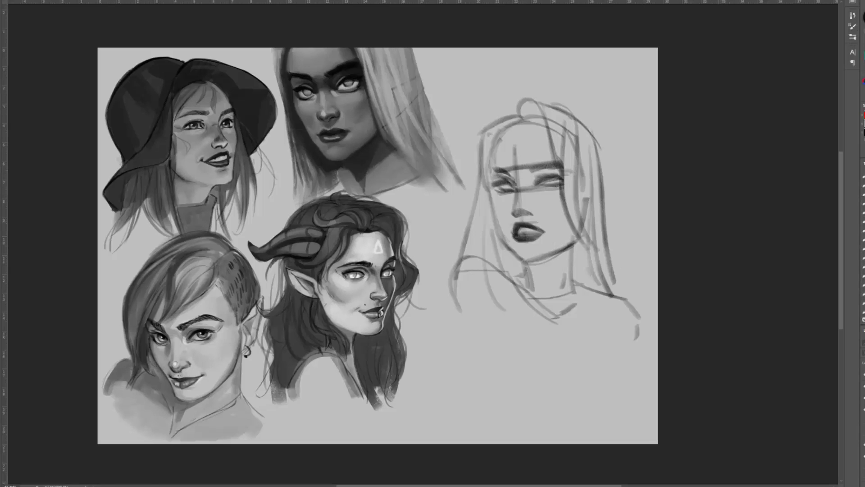
Extend long hair strands below the shoulder line and along the left side of the new face.
{"action": "left_click_drag", "start_coordinate": [579, 230], "coordinate": [548, 323]}
{"action": "left_click_drag", "start_coordinate": [581, 244], "coordinate": [562, 336]}
{"action": "left_click_drag", "start_coordinate": [585, 295], "coordinate": [604, 352]}
{"action": "left_click_drag", "start_coordinate": [593, 275], "coordinate": [608, 339]}
{"action": "left_click_drag", "start_coordinate": [487, 195], "coordinate": [528, 307]}
{"action": "left_click_drag", "start_coordinate": [487, 166], "coordinate": [467, 324]}
Move the new head sketch slightly higher on the canvas.
{"action": "key", "text": "v"}
{"action": "mouse_move", "coordinate": [520, 195]}
{"action": "left_mouse_down"}
{"action": "mouse_move", "coordinate": [513, 167]}
{"action": "mouse_move", "coordinate": [524, 155]}
{"action": "left_mouse_up"}
{"action": "key", "text": "ctrl+plus"}
{"action": "key", "text": "ctrl+plus"}
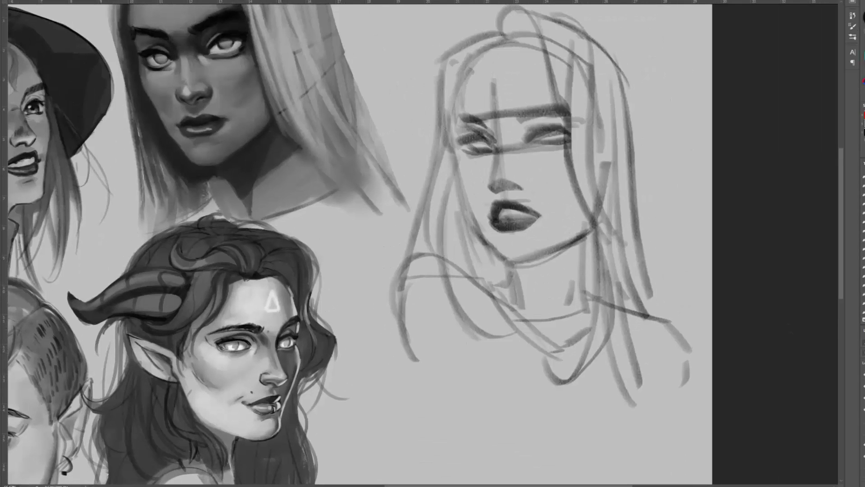
Fade the rough head sketch to a faint underlay and ink the right eye's lids, inner corner and iris outline over it.
{"action": "key", "text": "1"}
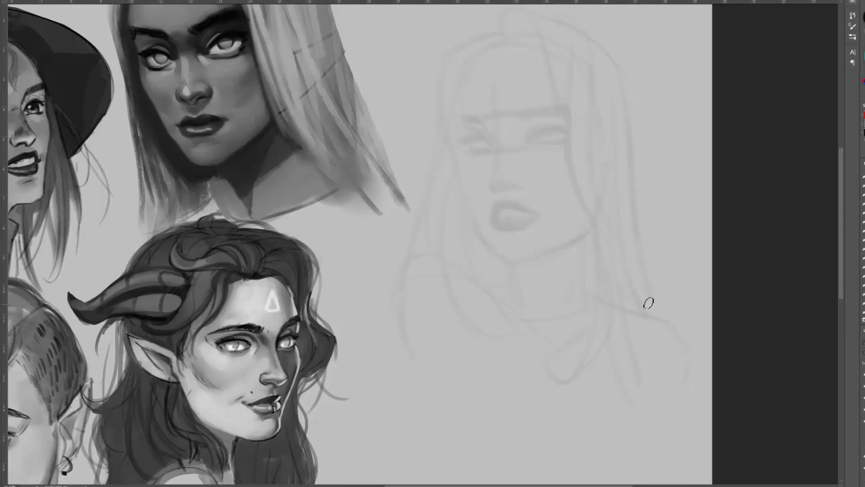
{"action": "key", "text": "ctrl+plus"}
{"action": "key", "text": "ctrl+plus"}
{"action": "left_click_drag", "start_coordinate": [647, 76], "coordinate": [424, 313]}
{"action": "mouse_move", "coordinate": [514, 179]}
{"action": "left_mouse_down"}
{"action": "mouse_move", "coordinate": [570, 138]}
{"action": "mouse_move", "coordinate": [632, 155]}
{"action": "left_mouse_up"}
{"action": "left_click_drag", "start_coordinate": [536, 151], "coordinate": [645, 157]}
{"action": "left_click_drag", "start_coordinate": [523, 159], "coordinate": [563, 138]}
{"action": "mouse_move", "coordinate": [519, 179]}
{"action": "left_mouse_down"}
{"action": "mouse_move", "coordinate": [534, 187]}
{"action": "mouse_move", "coordinate": [629, 165]}
{"action": "left_mouse_up"}
{"action": "left_click_drag", "start_coordinate": [546, 186], "coordinate": [627, 174]}
{"action": "mouse_move", "coordinate": [568, 148]}
{"action": "left_mouse_down"}
{"action": "mouse_move", "coordinate": [575, 180]}
{"action": "mouse_move", "coordinate": [619, 153]}
{"action": "mouse_move", "coordinate": [523, 183]}
{"action": "left_mouse_up"}
{"action": "left_click_drag", "start_coordinate": [529, 149], "coordinate": [586, 147]}
{"action": "left_click_drag", "start_coordinate": [556, 186], "coordinate": [635, 166]}
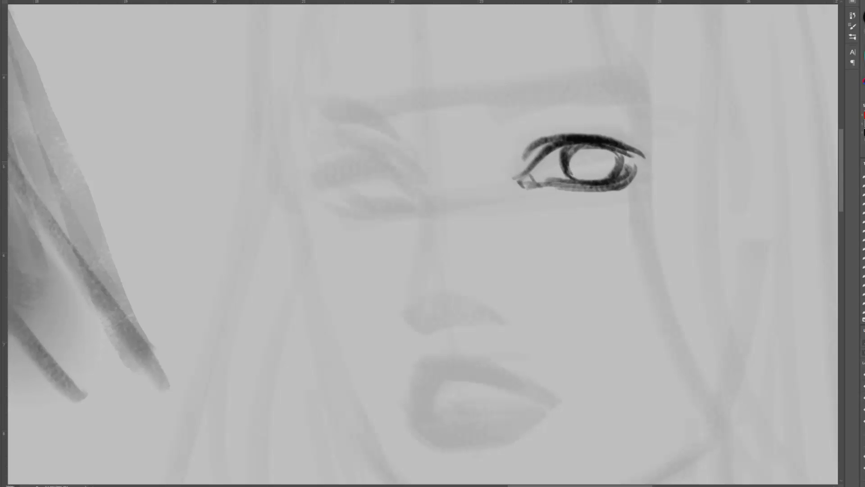
Ink the left eye's upper lash line, lower lid and iris outline, and add a crease under the right eye.
{"action": "mouse_move", "coordinate": [333, 186]}
{"action": "left_mouse_down"}
{"action": "mouse_move", "coordinate": [415, 193]}
{"action": "mouse_move", "coordinate": [403, 184]}
{"action": "left_mouse_up"}
{"action": "left_click_drag", "start_coordinate": [311, 186], "coordinate": [364, 165]}
{"action": "mouse_move", "coordinate": [329, 190]}
{"action": "left_mouse_down"}
{"action": "mouse_move", "coordinate": [395, 208]}
{"action": "mouse_move", "coordinate": [356, 214]}
{"action": "left_mouse_up"}
{"action": "mouse_move", "coordinate": [365, 179]}
{"action": "left_mouse_down"}
{"action": "mouse_move", "coordinate": [383, 205]}
{"action": "mouse_move", "coordinate": [408, 200]}
{"action": "left_mouse_up"}
{"action": "left_click_drag", "start_coordinate": [334, 201], "coordinate": [399, 225]}
{"action": "left_click_drag", "start_coordinate": [421, 186], "coordinate": [408, 202]}
{"action": "left_click_drag", "start_coordinate": [586, 199], "coordinate": [633, 183]}
Ink the nose with both nostrils, the profile line down from the left brow and a small circle marking the tip.
{"action": "mouse_move", "coordinate": [414, 290]}
{"action": "left_mouse_down"}
{"action": "mouse_move", "coordinate": [426, 320]}
{"action": "mouse_move", "coordinate": [451, 326]}
{"action": "left_mouse_up"}
{"action": "left_click_drag", "start_coordinate": [455, 306], "coordinate": [491, 317]}
{"action": "left_click_drag", "start_coordinate": [488, 316], "coordinate": [504, 299]}
{"action": "mouse_move", "coordinate": [404, 292]}
{"action": "left_mouse_down"}
{"action": "mouse_move", "coordinate": [432, 324]}
{"action": "mouse_move", "coordinate": [421, 318]}
{"action": "left_mouse_up"}
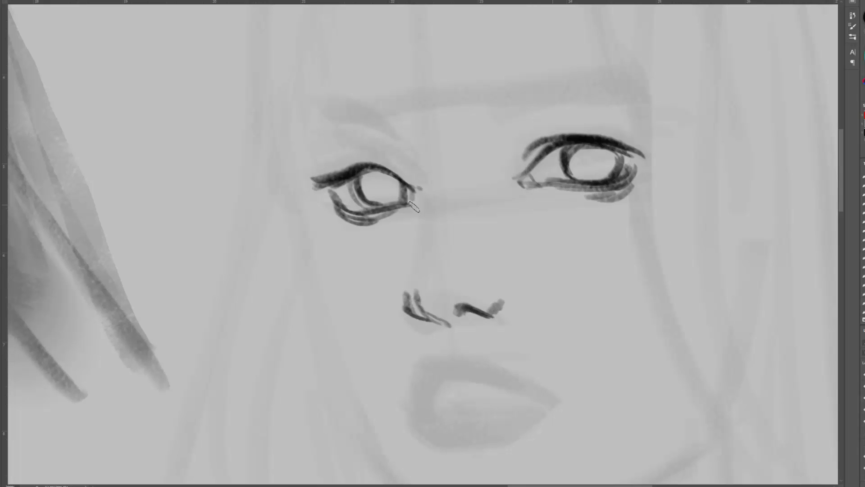
{"action": "mouse_move", "coordinate": [384, 136]}
{"action": "left_mouse_down"}
{"action": "mouse_move", "coordinate": [416, 253]}
{"action": "mouse_move", "coordinate": [406, 293]}
{"action": "left_mouse_up"}
{"action": "mouse_move", "coordinate": [419, 271]}
{"action": "left_mouse_down"}
{"action": "mouse_move", "coordinate": [443, 293]}
{"action": "mouse_move", "coordinate": [433, 283]}
{"action": "left_mouse_up"}
{"action": "mouse_move", "coordinate": [496, 288]}
{"action": "left_mouse_down"}
{"action": "mouse_move", "coordinate": [500, 295]}
{"action": "mouse_move", "coordinate": [451, 321]}
{"action": "left_mouse_up"}
{"action": "left_click_drag", "start_coordinate": [485, 206], "coordinate": [486, 194]}
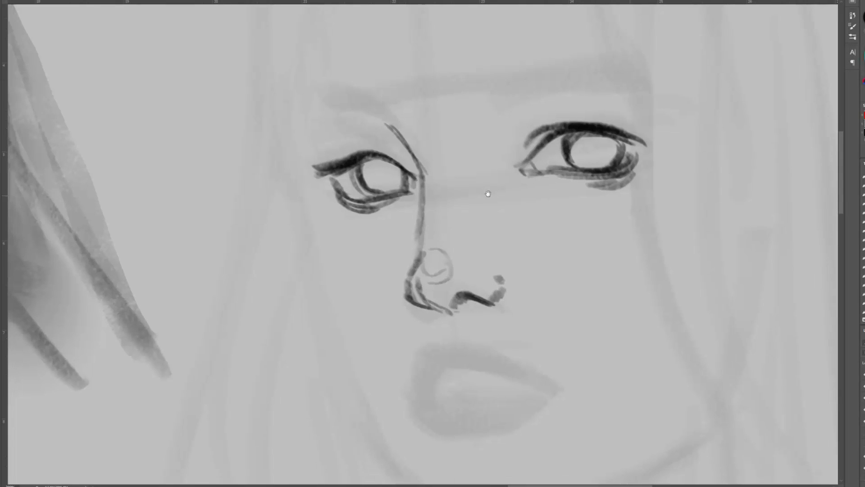
Draw both dark arched eyebrows and the thin eyelid creases above the eyes.
{"action": "mouse_move", "coordinate": [388, 123]}
{"action": "left_mouse_down"}
{"action": "mouse_move", "coordinate": [388, 132]}
{"action": "mouse_move", "coordinate": [365, 104]}
{"action": "left_mouse_up"}
{"action": "left_click_drag", "start_coordinate": [389, 128], "coordinate": [349, 91]}
{"action": "mouse_move", "coordinate": [379, 120]}
{"action": "left_mouse_down"}
{"action": "mouse_move", "coordinate": [305, 88]}
{"action": "mouse_move", "coordinate": [287, 131]}
{"action": "left_mouse_up"}
{"action": "left_click_drag", "start_coordinate": [466, 101], "coordinate": [583, 71]}
{"action": "left_click_drag", "start_coordinate": [493, 99], "coordinate": [595, 68]}
{"action": "mouse_move", "coordinate": [579, 70]}
{"action": "left_mouse_down"}
{"action": "mouse_move", "coordinate": [633, 90]}
{"action": "mouse_move", "coordinate": [474, 104]}
{"action": "left_mouse_up"}
{"action": "left_click_drag", "start_coordinate": [331, 151], "coordinate": [412, 162]}
{"action": "left_click_drag", "start_coordinate": [495, 144], "coordinate": [615, 115]}
{"action": "left_click_drag", "start_coordinate": [503, 181], "coordinate": [504, 173]}
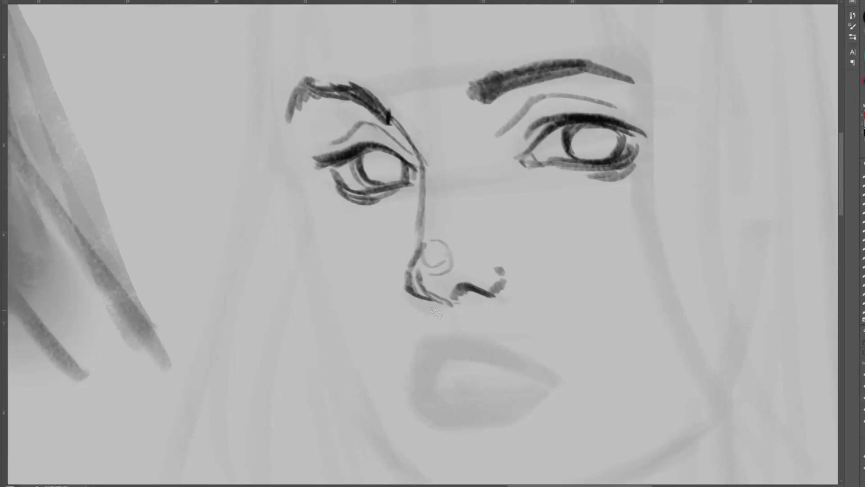
Strengthen the lower edge of the nose tip and the right nostril wing.
{"action": "left_click_drag", "start_coordinate": [413, 292], "coordinate": [441, 311]}
{"action": "left_click_drag", "start_coordinate": [420, 288], "coordinate": [451, 305]}
{"action": "left_click_drag", "start_coordinate": [452, 302], "coordinate": [497, 287]}
Ink the parted lips with the mouth opening, upper and lower lip outlines and a dark right mouth corner.
{"action": "mouse_move", "coordinate": [445, 366]}
{"action": "left_mouse_down"}
{"action": "mouse_move", "coordinate": [450, 343]}
{"action": "mouse_move", "coordinate": [526, 345]}
{"action": "left_mouse_up"}
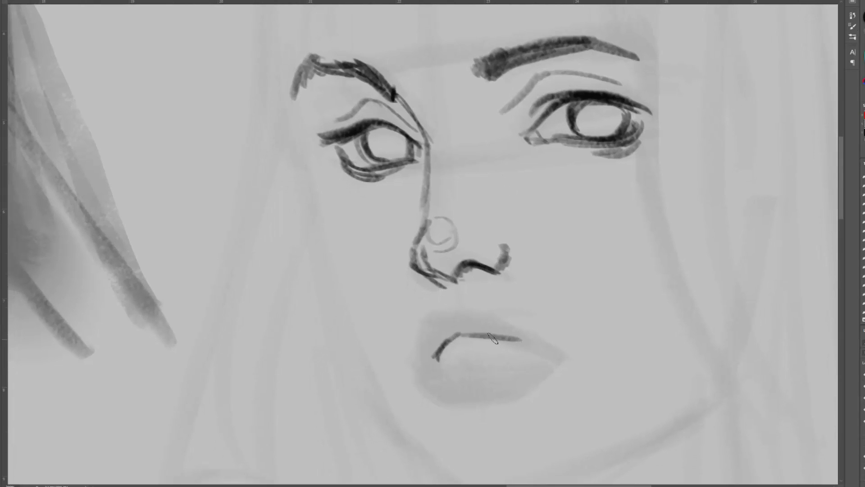
{"action": "left_click_drag", "start_coordinate": [460, 335], "coordinate": [539, 354]}
{"action": "key", "text": "ctrl+z"}
{"action": "key", "text": "ctrl+z"}
{"action": "left_click_drag", "start_coordinate": [464, 335], "coordinate": [537, 354]}
{"action": "mouse_move", "coordinate": [537, 355]}
{"action": "left_mouse_down"}
{"action": "mouse_move", "coordinate": [484, 362]}
{"action": "mouse_move", "coordinate": [554, 353]}
{"action": "left_mouse_up"}
{"action": "mouse_move", "coordinate": [434, 361]}
{"action": "left_mouse_down"}
{"action": "mouse_move", "coordinate": [418, 314]}
{"action": "mouse_move", "coordinate": [544, 347]}
{"action": "mouse_move", "coordinate": [486, 398]}
{"action": "mouse_move", "coordinate": [547, 367]}
{"action": "left_mouse_up"}
Fill in both irises and pupils, then add upper lashes and short crease marks across the nose bridge.
{"action": "mouse_move", "coordinate": [374, 124]}
{"action": "left_mouse_down"}
{"action": "mouse_move", "coordinate": [381, 156]}
{"action": "mouse_move", "coordinate": [393, 144]}
{"action": "left_mouse_up"}
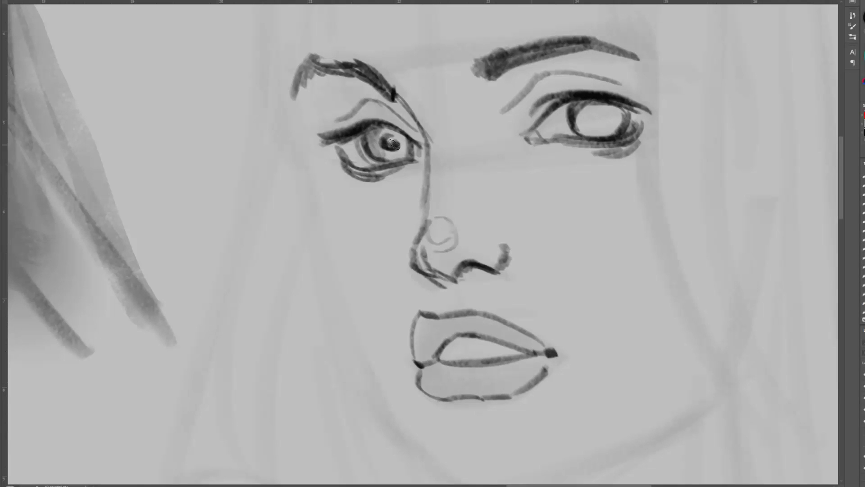
{"action": "left_click_drag", "start_coordinate": [593, 116], "coordinate": [620, 122]}
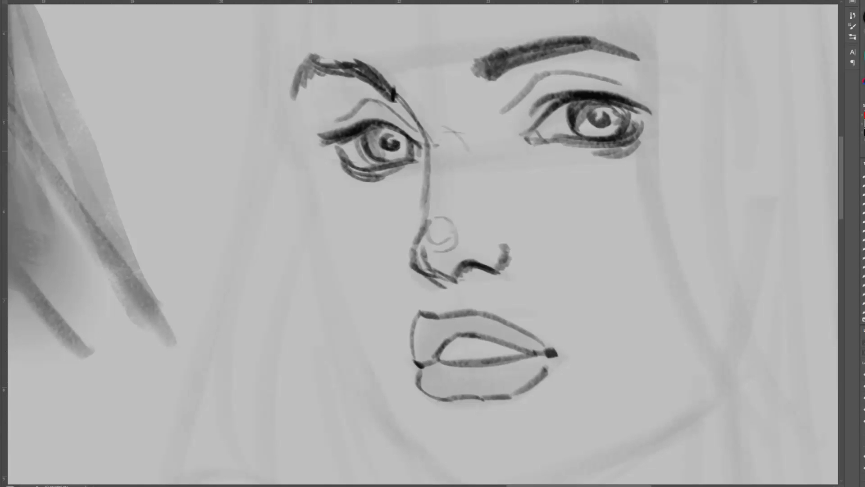
{"action": "mouse_move", "coordinate": [455, 128]}
{"action": "left_mouse_down"}
{"action": "mouse_move", "coordinate": [484, 149]}
{"action": "mouse_move", "coordinate": [525, 154]}
{"action": "mouse_move", "coordinate": [519, 148]}
{"action": "left_mouse_up"}
{"action": "mouse_move", "coordinate": [349, 130]}
{"action": "left_mouse_down"}
{"action": "mouse_move", "coordinate": [417, 141]}
{"action": "mouse_move", "coordinate": [332, 122]}
{"action": "left_mouse_up"}
{"action": "mouse_move", "coordinate": [608, 92]}
{"action": "left_mouse_down"}
{"action": "mouse_move", "coordinate": [653, 104]}
{"action": "mouse_move", "coordinate": [646, 76]}
{"action": "mouse_move", "coordinate": [642, 85]}
{"action": "mouse_move", "coordinate": [659, 106]}
{"action": "mouse_move", "coordinate": [642, 86]}
{"action": "left_mouse_up"}
Ink the face contour from the left brow down the cheek and around the chin to the right jaw.
{"action": "left_click_drag", "start_coordinate": [295, 102], "coordinate": [319, 170]}
{"action": "left_click_drag", "start_coordinate": [325, 204], "coordinate": [316, 84]}
{"action": "left_click_drag", "start_coordinate": [308, 44], "coordinate": [311, 112]}
{"action": "mouse_move", "coordinate": [304, 81]}
{"action": "left_mouse_down"}
{"action": "mouse_move", "coordinate": [371, 277]}
{"action": "mouse_move", "coordinate": [438, 364]}
{"action": "left_mouse_up"}
{"action": "mouse_move", "coordinate": [401, 325]}
{"action": "left_mouse_down"}
{"action": "mouse_move", "coordinate": [503, 373]}
{"action": "mouse_move", "coordinate": [655, 311]}
{"action": "mouse_move", "coordinate": [710, 238]}
{"action": "left_mouse_up"}
{"action": "mouse_move", "coordinate": [404, 165]}
{"action": "left_mouse_down"}
{"action": "mouse_move", "coordinate": [403, 253]}
{"action": "mouse_move", "coordinate": [419, 277]}
{"action": "left_mouse_up"}
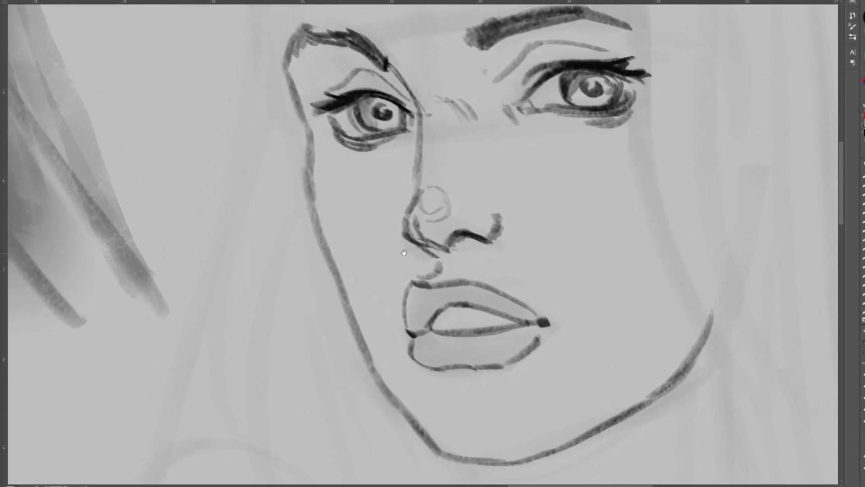
Refine the eye area with under-eye lines, a fuller right brow with a longer tail, and a darker left temple contour.
{"action": "mouse_move", "coordinate": [410, 131]}
{"action": "left_mouse_down"}
{"action": "mouse_move", "coordinate": [386, 150]}
{"action": "mouse_move", "coordinate": [335, 152]}
{"action": "left_mouse_up"}
{"action": "mouse_move", "coordinate": [318, 110]}
{"action": "left_mouse_down"}
{"action": "mouse_move", "coordinate": [295, 89]}
{"action": "mouse_move", "coordinate": [289, 64]}
{"action": "left_mouse_up"}
{"action": "left_click_drag", "start_coordinate": [647, 69], "coordinate": [665, 52]}
{"action": "left_click_drag", "start_coordinate": [606, 40], "coordinate": [597, 69]}
{"action": "left_click_drag", "start_coordinate": [577, 39], "coordinate": [624, 66]}
{"action": "left_click_drag", "start_coordinate": [590, 43], "coordinate": [644, 71]}
{"action": "left_click_drag", "start_coordinate": [552, 38], "coordinate": [646, 71]}
{"action": "left_click_drag", "start_coordinate": [527, 47], "coordinate": [629, 55]}
{"action": "left_click_drag", "start_coordinate": [491, 72], "coordinate": [504, 117]}
{"action": "mouse_move", "coordinate": [344, 113]}
{"action": "left_mouse_down"}
{"action": "mouse_move", "coordinate": [397, 138]}
{"action": "mouse_move", "coordinate": [292, 134]}
{"action": "left_mouse_up"}
{"action": "left_click_drag", "start_coordinate": [299, 106], "coordinate": [318, 197]}
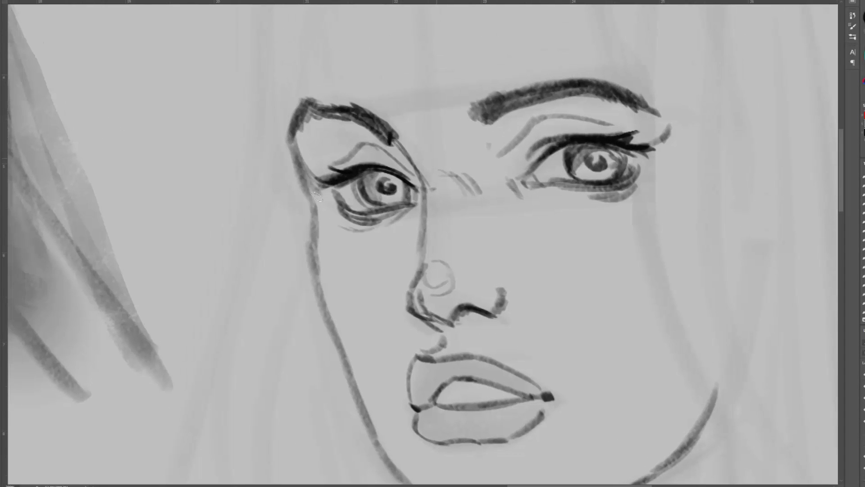
Ink the forehead contour from the left brow up and over the top of the brow area as a rounded hairline.
{"action": "left_click_drag", "start_coordinate": [292, 143], "coordinate": [316, 241]}
{"action": "left_click_drag", "start_coordinate": [287, 95], "coordinate": [287, 219]}
{"action": "mouse_move", "coordinate": [289, 248]}
{"action": "left_mouse_down"}
{"action": "mouse_move", "coordinate": [317, 107]}
{"action": "mouse_move", "coordinate": [383, 37]}
{"action": "left_mouse_up"}
{"action": "mouse_move", "coordinate": [375, 40]}
{"action": "left_mouse_down"}
{"action": "mouse_move", "coordinate": [466, 21]}
{"action": "mouse_move", "coordinate": [539, 29]}
{"action": "left_mouse_up"}
{"action": "key", "text": "ctrl+z"}
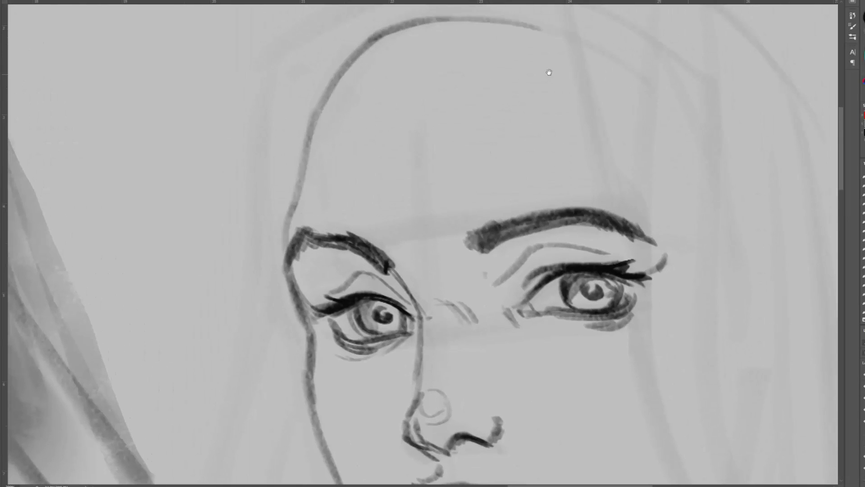
{"action": "left_click_drag", "start_coordinate": [455, 356], "coordinate": [450, 174]}
{"action": "key", "text": "ctrl+minus"}
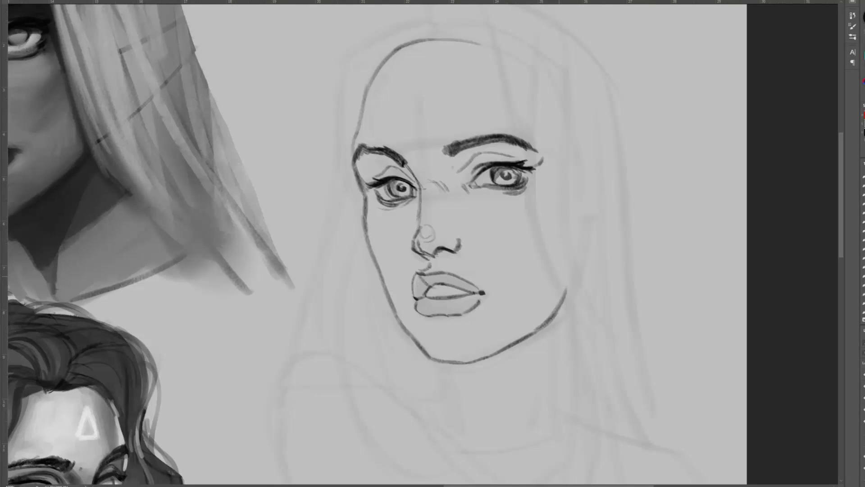
Add a centre crease to the lips, shade the irises and mark the shadow under the lower lip.
{"action": "mouse_move", "coordinate": [420, 277]}
{"action": "left_mouse_down"}
{"action": "mouse_move", "coordinate": [446, 292]}
{"action": "mouse_move", "coordinate": [438, 317]}
{"action": "left_mouse_up"}
{"action": "left_click_drag", "start_coordinate": [391, 184], "coordinate": [410, 195]}
{"action": "left_click_drag", "start_coordinate": [494, 168], "coordinate": [503, 168]}
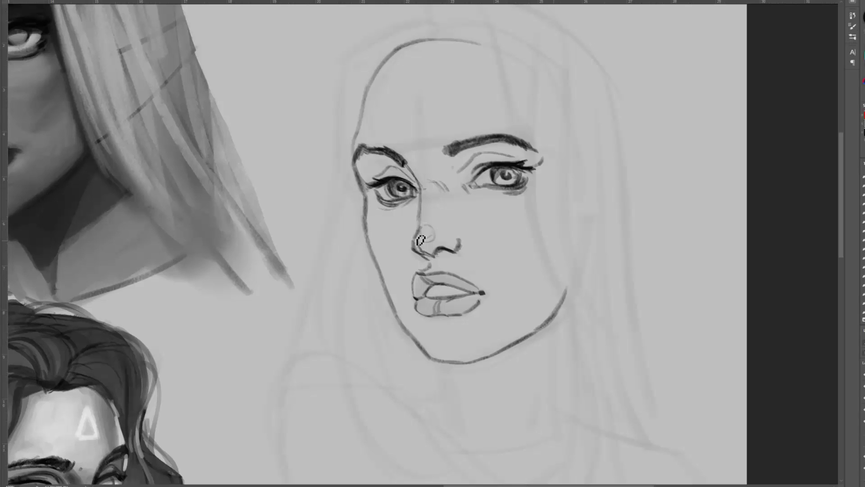
{"action": "left_click_drag", "start_coordinate": [433, 323], "coordinate": [460, 323]}
Ink the hair's outer contour from the parting down the left side to shoulder height.
{"action": "mouse_move", "coordinate": [439, 40]}
{"action": "left_mouse_down"}
{"action": "mouse_move", "coordinate": [435, 57]}
{"action": "mouse_move", "coordinate": [339, 73]}
{"action": "left_mouse_up"}
{"action": "left_click_drag", "start_coordinate": [338, 73], "coordinate": [346, 287]}
{"action": "left_click_drag", "start_coordinate": [340, 185], "coordinate": [335, 69]}
{"action": "left_click_drag", "start_coordinate": [332, 19], "coordinate": [309, 267]}
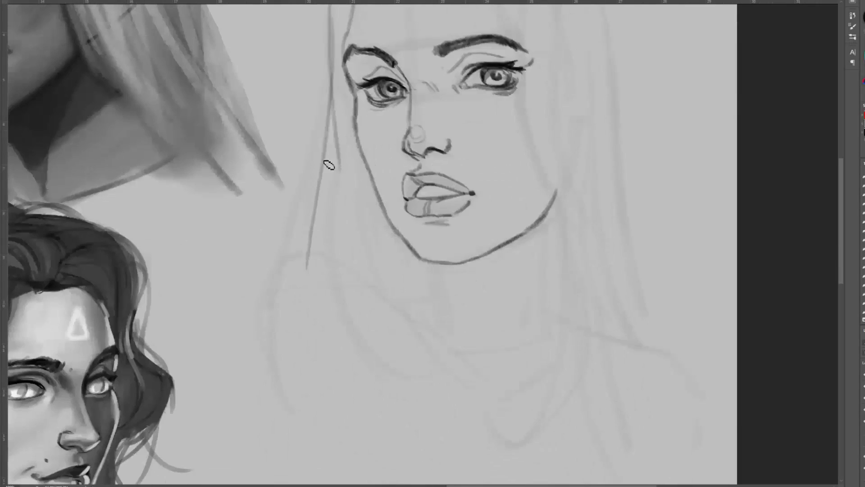
{"action": "key", "text": "ctrl+z"}
{"action": "left_click_drag", "start_coordinate": [330, 51], "coordinate": [325, 273]}
Draw long curved hair strands falling past the left cheek onto the chest, and ink the left neck line.
{"action": "left_click_drag", "start_coordinate": [333, 109], "coordinate": [419, 379]}
{"action": "left_click_drag", "start_coordinate": [336, 151], "coordinate": [419, 374]}
{"action": "left_click_drag", "start_coordinate": [343, 118], "coordinate": [413, 369]}
{"action": "left_click_drag", "start_coordinate": [345, 81], "coordinate": [446, 362]}
{"action": "left_click_drag", "start_coordinate": [432, 263], "coordinate": [450, 339]}
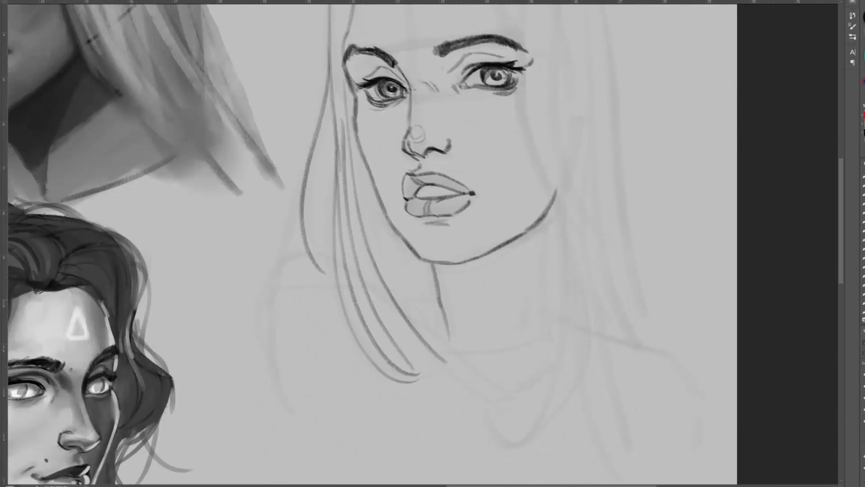
Add short strands behind the left jaw and another long strand within the left hair mass.
{"action": "mouse_move", "coordinate": [401, 246]}
{"action": "left_mouse_down"}
{"action": "mouse_move", "coordinate": [428, 335]}
{"action": "mouse_move", "coordinate": [417, 331]}
{"action": "left_mouse_up"}
{"action": "key", "text": "ctrl+z"}
{"action": "left_click_drag", "start_coordinate": [415, 261], "coordinate": [439, 305]}
{"action": "left_click_drag", "start_coordinate": [321, 154], "coordinate": [344, 304]}
{"action": "key", "text": "ctrl+z"}
{"action": "left_click_drag", "start_coordinate": [340, 219], "coordinate": [360, 355]}
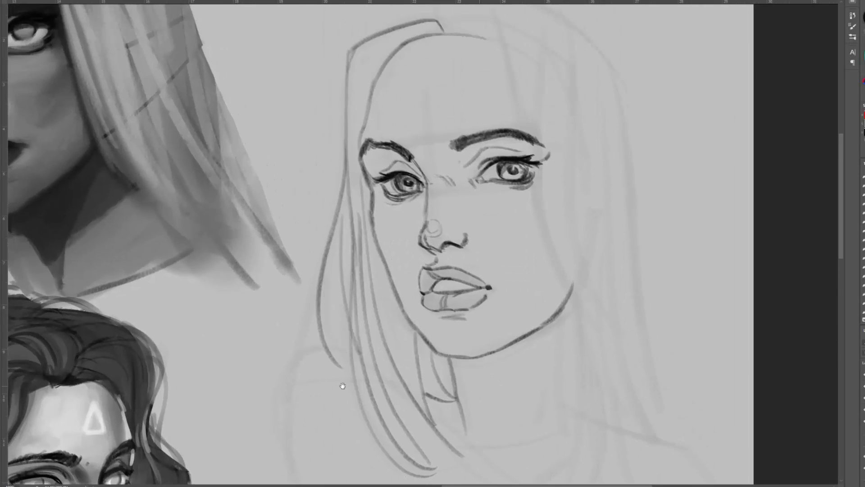
Ink the left shoulder and arm, the right neck line, the collarbone and a hair strand beside the neck.
{"action": "left_click_drag", "start_coordinate": [343, 385], "coordinate": [357, 268]}
{"action": "mouse_move", "coordinate": [354, 252]}
{"action": "left_mouse_down"}
{"action": "mouse_move", "coordinate": [349, 242]}
{"action": "mouse_move", "coordinate": [298, 289]}
{"action": "mouse_move", "coordinate": [307, 416]}
{"action": "left_mouse_up"}
{"action": "scroll", "coordinate": [316, 361], "scroll_direction": "up", "scroll_amount": 1}
{"action": "left_click_drag", "start_coordinate": [547, 267], "coordinate": [527, 386]}
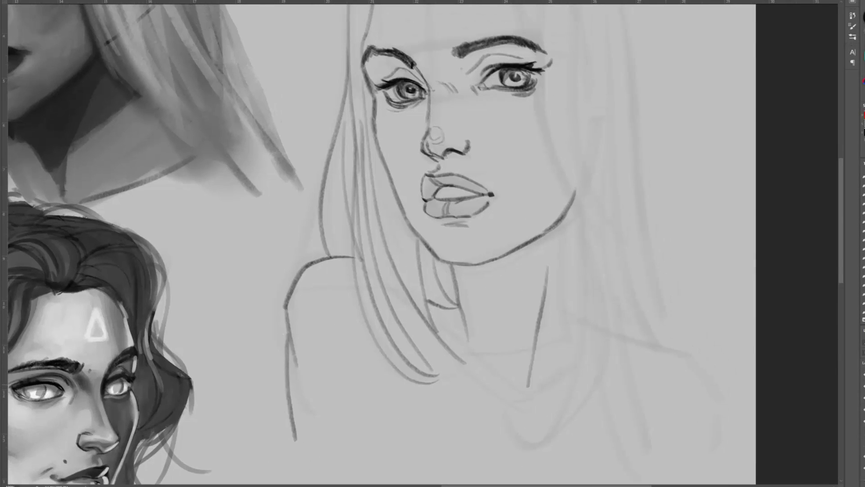
{"action": "left_click_drag", "start_coordinate": [455, 344], "coordinate": [539, 383]}
{"action": "left_click_drag", "start_coordinate": [573, 218], "coordinate": [577, 316]}
{"action": "left_click_drag", "start_coordinate": [573, 216], "coordinate": [567, 381]}
Draw the raised parting, the hairline and the crown contour, with long strands sweeping down the right side of the face.
{"action": "mouse_move", "coordinate": [442, 61]}
{"action": "left_mouse_down"}
{"action": "mouse_move", "coordinate": [446, 104]}
{"action": "mouse_move", "coordinate": [580, 332]}
{"action": "left_mouse_up"}
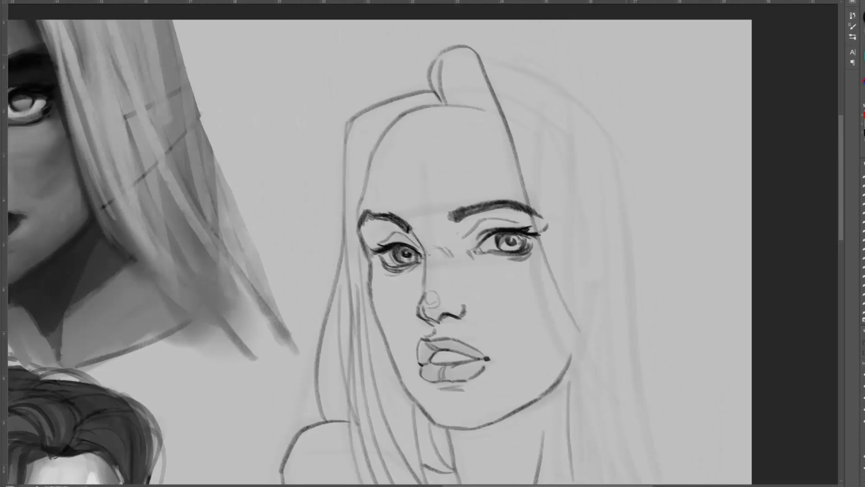
{"action": "left_click_drag", "start_coordinate": [491, 56], "coordinate": [586, 395]}
{"action": "left_click_drag", "start_coordinate": [500, 59], "coordinate": [557, 280]}
{"action": "left_click_drag", "start_coordinate": [558, 310], "coordinate": [573, 400]}
{"action": "left_click_drag", "start_coordinate": [556, 79], "coordinate": [635, 444]}
{"action": "left_click_drag", "start_coordinate": [541, 360], "coordinate": [548, 382]}
{"action": "left_click_drag", "start_coordinate": [367, 133], "coordinate": [476, 67]}
{"action": "mouse_move", "coordinate": [492, 131]}
{"action": "left_mouse_down"}
{"action": "mouse_move", "coordinate": [475, 135]}
{"action": "mouse_move", "coordinate": [477, 121]}
{"action": "mouse_move", "coordinate": [379, 173]}
{"action": "left_mouse_up"}
{"action": "left_click_drag", "start_coordinate": [416, 133], "coordinate": [351, 227]}
{"action": "mouse_move", "coordinate": [448, 70]}
{"action": "left_mouse_down"}
{"action": "mouse_move", "coordinate": [604, 129]}
{"action": "mouse_move", "coordinate": [645, 181]}
{"action": "left_mouse_up"}
{"action": "left_click_drag", "start_coordinate": [644, 217], "coordinate": [617, 162]}
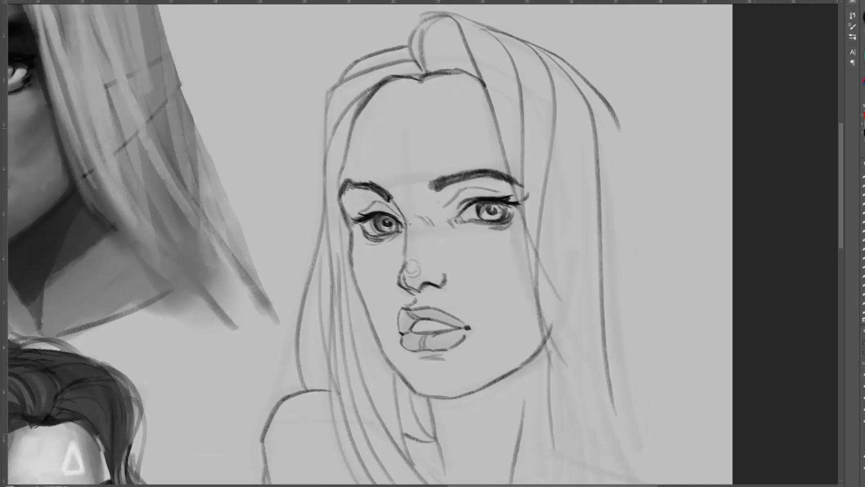
Extend the outer right contour of the hair with long strands down to the right shoulder.
{"action": "left_click_drag", "start_coordinate": [617, 130], "coordinate": [612, 309]}
{"action": "left_click_drag", "start_coordinate": [612, 315], "coordinate": [606, 236]}
{"action": "left_click_drag", "start_coordinate": [608, 301], "coordinate": [621, 357]}
{"action": "left_click_drag", "start_coordinate": [606, 196], "coordinate": [633, 396]}
{"action": "left_click_drag", "start_coordinate": [610, 266], "coordinate": [665, 423]}
Fill the right hair mass with inner strands framing the cheek and falling past the neck onto the chest.
{"action": "left_click_drag", "start_coordinate": [521, 109], "coordinate": [584, 222]}
{"action": "left_click_drag", "start_coordinate": [519, 148], "coordinate": [595, 228]}
{"action": "mouse_move", "coordinate": [535, 155]}
{"action": "left_mouse_down"}
{"action": "mouse_move", "coordinate": [512, 374]}
{"action": "mouse_move", "coordinate": [475, 389]}
{"action": "left_mouse_up"}
{"action": "left_click_drag", "start_coordinate": [557, 176], "coordinate": [571, 321]}
{"action": "left_click_drag", "start_coordinate": [571, 322], "coordinate": [513, 373]}
{"action": "left_click_drag", "start_coordinate": [561, 173], "coordinate": [573, 325]}
{"action": "left_click_drag", "start_coordinate": [575, 172], "coordinate": [574, 341]}
{"action": "left_click_drag", "start_coordinate": [542, 70], "coordinate": [579, 330]}
{"action": "left_click_drag", "start_coordinate": [539, 52], "coordinate": [570, 357]}
{"action": "left_click_drag", "start_coordinate": [544, 79], "coordinate": [585, 288]}
{"action": "mouse_move", "coordinate": [559, 357]}
{"action": "left_mouse_down"}
{"action": "mouse_move", "coordinate": [574, 324]}
{"action": "mouse_move", "coordinate": [587, 449]}
{"action": "left_mouse_up"}
Erase stray marks along the face contour by the left eye and re-ink the left hairline strands.
{"action": "left_click_drag", "start_coordinate": [335, 110], "coordinate": [341, 151]}
{"action": "mouse_move", "coordinate": [341, 84]}
{"action": "left_mouse_down"}
{"action": "mouse_move", "coordinate": [344, 145]}
{"action": "mouse_move", "coordinate": [334, 113]}
{"action": "left_mouse_up"}
{"action": "key", "text": "ctrl+z"}
{"action": "key", "text": "e"}
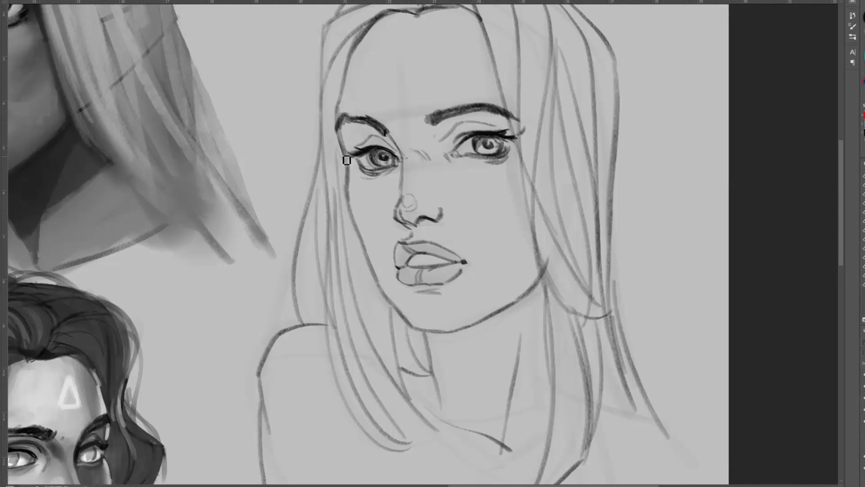
{"action": "left_click_drag", "start_coordinate": [347, 160], "coordinate": [342, 156]}
{"action": "left_click_drag", "start_coordinate": [348, 190], "coordinate": [349, 200]}
{"action": "left_click_drag", "start_coordinate": [351, 169], "coordinate": [351, 199]}
{"action": "key", "text": "b"}
{"action": "left_click_drag", "start_coordinate": [347, 81], "coordinate": [344, 148]}
{"action": "left_click_drag", "start_coordinate": [386, 12], "coordinate": [342, 90]}
{"action": "left_click_drag", "start_coordinate": [374, 17], "coordinate": [317, 100]}
{"action": "left_click_drag", "start_coordinate": [320, 80], "coordinate": [322, 156]}
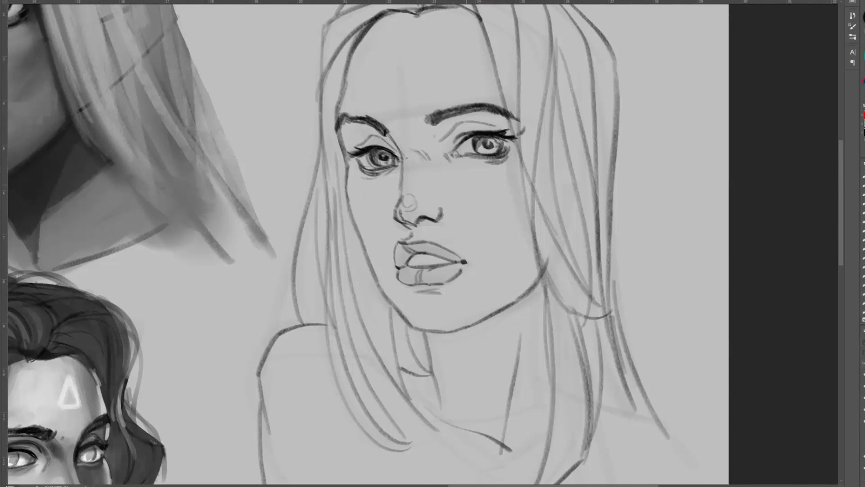
Add a loose looping strand from the hairline out past the left edge of the hair.
{"action": "left_click_drag", "start_coordinate": [372, 19], "coordinate": [314, 174]}
{"action": "left_click_drag", "start_coordinate": [315, 135], "coordinate": [305, 185]}
{"action": "left_click_drag", "start_coordinate": [386, 45], "coordinate": [314, 93]}
{"action": "left_click_drag", "start_coordinate": [406, 17], "coordinate": [360, 42]}
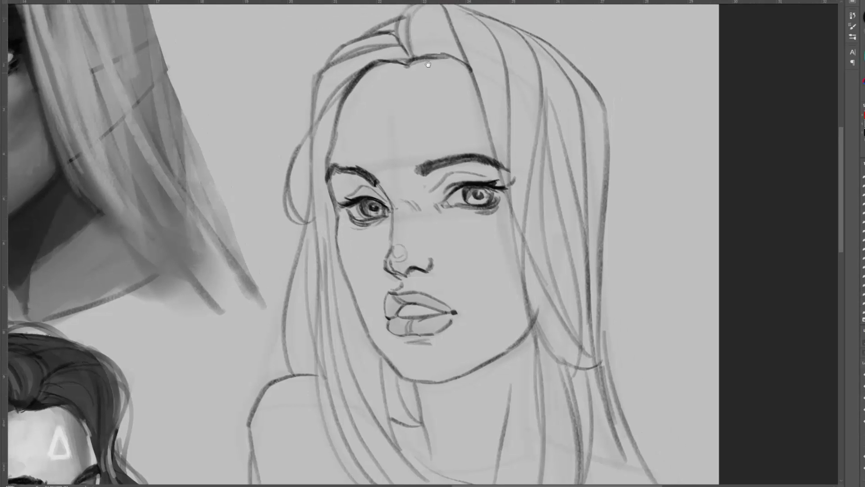
{"action": "left_click_drag", "start_coordinate": [388, 67], "coordinate": [382, 78]}
Add strands sweeping from the parting down the right side, clean up overlapping lines and curl a lock outward at jaw height.
{"action": "mouse_move", "coordinate": [431, 7]}
{"action": "left_mouse_down"}
{"action": "mouse_move", "coordinate": [389, 47]}
{"action": "mouse_move", "coordinate": [501, 144]}
{"action": "left_mouse_up"}
{"action": "left_click_drag", "start_coordinate": [482, 23], "coordinate": [532, 129]}
{"action": "left_click_drag", "start_coordinate": [514, 246], "coordinate": [522, 76]}
{"action": "key", "text": "e"}
{"action": "left_click_drag", "start_coordinate": [542, 147], "coordinate": [541, 159]}
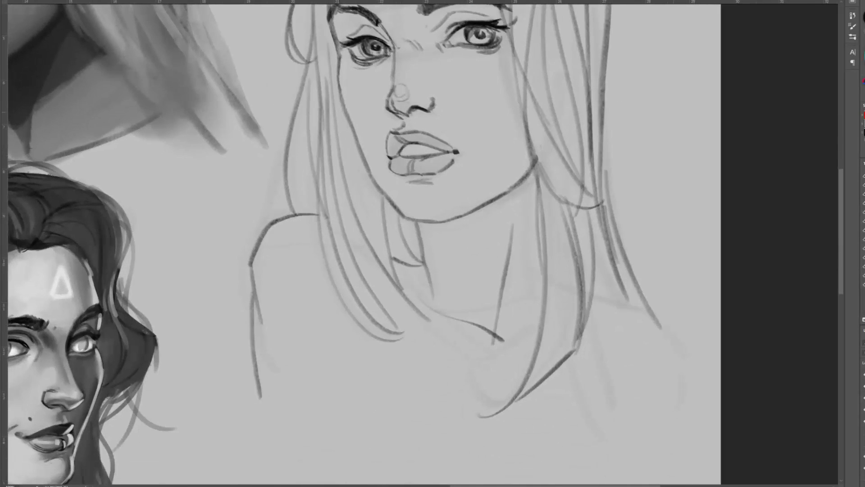
{"action": "key", "text": "b"}
{"action": "left_click_drag", "start_coordinate": [534, 55], "coordinate": [632, 202]}
Ink a lock beside the right neck, the right shoulder and arm contour, and the tips of the left strands.
{"action": "left_click_drag", "start_coordinate": [563, 193], "coordinate": [575, 191]}
{"action": "left_click_drag", "start_coordinate": [547, 164], "coordinate": [553, 278]}
{"action": "left_click_drag", "start_coordinate": [607, 294], "coordinate": [672, 447]}
{"action": "mouse_move", "coordinate": [578, 377]}
{"action": "left_mouse_down"}
{"action": "mouse_move", "coordinate": [585, 390]}
{"action": "mouse_move", "coordinate": [584, 268]}
{"action": "left_mouse_up"}
{"action": "left_click_drag", "start_coordinate": [410, 190], "coordinate": [427, 235]}
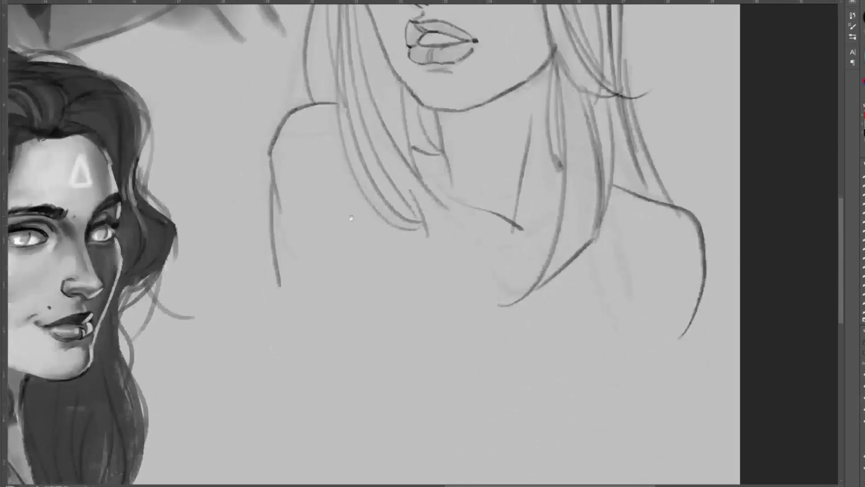
Ink the left arm, underarm and chest contours and the collarbone lines below the hair of the long-haired head.
{"action": "left_click_drag", "start_coordinate": [289, 175], "coordinate": [319, 251]}
{"action": "left_click_drag", "start_coordinate": [390, 175], "coordinate": [409, 248]}
{"action": "left_click_drag", "start_coordinate": [409, 217], "coordinate": [289, 210]}
{"action": "left_click_drag", "start_coordinate": [417, 224], "coordinate": [473, 389]}
{"action": "left_click_drag", "start_coordinate": [301, 273], "coordinate": [390, 439]}
{"action": "mouse_move", "coordinate": [464, 212]}
{"action": "left_mouse_down"}
{"action": "mouse_move", "coordinate": [500, 245]}
{"action": "mouse_move", "coordinate": [560, 213]}
{"action": "left_mouse_up"}
{"action": "left_click_drag", "start_coordinate": [531, 149], "coordinate": [518, 268]}
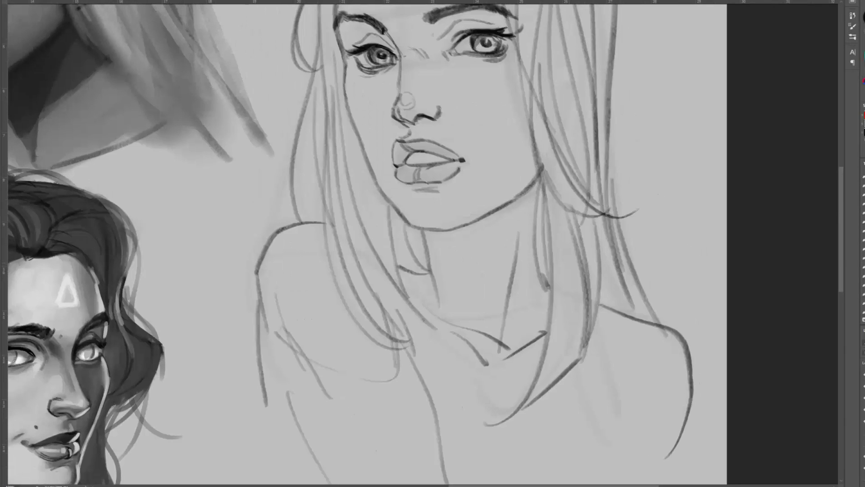
Draw the neck and collarbone lines and fill the shadow under the jaw and down the right side of the neck.
{"action": "left_click_drag", "start_coordinate": [433, 270], "coordinate": [481, 332]}
{"action": "left_click_drag", "start_coordinate": [451, 211], "coordinate": [450, 275]}
{"action": "mouse_move", "coordinate": [540, 244]}
{"action": "left_mouse_down"}
{"action": "mouse_move", "coordinate": [455, 294]}
{"action": "mouse_move", "coordinate": [551, 343]}
{"action": "left_mouse_up"}
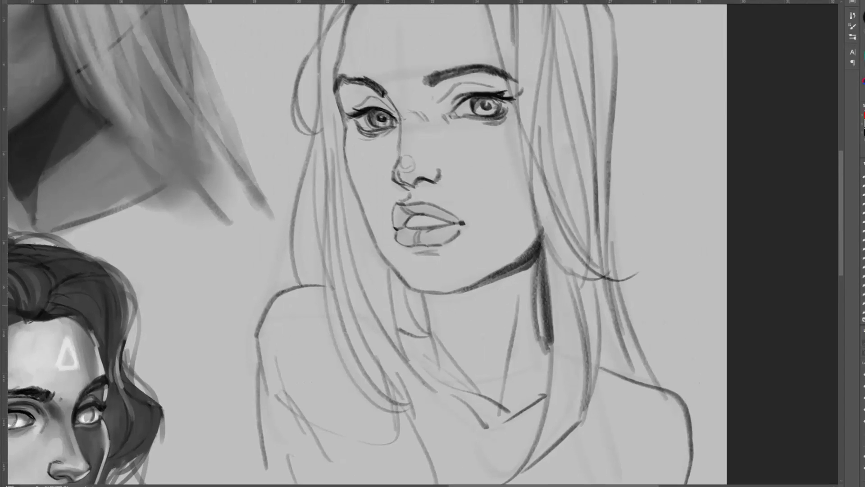
{"action": "left_click_drag", "start_coordinate": [535, 289], "coordinate": [544, 356]}
{"action": "left_click_drag", "start_coordinate": [541, 276], "coordinate": [548, 349]}
{"action": "key", "text": "b"}
{"action": "left_click_drag", "start_coordinate": [542, 253], "coordinate": [555, 363]}
{"action": "left_click_drag", "start_coordinate": [576, 279], "coordinate": [575, 330]}
Add outer strands curving from the right side of the hair down over the shoulder and touch up the left strands.
{"action": "left_click_drag", "start_coordinate": [612, 198], "coordinate": [674, 438]}
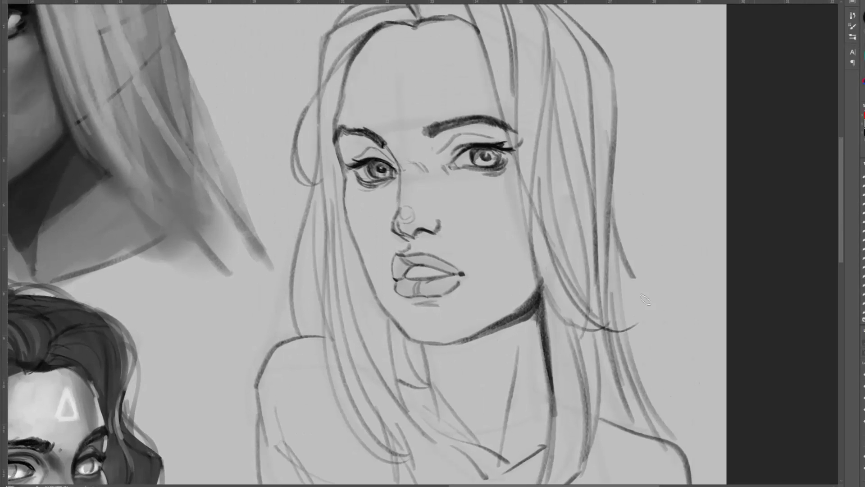
{"action": "left_click_drag", "start_coordinate": [632, 279], "coordinate": [662, 426]}
{"action": "left_click_drag", "start_coordinate": [618, 266], "coordinate": [652, 438]}
{"action": "left_click_drag", "start_coordinate": [614, 192], "coordinate": [609, 190]}
{"action": "mouse_move", "coordinate": [317, 211]}
{"action": "left_mouse_down"}
{"action": "mouse_move", "coordinate": [326, 332]}
{"action": "mouse_move", "coordinate": [324, 308]}
{"action": "left_mouse_up"}
{"action": "left_click_drag", "start_coordinate": [310, 103], "coordinate": [298, 170]}
{"action": "key", "text": "ctrl+z"}
{"action": "left_click_drag", "start_coordinate": [316, 61], "coordinate": [314, 146]}
Reinforce the eyelid creases, lash lines and inner brow of both eyes and touch up the right corner of the lips.
{"action": "mouse_move", "coordinate": [387, 122]}
{"action": "left_mouse_down"}
{"action": "mouse_move", "coordinate": [382, 138]}
{"action": "mouse_move", "coordinate": [414, 174]}
{"action": "left_mouse_up"}
{"action": "mouse_move", "coordinate": [423, 170]}
{"action": "left_mouse_down"}
{"action": "mouse_move", "coordinate": [418, 181]}
{"action": "mouse_move", "coordinate": [498, 185]}
{"action": "left_mouse_up"}
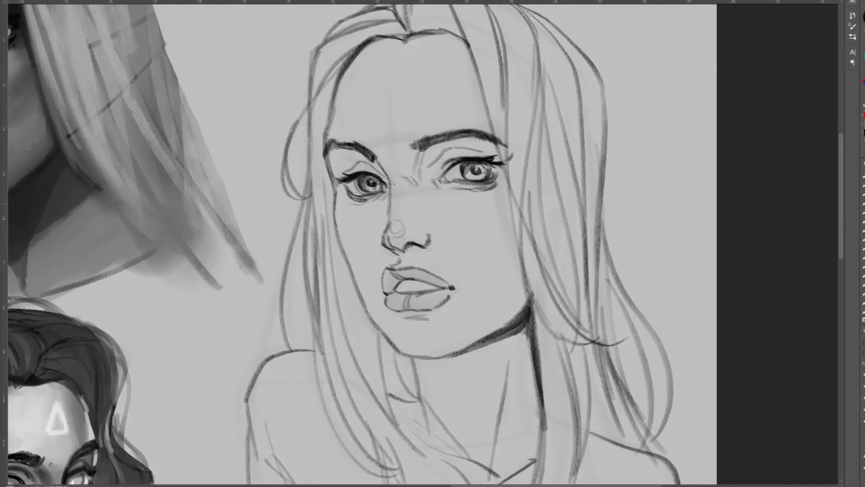
{"action": "left_click_drag", "start_coordinate": [363, 202], "coordinate": [387, 194]}
{"action": "mouse_move", "coordinate": [481, 159]}
{"action": "left_mouse_down"}
{"action": "mouse_move", "coordinate": [505, 165]}
{"action": "mouse_move", "coordinate": [494, 182]}
{"action": "left_mouse_up"}
{"action": "left_click_drag", "start_coordinate": [343, 183], "coordinate": [354, 199]}
{"action": "mouse_move", "coordinate": [347, 167]}
{"action": "left_mouse_down"}
{"action": "mouse_move", "coordinate": [372, 168]}
{"action": "mouse_move", "coordinate": [359, 160]}
{"action": "left_mouse_up"}
{"action": "left_click_drag", "start_coordinate": [450, 148], "coordinate": [498, 154]}
{"action": "left_click_drag", "start_coordinate": [411, 146], "coordinate": [422, 148]}
{"action": "left_click_drag", "start_coordinate": [419, 146], "coordinate": [445, 138]}
{"action": "scroll", "coordinate": [469, 228], "scroll_direction": "down", "scroll_amount": 1}
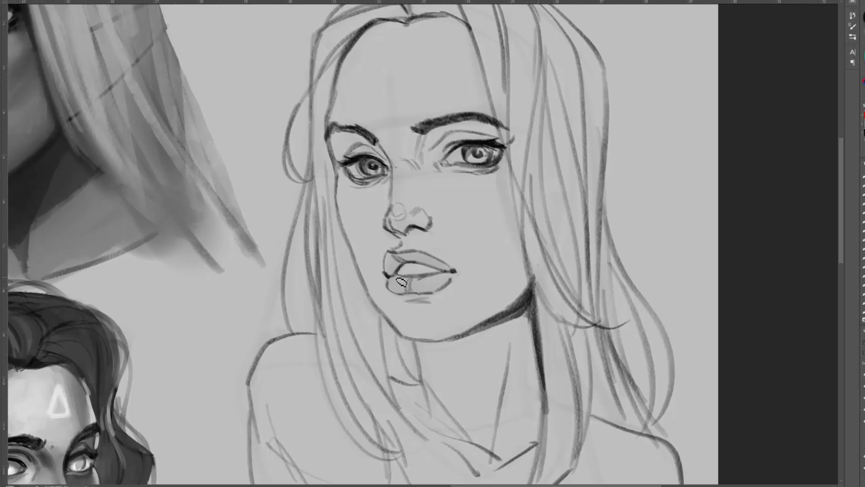
{"action": "left_click_drag", "start_coordinate": [454, 270], "coordinate": [450, 283]}
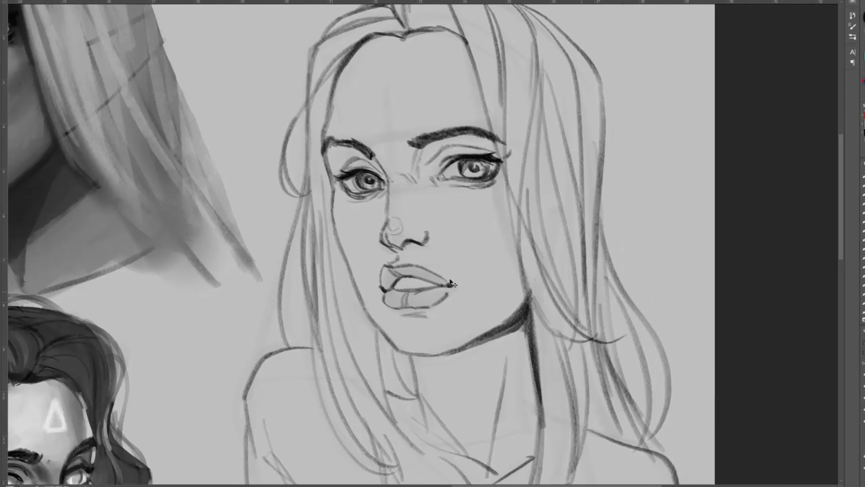
{"action": "key", "text": "ctrl+t"}
{"action": "right_click", "coordinate": [440, 236]}
{"action": "left_click", "coordinate": [465, 352]}
{"action": "key", "text": "Escape"}
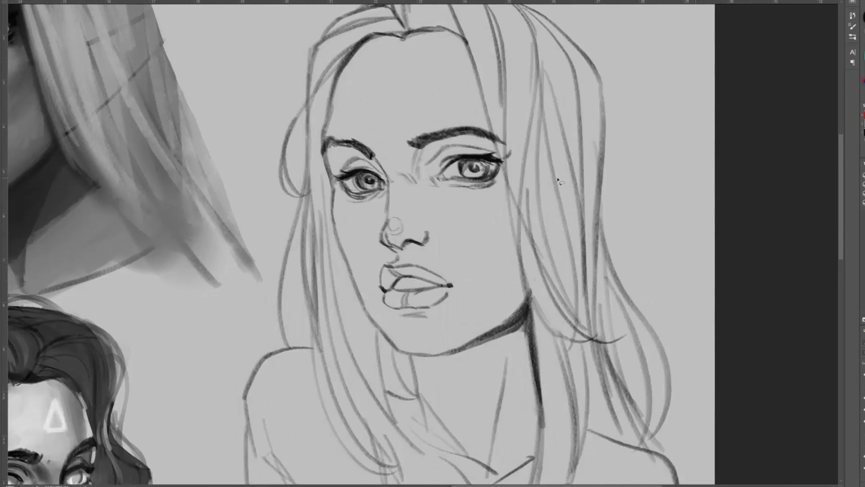
Lasso the upper half of the long-haired head, reshape it slightly with Free Transform and deselect it.
{"action": "key", "text": "ctrl+minus"}
{"action": "mouse_move", "coordinate": [337, 87]}
{"action": "left_mouse_down"}
{"action": "mouse_move", "coordinate": [373, 263]}
{"action": "mouse_move", "coordinate": [467, 259]}
{"action": "mouse_move", "coordinate": [378, 52]}
{"action": "left_mouse_up"}
{"action": "key", "text": "ctrl+t"}
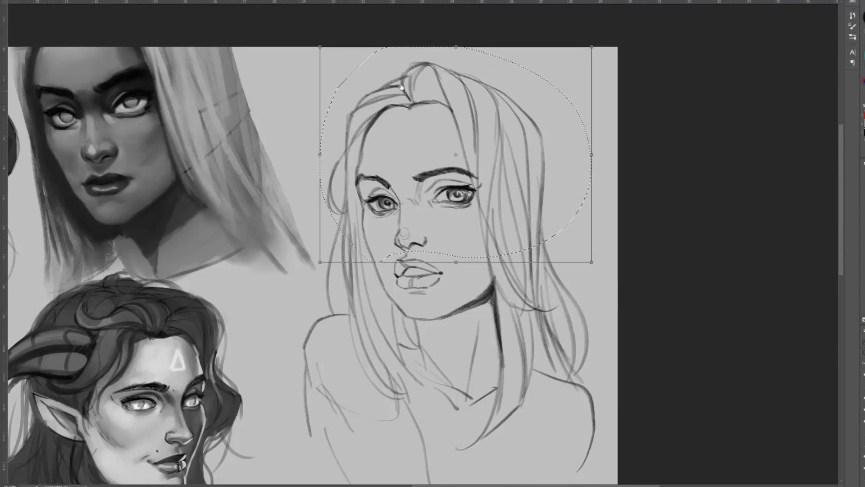
{"action": "left_click_drag", "start_coordinate": [401, 87], "coordinate": [407, 110]}
{"action": "left_click_drag", "start_coordinate": [461, 69], "coordinate": [466, 75]}
{"action": "key", "text": "Return"}
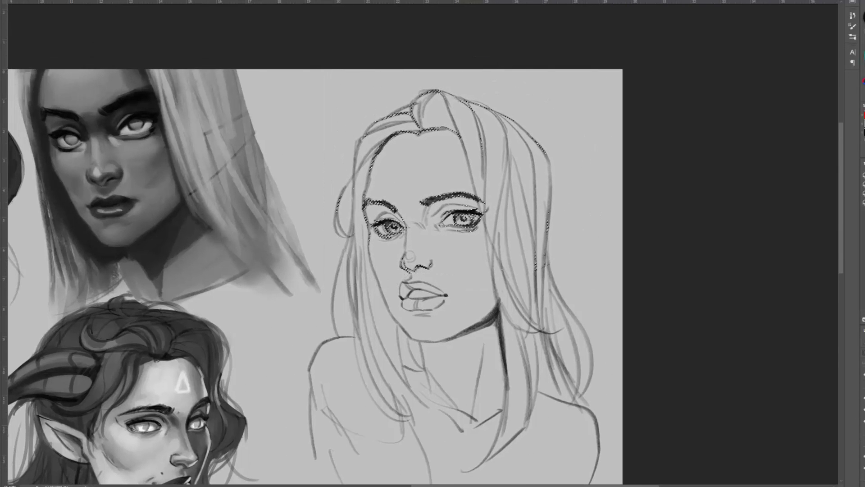
{"action": "key", "text": "ctrl+d"}
Draw the right armpit crease and the side contour of the torso below it.
{"action": "mouse_move", "coordinate": [469, 315]}
{"action": "left_mouse_down"}
{"action": "mouse_move", "coordinate": [451, 237]}
{"action": "mouse_move", "coordinate": [450, 253]}
{"action": "left_mouse_up"}
{"action": "left_click_drag", "start_coordinate": [522, 391], "coordinate": [518, 433]}
{"action": "left_click_drag", "start_coordinate": [532, 381], "coordinate": [526, 402]}
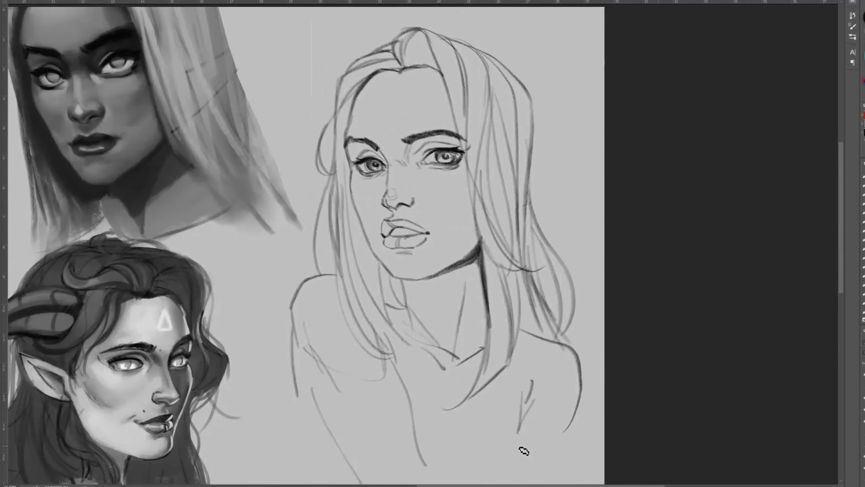
{"action": "left_click_drag", "start_coordinate": [521, 432], "coordinate": [530, 466]}
Block in a flat mid-grey base under the figure and shade the nose, lips, cheeks and jaw a tone darker.
{"action": "mouse_move", "coordinate": [401, 77]}
{"action": "left_mouse_down"}
{"action": "mouse_move", "coordinate": [365, 158]}
{"action": "mouse_move", "coordinate": [417, 216]}
{"action": "mouse_move", "coordinate": [495, 275]}
{"action": "mouse_move", "coordinate": [338, 244]}
{"action": "mouse_move", "coordinate": [397, 397]}
{"action": "mouse_move", "coordinate": [559, 428]}
{"action": "mouse_move", "coordinate": [324, 469]}
{"action": "mouse_move", "coordinate": [441, 90]}
{"action": "mouse_move", "coordinate": [474, 104]}
{"action": "mouse_move", "coordinate": [525, 288]}
{"action": "mouse_move", "coordinate": [393, 81]}
{"action": "left_mouse_up"}
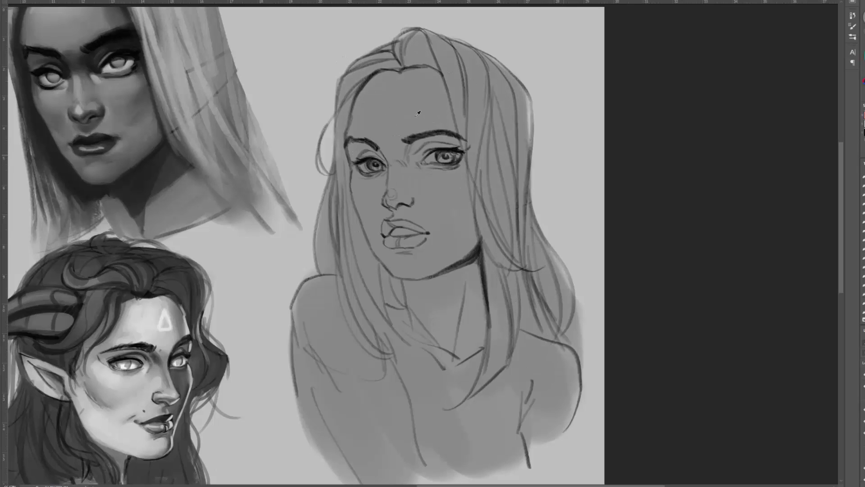
{"action": "mouse_move", "coordinate": [395, 206]}
{"action": "left_mouse_down"}
{"action": "mouse_move", "coordinate": [406, 204]}
{"action": "mouse_move", "coordinate": [396, 205]}
{"action": "mouse_move", "coordinate": [431, 145]}
{"action": "mouse_move", "coordinate": [355, 175]}
{"action": "mouse_move", "coordinate": [363, 225]}
{"action": "left_mouse_up"}
{"action": "mouse_move", "coordinate": [386, 223]}
{"action": "left_mouse_down"}
{"action": "mouse_move", "coordinate": [388, 231]}
{"action": "mouse_move", "coordinate": [419, 227]}
{"action": "left_mouse_up"}
{"action": "left_click_drag", "start_coordinate": [387, 239], "coordinate": [423, 240]}
{"action": "left_click_drag", "start_coordinate": [462, 205], "coordinate": [438, 198]}
{"action": "left_click_drag", "start_coordinate": [361, 180], "coordinate": [365, 208]}
{"action": "left_click_drag", "start_coordinate": [477, 251], "coordinate": [422, 276]}
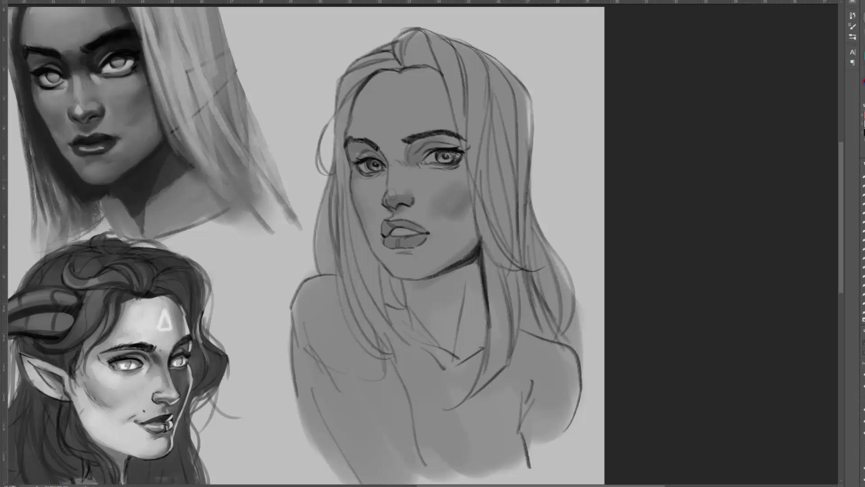
Paint darker shadows in the inner eye sockets, along the hairline and under the jaw onto the neck.
{"action": "mouse_move", "coordinate": [419, 143]}
{"action": "left_mouse_down"}
{"action": "mouse_move", "coordinate": [412, 159]}
{"action": "mouse_move", "coordinate": [384, 161]}
{"action": "left_mouse_up"}
{"action": "left_click_drag", "start_coordinate": [378, 71], "coordinate": [351, 133]}
{"action": "mouse_move", "coordinate": [416, 67]}
{"action": "left_mouse_down"}
{"action": "mouse_move", "coordinate": [444, 80]}
{"action": "mouse_move", "coordinate": [465, 140]}
{"action": "left_mouse_up"}
{"action": "mouse_move", "coordinate": [467, 163]}
{"action": "left_mouse_down"}
{"action": "mouse_move", "coordinate": [489, 271]}
{"action": "mouse_move", "coordinate": [408, 297]}
{"action": "mouse_move", "coordinate": [431, 336]}
{"action": "left_mouse_up"}
{"action": "left_click_drag", "start_coordinate": [465, 267], "coordinate": [452, 346]}
{"action": "mouse_move", "coordinate": [427, 286]}
{"action": "left_mouse_down"}
{"action": "mouse_move", "coordinate": [458, 281]}
{"action": "mouse_move", "coordinate": [479, 260]}
{"action": "left_mouse_up"}
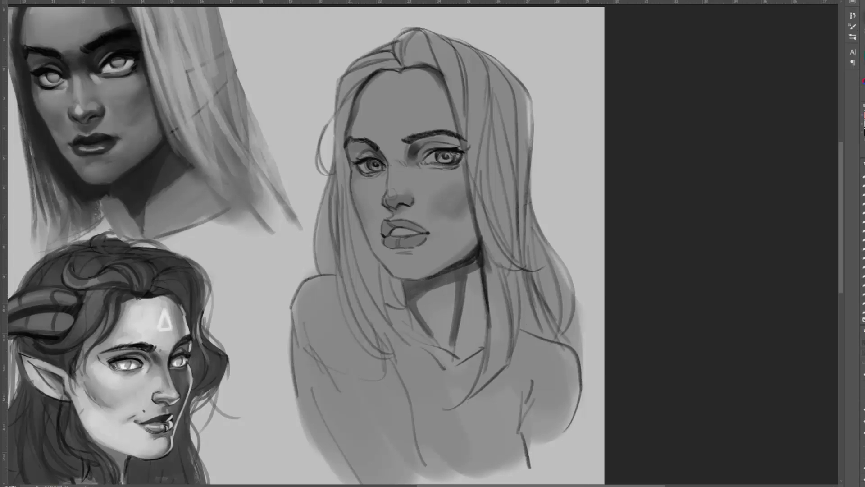
Compare the head with its shading hidden, restore the shading and paint highlights on the nose tip, upper lip and forehead.
{"action": "left_click", "coordinate": [864, 397]}
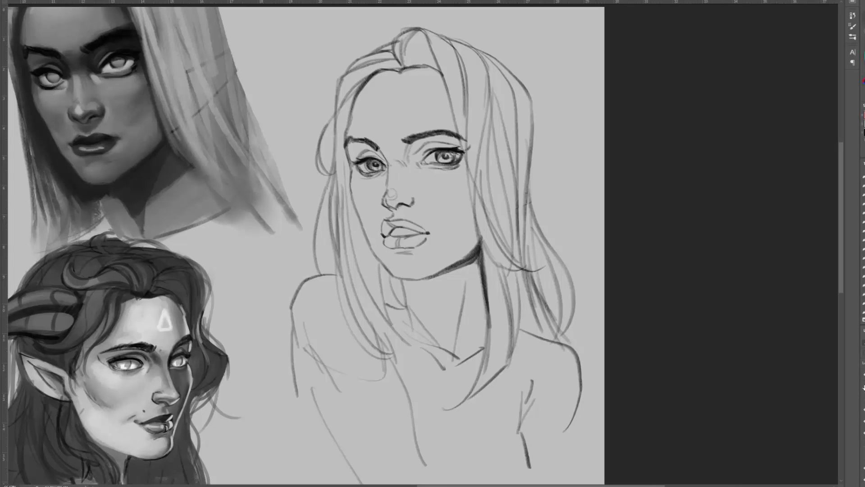
{"action": "key", "text": "ctrl+comma"}
{"action": "left_click", "coordinate": [392, 193]}
{"action": "left_click_drag", "start_coordinate": [394, 232], "coordinate": [412, 230]}
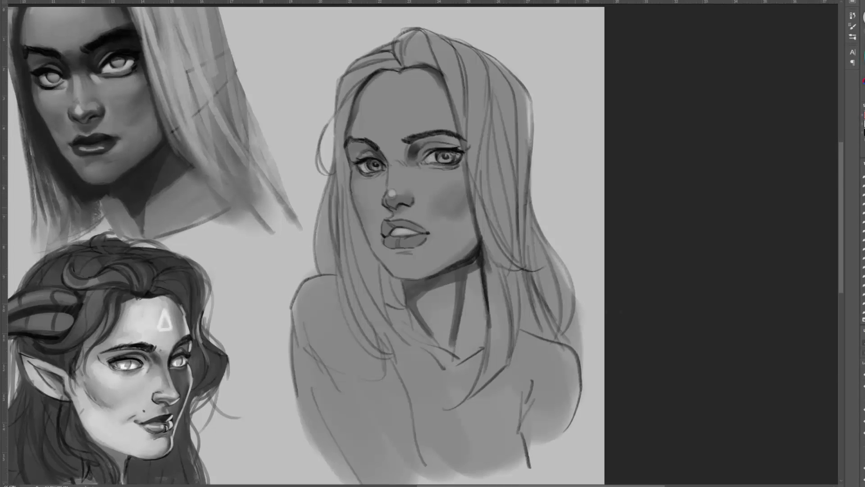
{"action": "mouse_move", "coordinate": [409, 85]}
{"action": "left_mouse_down"}
{"action": "mouse_move", "coordinate": [387, 88]}
{"action": "mouse_move", "coordinate": [419, 101]}
{"action": "mouse_move", "coordinate": [392, 118]}
{"action": "left_mouse_up"}
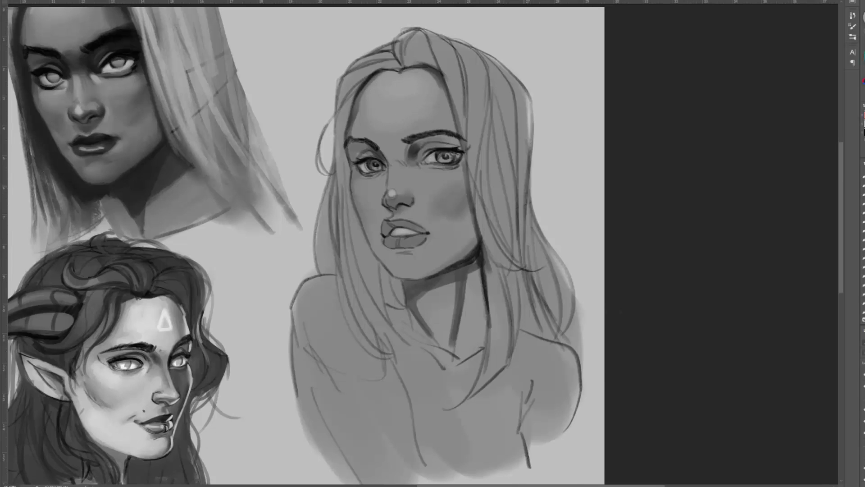
Lighten the nose bridge, the cheeks below both eyes and the chin.
{"action": "mouse_move", "coordinate": [394, 168]}
{"action": "left_mouse_down"}
{"action": "mouse_move", "coordinate": [393, 185]}
{"action": "mouse_move", "coordinate": [425, 180]}
{"action": "left_mouse_up"}
{"action": "left_click_drag", "start_coordinate": [371, 191], "coordinate": [377, 194]}
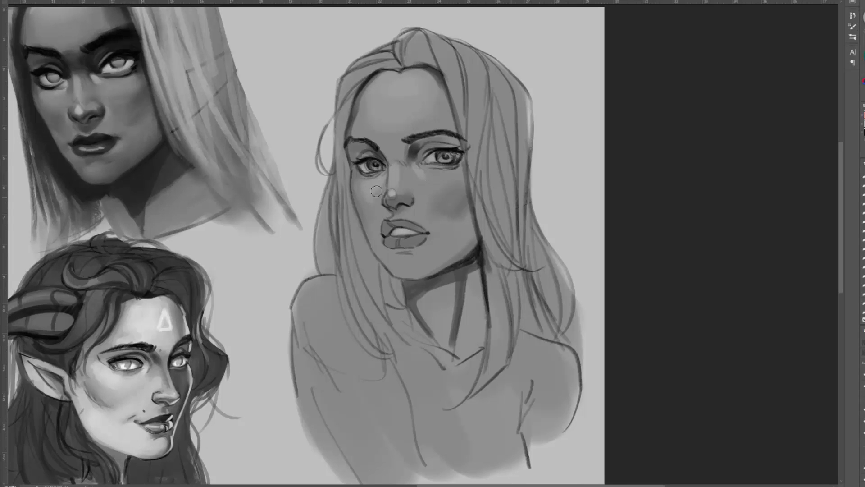
{"action": "mouse_move", "coordinate": [422, 173]}
{"action": "left_mouse_down"}
{"action": "mouse_move", "coordinate": [438, 178]}
{"action": "mouse_move", "coordinate": [424, 203]}
{"action": "left_mouse_up"}
{"action": "left_click_drag", "start_coordinate": [457, 176], "coordinate": [448, 179]}
{"action": "mouse_move", "coordinate": [408, 260]}
{"action": "left_mouse_down"}
{"action": "mouse_move", "coordinate": [397, 259]}
{"action": "mouse_move", "coordinate": [416, 263]}
{"action": "left_mouse_up"}
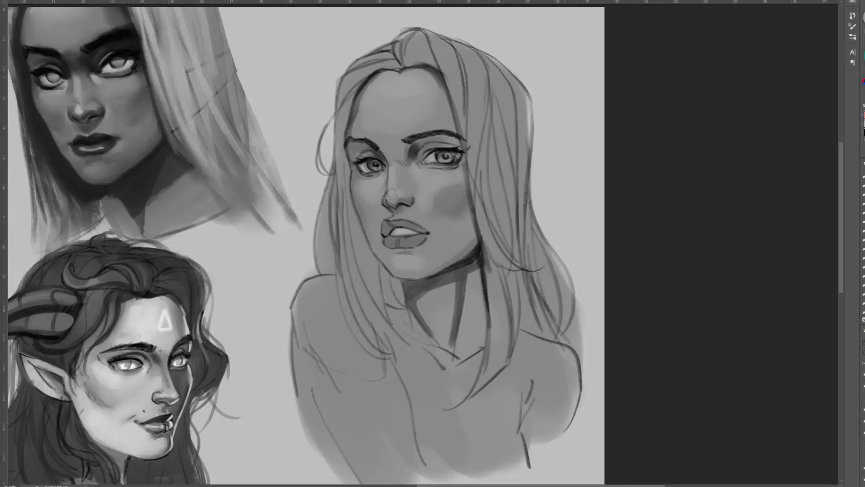
Shade the hair at the parting and darken the strands running down the right side of the face.
{"action": "mouse_move", "coordinate": [417, 32]}
{"action": "left_mouse_down"}
{"action": "mouse_move", "coordinate": [405, 64]}
{"action": "mouse_move", "coordinate": [429, 63]}
{"action": "left_mouse_up"}
{"action": "left_click_drag", "start_coordinate": [429, 38], "coordinate": [463, 133]}
{"action": "left_click_drag", "start_coordinate": [479, 83], "coordinate": [472, 189]}
{"action": "left_click_drag", "start_coordinate": [489, 124], "coordinate": [507, 227]}
{"action": "left_click_drag", "start_coordinate": [527, 144], "coordinate": [516, 223]}
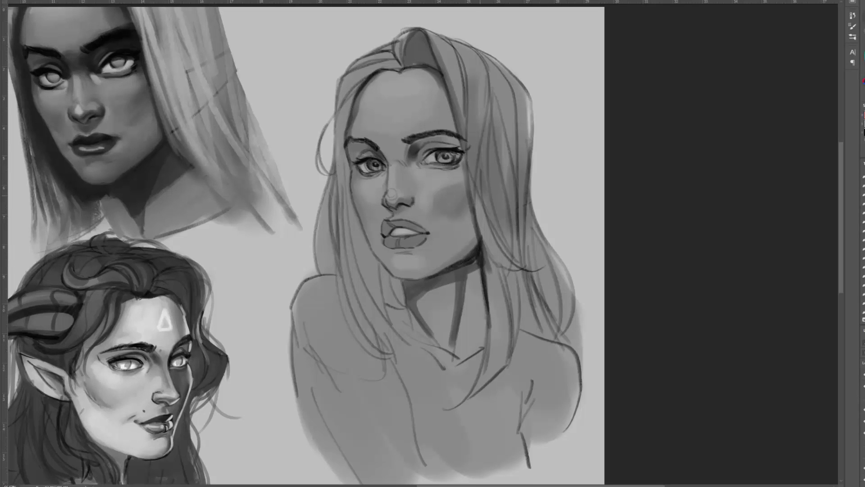
Darken the hair on the left side, the left shoulder and arm, and the hollows of the neck.
{"action": "left_click_drag", "start_coordinate": [338, 169], "coordinate": [360, 289]}
{"action": "mouse_move", "coordinate": [349, 203]}
{"action": "left_mouse_down"}
{"action": "mouse_move", "coordinate": [383, 289]}
{"action": "mouse_move", "coordinate": [372, 313]}
{"action": "left_mouse_up"}
{"action": "mouse_move", "coordinate": [321, 228]}
{"action": "left_mouse_down"}
{"action": "mouse_move", "coordinate": [329, 271]}
{"action": "mouse_move", "coordinate": [305, 374]}
{"action": "left_mouse_up"}
{"action": "left_click_drag", "start_coordinate": [299, 345], "coordinate": [315, 410]}
{"action": "left_click_drag", "start_coordinate": [417, 311], "coordinate": [437, 295]}
{"action": "left_click_drag", "start_coordinate": [473, 280], "coordinate": [458, 353]}
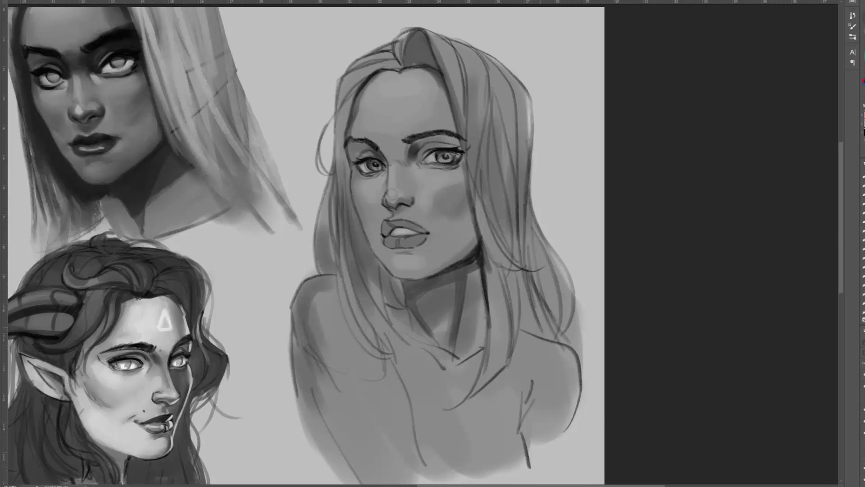
Shade the chest, right arm and outer right hair, and deepen the crown and left side of the hair.
{"action": "left_click_drag", "start_coordinate": [390, 304], "coordinate": [419, 387]}
{"action": "left_click_drag", "start_coordinate": [518, 338], "coordinate": [542, 471]}
{"action": "left_click_drag", "start_coordinate": [507, 232], "coordinate": [547, 340]}
{"action": "left_click_drag", "start_coordinate": [534, 192], "coordinate": [568, 327]}
{"action": "left_click_drag", "start_coordinate": [489, 67], "coordinate": [515, 116]}
{"action": "left_click_drag", "start_coordinate": [391, 56], "coordinate": [357, 74]}
{"action": "left_click_drag", "start_coordinate": [331, 200], "coordinate": [336, 159]}
{"action": "left_click_drag", "start_coordinate": [356, 104], "coordinate": [358, 137]}
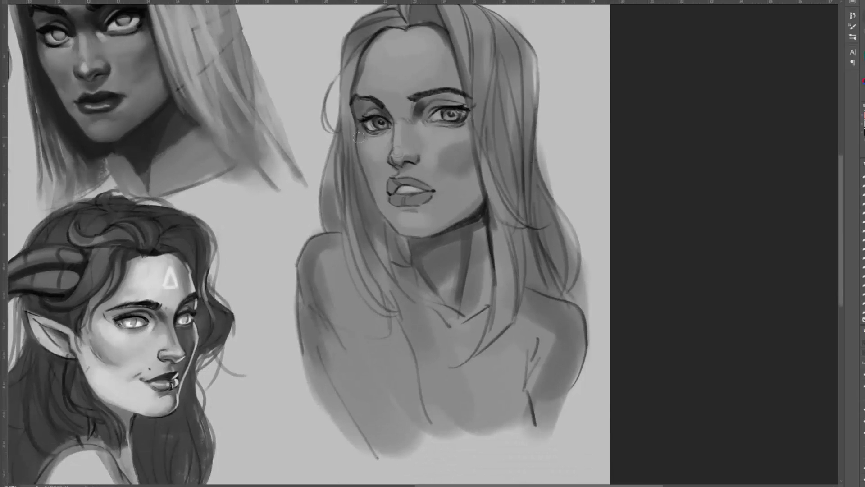
Refine the facial tones around the right eye socket, right cheek, below the lips and along the left jaw.
{"action": "left_click_drag", "start_coordinate": [428, 101], "coordinate": [419, 122]}
{"action": "mouse_move", "coordinate": [469, 133]}
{"action": "left_mouse_down"}
{"action": "mouse_move", "coordinate": [481, 157]}
{"action": "mouse_move", "coordinate": [466, 219]}
{"action": "left_mouse_up"}
{"action": "left_click_drag", "start_coordinate": [400, 210], "coordinate": [419, 211]}
{"action": "left_click_drag", "start_coordinate": [361, 165], "coordinate": [397, 235]}
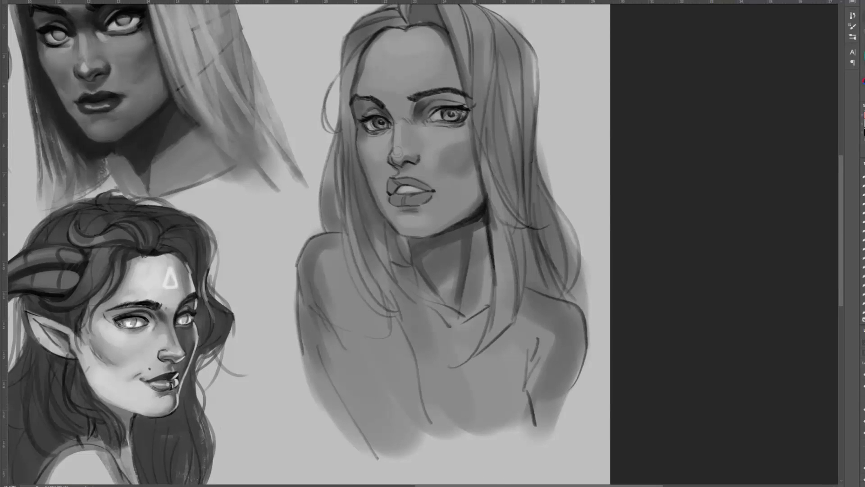
{"action": "left_click_drag", "start_coordinate": [459, 117], "coordinate": [533, 82]}
{"action": "left_click_drag", "start_coordinate": [467, 96], "coordinate": [428, 192]}
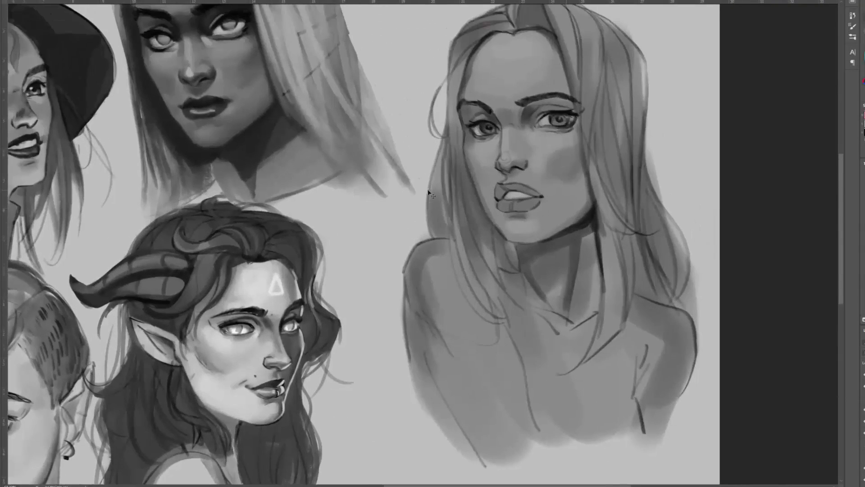
On the dark-toned head with light straight hair, refine the iris edges, eye whites and lower lids of both eyes.
{"action": "scroll", "coordinate": [428, 192], "scroll_direction": "down", "scroll_amount": 3}
{"action": "scroll", "coordinate": [381, 204], "scroll_direction": "up", "scroll_amount": 2}
{"action": "left_click_drag", "start_coordinate": [273, 76], "coordinate": [376, 291]}
{"action": "scroll", "coordinate": [375, 291], "scroll_direction": "up", "scroll_amount": 5}
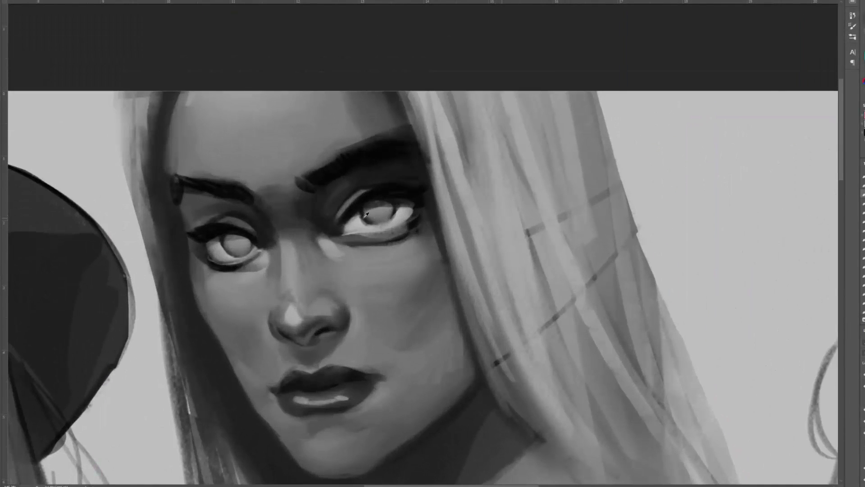
{"action": "left_click_drag", "start_coordinate": [364, 216], "coordinate": [398, 210]}
{"action": "mouse_move", "coordinate": [360, 233]}
{"action": "left_mouse_down"}
{"action": "mouse_move", "coordinate": [419, 214]}
{"action": "mouse_move", "coordinate": [353, 234]}
{"action": "left_mouse_up"}
{"action": "mouse_move", "coordinate": [223, 267]}
{"action": "left_mouse_down"}
{"action": "mouse_move", "coordinate": [261, 251]}
{"action": "mouse_move", "coordinate": [235, 261]}
{"action": "left_mouse_up"}
{"action": "left_click", "coordinate": [266, 255], "text": "alt"}
{"action": "left_click_drag", "start_coordinate": [335, 239], "coordinate": [380, 234]}
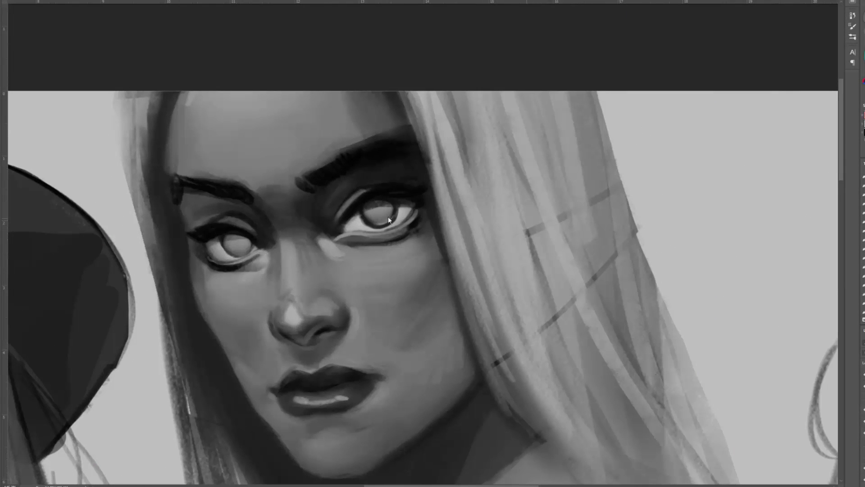
{"action": "left_click_drag", "start_coordinate": [247, 260], "coordinate": [228, 265]}
Paint over the heavy lower lash lines with sampled skin tones to soften the area beneath both eyes.
{"action": "left_click_drag", "start_coordinate": [401, 286], "coordinate": [407, 248]}
{"action": "left_click", "coordinate": [265, 228], "text": "alt"}
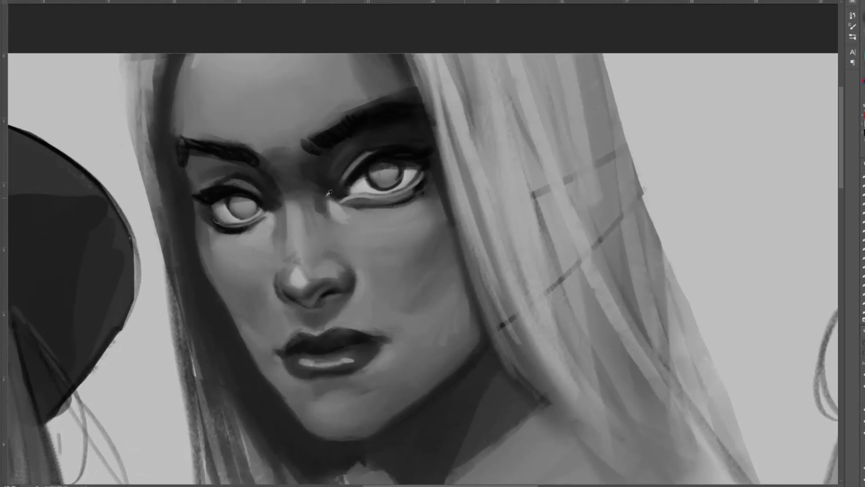
{"action": "mouse_move", "coordinate": [327, 199]}
{"action": "left_mouse_down"}
{"action": "mouse_move", "coordinate": [317, 218]}
{"action": "mouse_move", "coordinate": [317, 204]}
{"action": "mouse_move", "coordinate": [374, 207]}
{"action": "mouse_move", "coordinate": [417, 196]}
{"action": "left_mouse_up"}
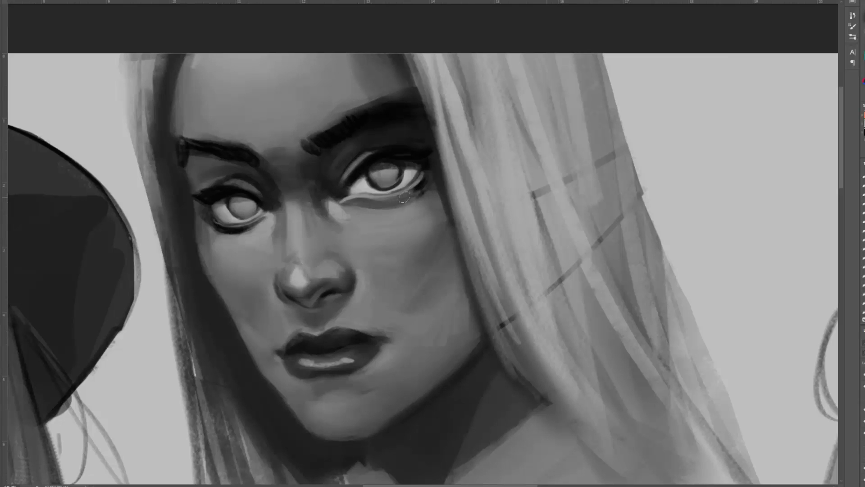
{"action": "mouse_move", "coordinate": [260, 223]}
{"action": "left_mouse_down"}
{"action": "mouse_move", "coordinate": [218, 227]}
{"action": "mouse_move", "coordinate": [263, 224]}
{"action": "left_mouse_up"}
{"action": "left_click", "coordinate": [227, 247], "text": "alt"}
{"action": "left_click_drag", "start_coordinate": [324, 214], "coordinate": [330, 199]}
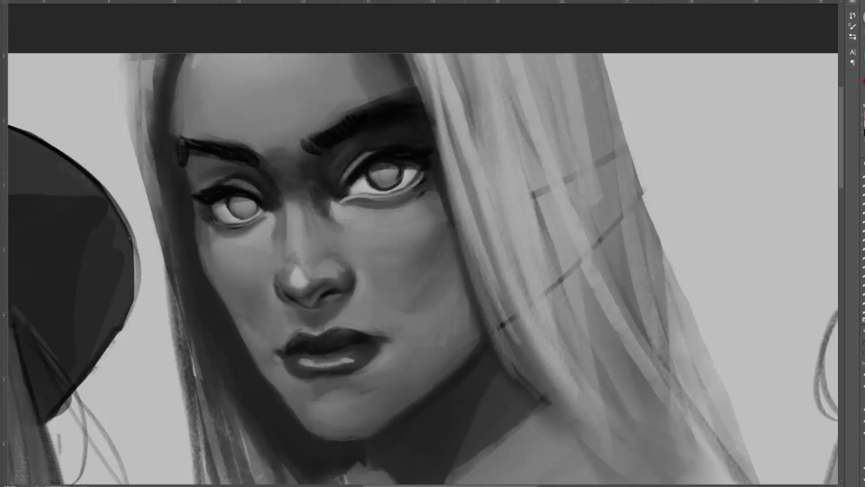
Blend the cheek beside the nose and shade both corners of the mouth.
{"action": "left_click_drag", "start_coordinate": [356, 278], "coordinate": [351, 295]}
{"action": "left_click_drag", "start_coordinate": [425, 369], "coordinate": [420, 346]}
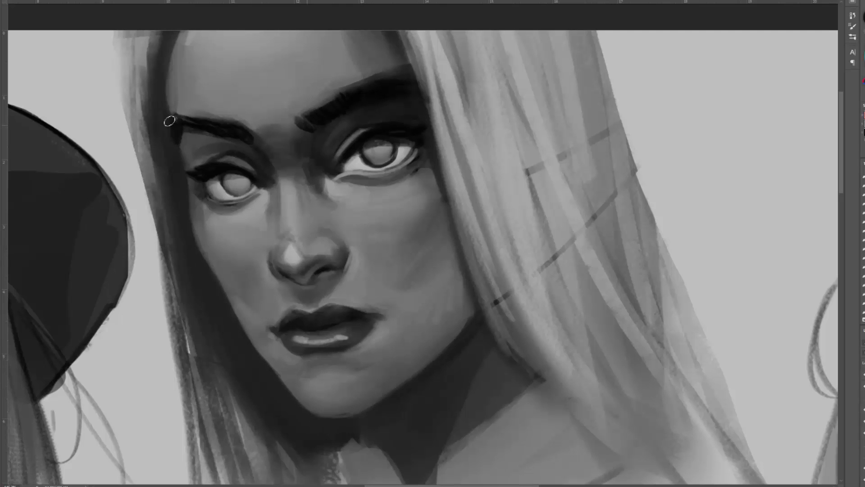
{"action": "scroll", "coordinate": [178, 97], "scroll_direction": "up", "scroll_amount": 2}
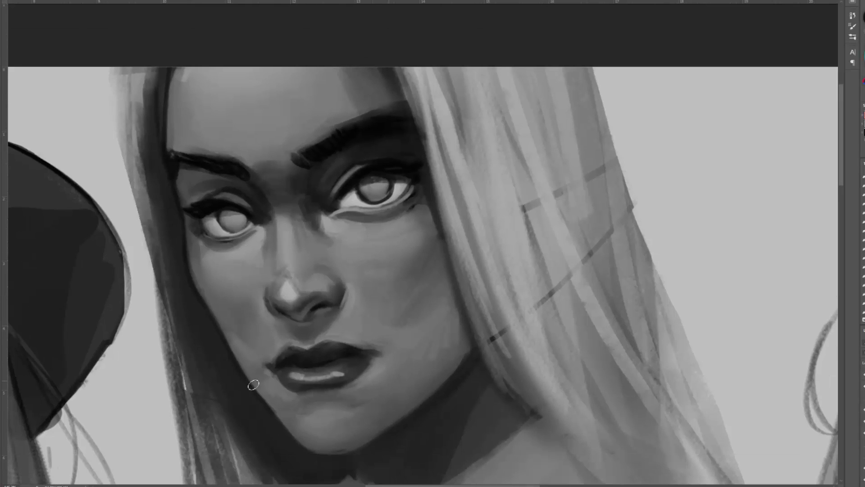
{"action": "left_click_drag", "start_coordinate": [264, 366], "coordinate": [273, 361]}
{"action": "left_click_drag", "start_coordinate": [260, 362], "coordinate": [273, 363]}
{"action": "key", "text": "ctrl+z"}
{"action": "left_click_drag", "start_coordinate": [384, 345], "coordinate": [375, 348]}
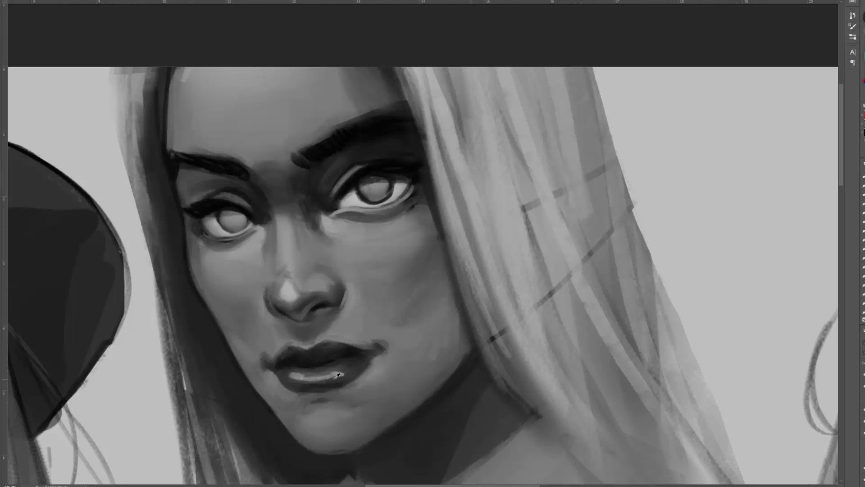
Blend the skin above the right brow, darken the hair edge beside the left eye and rework the nose tip.
{"action": "left_click_drag", "start_coordinate": [367, 290], "coordinate": [410, 284]}
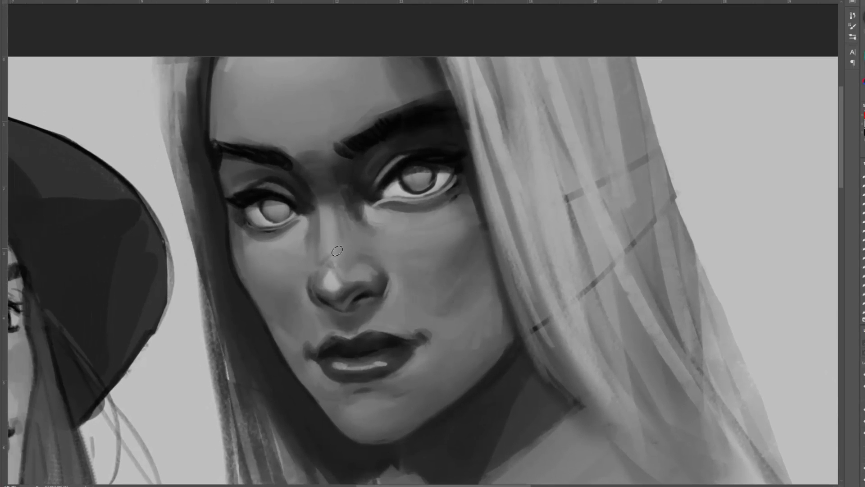
{"action": "left_click_drag", "start_coordinate": [343, 134], "coordinate": [372, 116]}
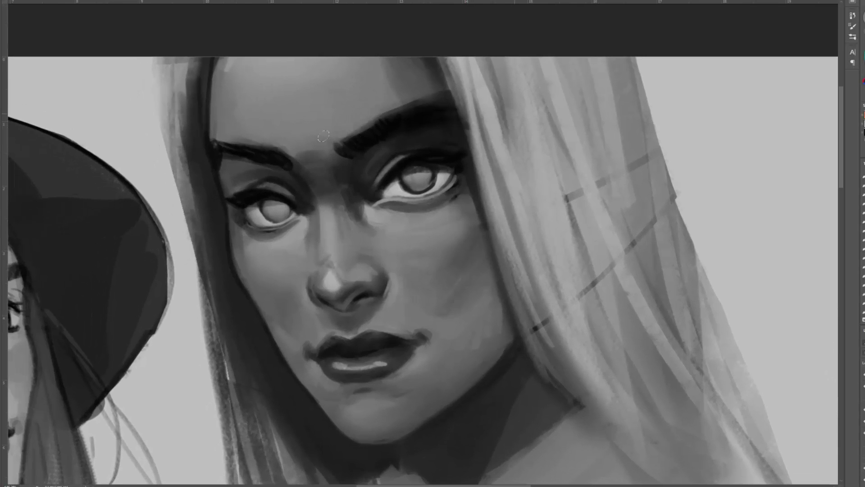
{"action": "left_click", "coordinate": [201, 149], "text": "alt"}
{"action": "left_click_drag", "start_coordinate": [211, 166], "coordinate": [228, 272]}
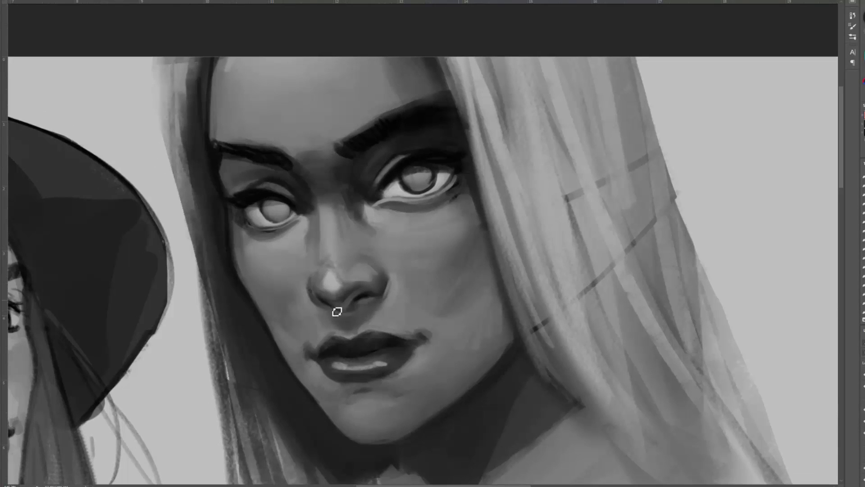
{"action": "mouse_move", "coordinate": [332, 313]}
{"action": "left_mouse_down"}
{"action": "mouse_move", "coordinate": [311, 285]}
{"action": "mouse_move", "coordinate": [347, 273]}
{"action": "mouse_move", "coordinate": [323, 276]}
{"action": "left_mouse_up"}
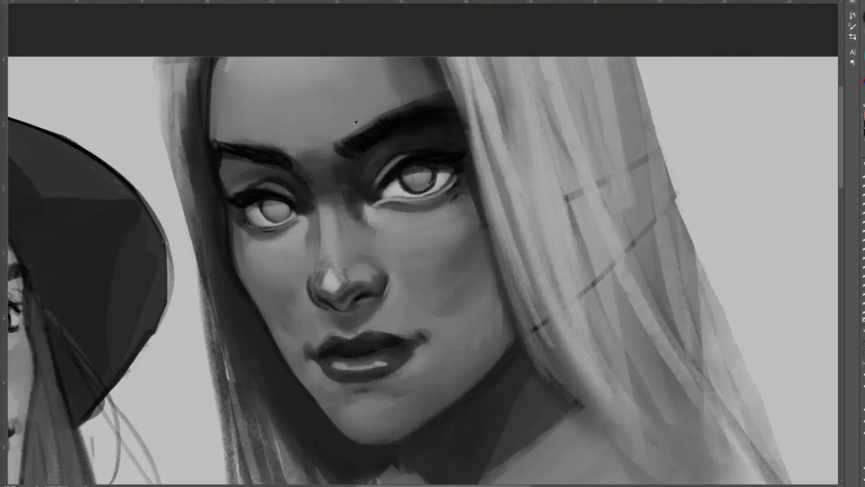
Rework the right brow with dark and sampled skin-tone strokes and retouch the iris edges of both eyes.
{"action": "left_click_drag", "start_coordinate": [360, 127], "coordinate": [395, 109]}
{"action": "mouse_move", "coordinate": [342, 139]}
{"action": "left_mouse_down"}
{"action": "mouse_move", "coordinate": [413, 103]}
{"action": "mouse_move", "coordinate": [432, 118]}
{"action": "left_mouse_up"}
{"action": "left_click", "coordinate": [421, 103], "text": "alt"}
{"action": "left_click_drag", "start_coordinate": [379, 209], "coordinate": [380, 198]}
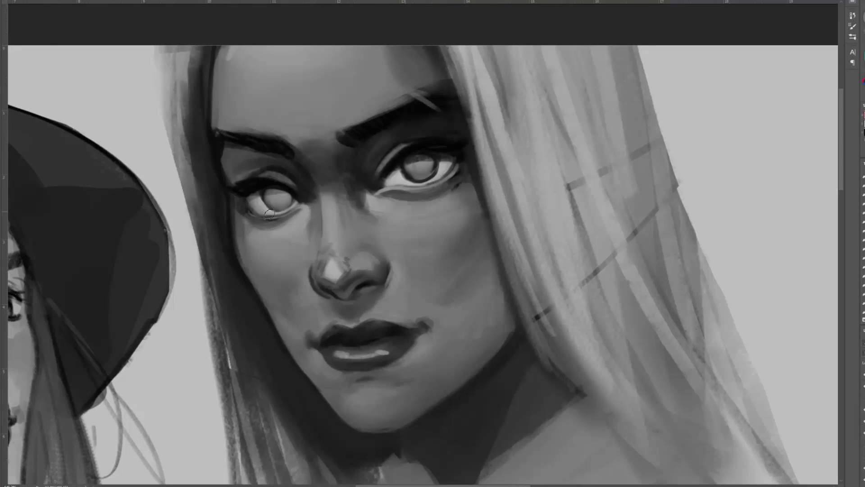
{"action": "left_click_drag", "start_coordinate": [269, 214], "coordinate": [283, 209]}
{"action": "left_click_drag", "start_coordinate": [422, 182], "coordinate": [437, 174]}
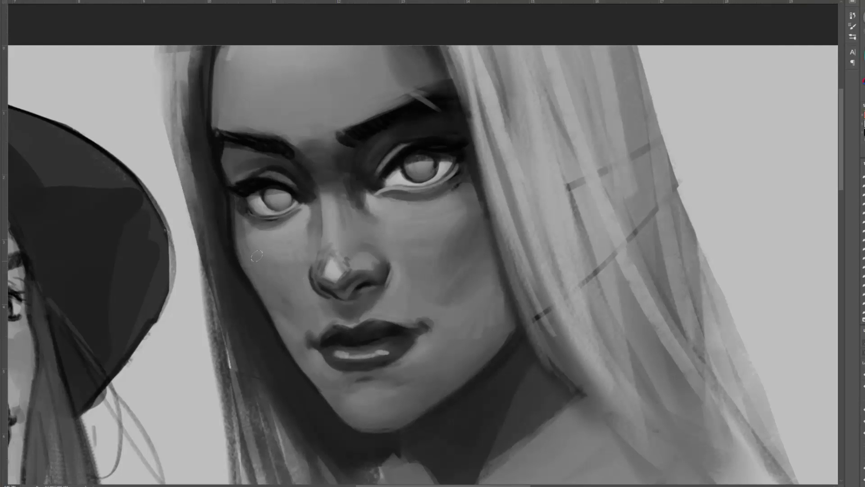
{"action": "mouse_move", "coordinate": [411, 211]}
{"action": "left_mouse_down"}
{"action": "mouse_move", "coordinate": [396, 183]}
{"action": "mouse_move", "coordinate": [398, 221]}
{"action": "left_mouse_up"}
{"action": "key", "text": "ctrl+t"}
{"action": "right_click", "coordinate": [346, 183]}
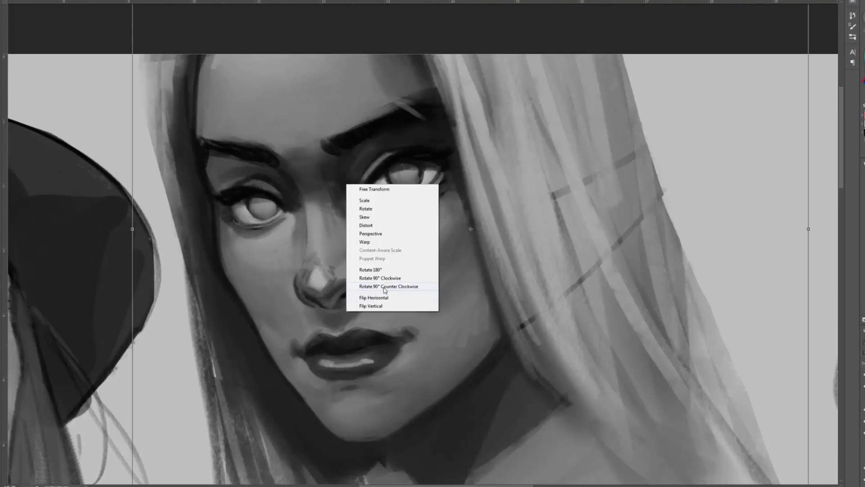
{"action": "left_click", "coordinate": [382, 298]}
{"action": "key", "text": "Escape"}
Nudge the facial features of the light-haired head into better shape with the Liquify filter.
{"action": "key", "text": "ctrl+plus"}
{"action": "left_click_drag", "start_coordinate": [226, 107], "coordinate": [263, 128]}
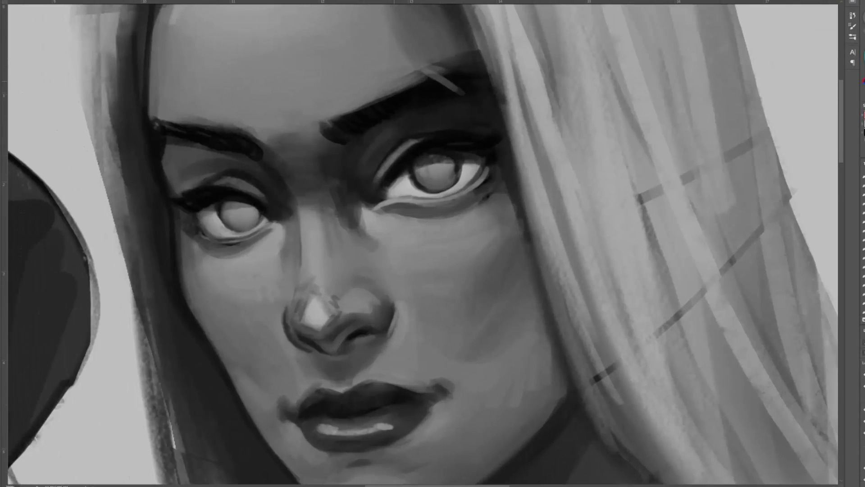
{"action": "left_click", "coordinate": [100, 0]}
{"action": "left_click", "coordinate": [124, 25]}
{"action": "key", "text": "ctrl+plus"}
{"action": "key", "text": "ctrl+plus"}
{"action": "key", "text": "ctrl+plus"}
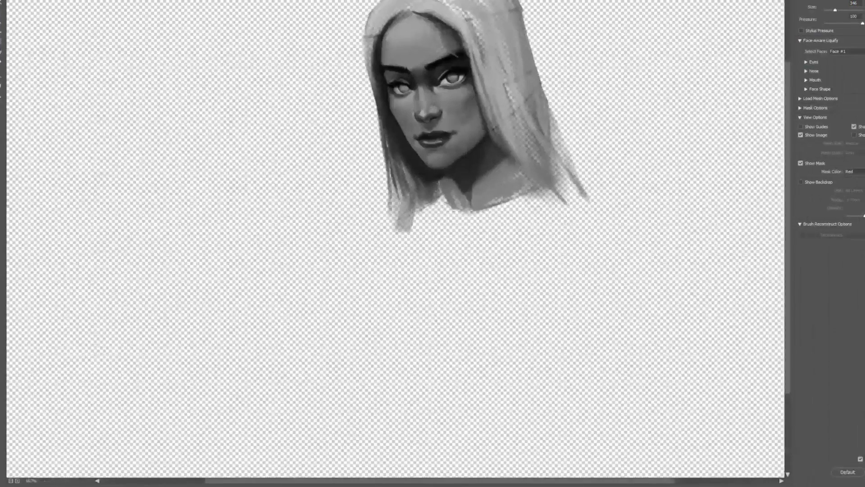
{"action": "left_click_drag", "start_coordinate": [388, 76], "coordinate": [322, 280]}
{"action": "mouse_move", "coordinate": [327, 135]}
{"action": "left_mouse_down"}
{"action": "mouse_move", "coordinate": [324, 128]}
{"action": "mouse_move", "coordinate": [331, 163]}
{"action": "mouse_move", "coordinate": [323, 155]}
{"action": "left_mouse_up"}
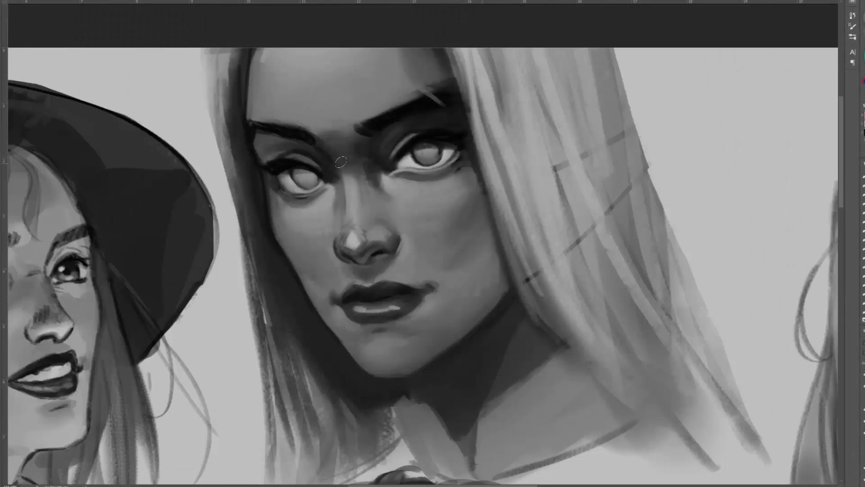
Deepen the dark hair strands along the left cheek and darken the hair edge framing the right cheek and jaw.
{"action": "left_click_drag", "start_coordinate": [341, 162], "coordinate": [332, 125]}
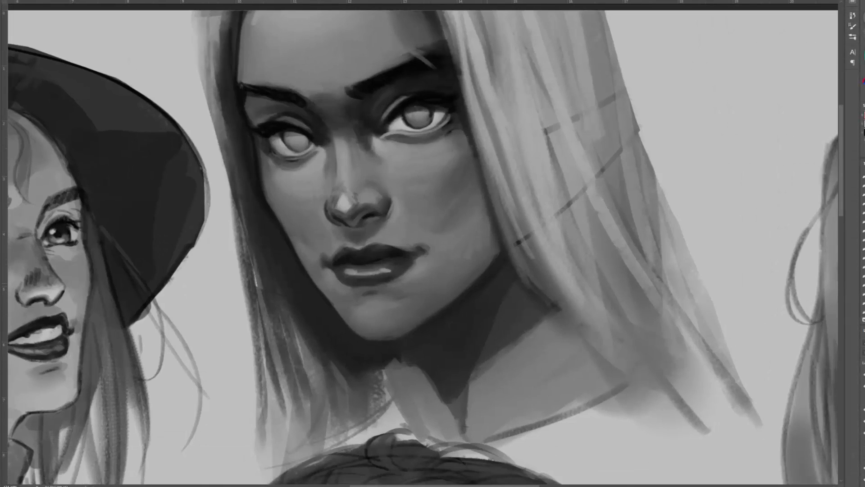
{"action": "left_click_drag", "start_coordinate": [253, 248], "coordinate": [258, 293]}
{"action": "left_click_drag", "start_coordinate": [245, 143], "coordinate": [266, 288]}
{"action": "left_click_drag", "start_coordinate": [264, 262], "coordinate": [283, 321]}
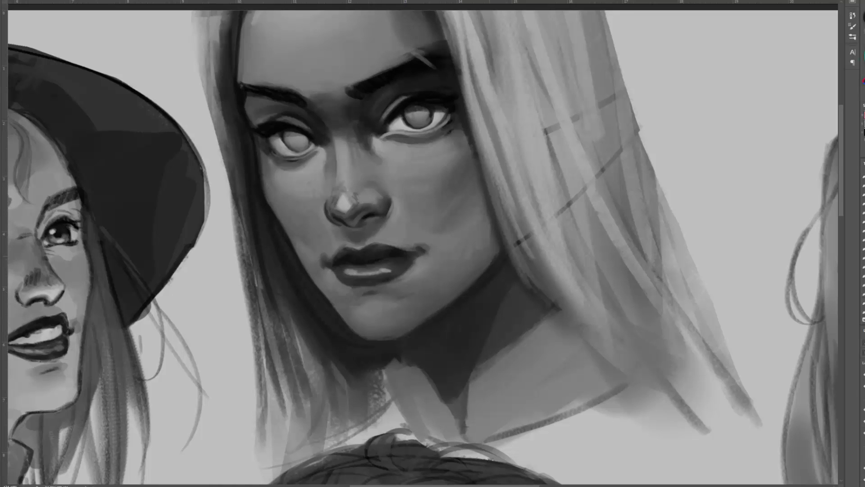
{"action": "left_click_drag", "start_coordinate": [240, 32], "coordinate": [239, 81]}
{"action": "left_click_drag", "start_coordinate": [473, 137], "coordinate": [563, 311]}
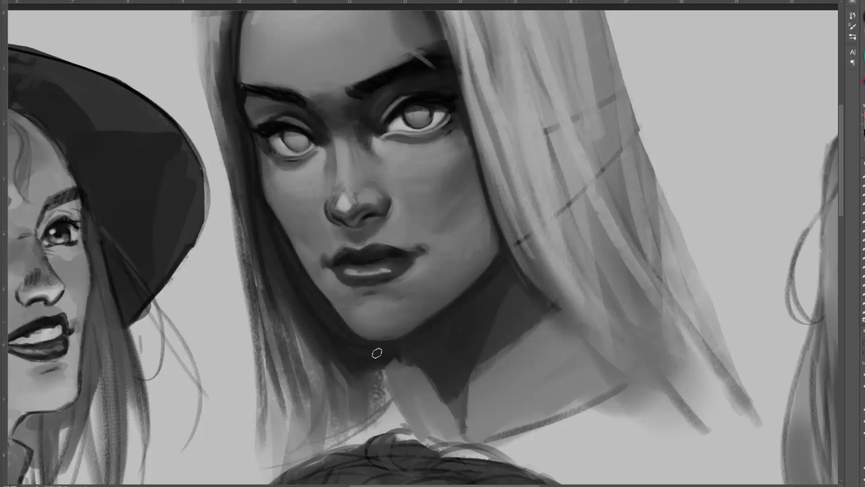
Paint dark contour lines along both edges of the throat shadow on the neck.
{"action": "mouse_move", "coordinate": [400, 360]}
{"action": "left_mouse_down"}
{"action": "mouse_move", "coordinate": [445, 402]}
{"action": "mouse_move", "coordinate": [419, 381]}
{"action": "left_mouse_up"}
{"action": "left_click_drag", "start_coordinate": [464, 431], "coordinate": [544, 309]}
{"action": "scroll", "coordinate": [473, 315], "scroll_direction": "up", "scroll_amount": 1}
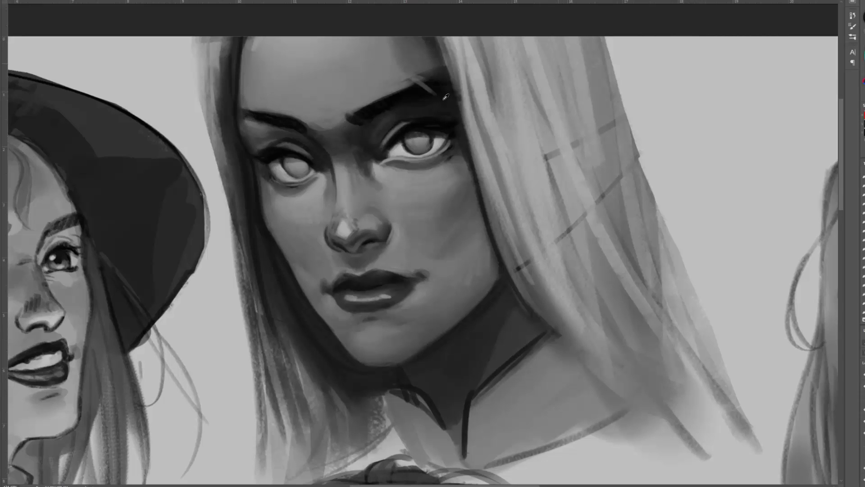
Lighten the skin between the right brow and upper lid and retouch the lower lid of the left eye.
{"action": "left_click_drag", "start_coordinate": [446, 100], "coordinate": [407, 109]}
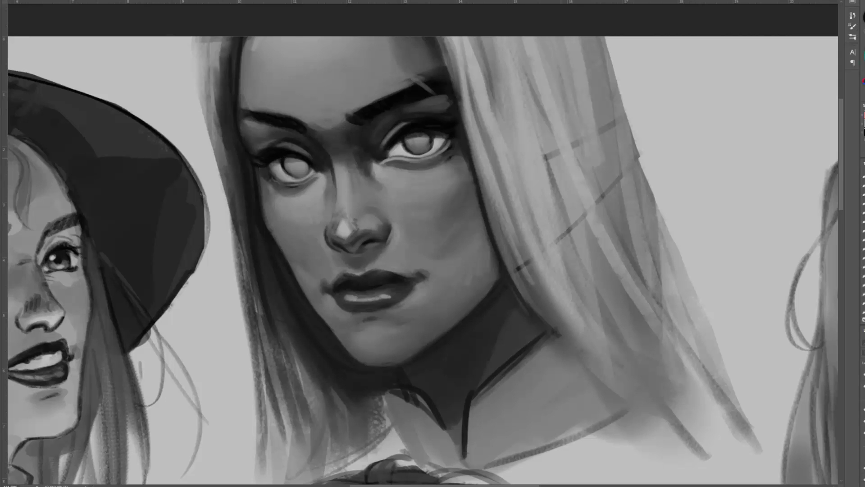
{"action": "left_click_drag", "start_coordinate": [277, 182], "coordinate": [310, 183]}
{"action": "mouse_move", "coordinate": [390, 166]}
{"action": "left_mouse_down"}
{"action": "mouse_move", "coordinate": [348, 135]}
{"action": "mouse_move", "coordinate": [340, 164]}
{"action": "left_mouse_up"}
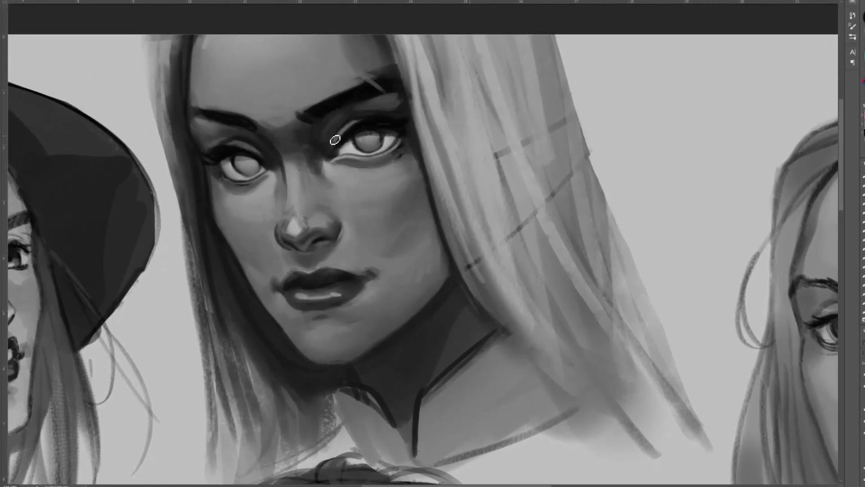
Select the mouth, chin and jaw area and transform it to shorten the lower face slightly.
{"action": "left_click_drag", "start_coordinate": [253, 328], "coordinate": [243, 326]}
{"action": "left_click_drag", "start_coordinate": [431, 318], "coordinate": [426, 313]}
{"action": "key", "text": "ctrl+t"}
{"action": "left_click_drag", "start_coordinate": [354, 387], "coordinate": [356, 381]}
{"action": "left_click_drag", "start_coordinate": [359, 311], "coordinate": [361, 311]}
{"action": "key", "text": "Return"}
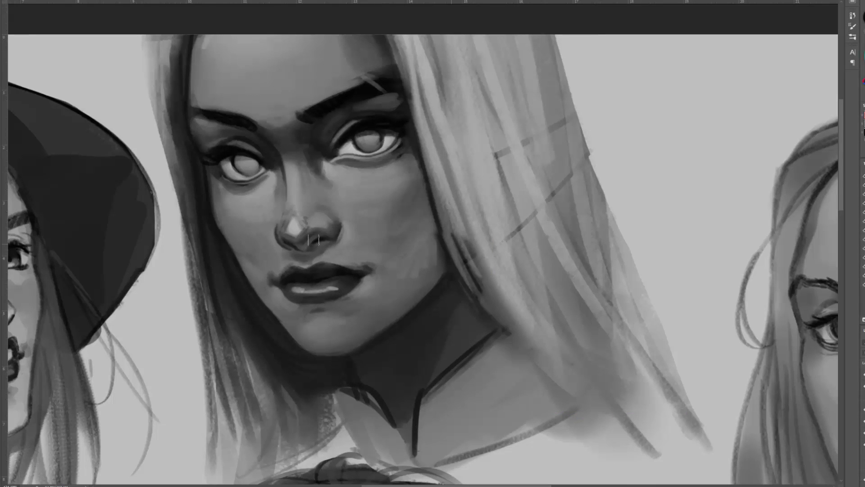
Touch up the hair edge beside the jaw, then reselect the mouth and chin and transform them slightly narrower and shorter.
{"action": "left_click_drag", "start_coordinate": [436, 231], "coordinate": [446, 246]}
{"action": "mouse_move", "coordinate": [252, 288]}
{"action": "left_mouse_down"}
{"action": "mouse_move", "coordinate": [270, 360]}
{"action": "mouse_move", "coordinate": [252, 291]}
{"action": "left_mouse_up"}
{"action": "key", "text": "ctrl+t"}
{"action": "left_click_drag", "start_coordinate": [357, 373], "coordinate": [356, 366]}
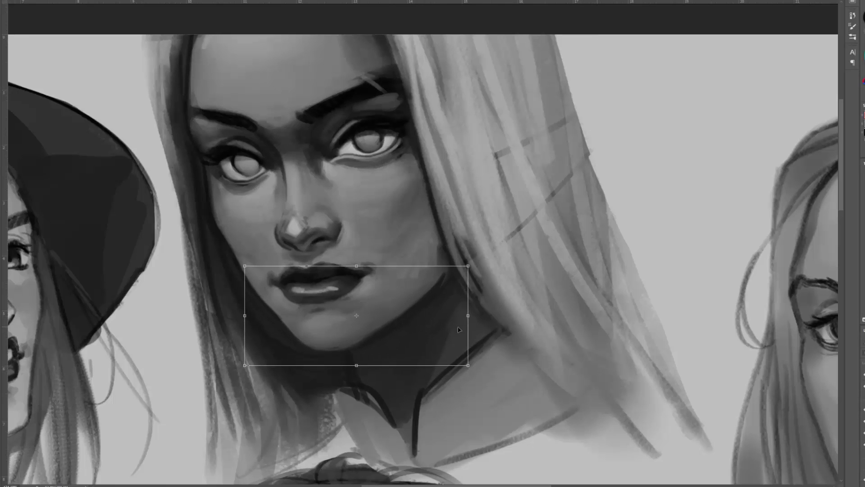
{"action": "left_click_drag", "start_coordinate": [468, 315], "coordinate": [462, 311]}
{"action": "left_click_drag", "start_coordinate": [353, 364], "coordinate": [355, 362]}
{"action": "key", "text": "Return"}
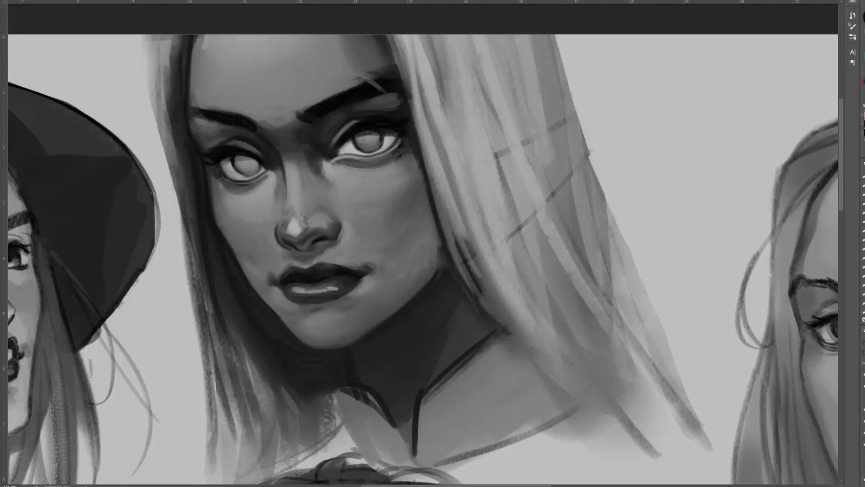
Fade the painted head to 25% opacity and sketch the facial centre line and both nostril wings over it.
{"action": "key", "text": "2"}
{"action": "key", "text": "5"}
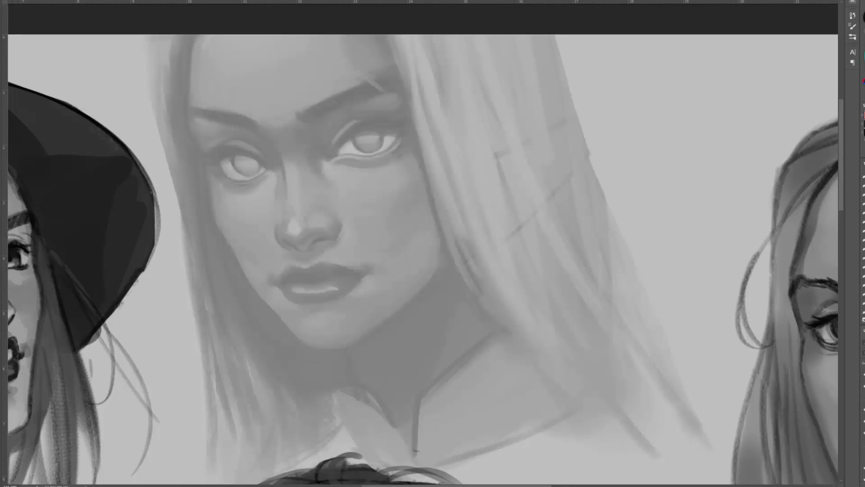
{"action": "mouse_move", "coordinate": [261, 38]}
{"action": "left_mouse_down"}
{"action": "mouse_move", "coordinate": [294, 229]}
{"action": "mouse_move", "coordinate": [304, 248]}
{"action": "left_mouse_up"}
{"action": "left_click_drag", "start_coordinate": [278, 217], "coordinate": [295, 247]}
{"action": "mouse_move", "coordinate": [312, 246]}
{"action": "left_mouse_down"}
{"action": "mouse_move", "coordinate": [328, 242]}
{"action": "mouse_move", "coordinate": [332, 212]}
{"action": "left_mouse_up"}
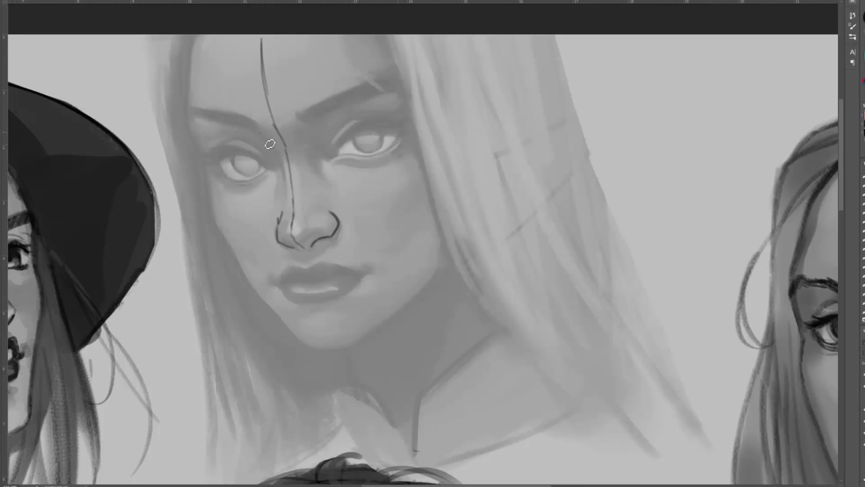
Sketch the wedge between the brows, the side planes of the nose bridge and a short cross line at eye level.
{"action": "left_click_drag", "start_coordinate": [260, 131], "coordinate": [303, 126]}
{"action": "mouse_move", "coordinate": [280, 154]}
{"action": "left_mouse_down"}
{"action": "mouse_move", "coordinate": [286, 199]}
{"action": "mouse_move", "coordinate": [304, 192]}
{"action": "left_mouse_up"}
{"action": "left_click_drag", "start_coordinate": [285, 204], "coordinate": [286, 224]}
{"action": "left_click_drag", "start_coordinate": [271, 171], "coordinate": [314, 159]}
{"action": "key", "text": "ctrl+z"}
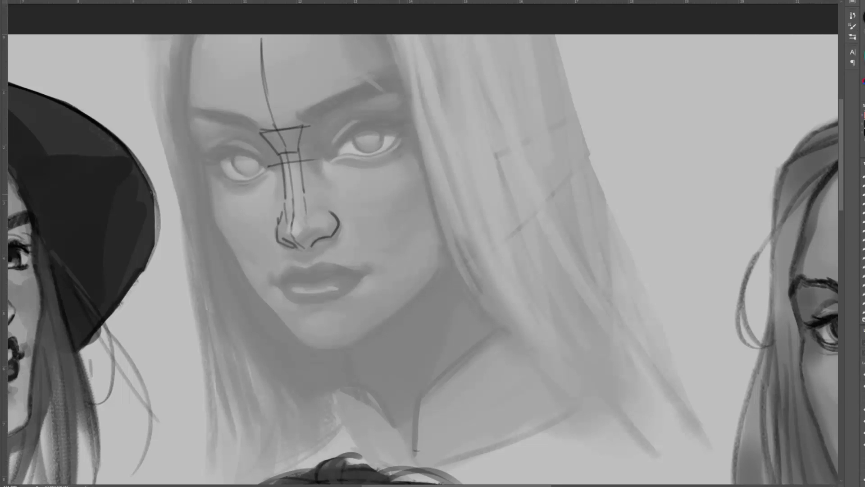
Try to extend the cross line freehand through both eyes.
{"action": "left_click_drag", "start_coordinate": [210, 176], "coordinate": [355, 151]}
{"action": "key", "text": "ctrl+z"}
{"action": "left_click_drag", "start_coordinate": [302, 160], "coordinate": [430, 142]}
{"action": "left_click_drag", "start_coordinate": [208, 168], "coordinate": [368, 150]}
{"action": "key", "text": "ctrl+z"}
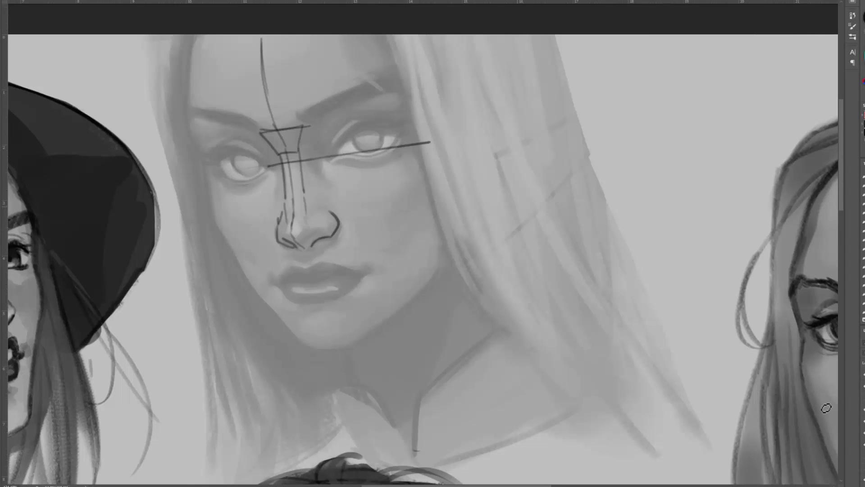
{"action": "key", "text": "ctrl+z"}
Draw a straight tilted guide line through the eyes and place parallel copies at the brows, eyelids and mouth.
{"action": "left_click", "coordinate": [435, 147], "text": "shift"}
{"action": "left_click_drag", "start_coordinate": [320, 167], "coordinate": [306, 166]}
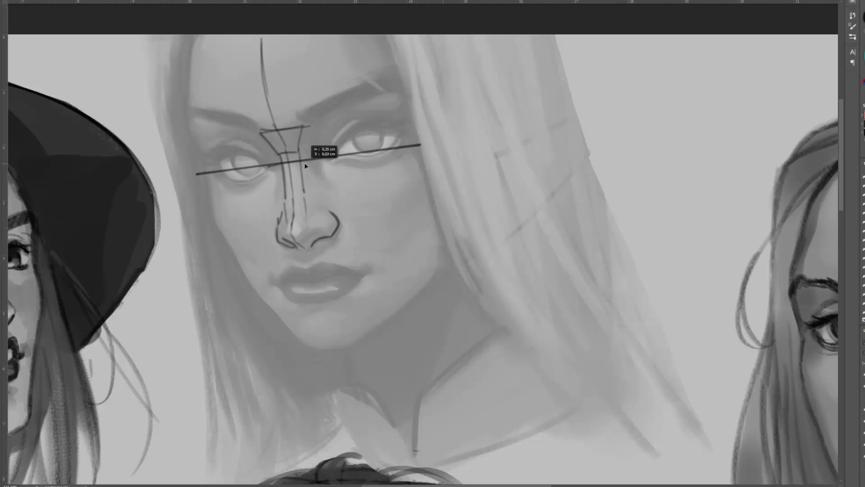
{"action": "key", "text": "ctrl+t"}
{"action": "left_click_drag", "start_coordinate": [456, 97], "coordinate": [459, 104]}
{"action": "key", "text": "Return"}
{"action": "left_click_drag", "start_coordinate": [301, 158], "coordinate": [320, 277]}
{"action": "scroll", "coordinate": [402, 158], "scroll_direction": "up", "scroll_amount": 3}
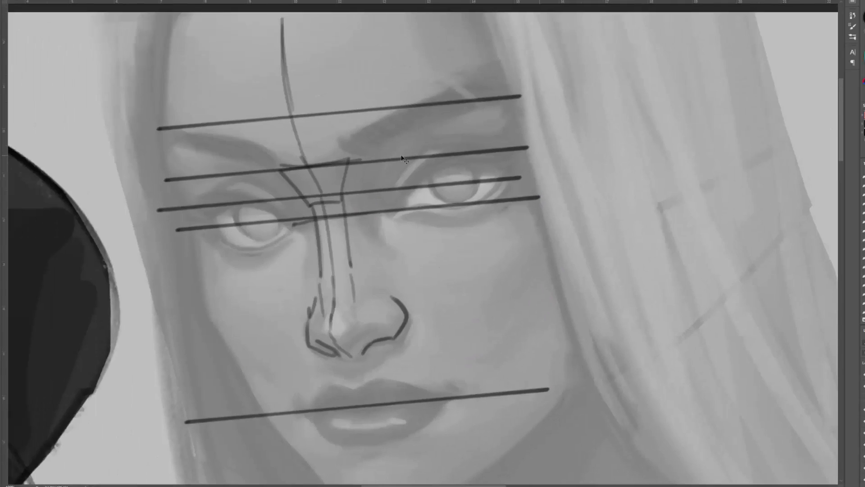
Try to move guide lines at the eye and nose levels.
{"action": "key", "text": "ctrl+minus"}
{"action": "left_click_drag", "start_coordinate": [382, 201], "coordinate": [379, 182]}
{"action": "key", "text": "ctrl+z"}
{"action": "mouse_move", "coordinate": [378, 271]}
{"action": "left_mouse_down"}
{"action": "mouse_move", "coordinate": [379, 263]}
{"action": "mouse_move", "coordinate": [379, 292]}
{"action": "left_mouse_up"}
{"action": "key", "text": "ctrl+z"}
{"action": "key", "text": "ctrl+z"}
Outline the upper and lower lips around the mouth guide and continue the centre line down the chin.
{"action": "key", "text": "b"}
{"action": "key", "text": "ctrl+plus"}
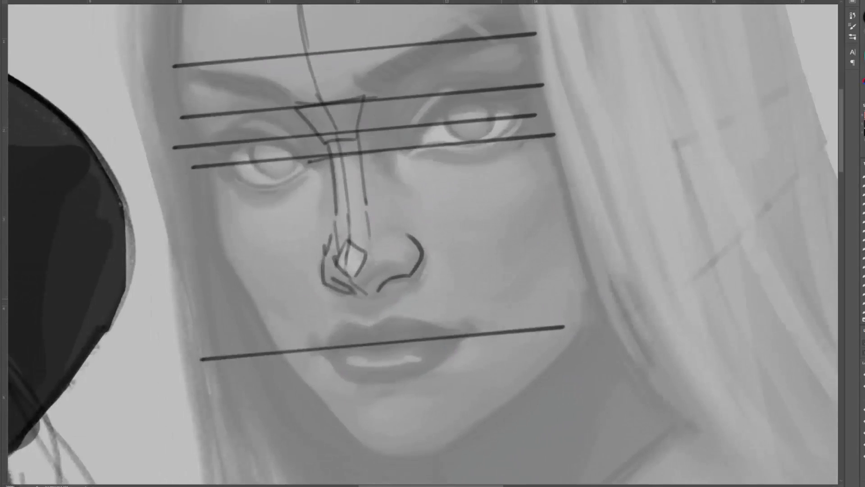
{"action": "left_click_drag", "start_coordinate": [367, 330], "coordinate": [329, 346]}
{"action": "left_click_drag", "start_coordinate": [367, 329], "coordinate": [463, 336]}
{"action": "left_click_drag", "start_coordinate": [317, 345], "coordinate": [325, 351]}
{"action": "mouse_move", "coordinate": [329, 354]}
{"action": "left_mouse_down"}
{"action": "mouse_move", "coordinate": [333, 371]}
{"action": "mouse_move", "coordinate": [360, 382]}
{"action": "left_mouse_up"}
{"action": "left_click_drag", "start_coordinate": [357, 385], "coordinate": [387, 378]}
{"action": "left_click_drag", "start_coordinate": [377, 379], "coordinate": [411, 381]}
{"action": "left_click_drag", "start_coordinate": [417, 378], "coordinate": [453, 357]}
{"action": "left_click_drag", "start_coordinate": [381, 414], "coordinate": [396, 454]}
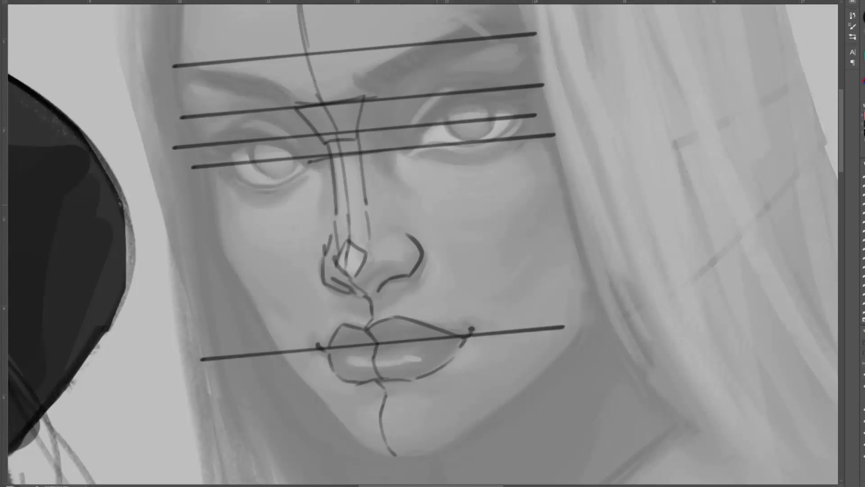
Darken both nostrils, erase and redraw the left nostril wing, and mark the inner eye corners on the guide line.
{"action": "left_click_drag", "start_coordinate": [333, 280], "coordinate": [351, 291]}
{"action": "left_click_drag", "start_coordinate": [378, 291], "coordinate": [402, 277]}
{"action": "key", "text": "e"}
{"action": "left_click_drag", "start_coordinate": [346, 292], "coordinate": [323, 283]}
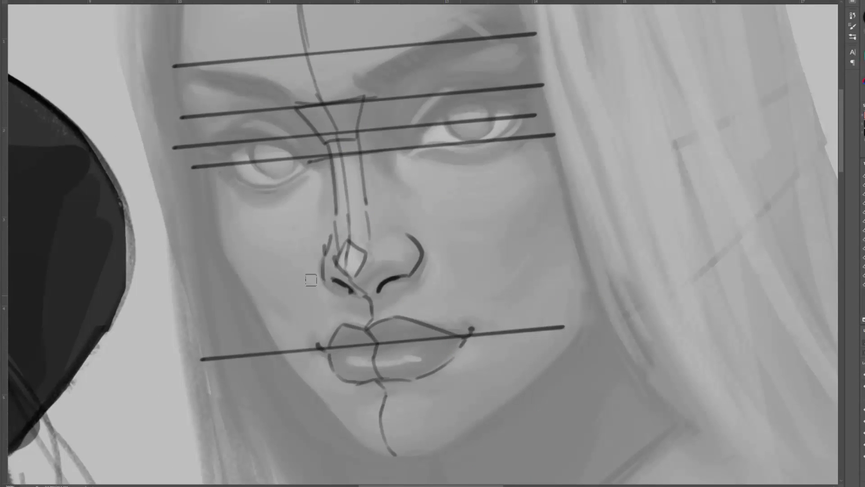
{"action": "key", "text": "b"}
{"action": "left_click_drag", "start_coordinate": [324, 254], "coordinate": [341, 288]}
{"action": "left_click_drag", "start_coordinate": [327, 177], "coordinate": [335, 197]}
{"action": "left_click_drag", "start_coordinate": [294, 155], "coordinate": [317, 183]}
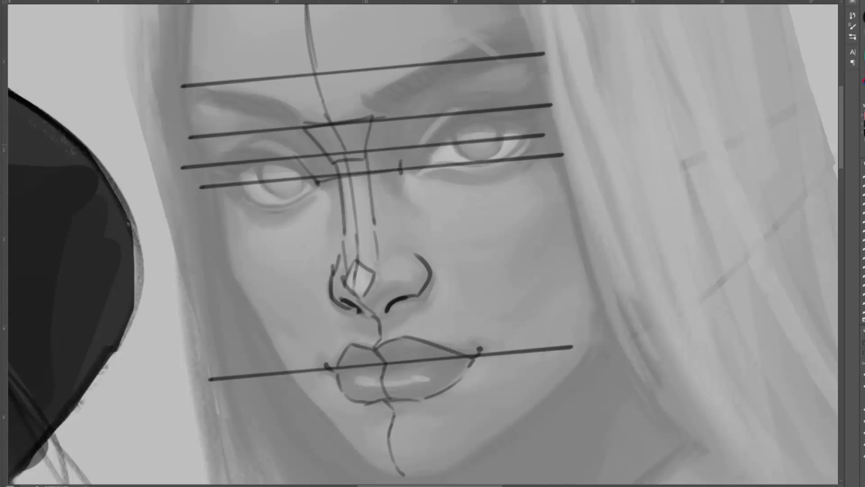
Outline both arched eyebrows against the brow guides and draw the cheek and jaw contour around the chin.
{"action": "mouse_move", "coordinate": [298, 116]}
{"action": "left_mouse_down"}
{"action": "mouse_move", "coordinate": [188, 117]}
{"action": "mouse_move", "coordinate": [286, 129]}
{"action": "left_mouse_up"}
{"action": "mouse_move", "coordinate": [386, 116]}
{"action": "left_mouse_down"}
{"action": "mouse_move", "coordinate": [363, 97]}
{"action": "mouse_move", "coordinate": [455, 66]}
{"action": "mouse_move", "coordinate": [472, 96]}
{"action": "left_mouse_up"}
{"action": "mouse_move", "coordinate": [385, 118]}
{"action": "left_mouse_down"}
{"action": "mouse_move", "coordinate": [450, 86]}
{"action": "mouse_move", "coordinate": [527, 73]}
{"action": "left_mouse_up"}
{"action": "mouse_move", "coordinate": [465, 60]}
{"action": "left_mouse_down"}
{"action": "mouse_move", "coordinate": [529, 74]}
{"action": "mouse_move", "coordinate": [456, 73]}
{"action": "left_mouse_up"}
{"action": "left_click_drag", "start_coordinate": [322, 123], "coordinate": [379, 119]}
{"action": "mouse_move", "coordinate": [217, 189]}
{"action": "left_mouse_down"}
{"action": "mouse_move", "coordinate": [224, 230]}
{"action": "mouse_move", "coordinate": [287, 368]}
{"action": "mouse_move", "coordinate": [430, 472]}
{"action": "mouse_move", "coordinate": [573, 368]}
{"action": "mouse_move", "coordinate": [597, 308]}
{"action": "left_mouse_up"}
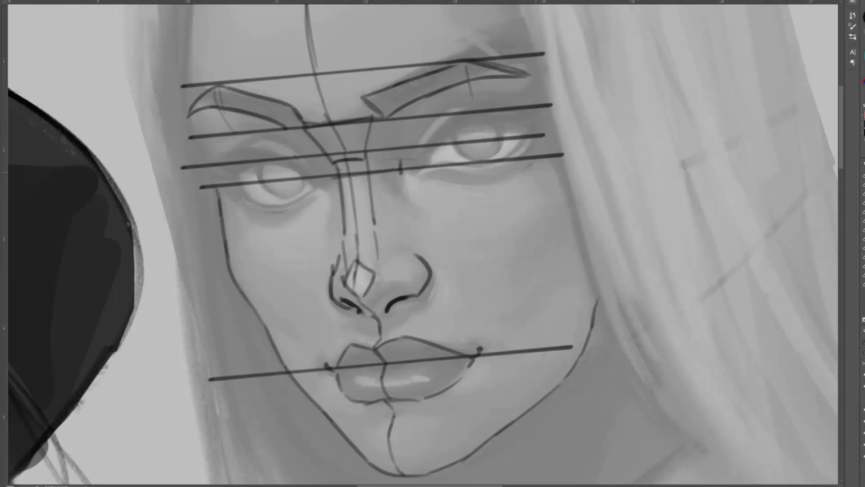
Sketch the left eye with its lid outlines, iris, crease and a thick outer lash line.
{"action": "mouse_move", "coordinate": [316, 173]}
{"action": "left_mouse_down"}
{"action": "mouse_move", "coordinate": [262, 161]}
{"action": "mouse_move", "coordinate": [234, 180]}
{"action": "mouse_move", "coordinate": [315, 187]}
{"action": "left_mouse_up"}
{"action": "mouse_move", "coordinate": [264, 163]}
{"action": "left_mouse_down"}
{"action": "mouse_move", "coordinate": [310, 185]}
{"action": "mouse_move", "coordinate": [307, 177]}
{"action": "left_mouse_up"}
{"action": "mouse_move", "coordinate": [248, 167]}
{"action": "left_mouse_down"}
{"action": "mouse_move", "coordinate": [219, 170]}
{"action": "mouse_move", "coordinate": [248, 162]}
{"action": "left_mouse_up"}
{"action": "mouse_move", "coordinate": [229, 174]}
{"action": "left_mouse_down"}
{"action": "mouse_move", "coordinate": [264, 160]}
{"action": "mouse_move", "coordinate": [312, 175]}
{"action": "left_mouse_up"}
{"action": "mouse_move", "coordinate": [321, 171]}
{"action": "left_mouse_down"}
{"action": "mouse_move", "coordinate": [279, 138]}
{"action": "mouse_move", "coordinate": [236, 158]}
{"action": "left_mouse_up"}
Darken the inner ends of both eyebrows.
{"action": "left_click_drag", "start_coordinate": [284, 128], "coordinate": [307, 137]}
{"action": "left_click_drag", "start_coordinate": [370, 100], "coordinate": [385, 124]}
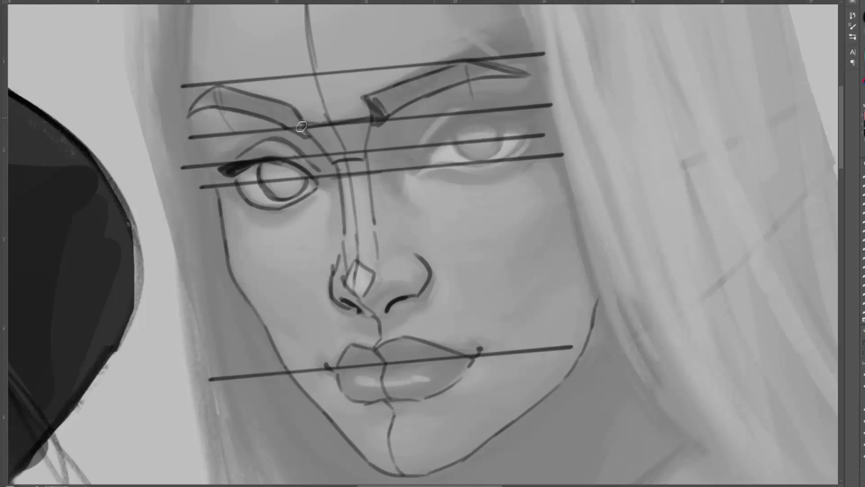
{"action": "left_click_drag", "start_coordinate": [293, 112], "coordinate": [305, 135]}
Mark the lower-lid level of the right eye, draw the left temple contour and undo the stray eye strokes.
{"action": "left_click_drag", "start_coordinate": [444, 187], "coordinate": [526, 181]}
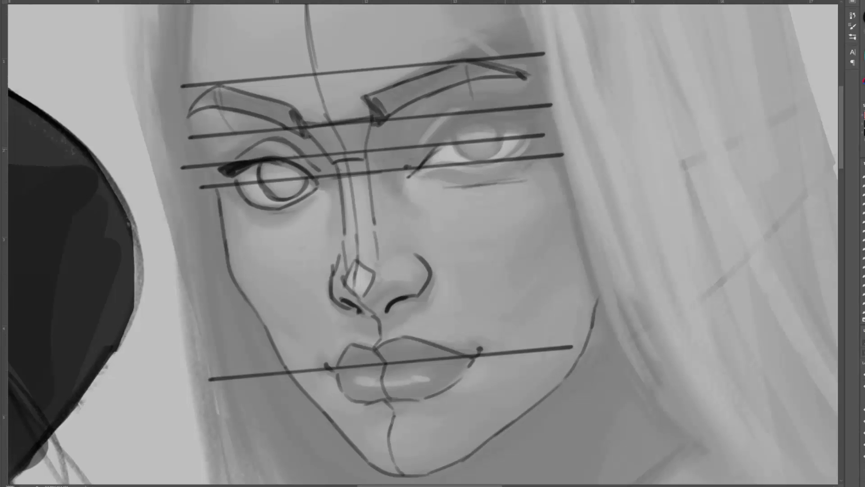
{"action": "left_click_drag", "start_coordinate": [189, 116], "coordinate": [223, 207]}
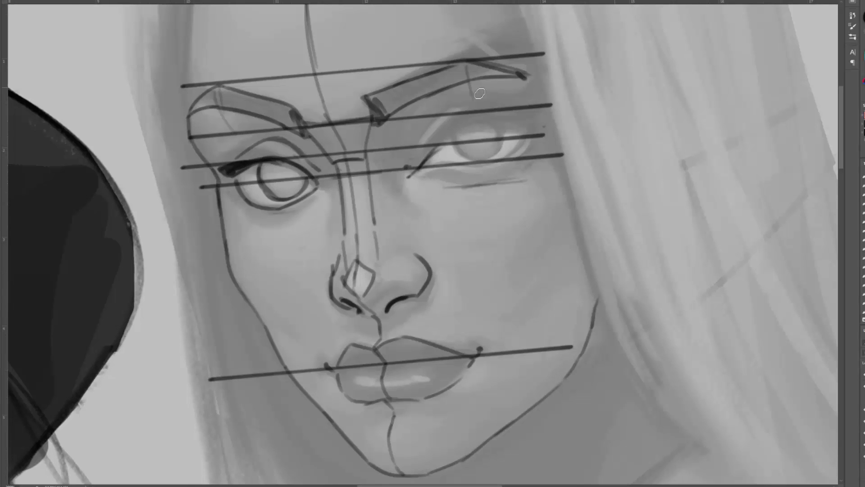
{"action": "key", "text": "ctrl+z"}
{"action": "key", "text": "ctrl+z"}
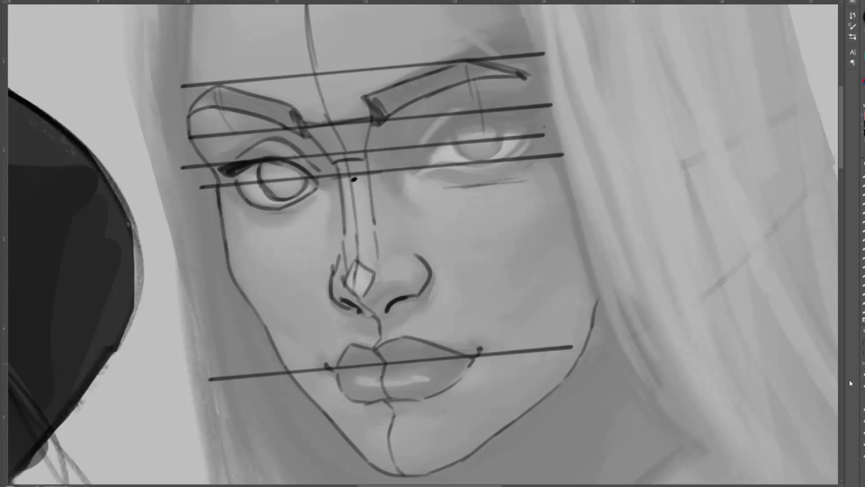
Hide the faded painting and refine the inner corner of the left eye in the line sketch.
{"action": "left_click", "coordinate": [864, 456]}
{"action": "left_click_drag", "start_coordinate": [297, 121], "coordinate": [336, 165]}
{"action": "left_click_drag", "start_coordinate": [314, 175], "coordinate": [321, 192]}
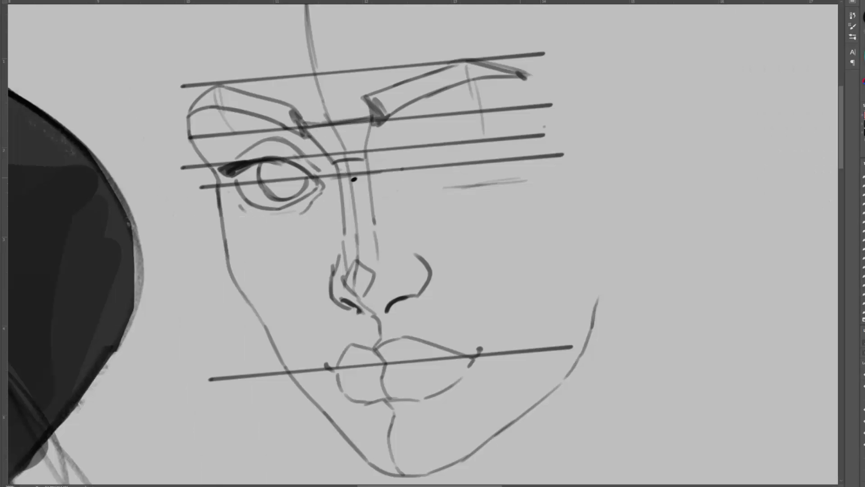
Rough in the upper and lower lid outlines of the right eye.
{"action": "mouse_move", "coordinate": [402, 174]}
{"action": "left_mouse_down"}
{"action": "mouse_move", "coordinate": [424, 150]}
{"action": "mouse_move", "coordinate": [471, 141]}
{"action": "mouse_move", "coordinate": [505, 152]}
{"action": "left_mouse_up"}
{"action": "mouse_move", "coordinate": [443, 142]}
{"action": "left_mouse_down"}
{"action": "mouse_move", "coordinate": [500, 153]}
{"action": "mouse_move", "coordinate": [406, 172]}
{"action": "mouse_move", "coordinate": [464, 139]}
{"action": "left_mouse_up"}
{"action": "mouse_move", "coordinate": [409, 184]}
{"action": "left_mouse_down"}
{"action": "mouse_move", "coordinate": [444, 189]}
{"action": "mouse_move", "coordinate": [495, 161]}
{"action": "left_mouse_up"}
{"action": "left_click_drag", "start_coordinate": [495, 161], "coordinate": [443, 192]}
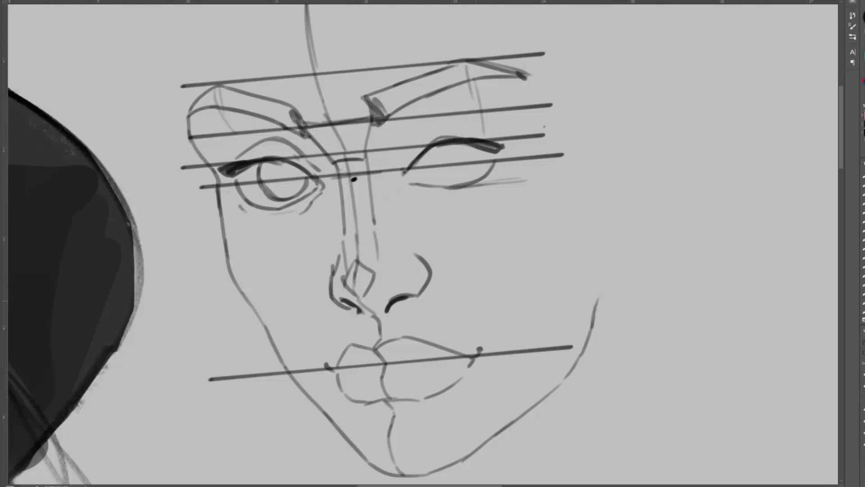
Add a light line across the nostril bases and redraw the right eye's upper lid as a thick, tapered lash line.
{"action": "left_click_drag", "start_coordinate": [414, 288], "coordinate": [355, 299]}
{"action": "left_click_drag", "start_coordinate": [413, 180], "coordinate": [495, 169]}
{"action": "left_click_drag", "start_coordinate": [405, 174], "coordinate": [435, 143]}
{"action": "key", "text": "b"}
{"action": "left_click_drag", "start_coordinate": [436, 143], "coordinate": [503, 148]}
{"action": "mouse_move", "coordinate": [409, 165]}
{"action": "left_mouse_down"}
{"action": "mouse_move", "coordinate": [509, 155]}
{"action": "mouse_move", "coordinate": [451, 140]}
{"action": "left_mouse_up"}
{"action": "left_click_drag", "start_coordinate": [436, 140], "coordinate": [479, 135]}
{"action": "left_click_drag", "start_coordinate": [406, 167], "coordinate": [452, 142]}
{"action": "mouse_move", "coordinate": [450, 142]}
{"action": "left_mouse_down"}
{"action": "mouse_move", "coordinate": [511, 153]}
{"action": "mouse_move", "coordinate": [485, 137]}
{"action": "left_mouse_up"}
{"action": "left_click_drag", "start_coordinate": [470, 135], "coordinate": [503, 139]}
{"action": "left_click_drag", "start_coordinate": [432, 143], "coordinate": [518, 144]}
{"action": "mouse_move", "coordinate": [519, 143]}
{"action": "left_mouse_down"}
{"action": "mouse_move", "coordinate": [511, 155]}
{"action": "mouse_move", "coordinate": [430, 144]}
{"action": "left_mouse_up"}
{"action": "left_click_drag", "start_coordinate": [422, 149], "coordinate": [402, 169]}
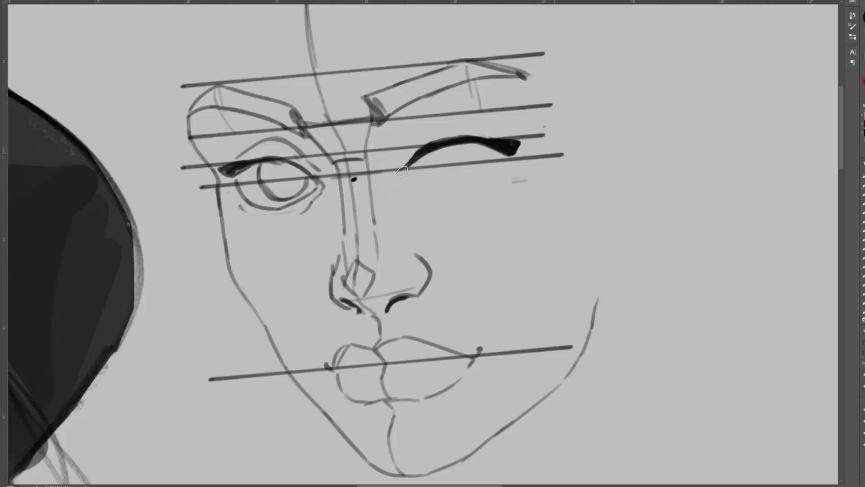
Undo the stray diagonal stroke and sketch the lower lid and iris of the right eye.
{"action": "mouse_move", "coordinate": [384, 133]}
{"action": "left_mouse_down"}
{"action": "mouse_move", "coordinate": [396, 160]}
{"action": "mouse_move", "coordinate": [466, 188]}
{"action": "left_mouse_up"}
{"action": "key", "text": "ctrl+z"}
{"action": "mouse_move", "coordinate": [410, 177]}
{"action": "left_mouse_down"}
{"action": "mouse_move", "coordinate": [453, 188]}
{"action": "mouse_move", "coordinate": [503, 167]}
{"action": "left_mouse_up"}
{"action": "mouse_move", "coordinate": [438, 151]}
{"action": "left_mouse_down"}
{"action": "mouse_move", "coordinate": [450, 180]}
{"action": "mouse_move", "coordinate": [491, 152]}
{"action": "mouse_move", "coordinate": [451, 180]}
{"action": "left_mouse_up"}
Draw light alignment lines across both eyebrows and a vertical line up from the left temple.
{"action": "left_click_drag", "start_coordinate": [228, 107], "coordinate": [334, 93]}
{"action": "left_click_drag", "start_coordinate": [434, 85], "coordinate": [507, 82]}
{"action": "left_click_drag", "start_coordinate": [187, 118], "coordinate": [188, 50]}
Draw the lid crease above the right eye, darken its iris edge and clean up the lower lid.
{"action": "key", "text": "e"}
{"action": "mouse_move", "coordinate": [490, 158]}
{"action": "left_mouse_down"}
{"action": "mouse_move", "coordinate": [444, 178]}
{"action": "mouse_move", "coordinate": [488, 168]}
{"action": "left_mouse_up"}
{"action": "key", "text": "b"}
{"action": "key", "text": "ctrl+z"}
{"action": "left_click_drag", "start_coordinate": [399, 157], "coordinate": [446, 117]}
{"action": "left_click_drag", "start_coordinate": [448, 116], "coordinate": [501, 130]}
{"action": "left_click_drag", "start_coordinate": [439, 149], "coordinate": [443, 169]}
{"action": "mouse_move", "coordinate": [315, 178]}
{"action": "left_mouse_down"}
{"action": "mouse_move", "coordinate": [275, 159]}
{"action": "mouse_move", "coordinate": [243, 167]}
{"action": "left_mouse_up"}
{"action": "left_click_drag", "start_coordinate": [486, 185], "coordinate": [486, 144]}
{"action": "mouse_move", "coordinate": [408, 125]}
{"action": "left_mouse_down"}
{"action": "mouse_move", "coordinate": [411, 139]}
{"action": "mouse_move", "coordinate": [470, 148]}
{"action": "left_mouse_up"}
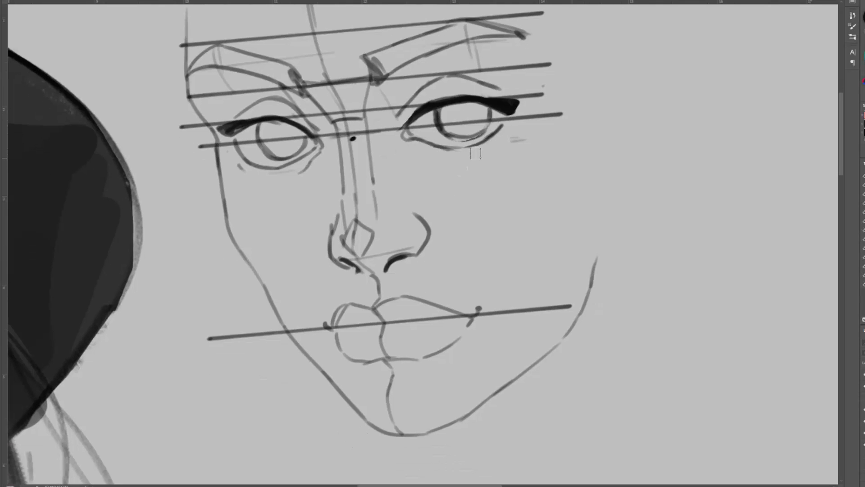
Redraw the right eye's lower lid and strengthen its upper lid and outer corner.
{"action": "key", "text": "ctrl+z"}
{"action": "left_click_drag", "start_coordinate": [417, 141], "coordinate": [501, 126]}
{"action": "mouse_move", "coordinate": [432, 102]}
{"action": "left_mouse_down"}
{"action": "mouse_move", "coordinate": [502, 99]}
{"action": "mouse_move", "coordinate": [508, 117]}
{"action": "mouse_move", "coordinate": [520, 100]}
{"action": "mouse_move", "coordinate": [499, 94]}
{"action": "left_mouse_up"}
{"action": "key", "text": "e"}
{"action": "key", "text": "b"}
{"action": "mouse_move", "coordinate": [499, 130]}
{"action": "left_mouse_down"}
{"action": "mouse_move", "coordinate": [506, 118]}
{"action": "mouse_move", "coordinate": [483, 139]}
{"action": "left_mouse_up"}
Add short crease strokes beneath the right eye and draw a curved guide line linking the undersides of both eyes.
{"action": "left_click_drag", "start_coordinate": [406, 147], "coordinate": [440, 157]}
{"action": "left_click_drag", "start_coordinate": [500, 139], "coordinate": [498, 143]}
{"action": "mouse_move", "coordinate": [441, 160]}
{"action": "left_mouse_down"}
{"action": "mouse_move", "coordinate": [439, 181]}
{"action": "mouse_move", "coordinate": [508, 143]}
{"action": "left_mouse_up"}
{"action": "key", "text": "ctrl+z"}
{"action": "key", "text": "e"}
{"action": "key", "text": "b"}
{"action": "mouse_move", "coordinate": [237, 194]}
{"action": "left_mouse_down"}
{"action": "mouse_move", "coordinate": [403, 182]}
{"action": "mouse_move", "coordinate": [514, 155]}
{"action": "left_mouse_up"}
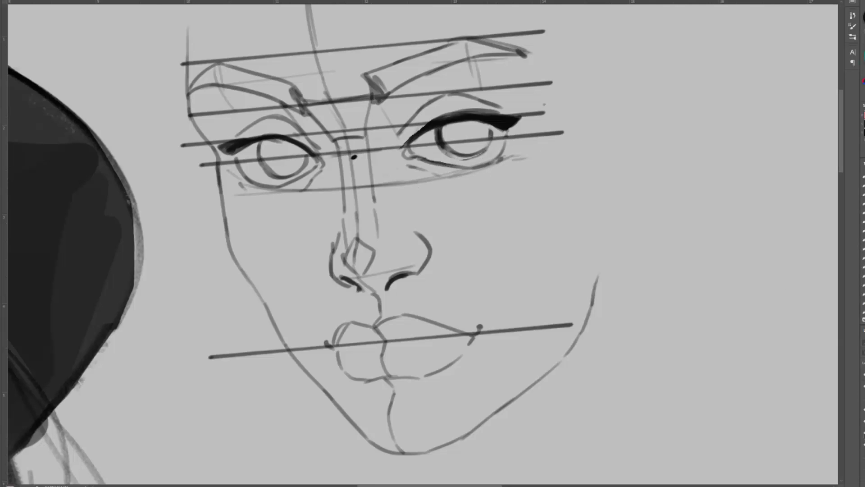
Undo the curved guide between the eyes, hide the slanted guide lines, and redraw the right eye's lower lid.
{"action": "key", "text": "ctrl+z"}
{"action": "left_click", "coordinate": [863, 397]}
{"action": "left_click", "coordinate": [864, 397]}
{"action": "left_click", "coordinate": [863, 397]}
{"action": "key", "text": "e"}
{"action": "mouse_move", "coordinate": [501, 158]}
{"action": "left_mouse_down"}
{"action": "mouse_move", "coordinate": [477, 170]}
{"action": "mouse_move", "coordinate": [422, 160]}
{"action": "mouse_move", "coordinate": [457, 116]}
{"action": "mouse_move", "coordinate": [473, 118]}
{"action": "left_mouse_up"}
{"action": "left_click_drag", "start_coordinate": [407, 159], "coordinate": [495, 157]}
{"action": "key", "text": "b"}
{"action": "left_click_drag", "start_coordinate": [409, 158], "coordinate": [496, 155]}
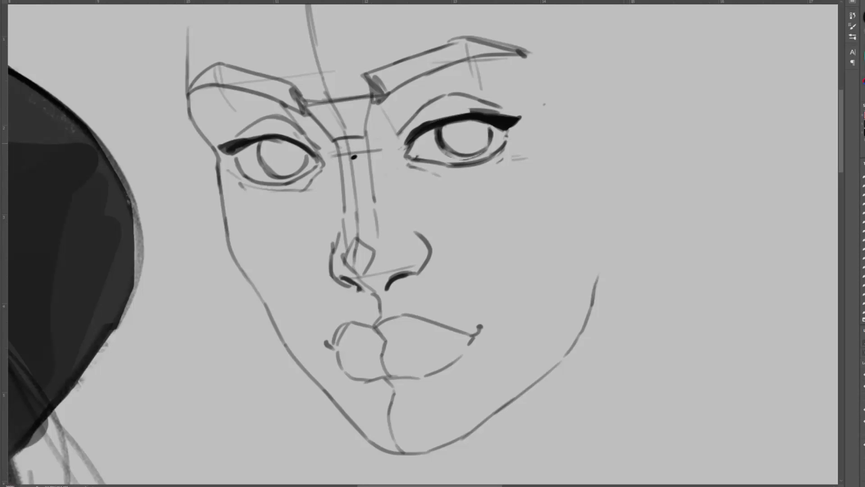
Erase both eyebrow outlines and redraw them as sharper angular shapes with high arches.
{"action": "left_click_drag", "start_coordinate": [354, 157], "coordinate": [355, 189]}
{"action": "mouse_move", "coordinate": [212, 184]}
{"action": "left_mouse_down"}
{"action": "mouse_move", "coordinate": [198, 108]}
{"action": "mouse_move", "coordinate": [266, 114]}
{"action": "mouse_move", "coordinate": [310, 135]}
{"action": "mouse_move", "coordinate": [528, 86]}
{"action": "left_mouse_up"}
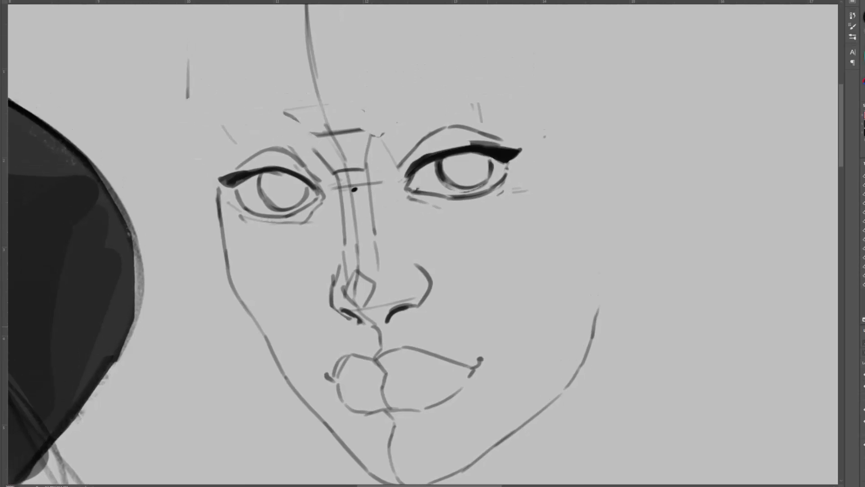
{"action": "left_click_drag", "start_coordinate": [195, 134], "coordinate": [310, 146]}
{"action": "left_click_drag", "start_coordinate": [221, 124], "coordinate": [310, 148]}
{"action": "mouse_move", "coordinate": [380, 138]}
{"action": "left_mouse_down"}
{"action": "mouse_move", "coordinate": [377, 118]}
{"action": "mouse_move", "coordinate": [545, 113]}
{"action": "left_mouse_up"}
{"action": "key", "text": "ctrl+z"}
{"action": "left_click_drag", "start_coordinate": [381, 138], "coordinate": [546, 115]}
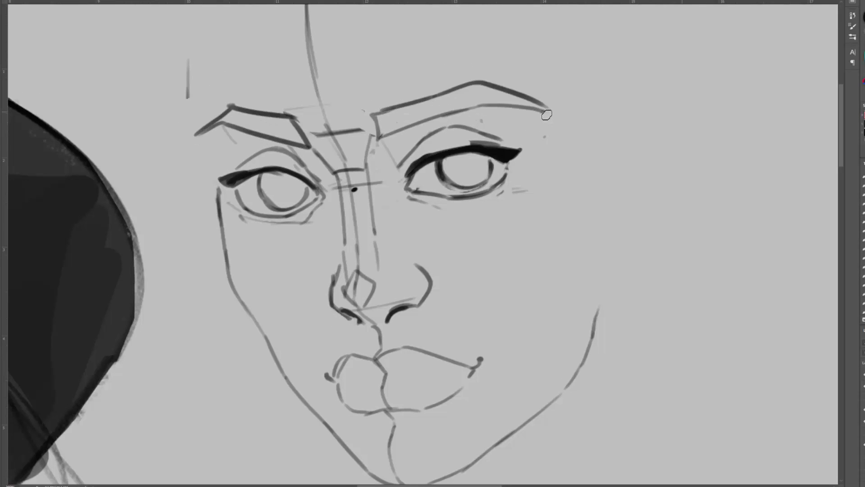
Sketch the cheekbone plane line on the right cheek and thicken the upper lash lines of both eyes.
{"action": "left_click_drag", "start_coordinate": [567, 205], "coordinate": [514, 354]}
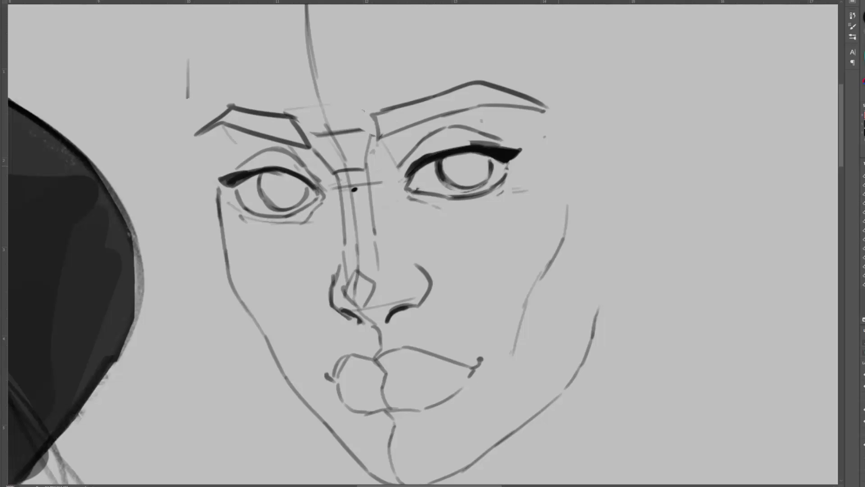
{"action": "mouse_move", "coordinate": [402, 180]}
{"action": "left_mouse_down"}
{"action": "mouse_move", "coordinate": [428, 155]}
{"action": "mouse_move", "coordinate": [450, 156]}
{"action": "left_mouse_up"}
{"action": "key", "text": "b"}
{"action": "left_click_drag", "start_coordinate": [500, 146], "coordinate": [429, 162]}
{"action": "left_click_drag", "start_coordinate": [236, 174], "coordinate": [317, 188]}
{"action": "left_click_drag", "start_coordinate": [248, 171], "coordinate": [286, 166]}
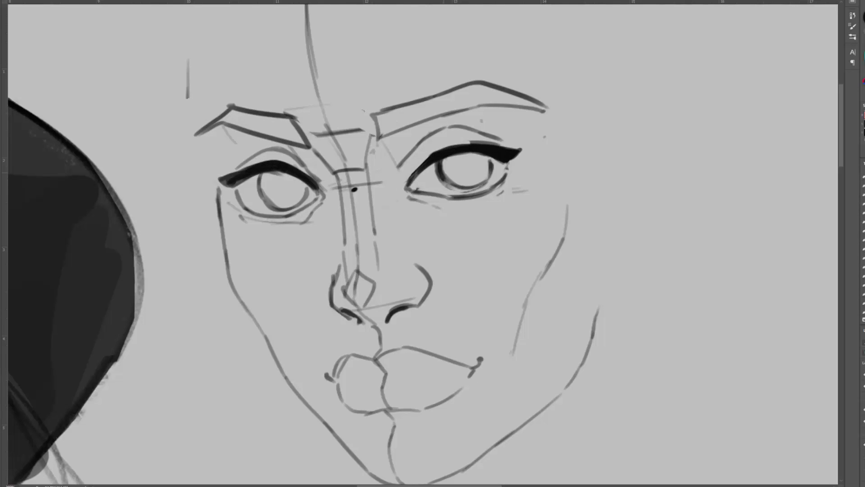
Erase the left temple contour and redraw it closer in, running up the side of the forehead.
{"action": "left_click_drag", "start_coordinate": [472, 215], "coordinate": [474, 238]}
{"action": "key", "text": "e"}
{"action": "mouse_move", "coordinate": [196, 159]}
{"action": "left_mouse_down"}
{"action": "mouse_move", "coordinate": [216, 143]}
{"action": "mouse_move", "coordinate": [219, 218]}
{"action": "left_mouse_up"}
{"action": "key", "text": "b"}
{"action": "left_click_drag", "start_coordinate": [205, 136], "coordinate": [210, 185]}
{"action": "left_click_drag", "start_coordinate": [213, 49], "coordinate": [205, 146]}
{"action": "key", "text": "ctrl+z"}
{"action": "key", "text": "e"}
{"action": "left_click_drag", "start_coordinate": [187, 85], "coordinate": [188, 121]}
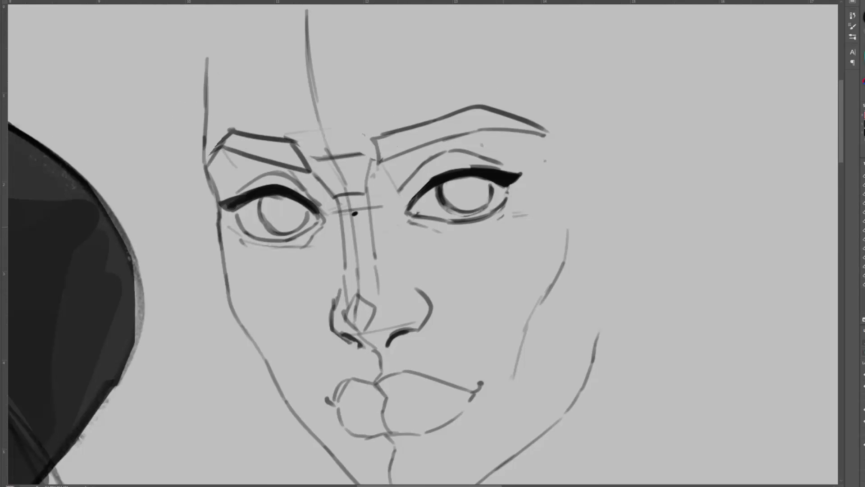
Check the brows, eyes and mouth against the slanted guide lines.
{"action": "scroll", "coordinate": [405, 243], "scroll_direction": "down", "scroll_amount": 4}
{"action": "left_click", "coordinate": [862, 434]}
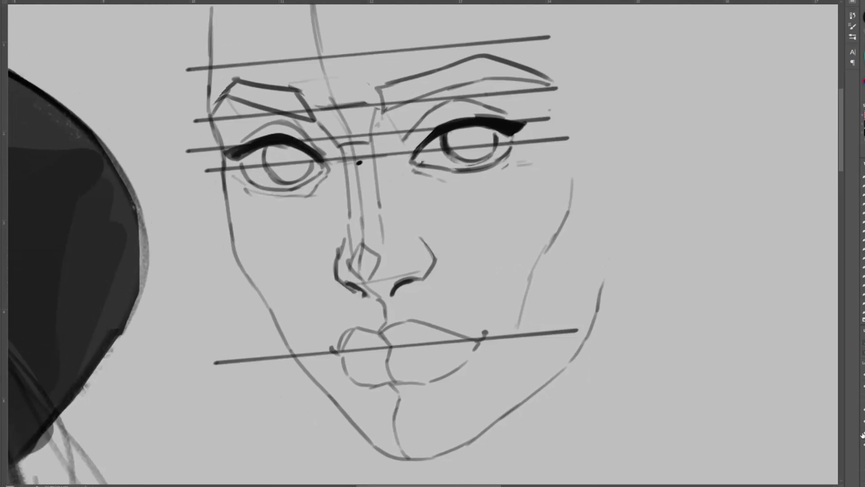
{"action": "left_click", "coordinate": [861, 435]}
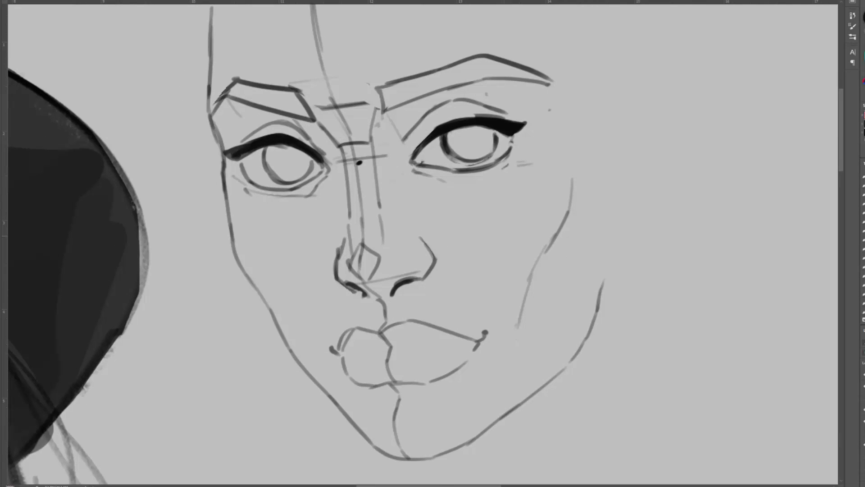
{"action": "left_click", "coordinate": [328, 143]}
{"action": "key", "text": "Return"}
{"action": "key", "text": "v"}
{"action": "left_click", "coordinate": [329, 165]}
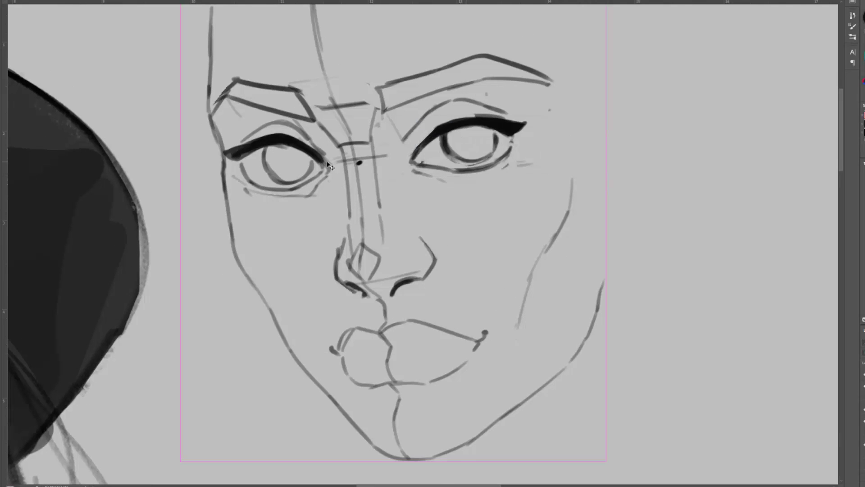
{"action": "key", "text": "shift+Up"}
{"action": "key", "text": "ctrl+z"}
Lasso the left eye and shift it slightly inward toward the nose.
{"action": "key", "text": "l"}
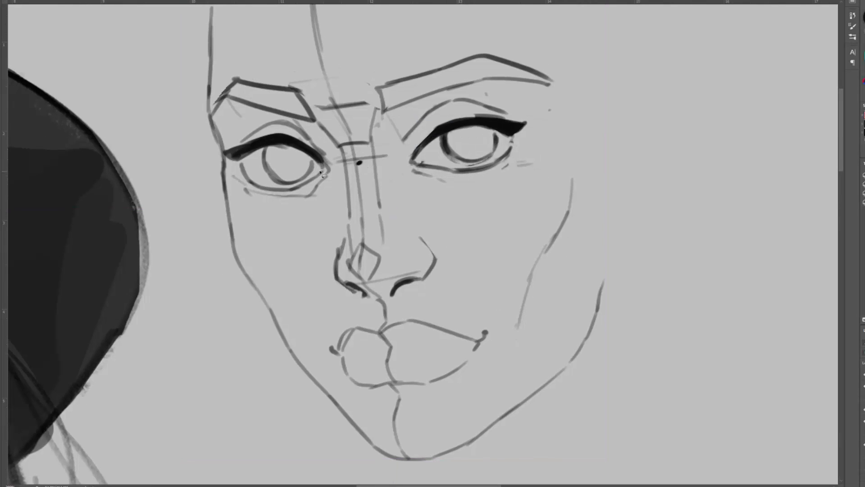
{"action": "mouse_move", "coordinate": [318, 207]}
{"action": "left_mouse_down"}
{"action": "mouse_move", "coordinate": [246, 128]}
{"action": "mouse_move", "coordinate": [280, 212]}
{"action": "left_mouse_up"}
{"action": "key", "text": "v"}
{"action": "key", "text": "shift+Right"}
{"action": "left_click_drag", "start_coordinate": [300, 177], "coordinate": [296, 177]}
{"action": "key", "text": "ctrl+d"}
{"action": "key", "text": "ctrl+s"}
Lasso the right eye, shift it slightly outward, and clear the selection.
{"action": "key", "text": "l"}
{"action": "left_click_drag", "start_coordinate": [397, 131], "coordinate": [399, 135]}
{"action": "key", "text": "v"}
{"action": "left_click_drag", "start_coordinate": [474, 130], "coordinate": [480, 130]}
{"action": "key", "text": "ctrl+d"}
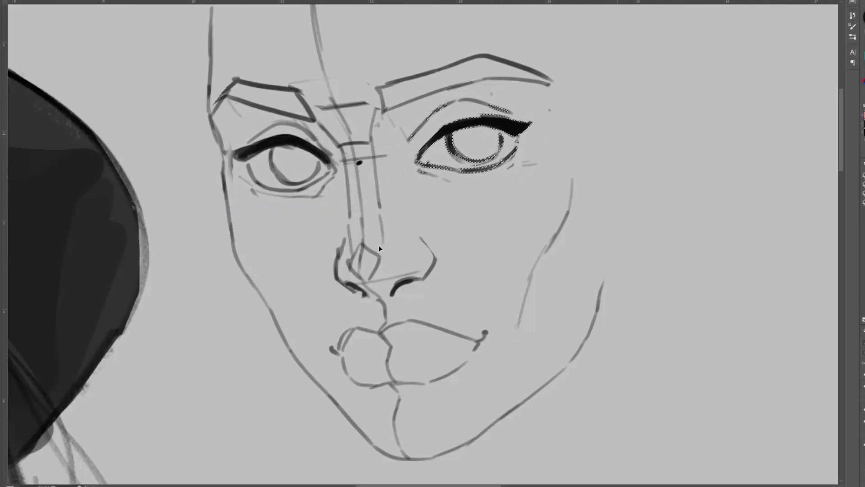
{"action": "key", "text": "l"}
{"action": "left_click_drag", "start_coordinate": [373, 75], "coordinate": [382, 112]}
{"action": "left_click", "coordinate": [484, 156]}
{"action": "key", "text": "b"}
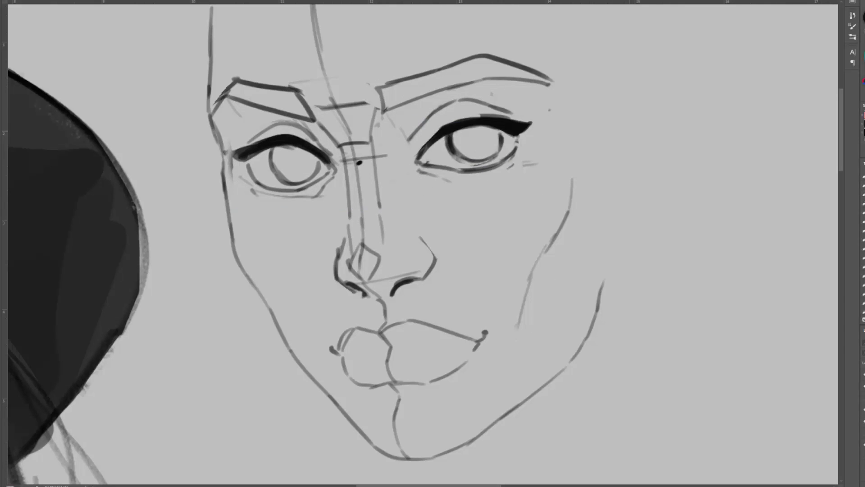
Show the slanted guide lines and nudge them down until the lowest one meets the lower lids.
{"action": "left_click", "coordinate": [864, 433]}
{"action": "left_click", "coordinate": [864, 433]}
{"action": "left_click", "coordinate": [864, 433]}
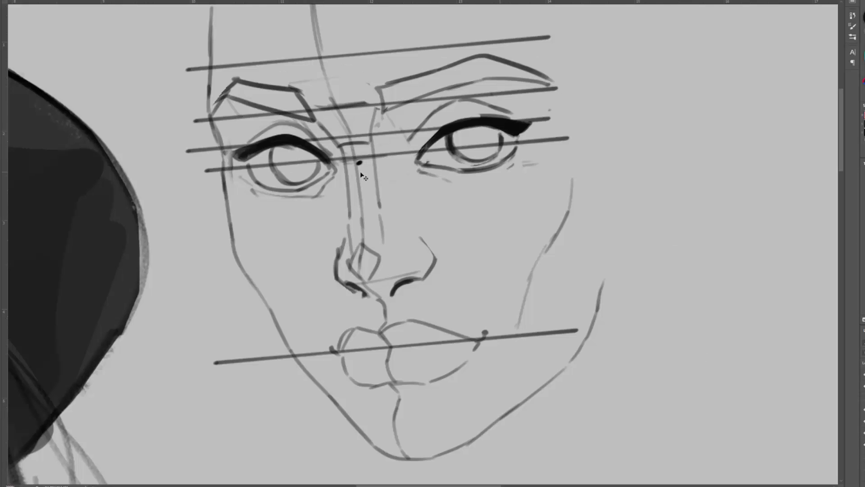
{"action": "key", "text": "shift+Down"}
{"action": "key", "text": "shift+Down"}
{"action": "key", "text": "shift+Down"}
{"action": "key", "text": "shift+Down"}
{"action": "key", "text": "shift+Down"}
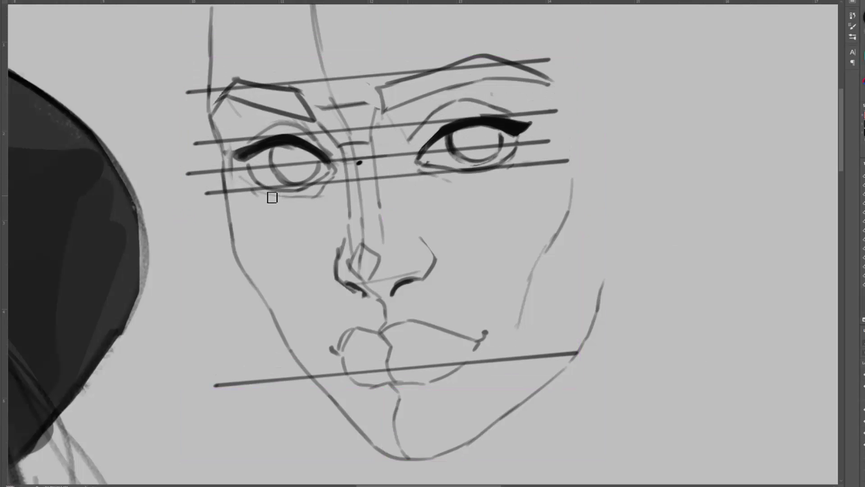
Redraw the left eye's lower lid slightly higher to match the guide, and hide the guide lines.
{"action": "key", "text": "v"}
{"action": "mouse_move", "coordinate": [286, 192]}
{"action": "left_mouse_down"}
{"action": "mouse_move", "coordinate": [323, 177]}
{"action": "mouse_move", "coordinate": [319, 168]}
{"action": "left_mouse_up"}
{"action": "mouse_move", "coordinate": [250, 169]}
{"action": "left_mouse_down"}
{"action": "mouse_move", "coordinate": [303, 187]}
{"action": "mouse_move", "coordinate": [259, 196]}
{"action": "left_mouse_up"}
{"action": "left_click", "coordinate": [863, 433]}
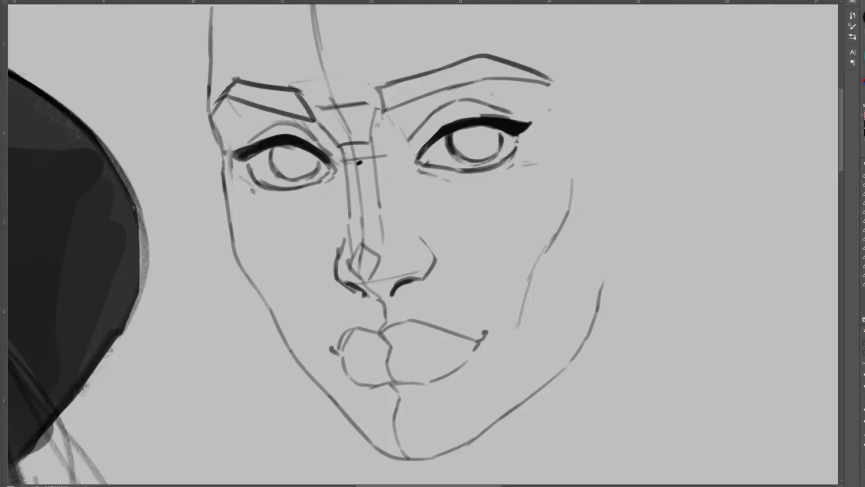
{"action": "left_click_drag", "start_coordinate": [250, 164], "coordinate": [304, 189]}
Lasso each eye in turn and fine-tune its position and angle with Free Transform.
{"action": "mouse_move", "coordinate": [239, 135]}
{"action": "left_mouse_down"}
{"action": "mouse_move", "coordinate": [325, 194]}
{"action": "mouse_move", "coordinate": [282, 120]}
{"action": "left_mouse_up"}
{"action": "key", "text": "ctrl+t"}
{"action": "left_click_drag", "start_coordinate": [368, 178], "coordinate": [367, 185]}
{"action": "left_click_drag", "start_coordinate": [313, 184], "coordinate": [310, 182]}
{"action": "key", "text": "Return"}
{"action": "left_click_drag", "start_coordinate": [398, 118], "coordinate": [405, 105]}
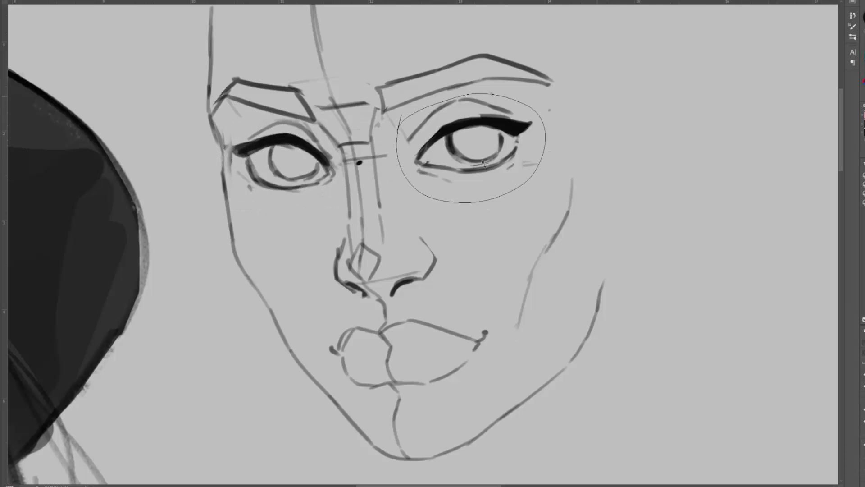
{"action": "key", "text": "ctrl+t"}
{"action": "left_click_drag", "start_coordinate": [508, 142], "coordinate": [506, 139]}
{"action": "key", "text": "Return"}
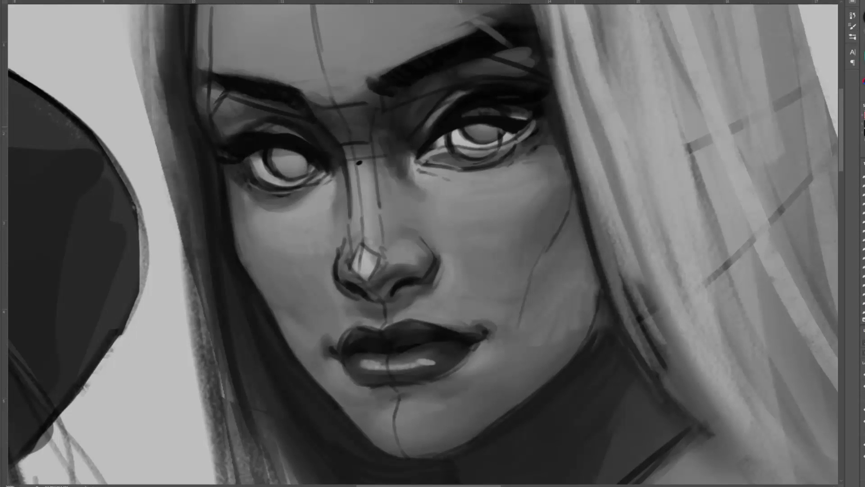
Paint skin tone over the old eyebrows and eyes beneath the sketch, blending the areas under both eyes.
{"action": "mouse_move", "coordinate": [444, 111]}
{"action": "left_mouse_down"}
{"action": "mouse_move", "coordinate": [495, 100]}
{"action": "mouse_move", "coordinate": [468, 67]}
{"action": "left_mouse_up"}
{"action": "mouse_move", "coordinate": [369, 62]}
{"action": "left_mouse_down"}
{"action": "mouse_move", "coordinate": [259, 57]}
{"action": "mouse_move", "coordinate": [399, 49]}
{"action": "mouse_move", "coordinate": [289, 72]}
{"action": "left_mouse_up"}
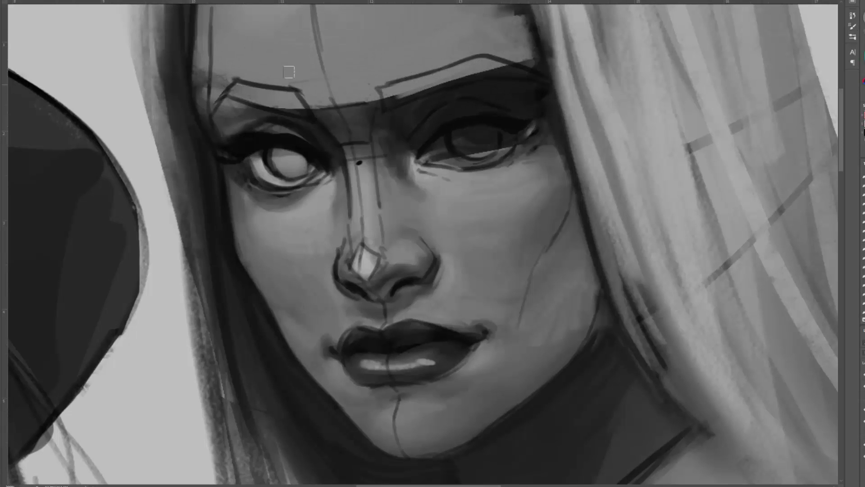
{"action": "mouse_move", "coordinate": [216, 110]}
{"action": "left_mouse_down"}
{"action": "mouse_move", "coordinate": [283, 151]}
{"action": "mouse_move", "coordinate": [330, 153]}
{"action": "left_mouse_up"}
{"action": "mouse_move", "coordinate": [406, 128]}
{"action": "left_mouse_down"}
{"action": "mouse_move", "coordinate": [373, 92]}
{"action": "mouse_move", "coordinate": [341, 156]}
{"action": "left_mouse_up"}
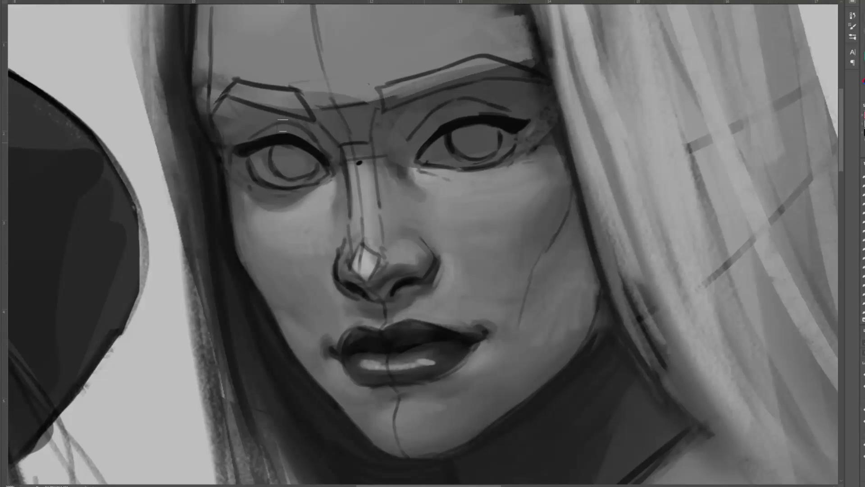
{"action": "left_click_drag", "start_coordinate": [303, 192], "coordinate": [331, 181]}
{"action": "left_click_drag", "start_coordinate": [417, 173], "coordinate": [530, 164]}
{"action": "left_click_drag", "start_coordinate": [266, 198], "coordinate": [419, 172]}
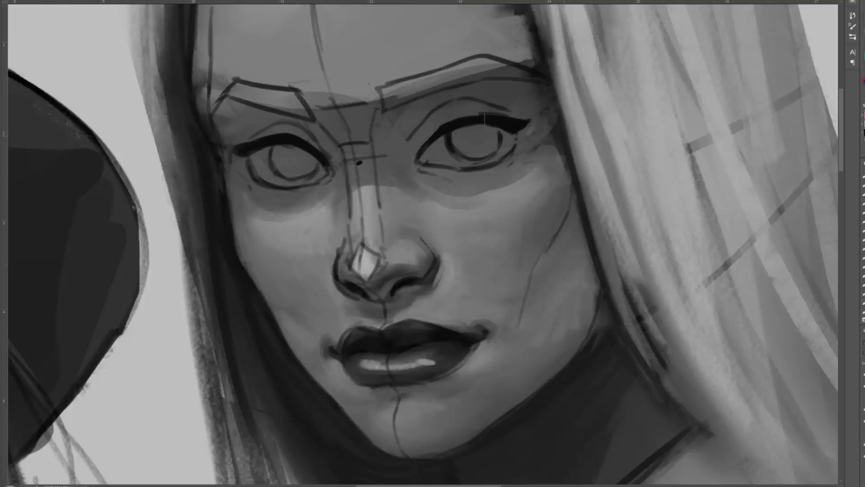
Clean up the right temple edge and fill both eyebrows with dark tone inside their sketched outlines.
{"action": "mouse_move", "coordinate": [548, 145]}
{"action": "left_mouse_down"}
{"action": "mouse_move", "coordinate": [549, 121]}
{"action": "mouse_move", "coordinate": [518, 144]}
{"action": "left_mouse_up"}
{"action": "mouse_move", "coordinate": [553, 65]}
{"action": "left_mouse_down"}
{"action": "mouse_move", "coordinate": [575, 138]}
{"action": "mouse_move", "coordinate": [568, 182]}
{"action": "left_mouse_up"}
{"action": "mouse_move", "coordinate": [391, 97]}
{"action": "left_mouse_down"}
{"action": "mouse_move", "coordinate": [487, 63]}
{"action": "mouse_move", "coordinate": [525, 74]}
{"action": "left_mouse_up"}
{"action": "mouse_move", "coordinate": [308, 112]}
{"action": "left_mouse_down"}
{"action": "mouse_move", "coordinate": [230, 91]}
{"action": "mouse_move", "coordinate": [216, 111]}
{"action": "left_mouse_up"}
{"action": "mouse_move", "coordinate": [241, 87]}
{"action": "left_mouse_down"}
{"action": "mouse_move", "coordinate": [295, 97]}
{"action": "mouse_move", "coordinate": [308, 210]}
{"action": "mouse_move", "coordinate": [345, 139]}
{"action": "mouse_move", "coordinate": [332, 100]}
{"action": "left_mouse_up"}
{"action": "left_click_drag", "start_coordinate": [407, 135], "coordinate": [486, 88]}
{"action": "mouse_move", "coordinate": [351, 139]}
{"action": "left_mouse_down"}
{"action": "mouse_move", "coordinate": [279, 97]}
{"action": "mouse_move", "coordinate": [269, 101]}
{"action": "left_mouse_up"}
{"action": "left_click_drag", "start_coordinate": [230, 77], "coordinate": [251, 175]}
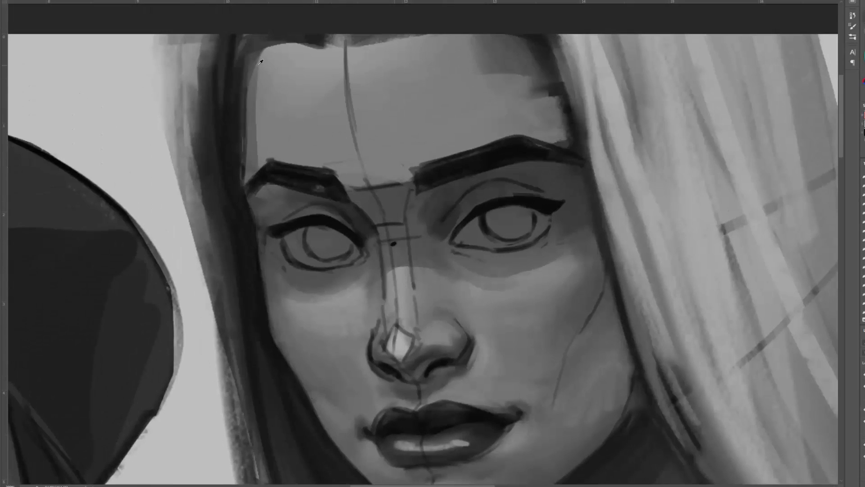
Shade both sides of the forehead along the hairline and tidy the inner end of the right eyebrow.
{"action": "left_click_drag", "start_coordinate": [265, 49], "coordinate": [253, 157]}
{"action": "left_click_drag", "start_coordinate": [268, 54], "coordinate": [261, 164]}
{"action": "mouse_move", "coordinate": [550, 88]}
{"action": "left_mouse_down"}
{"action": "mouse_move", "coordinate": [560, 135]}
{"action": "mouse_move", "coordinate": [552, 129]}
{"action": "left_mouse_up"}
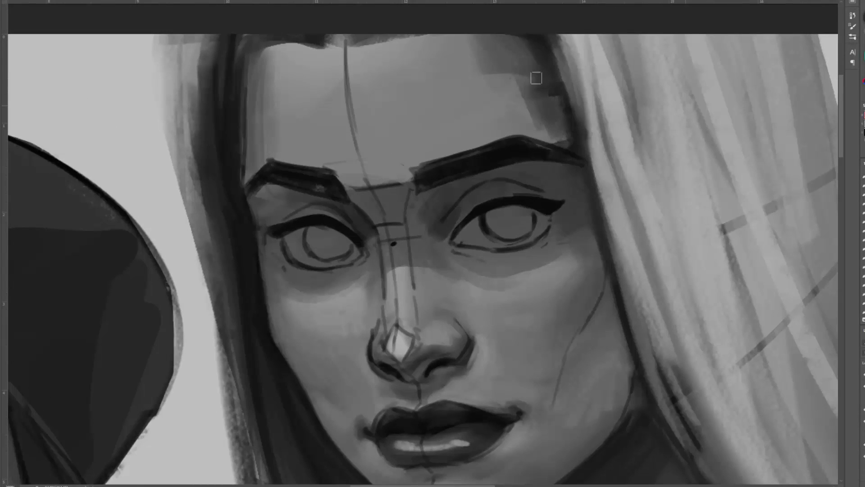
{"action": "mouse_move", "coordinate": [518, 76]}
{"action": "left_mouse_down"}
{"action": "mouse_move", "coordinate": [535, 127]}
{"action": "mouse_move", "coordinate": [510, 123]}
{"action": "left_mouse_up"}
{"action": "left_click_drag", "start_coordinate": [475, 82], "coordinate": [481, 125]}
{"action": "left_click_drag", "start_coordinate": [486, 48], "coordinate": [468, 97]}
{"action": "mouse_move", "coordinate": [417, 173]}
{"action": "left_mouse_down"}
{"action": "mouse_move", "coordinate": [427, 158]}
{"action": "mouse_move", "coordinate": [450, 166]}
{"action": "left_mouse_up"}
Clean up the shading around the nostrils and the underside of the nose.
{"action": "left_click_drag", "start_coordinate": [392, 179], "coordinate": [369, 47]}
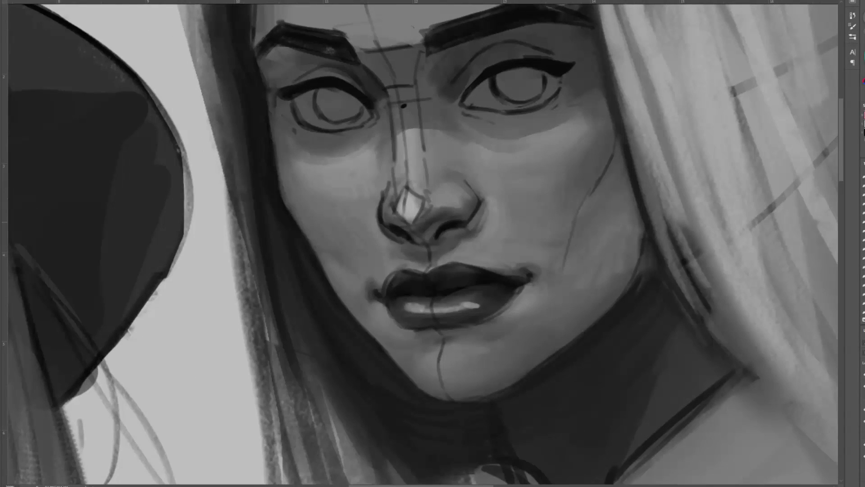
{"action": "left_click_drag", "start_coordinate": [474, 227], "coordinate": [455, 250]}
{"action": "mouse_move", "coordinate": [378, 202]}
{"action": "left_mouse_down"}
{"action": "mouse_move", "coordinate": [379, 234]}
{"action": "mouse_move", "coordinate": [399, 248]}
{"action": "left_mouse_up"}
{"action": "mouse_move", "coordinate": [381, 228]}
{"action": "left_mouse_down"}
{"action": "mouse_move", "coordinate": [415, 260]}
{"action": "mouse_move", "coordinate": [450, 259]}
{"action": "left_mouse_up"}
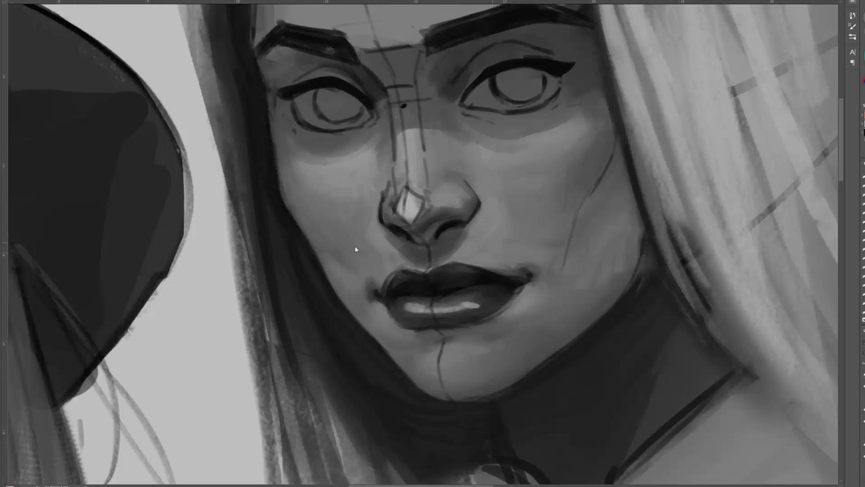
Lighten the lower cheek planes on both sides, following the cheekbone line on the right.
{"action": "mouse_move", "coordinate": [598, 206]}
{"action": "left_mouse_down"}
{"action": "mouse_move", "coordinate": [569, 256]}
{"action": "mouse_move", "coordinate": [579, 261]}
{"action": "left_mouse_up"}
{"action": "left_click_drag", "start_coordinate": [337, 263], "coordinate": [354, 290]}
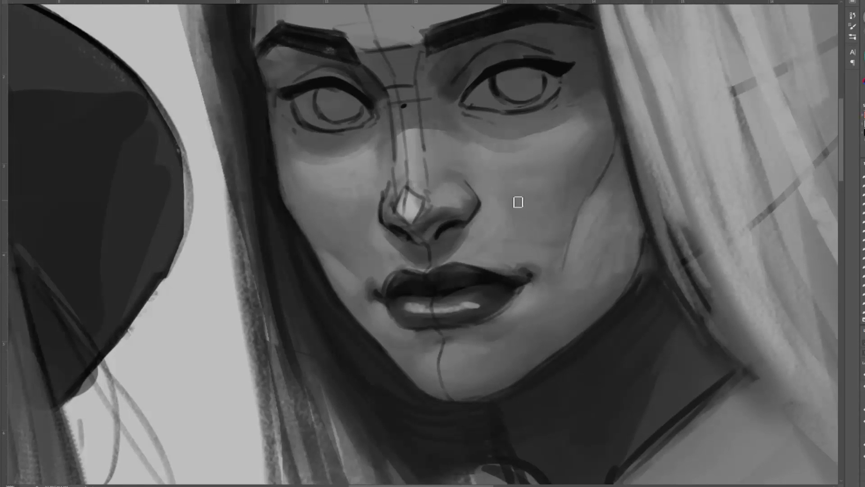
{"action": "left_click", "coordinate": [591, 214], "text": "alt"}
{"action": "left_click_drag", "start_coordinate": [579, 256], "coordinate": [608, 188]}
Darken the outer eye sockets and paint the shading across the eyes and beneath the lower lids.
{"action": "scroll", "coordinate": [589, 247], "scroll_direction": "up", "scroll_amount": 2}
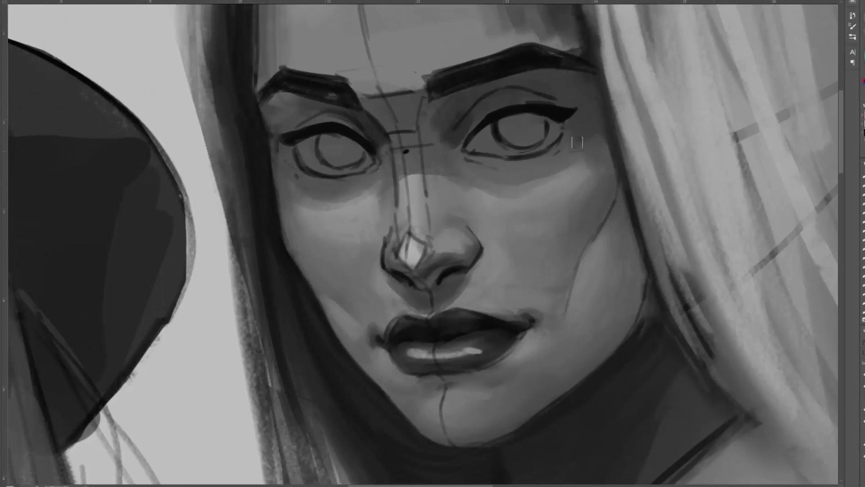
{"action": "left_click_drag", "start_coordinate": [267, 107], "coordinate": [295, 130]}
{"action": "left_click_drag", "start_coordinate": [594, 83], "coordinate": [556, 116]}
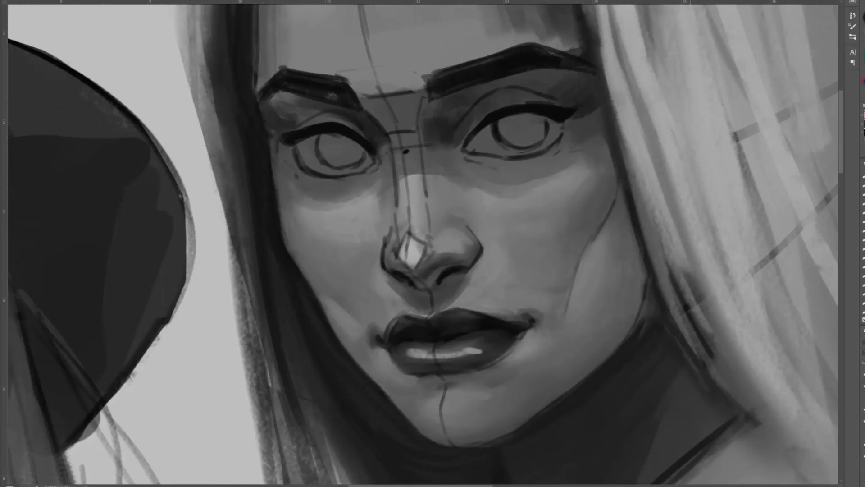
{"action": "left_click_drag", "start_coordinate": [502, 120], "coordinate": [548, 119]}
{"action": "left_click_drag", "start_coordinate": [326, 138], "coordinate": [362, 150]}
{"action": "left_click_drag", "start_coordinate": [484, 177], "coordinate": [489, 207]}
{"action": "left_click_drag", "start_coordinate": [301, 198], "coordinate": [370, 201]}
{"action": "left_click_drag", "start_coordinate": [573, 165], "coordinate": [500, 191]}
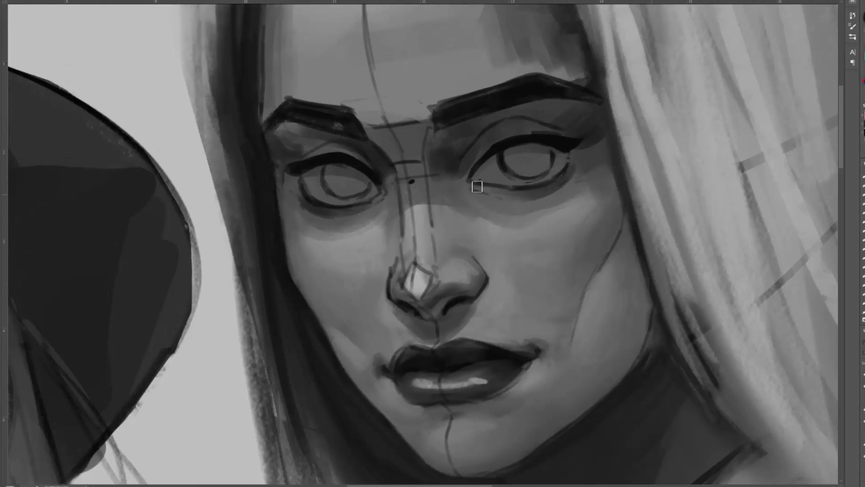
Sample the nose tip's light tone and soften the highlight between the tip and the bridge.
{"action": "left_click", "coordinate": [419, 274], "text": "alt"}
{"action": "mouse_move", "coordinate": [419, 276]}
{"action": "left_mouse_down"}
{"action": "mouse_move", "coordinate": [419, 257]}
{"action": "mouse_move", "coordinate": [407, 278]}
{"action": "left_mouse_up"}
{"action": "mouse_move", "coordinate": [402, 260]}
{"action": "left_mouse_down"}
{"action": "mouse_move", "coordinate": [399, 285]}
{"action": "mouse_move", "coordinate": [481, 282]}
{"action": "mouse_move", "coordinate": [464, 255]}
{"action": "left_mouse_up"}
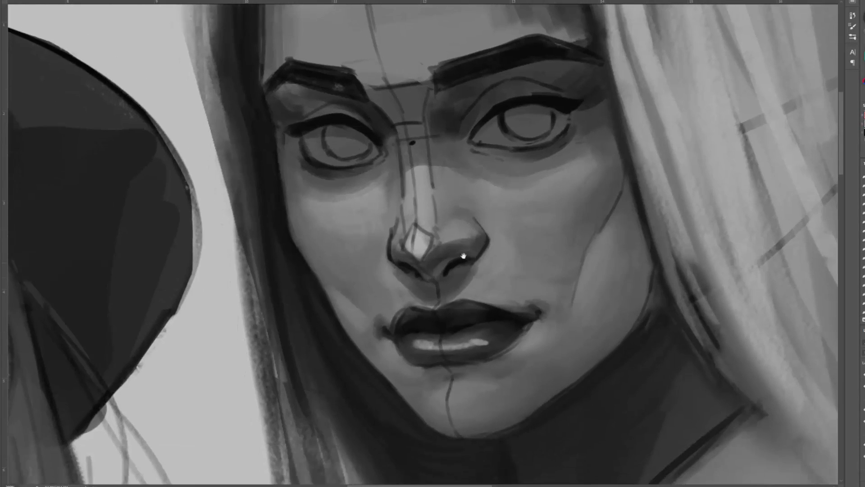
Darken the philtrum above the upper lip, refine the left mouth corner, and soften the lower lip's highlight.
{"action": "mouse_move", "coordinate": [425, 299]}
{"action": "left_mouse_down"}
{"action": "mouse_move", "coordinate": [445, 302]}
{"action": "mouse_move", "coordinate": [433, 299]}
{"action": "mouse_move", "coordinate": [395, 328]}
{"action": "mouse_move", "coordinate": [402, 310]}
{"action": "left_mouse_up"}
{"action": "left_click", "coordinate": [401, 321], "text": "alt"}
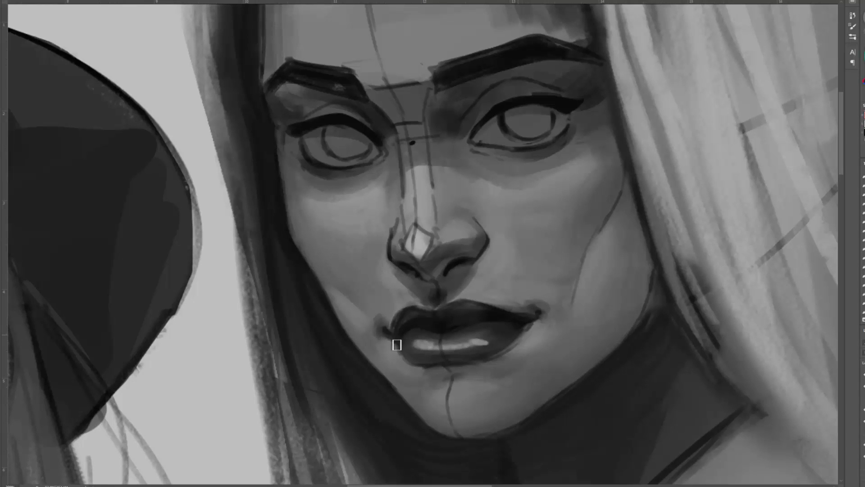
{"action": "mouse_move", "coordinate": [386, 338]}
{"action": "left_mouse_down"}
{"action": "mouse_move", "coordinate": [394, 351]}
{"action": "mouse_move", "coordinate": [387, 340]}
{"action": "left_mouse_up"}
{"action": "mouse_move", "coordinate": [488, 344]}
{"action": "left_mouse_down"}
{"action": "mouse_move", "coordinate": [436, 344]}
{"action": "mouse_move", "coordinate": [445, 356]}
{"action": "left_mouse_up"}
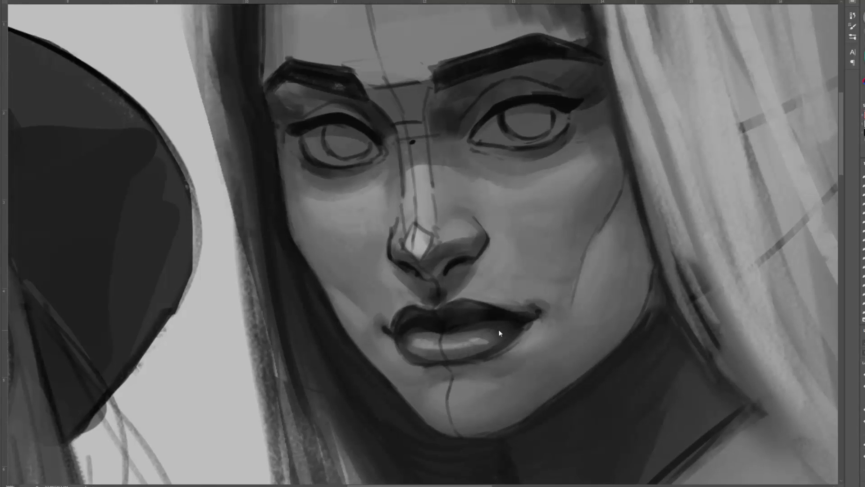
{"action": "left_click_drag", "start_coordinate": [473, 331], "coordinate": [501, 333]}
{"action": "key", "text": "ctrl+z"}
{"action": "key", "text": "ctrl+z"}
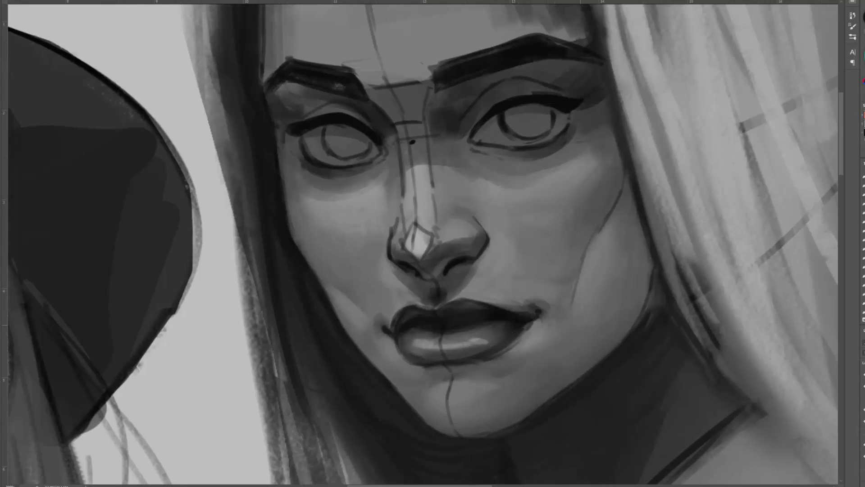
Deepen the shadows in both eye sockets between the eyebrows and the lid creases.
{"action": "left_click_drag", "start_coordinate": [486, 127], "coordinate": [484, 180]}
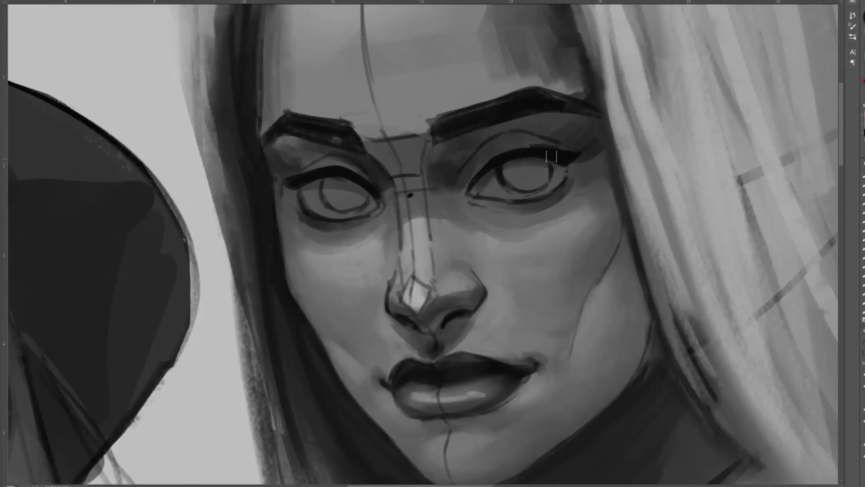
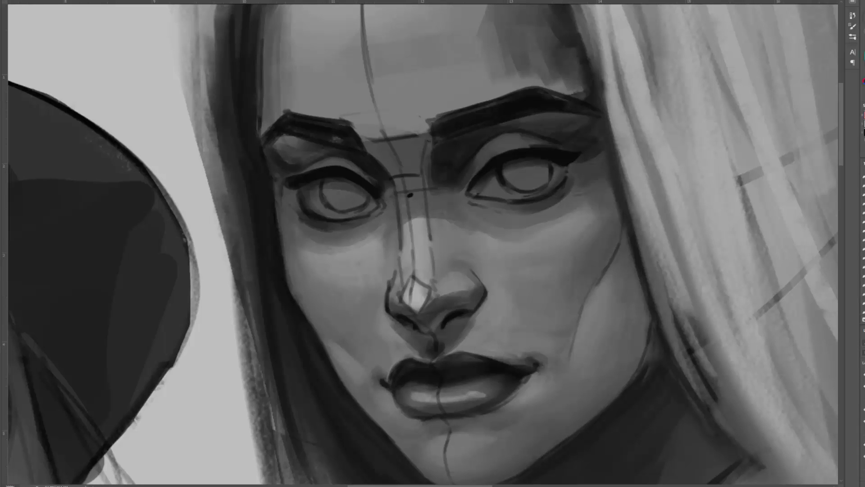
{"action": "scroll", "coordinate": [492, 123], "scroll_direction": "down", "scroll_amount": 5}
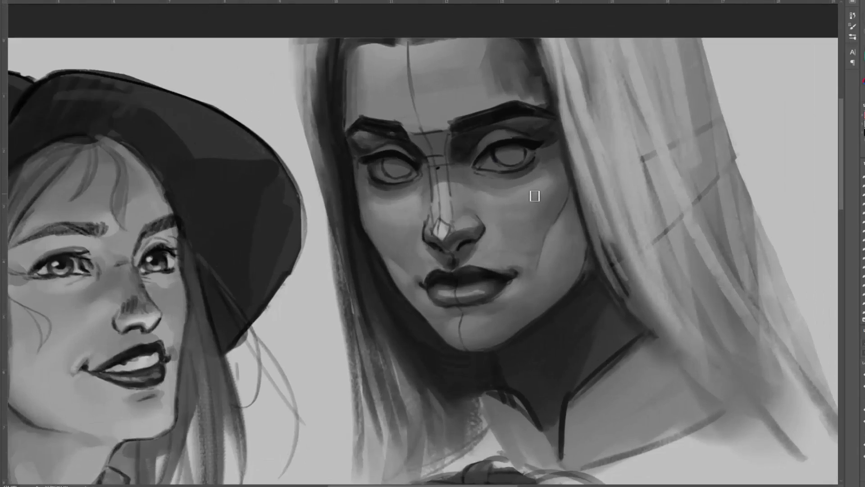
Erase the construction lines from the light-haired head's forehead, nose, eyes, cheek and chin.
{"action": "scroll", "coordinate": [533, 193], "scroll_direction": "up", "scroll_amount": 2}
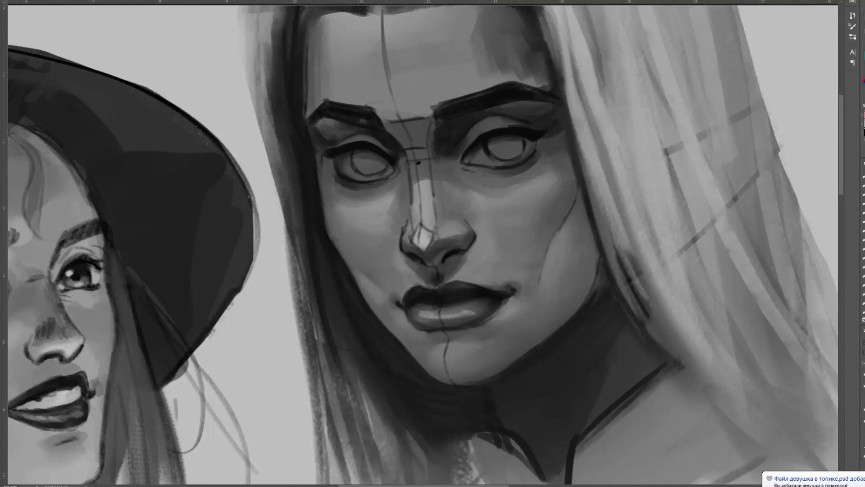
{"action": "left_click", "coordinate": [863, 445]}
{"action": "left_click", "coordinate": [863, 446]}
{"action": "key", "text": "e"}
{"action": "mouse_move", "coordinate": [405, 120]}
{"action": "left_mouse_down"}
{"action": "mouse_move", "coordinate": [398, 126]}
{"action": "mouse_move", "coordinate": [378, 32]}
{"action": "left_mouse_up"}
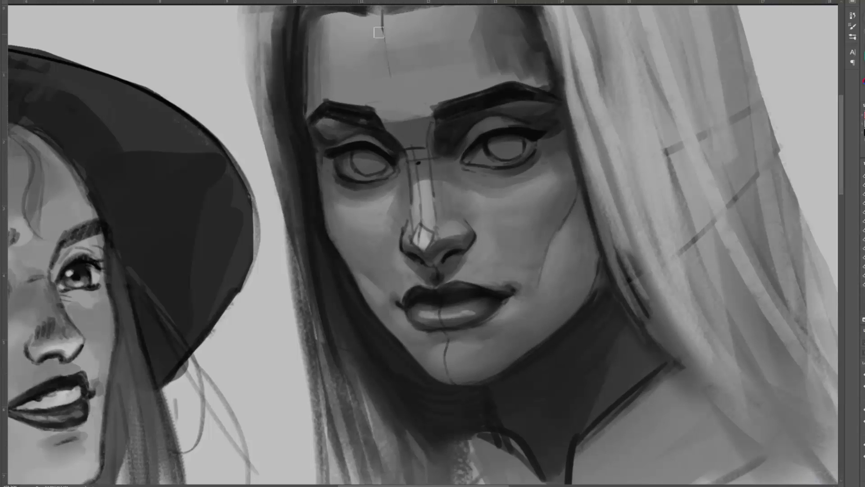
{"action": "left_click_drag", "start_coordinate": [407, 151], "coordinate": [428, 205]}
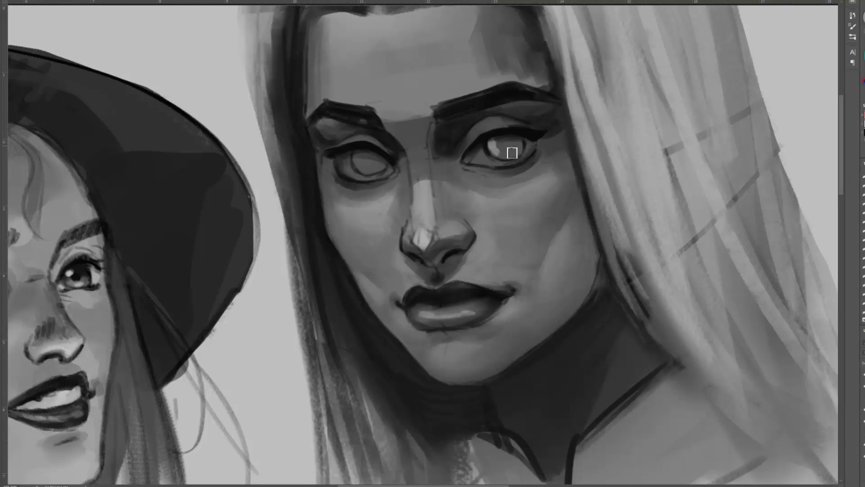
Fill both irises with a flat light grey and refine the inner corners, lower lids and upper lid creases.
{"action": "left_click_drag", "start_coordinate": [512, 153], "coordinate": [505, 143]}
{"action": "left_click_drag", "start_coordinate": [361, 158], "coordinate": [382, 166]}
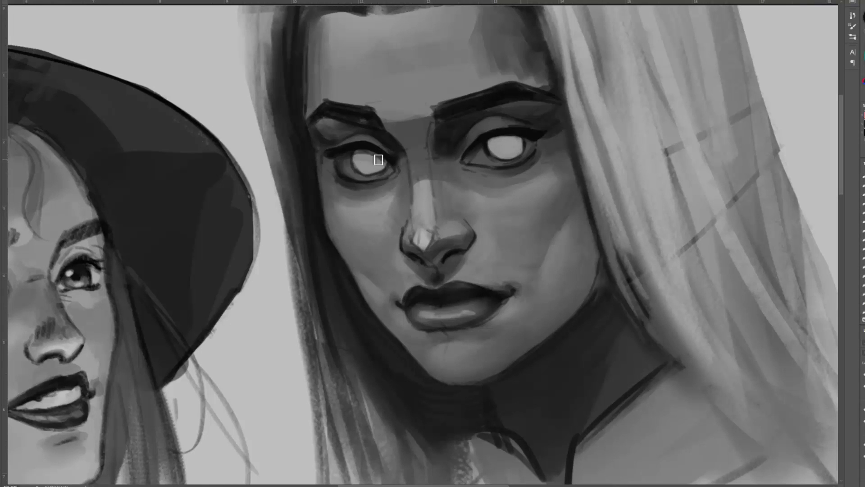
{"action": "left_click_drag", "start_coordinate": [463, 170], "coordinate": [486, 169]}
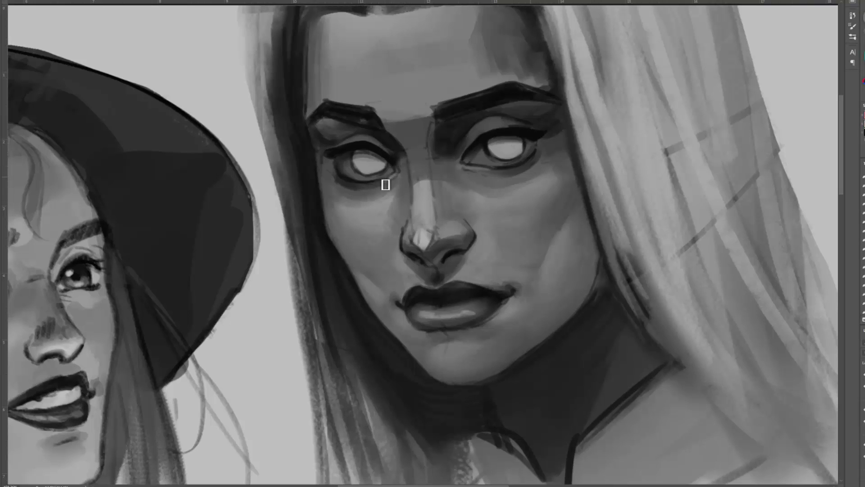
{"action": "left_click_drag", "start_coordinate": [386, 185], "coordinate": [399, 178]}
{"action": "left_click_drag", "start_coordinate": [452, 166], "coordinate": [452, 179]}
{"action": "left_click_drag", "start_coordinate": [492, 128], "coordinate": [479, 124]}
{"action": "left_click_drag", "start_coordinate": [356, 138], "coordinate": [370, 136]}
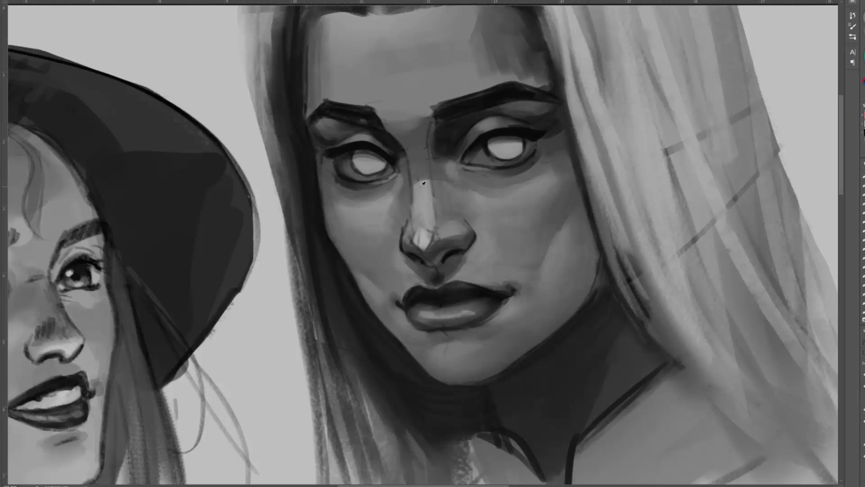
Extend the light plane up the nose bridge to the brows and tone down its side edges.
{"action": "mouse_move", "coordinate": [423, 184]}
{"action": "left_mouse_down"}
{"action": "mouse_move", "coordinate": [420, 156]}
{"action": "mouse_move", "coordinate": [426, 182]}
{"action": "left_mouse_up"}
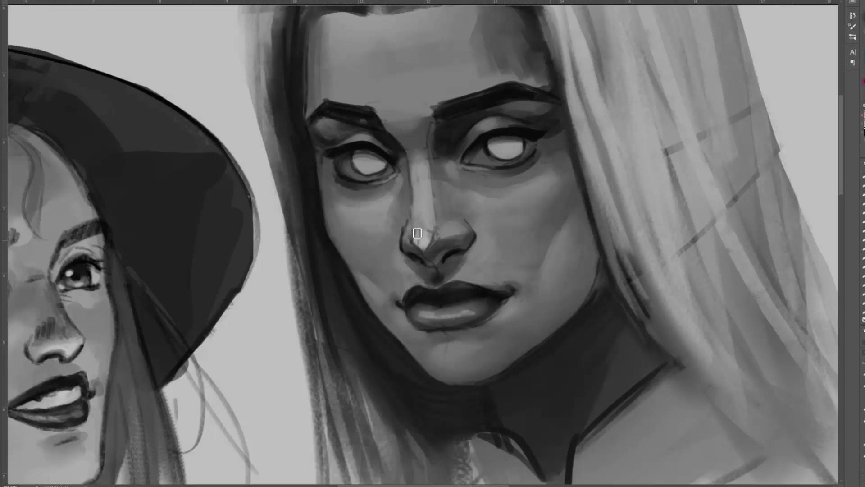
{"action": "mouse_move", "coordinate": [417, 233]}
{"action": "left_mouse_down"}
{"action": "mouse_move", "coordinate": [414, 195]}
{"action": "mouse_move", "coordinate": [433, 201]}
{"action": "mouse_move", "coordinate": [435, 173]}
{"action": "left_mouse_up"}
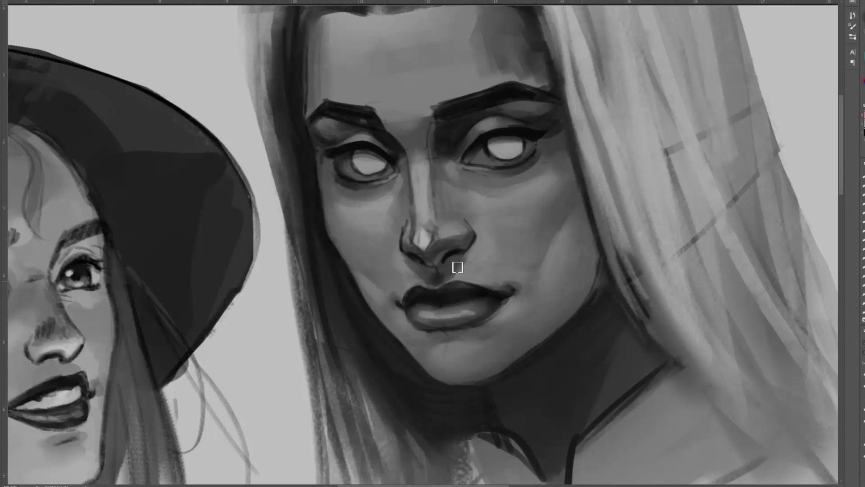
{"action": "mouse_move", "coordinate": [602, 385]}
{"action": "left_mouse_down"}
{"action": "mouse_move", "coordinate": [609, 335]}
{"action": "mouse_move", "coordinate": [604, 381]}
{"action": "left_mouse_up"}
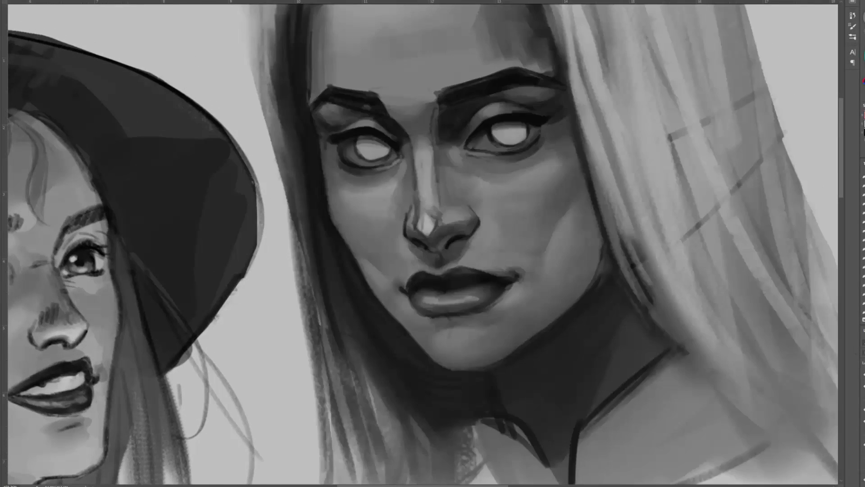
{"action": "left_click_drag", "start_coordinate": [757, 97], "coordinate": [710, 78]}
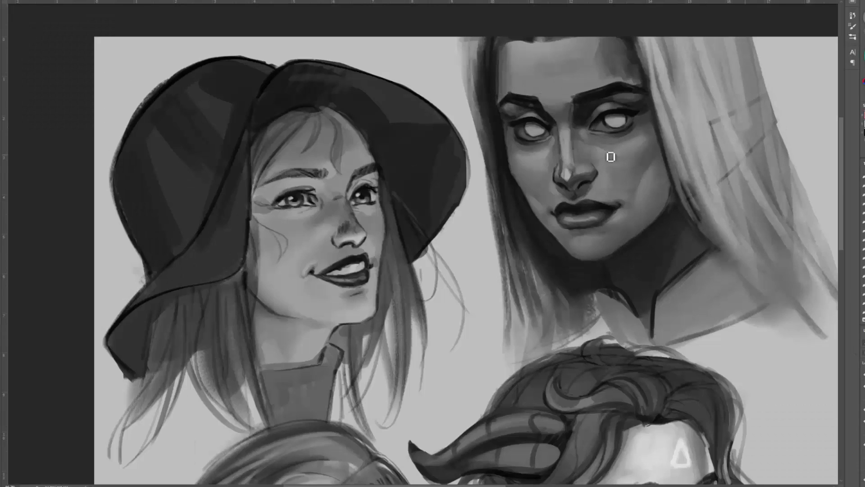
{"action": "left_click_drag", "start_coordinate": [613, 156], "coordinate": [685, 156]}
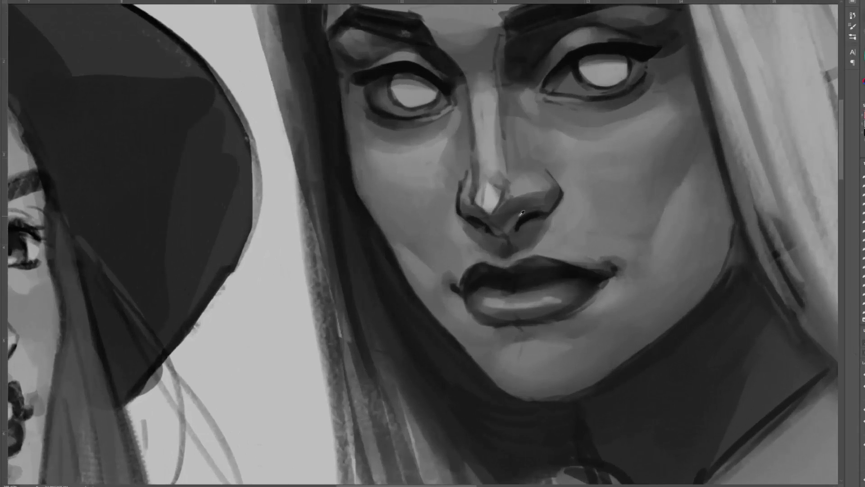
Soften the dark nostril and wing outlines and blend the hard edges around the nose tip.
{"action": "mouse_move", "coordinate": [517, 231]}
{"action": "left_mouse_down"}
{"action": "mouse_move", "coordinate": [532, 216]}
{"action": "mouse_move", "coordinate": [549, 215]}
{"action": "mouse_move", "coordinate": [510, 235]}
{"action": "left_mouse_up"}
{"action": "left_click_drag", "start_coordinate": [548, 211], "coordinate": [559, 198]}
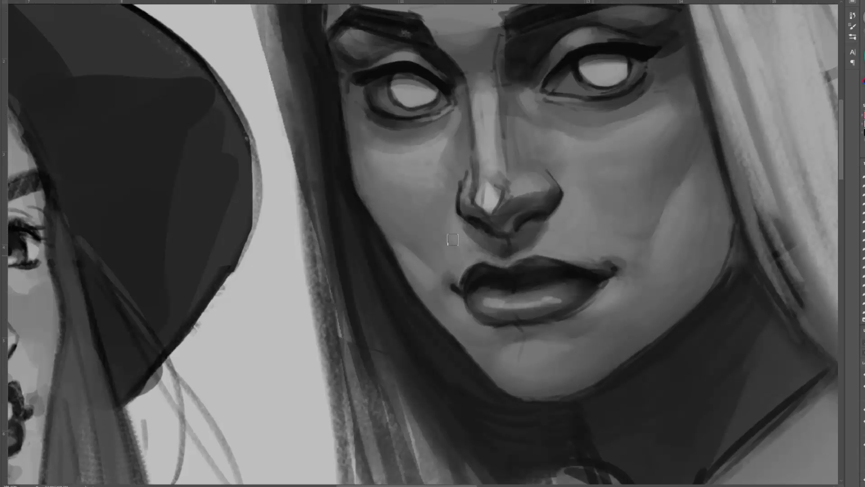
{"action": "left_click_drag", "start_coordinate": [467, 190], "coordinate": [472, 203]}
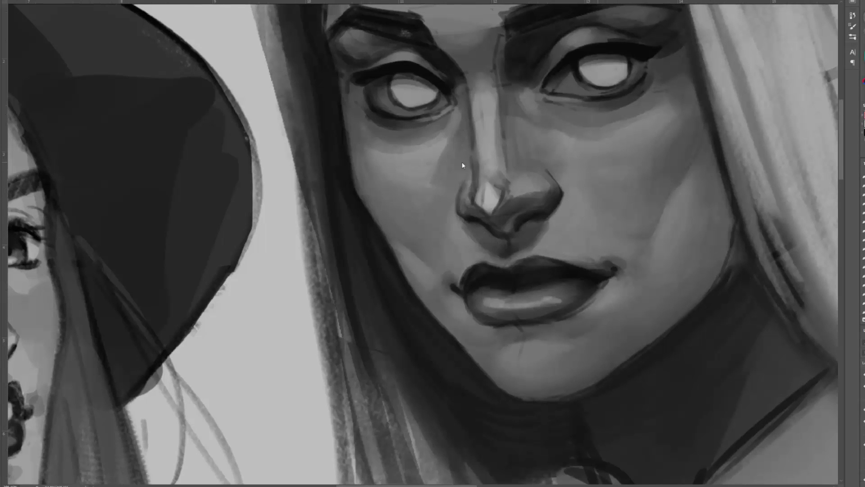
{"action": "mouse_move", "coordinate": [507, 197]}
{"action": "left_mouse_down"}
{"action": "mouse_move", "coordinate": [502, 242]}
{"action": "mouse_move", "coordinate": [522, 244]}
{"action": "mouse_move", "coordinate": [485, 247]}
{"action": "mouse_move", "coordinate": [538, 236]}
{"action": "left_mouse_up"}
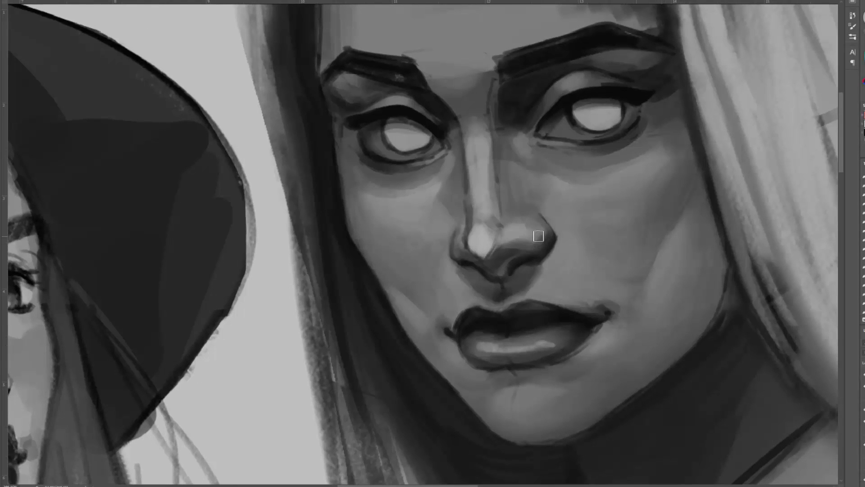
Sample the skin tone beside the nose and smooth the left wing, bridge side and tip highlight.
{"action": "left_click_drag", "start_coordinate": [464, 232], "coordinate": [461, 247]}
{"action": "left_click_drag", "start_coordinate": [516, 175], "coordinate": [497, 153]}
{"action": "left_click", "coordinate": [449, 209], "text": "alt"}
{"action": "mouse_move", "coordinate": [451, 210]}
{"action": "left_mouse_down"}
{"action": "mouse_move", "coordinate": [457, 228]}
{"action": "mouse_move", "coordinate": [473, 236]}
{"action": "left_mouse_up"}
{"action": "scroll", "coordinate": [504, 200], "scroll_direction": "up", "scroll_amount": 2}
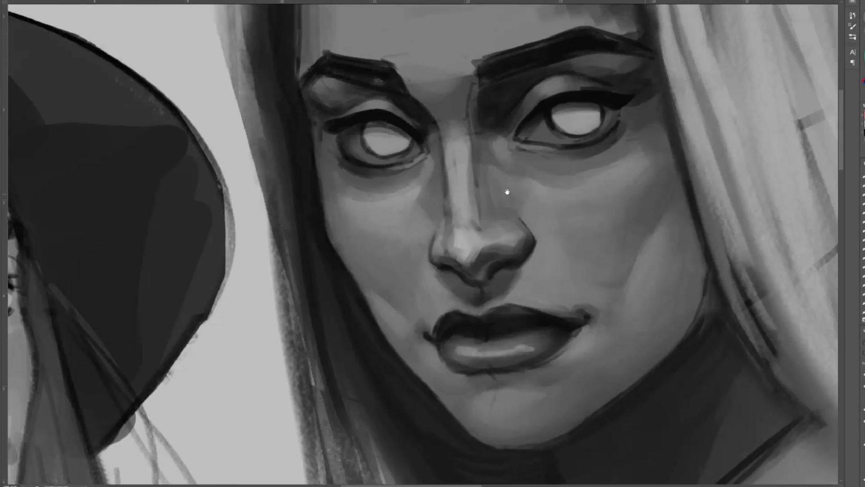
Paint a light rim along both lower lids and blend soft shading into the flat irises.
{"action": "left_click_drag", "start_coordinate": [622, 131], "coordinate": [580, 160]}
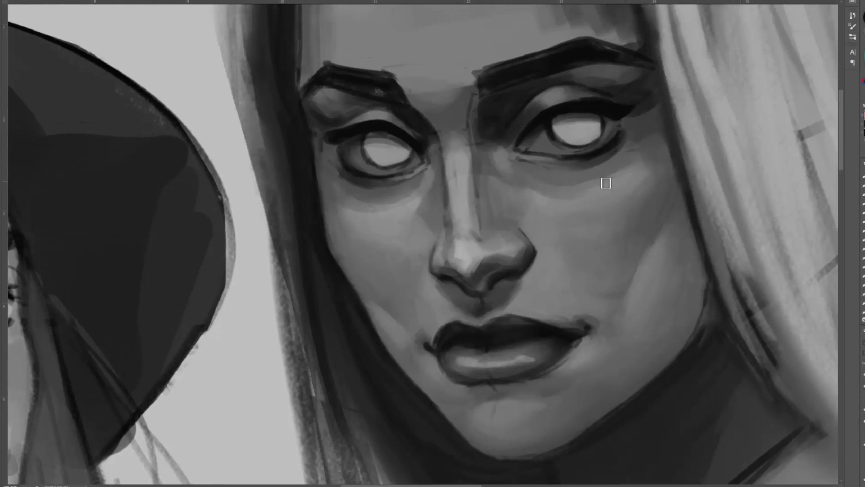
{"action": "left_click", "coordinate": [514, 171], "text": "alt"}
{"action": "left_click_drag", "start_coordinate": [521, 157], "coordinate": [589, 158]}
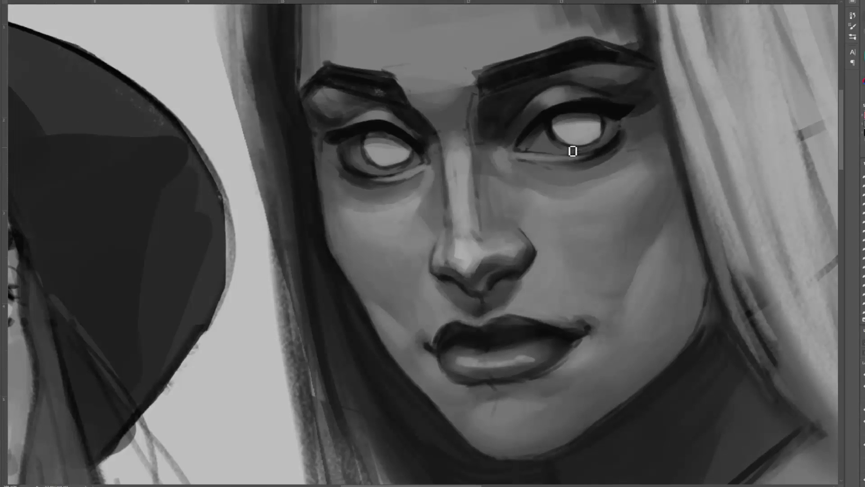
{"action": "key", "text": "r"}
{"action": "mouse_move", "coordinate": [367, 141]}
{"action": "left_mouse_down"}
{"action": "mouse_move", "coordinate": [375, 159]}
{"action": "mouse_move", "coordinate": [398, 145]}
{"action": "left_mouse_up"}
{"action": "left_click_drag", "start_coordinate": [555, 131], "coordinate": [589, 127]}
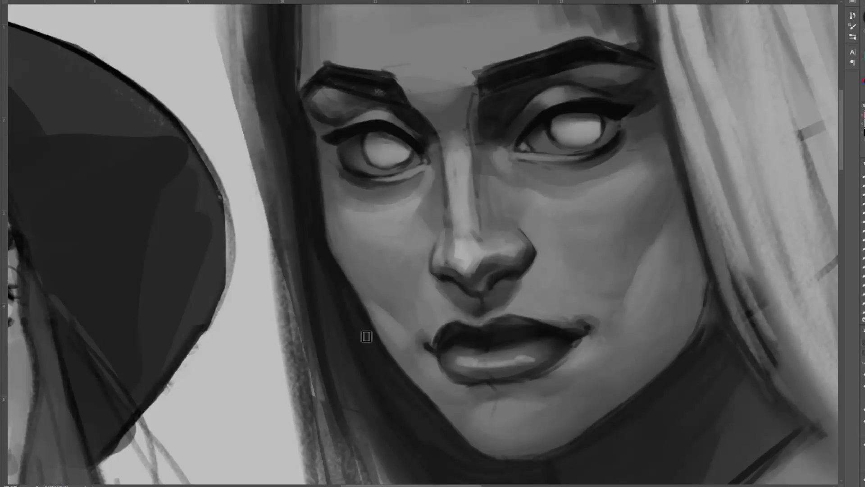
Blend the shading on the right nose wing and underside, undoing the trial stroke between the left nostril and lip.
{"action": "left_click_drag", "start_coordinate": [367, 336], "coordinate": [327, 251]}
{"action": "key", "text": "r"}
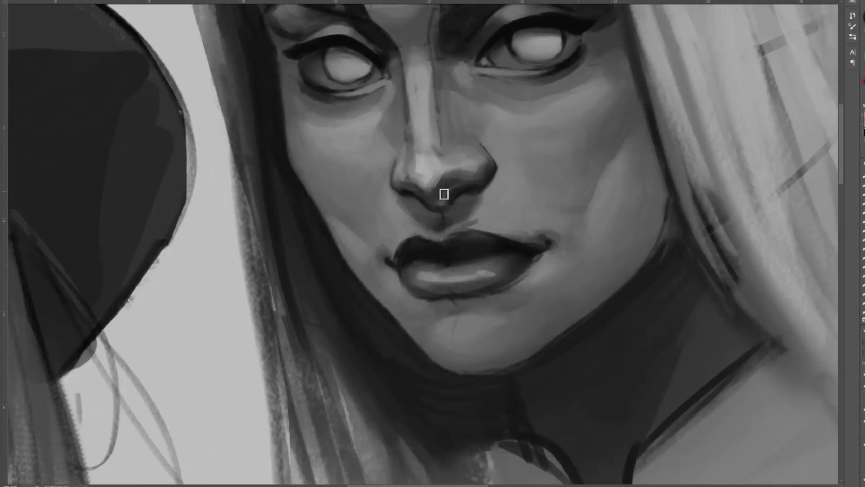
{"action": "left_click_drag", "start_coordinate": [494, 157], "coordinate": [454, 204]}
{"action": "scroll", "coordinate": [454, 204], "scroll_direction": "down", "scroll_amount": 10}
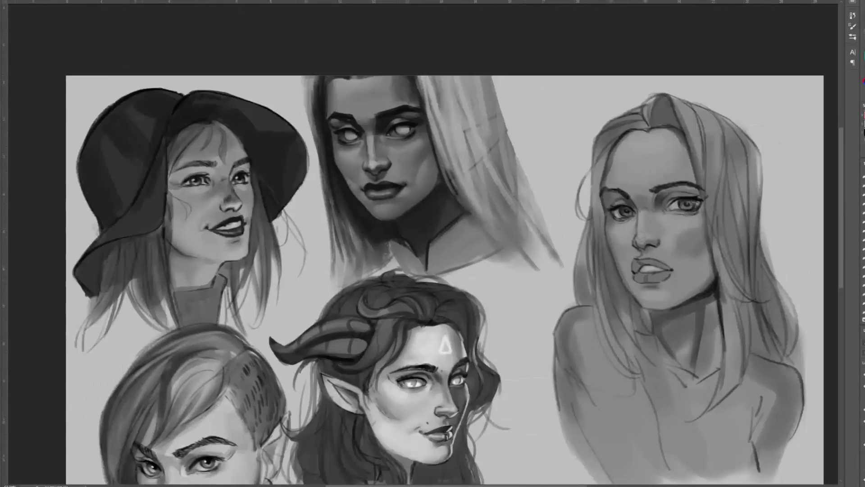
{"action": "scroll", "coordinate": [386, 153], "scroll_direction": "up", "scroll_amount": 10}
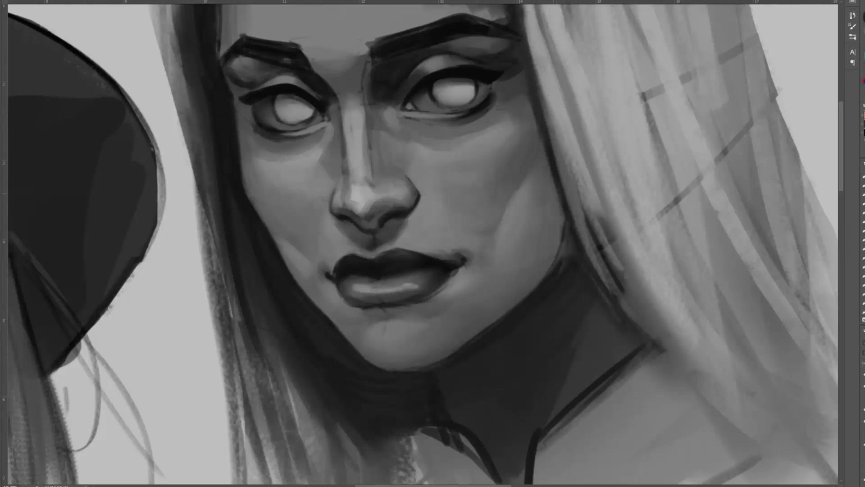
{"action": "scroll", "coordinate": [437, 164], "scroll_direction": "down", "scroll_amount": 5}
{"action": "scroll", "coordinate": [406, 179], "scroll_direction": "up", "scroll_amount": 8}
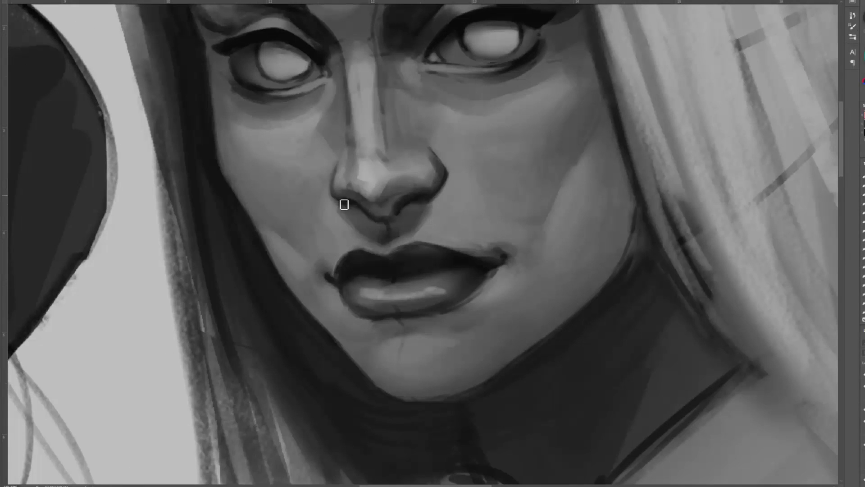
{"action": "left_click_drag", "start_coordinate": [336, 195], "coordinate": [348, 241]}
{"action": "key", "text": "ctrl+z"}
Smooth the right eyebrow's edges and blend the shadow around the left eye's outer corner and brow.
{"action": "scroll", "coordinate": [442, 114], "scroll_direction": "down", "scroll_amount": 6}
{"action": "key", "text": "h"}
{"action": "mouse_move", "coordinate": [511, 168]}
{"action": "left_mouse_down"}
{"action": "mouse_move", "coordinate": [431, 77]}
{"action": "mouse_move", "coordinate": [506, 39]}
{"action": "left_mouse_up"}
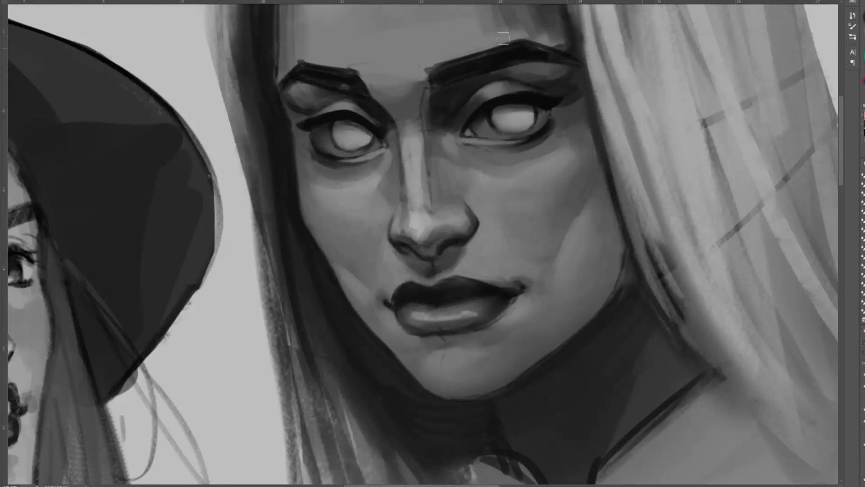
{"action": "mouse_move", "coordinate": [449, 64]}
{"action": "left_mouse_down"}
{"action": "mouse_move", "coordinate": [451, 104]}
{"action": "mouse_move", "coordinate": [552, 82]}
{"action": "left_mouse_up"}
{"action": "left_click_drag", "start_coordinate": [299, 114], "coordinate": [337, 127]}
{"action": "left_click_drag", "start_coordinate": [295, 118], "coordinate": [281, 128]}
{"action": "left_click_drag", "start_coordinate": [363, 111], "coordinate": [353, 66]}
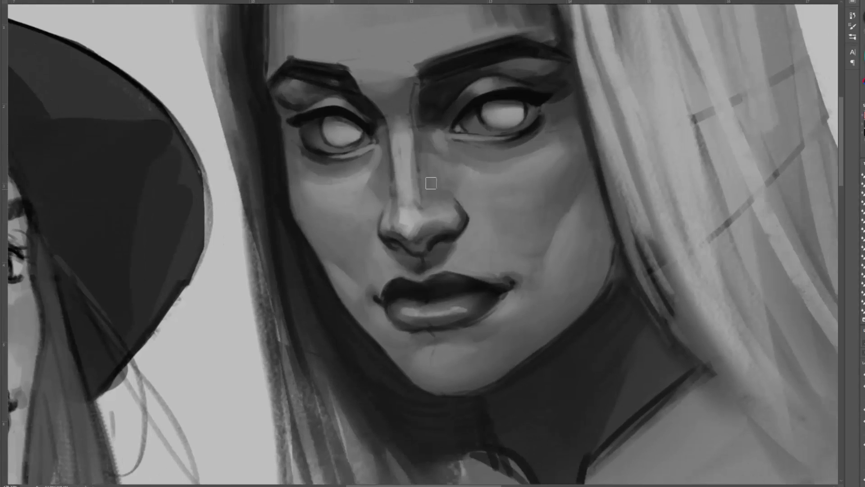
Blend diagonal shadows into both cheeks beneath the cheekbones and smooth the tones along the chin.
{"action": "left_click_drag", "start_coordinate": [297, 191], "coordinate": [334, 249]}
{"action": "left_click_drag", "start_coordinate": [310, 200], "coordinate": [346, 264]}
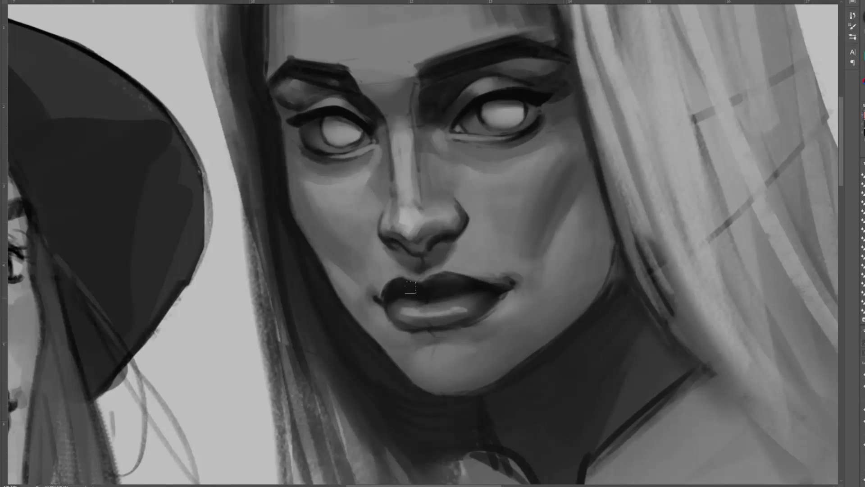
{"action": "left_click_drag", "start_coordinate": [437, 381], "coordinate": [507, 372]}
{"action": "left_click_drag", "start_coordinate": [594, 347], "coordinate": [572, 401]}
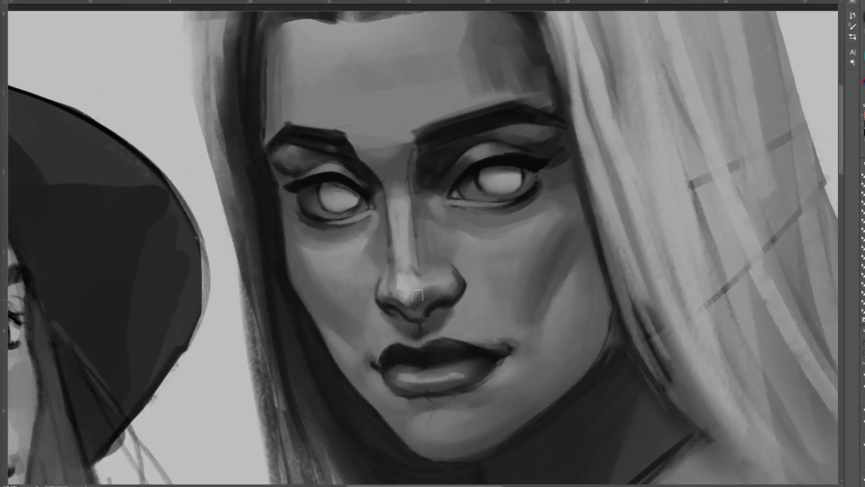
Blend the side planes of the nose into the cheeks and soften the edges of the bridge highlight.
{"action": "left_click_drag", "start_coordinate": [388, 201], "coordinate": [382, 273]}
{"action": "left_click_drag", "start_coordinate": [422, 203], "coordinate": [428, 262]}
{"action": "left_click_drag", "start_coordinate": [438, 237], "coordinate": [454, 270]}
{"action": "left_click_drag", "start_coordinate": [415, 221], "coordinate": [418, 253]}
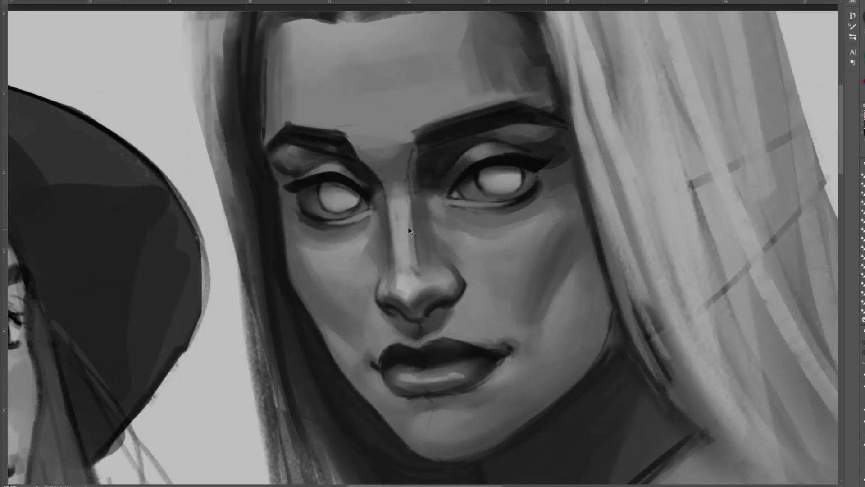
{"action": "left_click_drag", "start_coordinate": [412, 205], "coordinate": [415, 259]}
Lighten the forehead with broad strokes and carry the tone down between the eyebrows.
{"action": "mouse_move", "coordinate": [311, 32]}
{"action": "left_mouse_down"}
{"action": "mouse_move", "coordinate": [393, 53]}
{"action": "mouse_move", "coordinate": [328, 49]}
{"action": "left_mouse_up"}
{"action": "left_click_drag", "start_coordinate": [335, 91], "coordinate": [428, 115]}
{"action": "left_click_drag", "start_coordinate": [368, 142], "coordinate": [397, 113]}
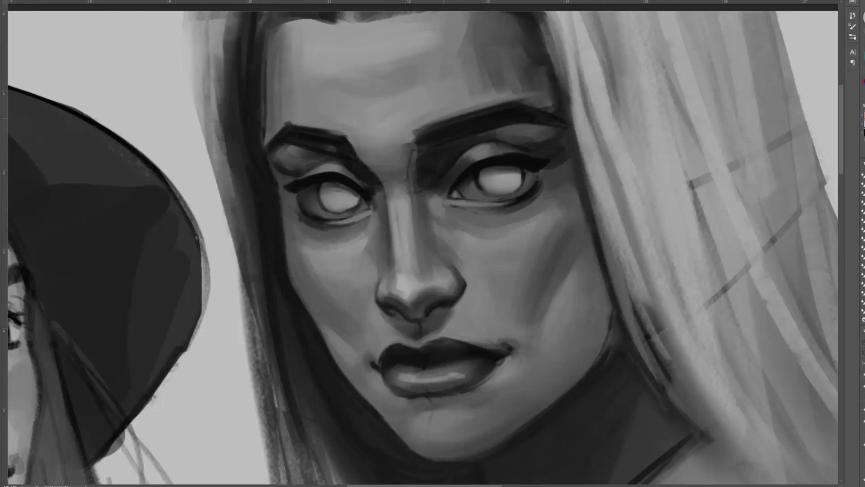
Soften both eyebrows and blend the socket shadows beneath them, from the inner brow ends to the outer lids.
{"action": "left_click_drag", "start_coordinate": [346, 149], "coordinate": [277, 131]}
{"action": "left_click_drag", "start_coordinate": [419, 133], "coordinate": [518, 113]}
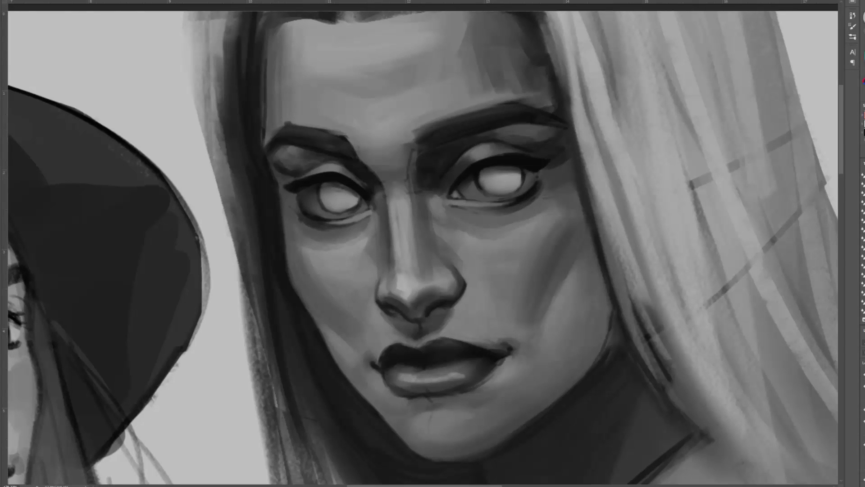
{"action": "left_click_drag", "start_coordinate": [406, 134], "coordinate": [423, 185]}
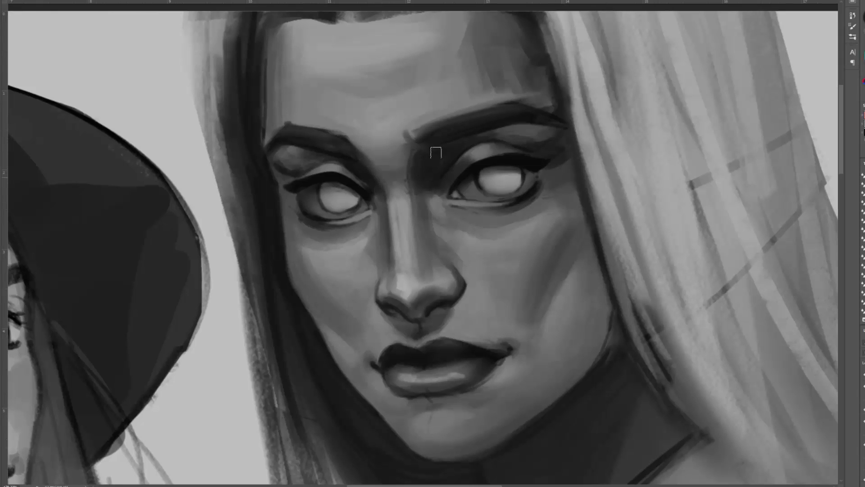
{"action": "left_click_drag", "start_coordinate": [287, 168], "coordinate": [301, 154]}
{"action": "left_click_drag", "start_coordinate": [518, 135], "coordinate": [537, 144]}
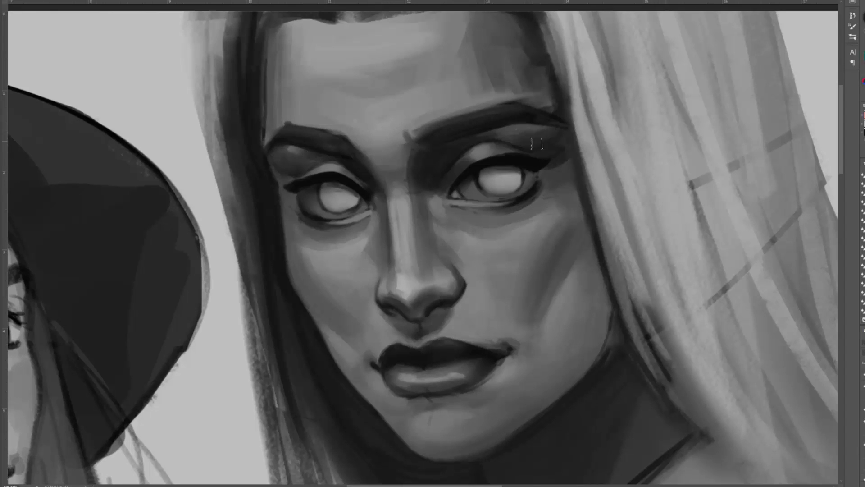
Blend the outer ends of the dark upper lid lines on both eyes.
{"action": "scroll", "coordinate": [556, 197], "scroll_direction": "down", "scroll_amount": 2}
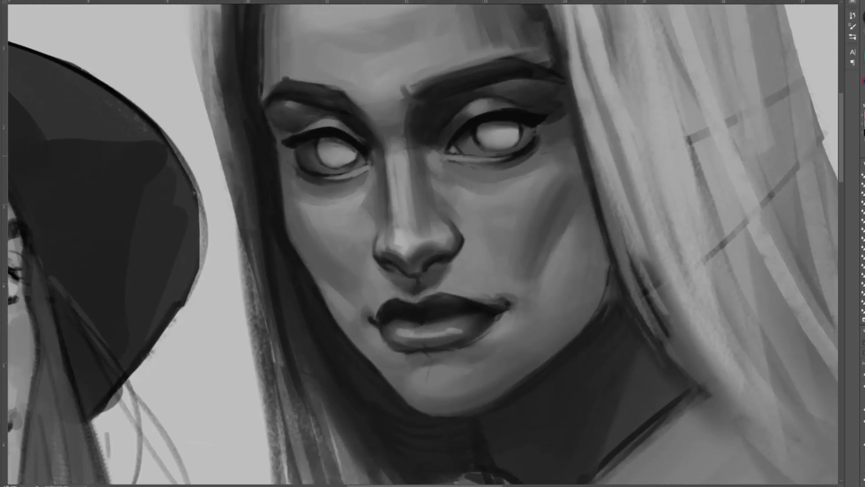
{"action": "left_click_drag", "start_coordinate": [543, 123], "coordinate": [523, 124]}
{"action": "left_click_drag", "start_coordinate": [281, 139], "coordinate": [306, 131]}
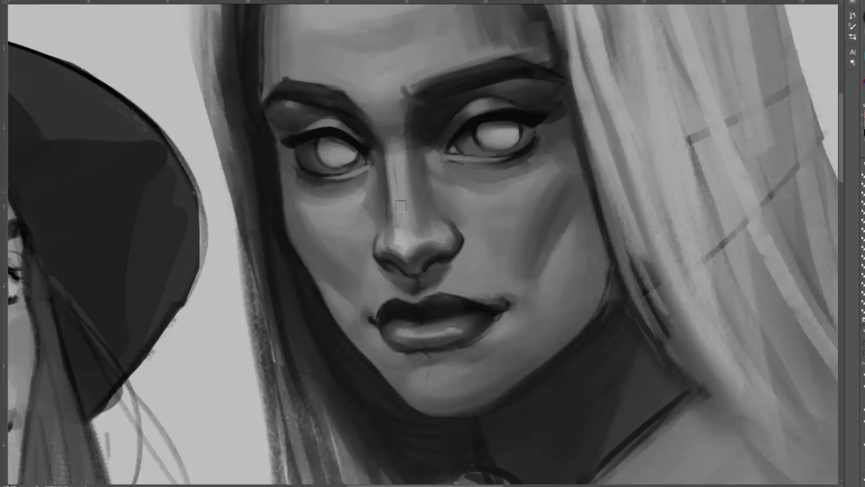
{"action": "scroll", "coordinate": [419, 202], "scroll_direction": "down", "scroll_amount": 4}
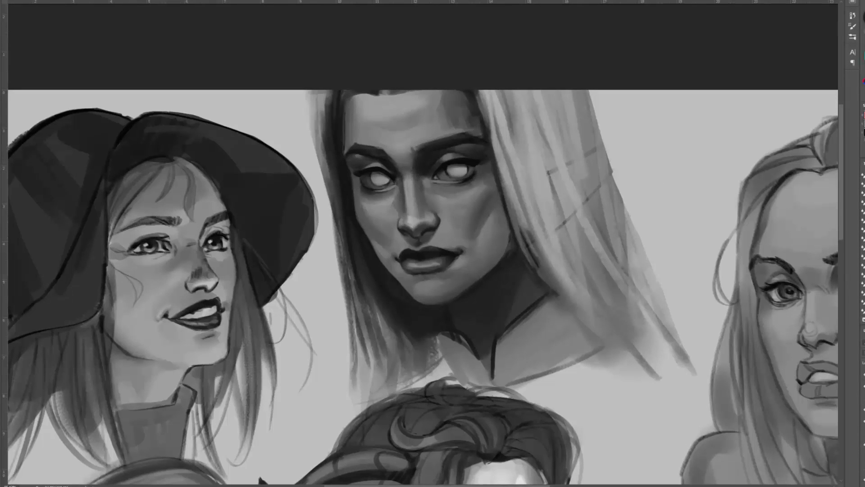
{"action": "left_click_drag", "start_coordinate": [477, 201], "coordinate": [474, 192]}
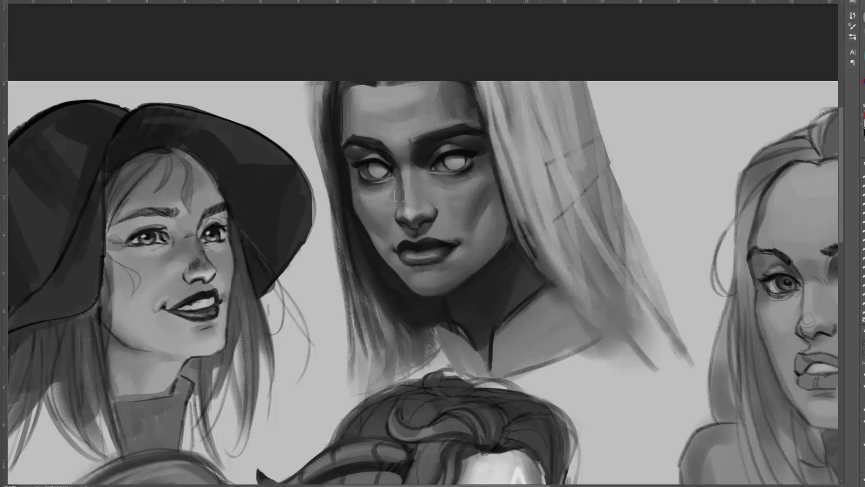
Add small light pupils to both blank eyes and a bright highlight on the tip of the nose.
{"action": "left_click_drag", "start_coordinate": [487, 215], "coordinate": [474, 165]}
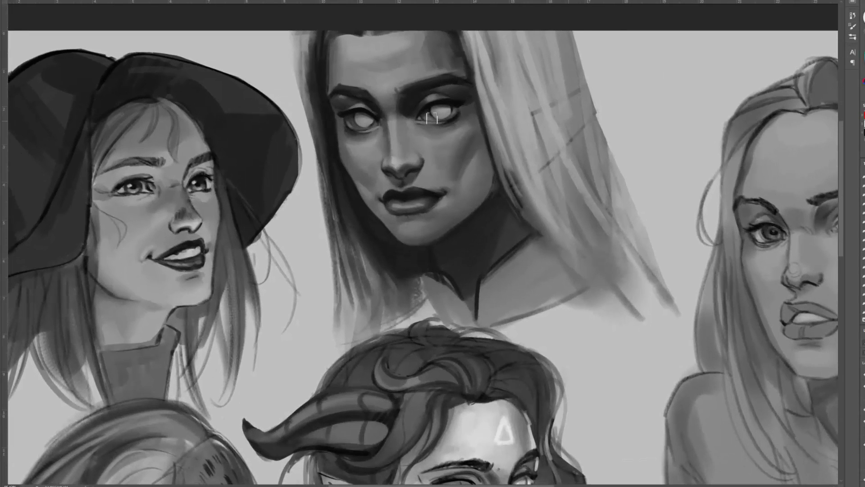
{"action": "left_click", "coordinate": [372, 123]}
{"action": "left_click_drag", "start_coordinate": [403, 166], "coordinate": [399, 165]}
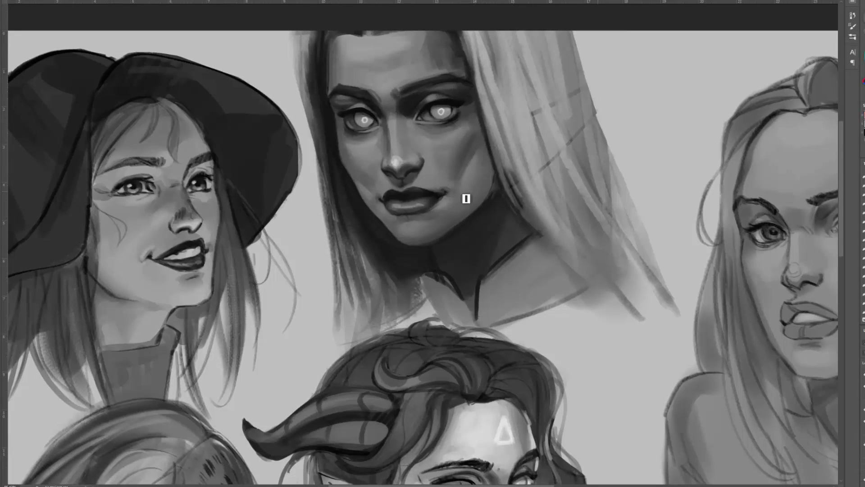
Draw a small white ring in the middle of the forehead and undo the trial marks beside the eye.
{"action": "left_click_drag", "start_coordinate": [466, 199], "coordinate": [417, 204]}
{"action": "left_click_drag", "start_coordinate": [328, 52], "coordinate": [318, 67]}
{"action": "mouse_move", "coordinate": [371, 108]}
{"action": "left_mouse_down"}
{"action": "mouse_move", "coordinate": [364, 94]}
{"action": "mouse_move", "coordinate": [397, 123]}
{"action": "left_mouse_up"}
{"action": "key", "text": "ctrl+z"}
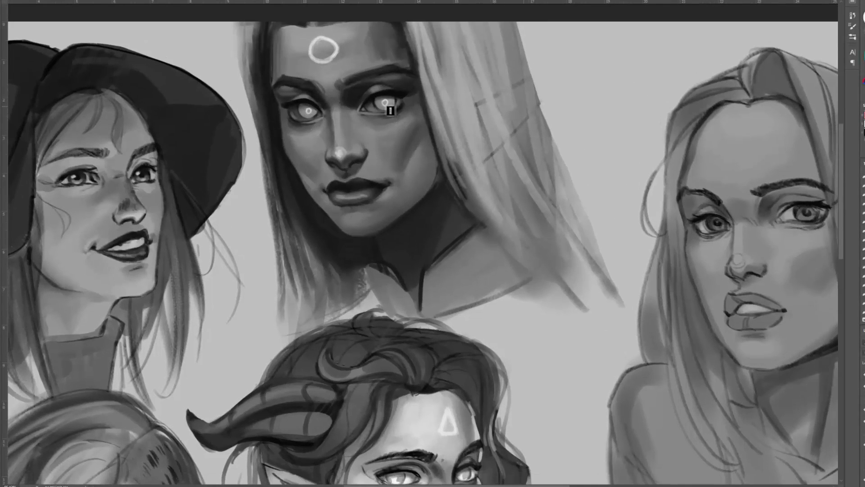
{"action": "left_click", "coordinate": [395, 123]}
{"action": "key", "text": "ctrl+z"}
{"action": "left_click_drag", "start_coordinate": [330, 151], "coordinate": [331, 134]}
Erase the outer edge of the light hair to slim its silhouette beside the face.
{"action": "key", "text": "e"}
{"action": "left_click_drag", "start_coordinate": [519, 57], "coordinate": [523, 110]}
{"action": "mouse_move", "coordinate": [502, 54]}
{"action": "left_mouse_down"}
{"action": "mouse_move", "coordinate": [535, 138]}
{"action": "mouse_move", "coordinate": [528, 131]}
{"action": "mouse_move", "coordinate": [544, 144]}
{"action": "mouse_move", "coordinate": [547, 265]}
{"action": "left_mouse_up"}
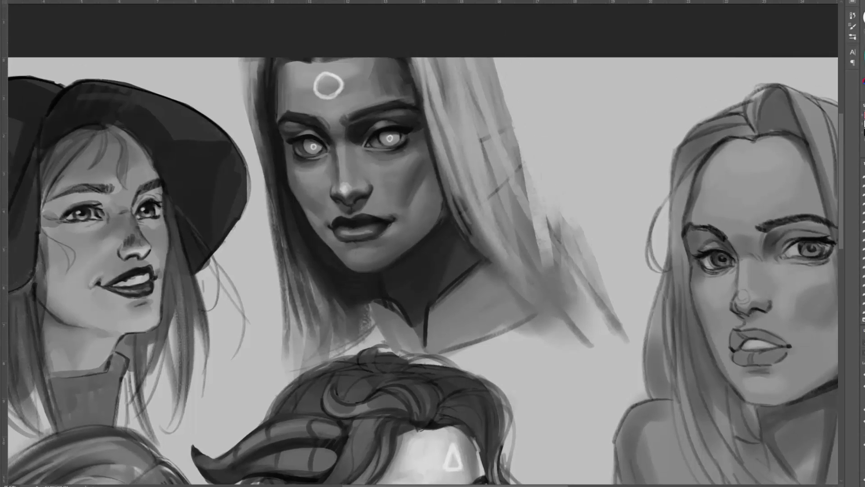
Repaint the light side of the hair with long downward strands, covering the sketch lines that cross it.
{"action": "key", "text": "b"}
{"action": "right_click", "coordinate": [556, 141]}
{"action": "left_click", "coordinate": [605, 322]}
{"action": "left_click_drag", "start_coordinate": [434, 60], "coordinate": [491, 245]}
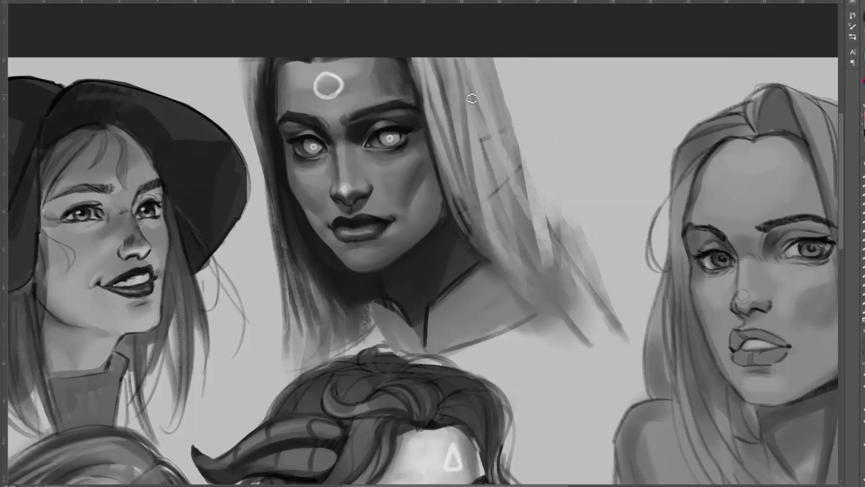
{"action": "left_click_drag", "start_coordinate": [469, 96], "coordinate": [523, 261]}
{"action": "left_click_drag", "start_coordinate": [491, 61], "coordinate": [545, 259]}
{"action": "left_click_drag", "start_coordinate": [527, 212], "coordinate": [595, 318]}
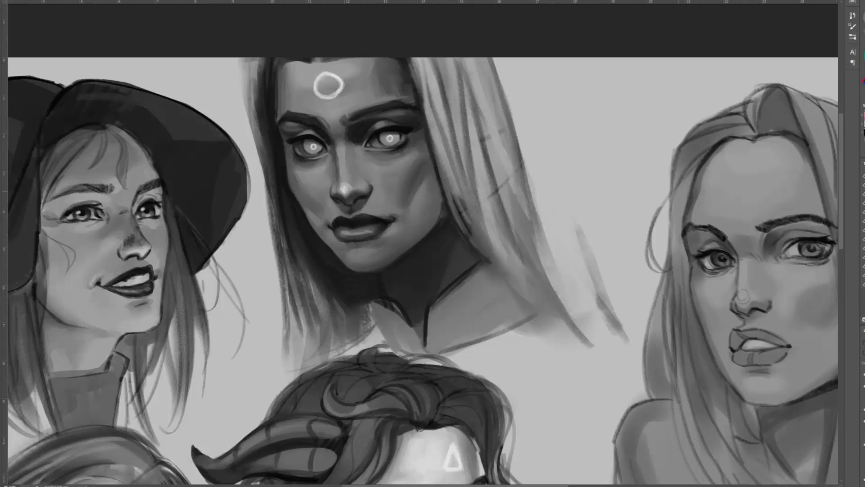
Remove the stray outer lock and taper the lower lengths of the light hair with fine strands.
{"action": "left_click_drag", "start_coordinate": [579, 225], "coordinate": [626, 342]}
{"action": "left_click_drag", "start_coordinate": [457, 61], "coordinate": [480, 146]}
{"action": "left_click_drag", "start_coordinate": [504, 184], "coordinate": [524, 259]}
{"action": "left_click_drag", "start_coordinate": [492, 160], "coordinate": [518, 257]}
{"action": "left_click_drag", "start_coordinate": [512, 199], "coordinate": [568, 308]}
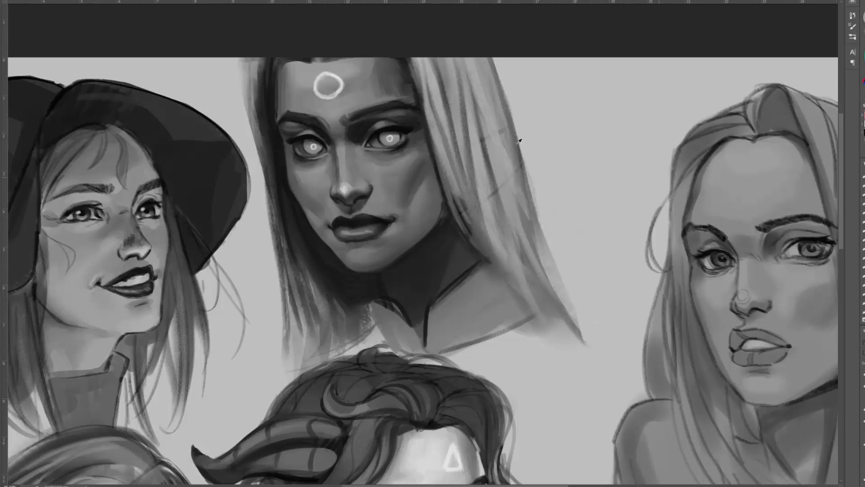
Add flyaway strands at the ends of the light hair and locks falling beside the jaw and neck.
{"action": "left_click_drag", "start_coordinate": [524, 157], "coordinate": [606, 319]}
{"action": "left_click_drag", "start_coordinate": [555, 252], "coordinate": [555, 364]}
{"action": "mouse_move", "coordinate": [442, 163]}
{"action": "left_mouse_down"}
{"action": "mouse_move", "coordinate": [473, 256]}
{"action": "mouse_move", "coordinate": [509, 274]}
{"action": "left_mouse_up"}
{"action": "left_click_drag", "start_coordinate": [473, 158], "coordinate": [512, 280]}
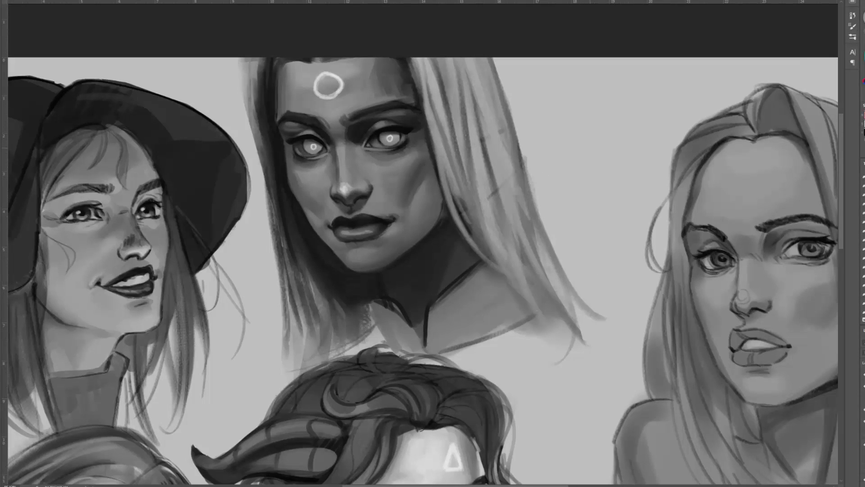
{"action": "left_click_drag", "start_coordinate": [451, 181], "coordinate": [473, 279]}
{"action": "left_click_drag", "start_coordinate": [455, 196], "coordinate": [504, 295]}
Paint long strands through the shadowed side of the hair, from beside the cheek down to the shoulder.
{"action": "left_click_drag", "start_coordinate": [253, 59], "coordinate": [284, 239]}
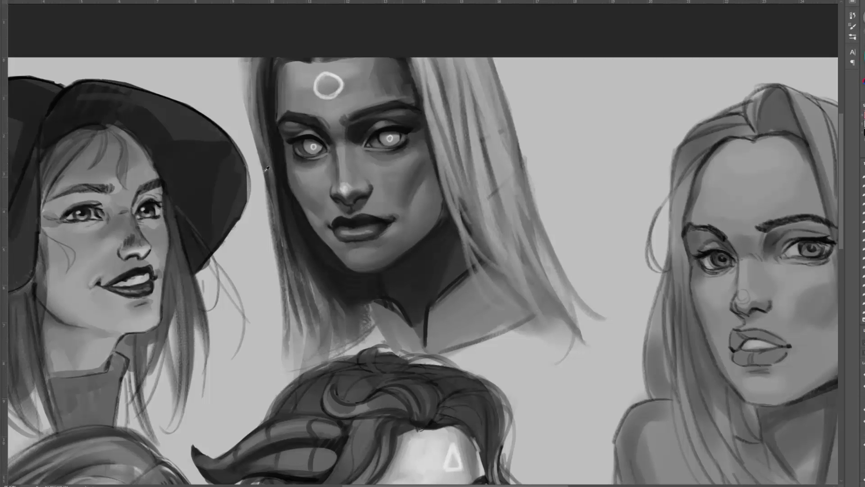
{"action": "left_click_drag", "start_coordinate": [283, 271], "coordinate": [309, 329]}
{"action": "left_click_drag", "start_coordinate": [280, 214], "coordinate": [323, 340]}
{"action": "left_click_drag", "start_coordinate": [291, 246], "coordinate": [317, 334]}
{"action": "left_click_drag", "start_coordinate": [285, 211], "coordinate": [330, 343]}
{"action": "left_click_drag", "start_coordinate": [311, 261], "coordinate": [361, 334]}
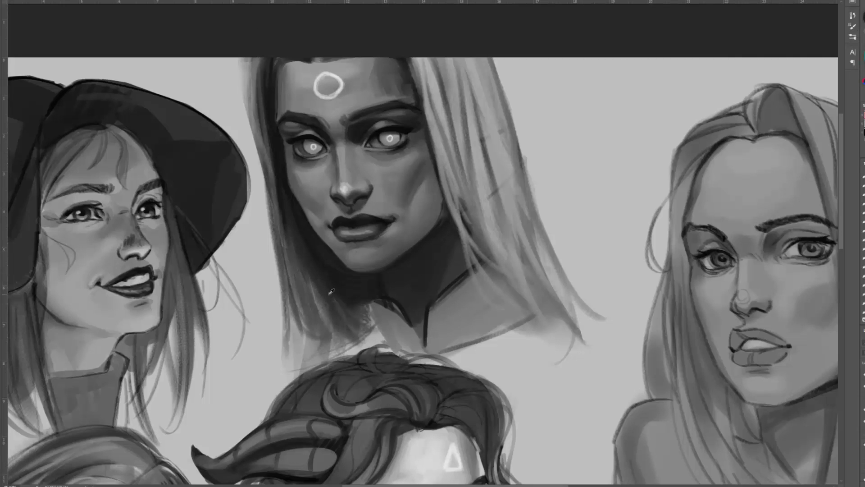
{"action": "left_click_drag", "start_coordinate": [319, 235], "coordinate": [337, 287]}
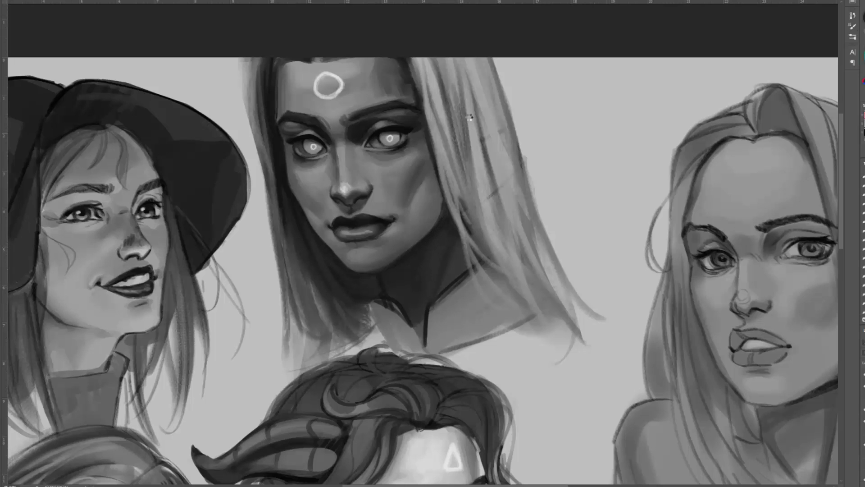
Refine the outer contour of the shadowed side of the hair with long strokes from crown to tips.
{"action": "left_click_drag", "start_coordinate": [250, 64], "coordinate": [267, 161]}
{"action": "left_click_drag", "start_coordinate": [255, 92], "coordinate": [273, 207]}
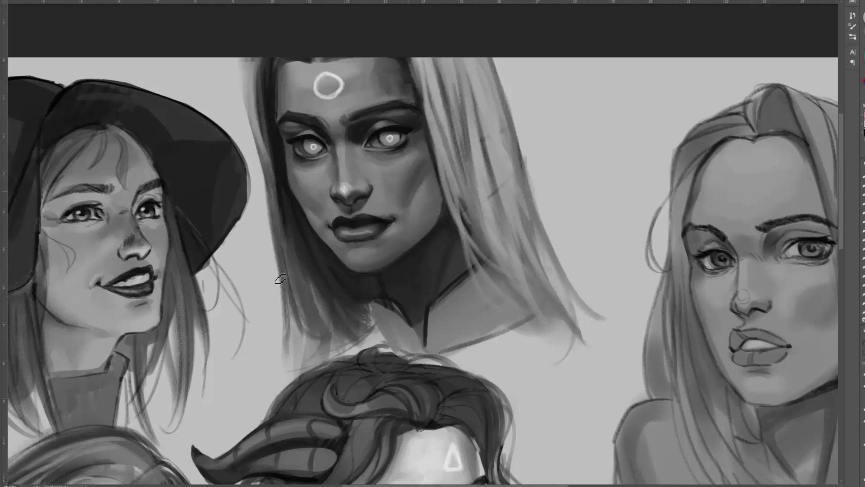
{"action": "left_click_drag", "start_coordinate": [267, 169], "coordinate": [276, 240]}
{"action": "left_click_drag", "start_coordinate": [272, 189], "coordinate": [293, 322]}
{"action": "mouse_move", "coordinate": [269, 198]}
{"action": "left_mouse_down"}
{"action": "mouse_move", "coordinate": [284, 319]}
{"action": "mouse_move", "coordinate": [280, 293]}
{"action": "left_mouse_up"}
Deepen the shadow under the lower lip and paint bright highlight strands in the upper hair on both sides of the face.
{"action": "left_click_drag", "start_coordinate": [353, 259], "coordinate": [300, 214]}
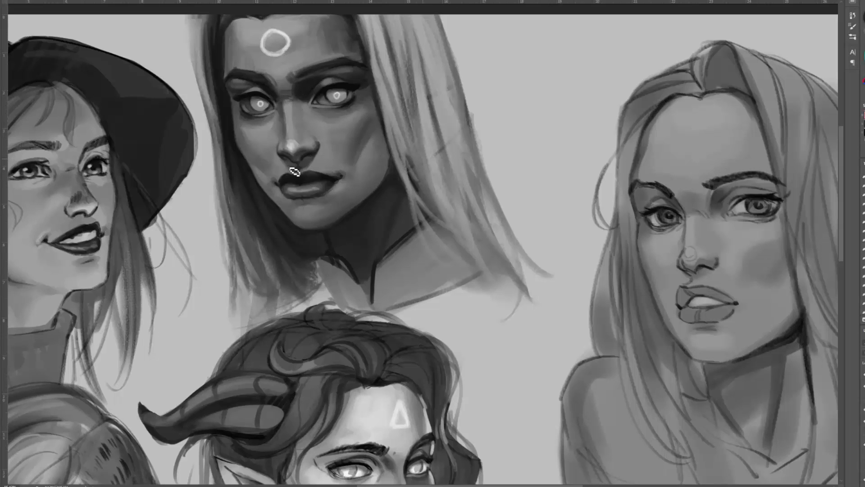
{"action": "left_click_drag", "start_coordinate": [301, 209], "coordinate": [316, 206]}
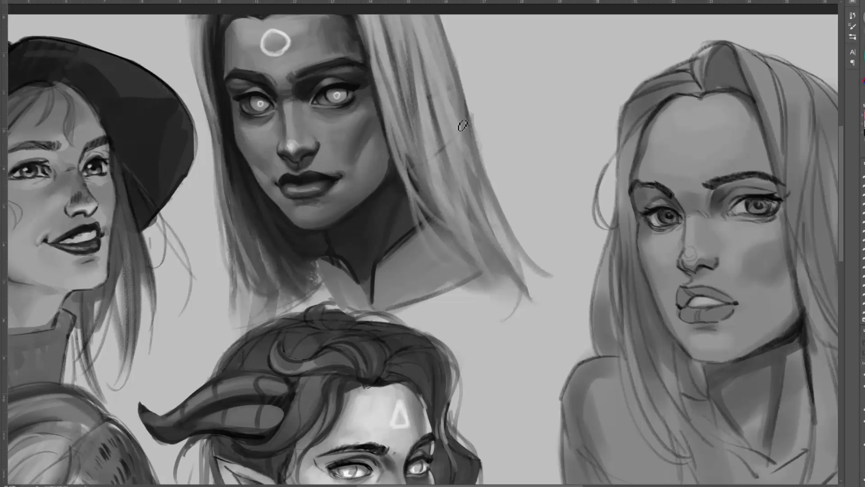
{"action": "left_click_drag", "start_coordinate": [372, 15], "coordinate": [389, 104]}
{"action": "mouse_move", "coordinate": [388, 11]}
{"action": "left_mouse_down"}
{"action": "mouse_move", "coordinate": [402, 83]}
{"action": "mouse_move", "coordinate": [427, 138]}
{"action": "left_mouse_up"}
{"action": "left_click_drag", "start_coordinate": [416, 17], "coordinate": [431, 76]}
{"action": "left_click_drag", "start_coordinate": [198, 14], "coordinate": [194, 83]}
{"action": "left_click_drag", "start_coordinate": [197, 48], "coordinate": [210, 133]}
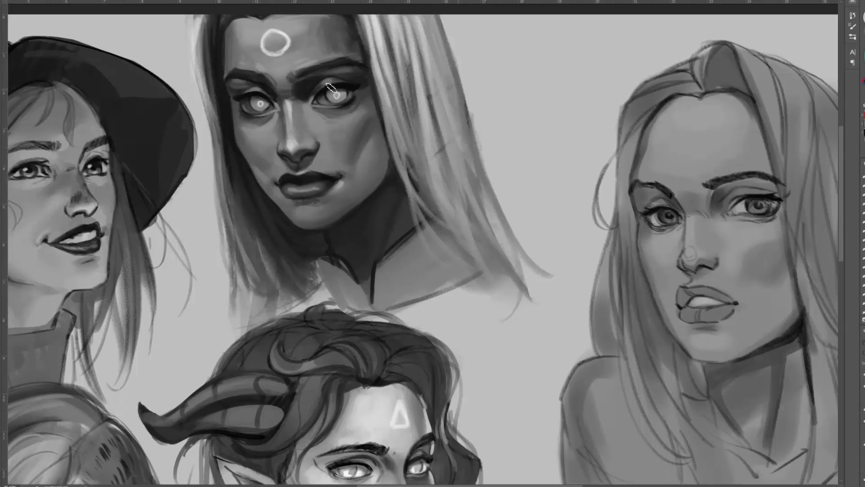
Touch up the upper lid line, paint a white piercing on the middle of the lower lip, and show the whole page.
{"action": "left_click_drag", "start_coordinate": [251, 92], "coordinate": [229, 96]}
{"action": "left_click_drag", "start_coordinate": [354, 211], "coordinate": [382, 214]}
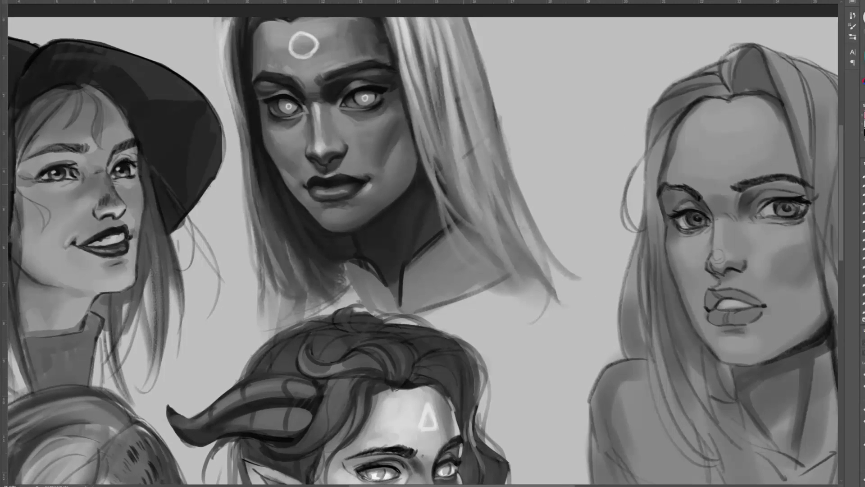
{"action": "left_click_drag", "start_coordinate": [328, 189], "coordinate": [329, 199]}
{"action": "left_click_drag", "start_coordinate": [457, 279], "coordinate": [386, 243]}
{"action": "left_click_drag", "start_coordinate": [590, 185], "coordinate": [438, 137]}
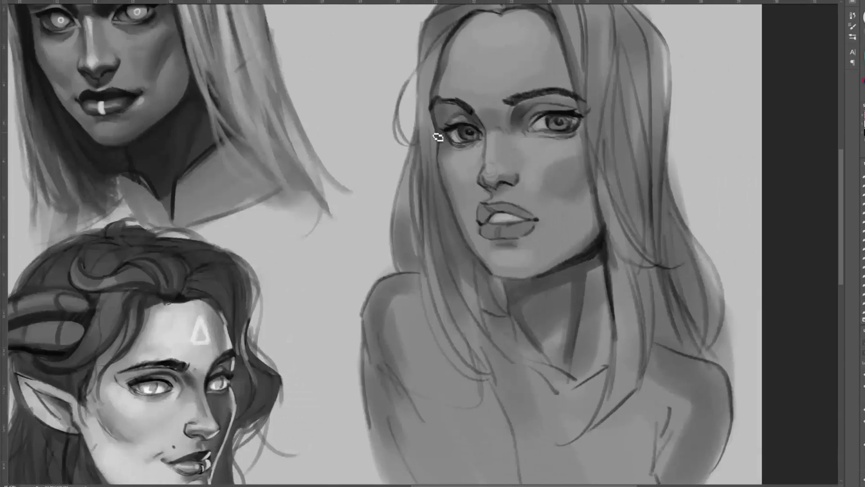
{"action": "key", "text": "ctrl+0"}
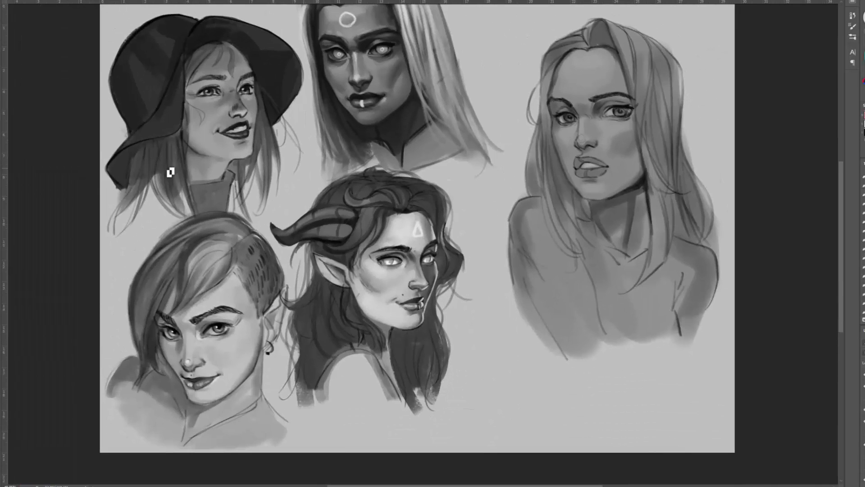